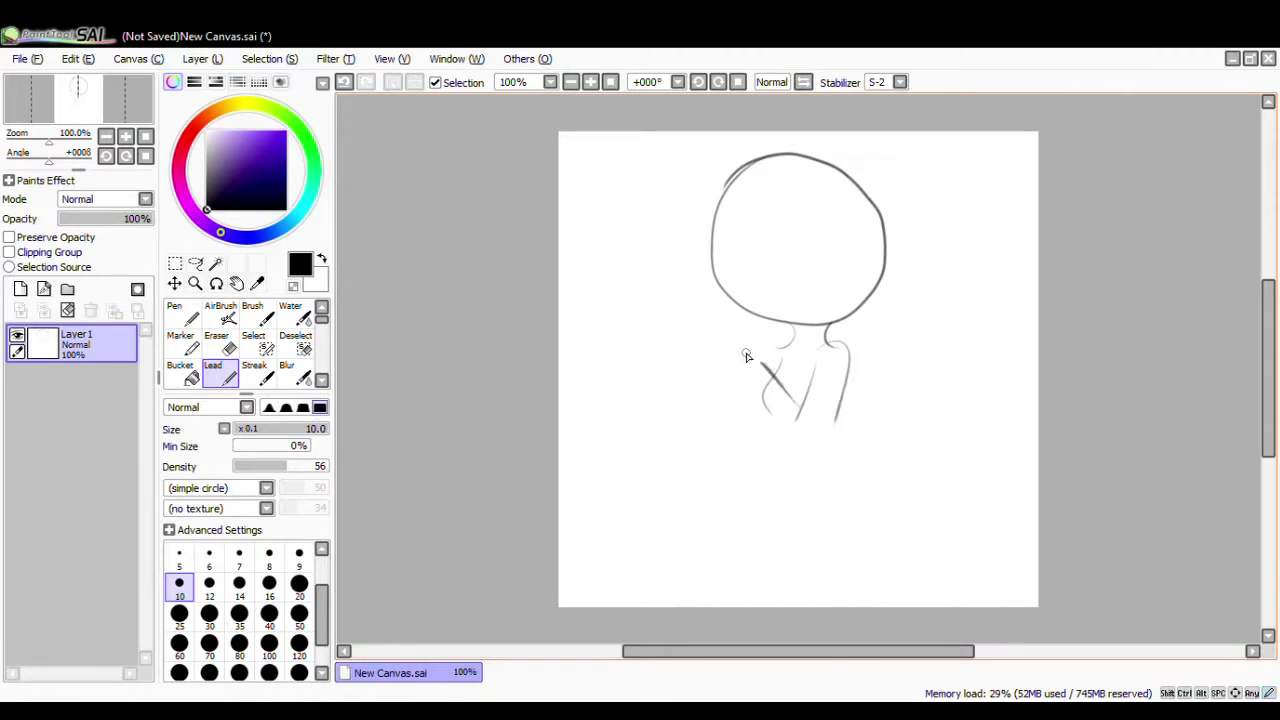
# - Sketch the raised hand with two extended fingers at the end of the bent forearm
pyautogui.scroll(4, 746, 375)
pyautogui.moveTo(684, 334)
pyautogui.mouseDown()
pyautogui.moveTo(735, 314)
pyautogui.moveTo(831, 329)
pyautogui.mouseUp()
pyautogui.press('e')
pyautogui.press('n')
pyautogui.hotkey('ctrl', 'z')
pyautogui.moveTo(752, 288)
pyautogui.mouseDown()
pyautogui.moveTo(690, 254)
pyautogui.moveTo(714, 298)
pyautogui.mouseUp()
pyautogui.moveTo(704, 246); pyautogui.dragTo(846, 354)
pyautogui.hotkey('ctrl', 'z')
pyautogui.hotkey('ctrl', 'z')
pyautogui.moveTo(714, 298); pyautogui.dragTo(760, 296)
pyautogui.moveTo(712, 250)
pyautogui.mouseDown()
pyautogui.moveTo(757, 251)
pyautogui.moveTo(846, 354)
pyautogui.mouseUp()
# - Sketch the underside of the bent forearm and the elbow curve, erasing the overlapping line
pyautogui.moveTo(720, 374)
pyautogui.mouseDown()
pyautogui.moveTo(734, 420)
pyautogui.moveTo(933, 620)
pyautogui.mouseUp()
pyautogui.hotkey('ctrl', 'z')
pyautogui.moveTo(1104, 552); pyautogui.dragTo(930, 617)
pyautogui.press('e')
pyautogui.moveTo(842, 402); pyautogui.dragTo(818, 458)
# - Sketch the curved neckline with its collar and a small tie on the chest
pyautogui.press('c')
pyautogui.press('n')
pyautogui.moveTo(905, 263); pyautogui.dragTo(892, 314)
pyautogui.moveTo(1058, 248); pyautogui.dragTo(1024, 332)
pyautogui.moveTo(1056, 248)
pyautogui.mouseDown()
pyautogui.moveTo(1029, 264)
pyautogui.moveTo(931, 246)
pyautogui.mouseUp()
pyautogui.moveTo(911, 264); pyautogui.dragTo(914, 350)
pyautogui.moveTo(1025, 282); pyautogui.dragTo(944, 375)
pyautogui.moveTo(911, 345)
pyautogui.mouseDown()
pyautogui.moveTo(941, 404)
pyautogui.moveTo(942, 370)
pyautogui.mouseUp()
pyautogui.moveTo(914, 351); pyautogui.dragTo(942, 370)
# - Sketch the far shoulder curving from the neck down behind the raised forearm
pyautogui.scroll(-4, 862, 270)
pyautogui.moveTo(1268, 396); pyautogui.dragTo(1268, 364)
pyautogui.scroll(3, 1073, 470)
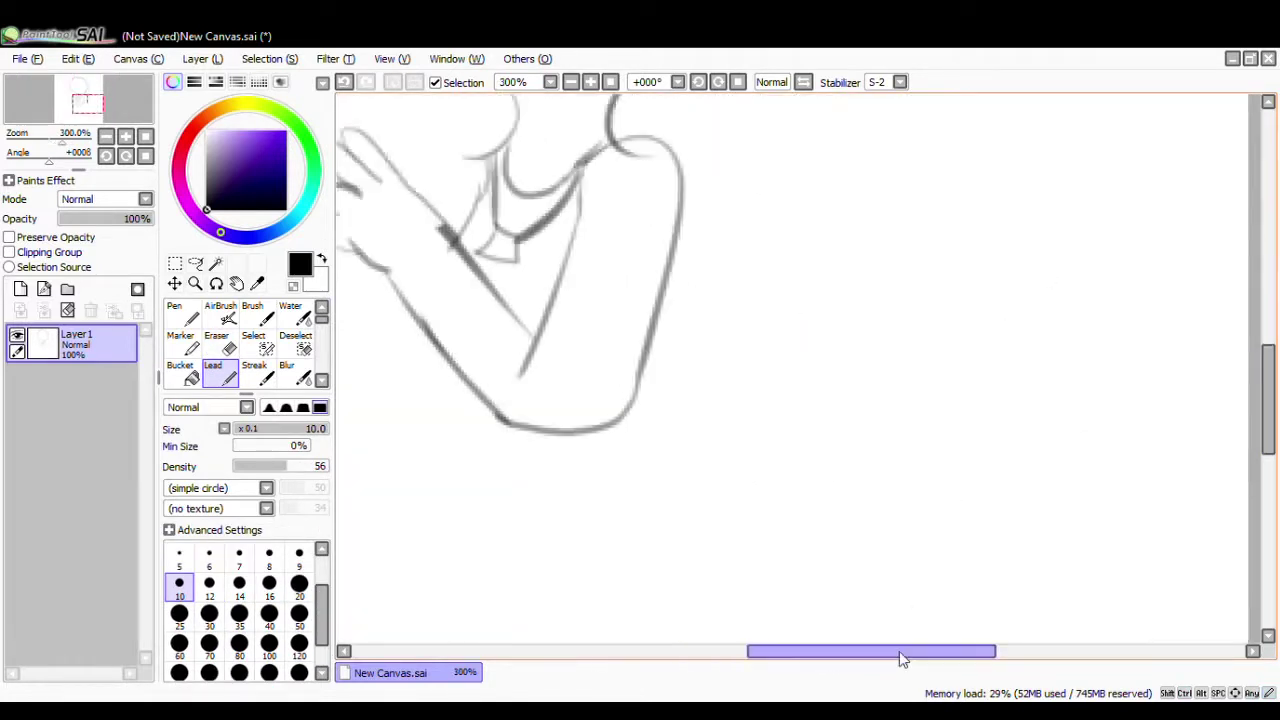
pyautogui.moveTo(920, 651); pyautogui.dragTo(841, 651)
pyautogui.moveTo(1268, 400); pyautogui.dragTo(1268, 375)
pyautogui.moveTo(771, 289); pyautogui.dragTo(724, 335)
pyautogui.moveTo(1268, 374); pyautogui.dragTo(1268, 400)
pyautogui.moveTo(906, 238); pyautogui.dragTo(970, 507)
pyautogui.moveTo(784, 338)
pyautogui.mouseDown()
pyautogui.moveTo(723, 489)
pyautogui.moveTo(946, 482)
pyautogui.mouseUp()
pyautogui.press('e')
pyautogui.moveTo(903, 242); pyautogui.dragTo(914, 392)
pyautogui.moveTo(784, 340); pyautogui.dragTo(782, 370)
pyautogui.moveTo(780, 474); pyautogui.dragTo(952, 484)
pyautogui.moveTo(960, 492); pyautogui.dragTo(945, 452)
pyautogui.moveTo(732, 482); pyautogui.dragTo(762, 448)
# - Sketch a flared skirt with a wavy hem below the elbow and waist
pyautogui.press('n')
pyautogui.moveTo(780, 400); pyautogui.dragTo(721, 570)
pyautogui.moveTo(730, 565); pyautogui.dragTo(967, 507)
pyautogui.moveTo(924, 413); pyautogui.dragTo(1056, 518)
pyautogui.hotkey('ctrl', 'z')
pyautogui.hotkey('ctrl', 'z')
pyautogui.moveTo(724, 569); pyautogui.dragTo(1070, 458)
pyautogui.moveTo(924, 413); pyautogui.dragTo(1070, 457)
pyautogui.moveTo(1268, 400); pyautogui.dragTo(1270, 289)
pyautogui.moveTo(702, 535); pyautogui.dragTo(750, 568)
pyautogui.moveTo(746, 525); pyautogui.dragTo(700, 564)
pyautogui.hotkey('ctrl', 'z')
pyautogui.hotkey('ctrl', 'z')
pyautogui.moveTo(1268, 300); pyautogui.dragTo(1270, 458)
# - Sketch both legs below the skirt hem with thigh and lower-leg lines, the rear leg angled backward
pyautogui.press('e')
pyautogui.press('v')
pyautogui.scroll(-4, 704, 419)
pyautogui.scroll(2, 900, 350)
pyautogui.moveTo(876, 652); pyautogui.dragTo(798, 655)
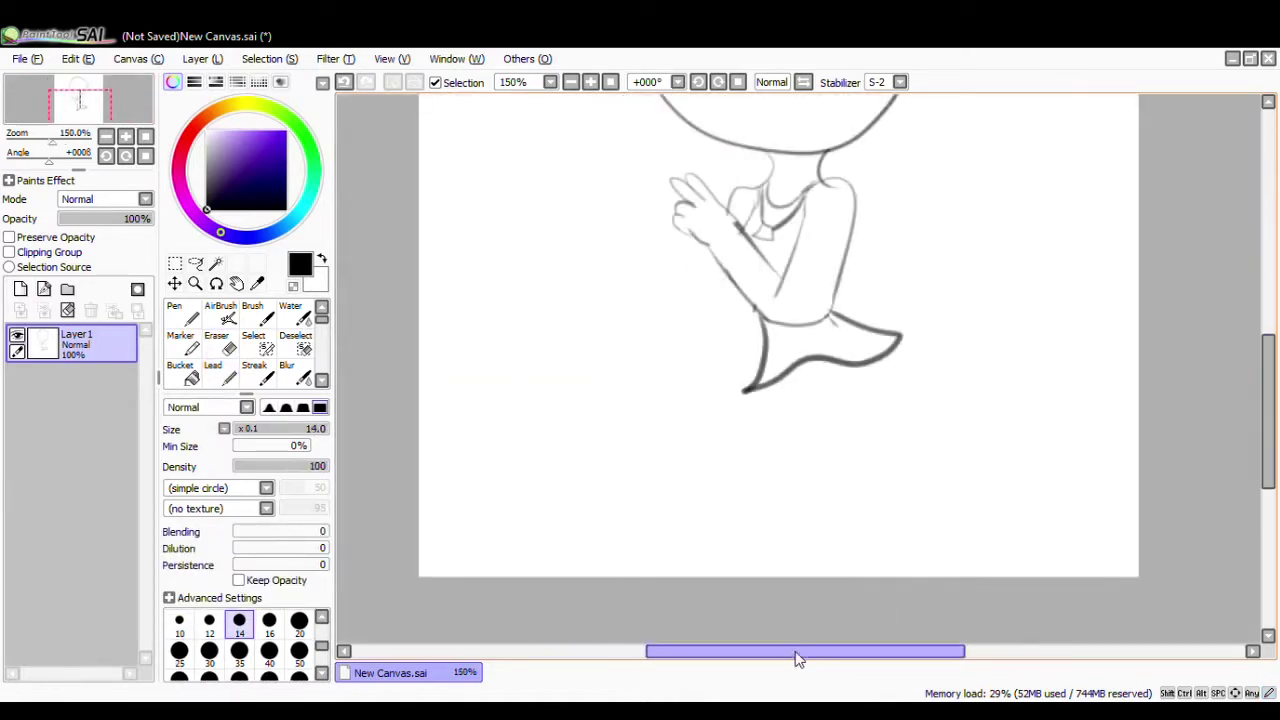
pyautogui.press('n')
pyautogui.moveTo(802, 388); pyautogui.dragTo(808, 480)
pyautogui.hotkey('ctrl', 'z')
pyautogui.hotkey('ctrl', 'z')
pyautogui.moveTo(882, 362)
pyautogui.mouseDown()
pyautogui.moveTo(868, 498)
pyautogui.moveTo(857, 470)
pyautogui.mouseUp()
pyautogui.moveTo(829, 384); pyautogui.dragTo(814, 476)
pyautogui.hotkey('ctrl', 'z')
pyautogui.moveTo(863, 463); pyautogui.dragTo(903, 542)
pyautogui.moveTo(830, 382); pyautogui.dragTo(821, 460)
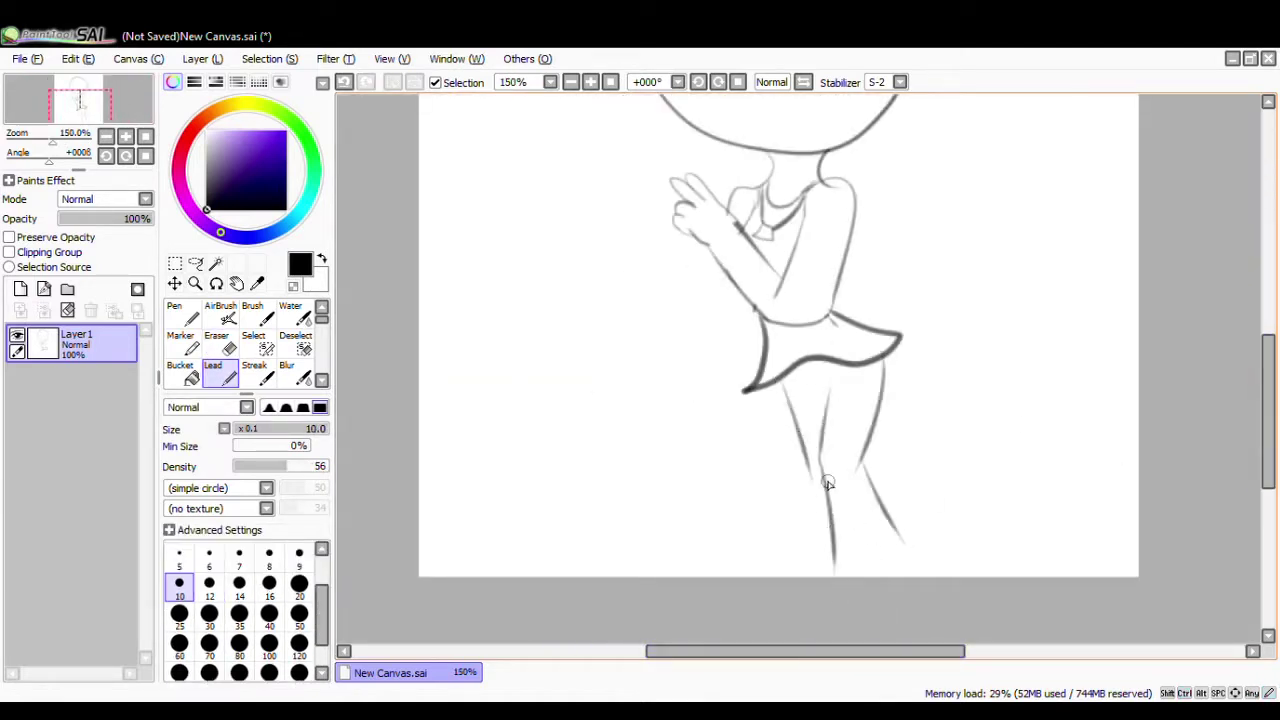
# - Extend the front lower leg's line and add small fold lines beneath the skirt hem and between the thighs
pyautogui.scroll(5, 1250, 450)
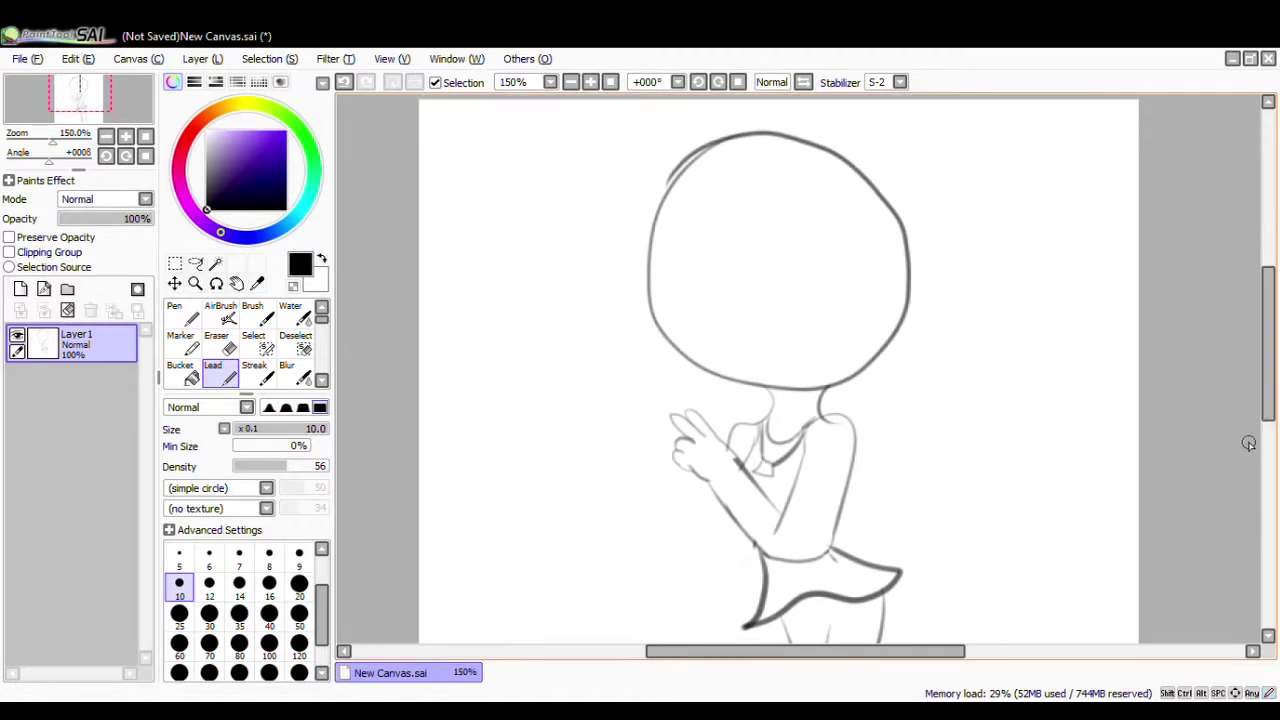
pyautogui.scroll(-3, 750, 500)
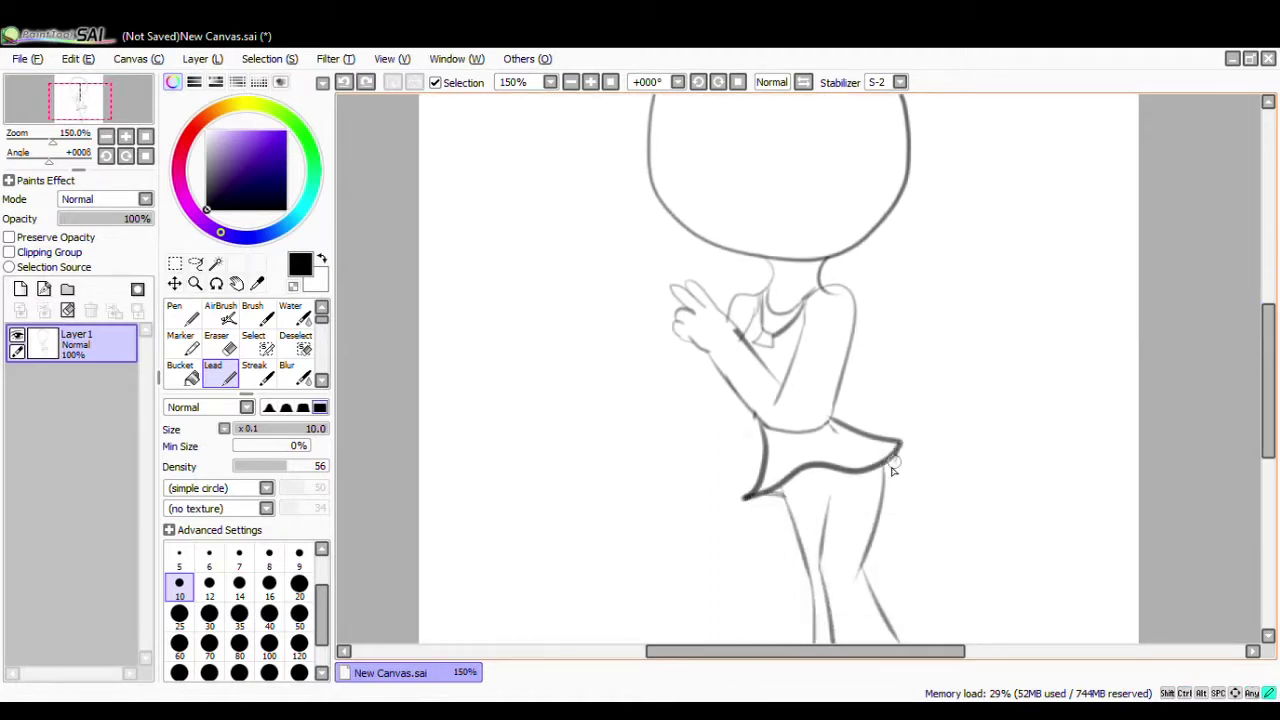
pyautogui.scroll(1, 893, 470)
pyautogui.scroll(-3, 818, 381)
pyautogui.scroll(3, 838, 396)
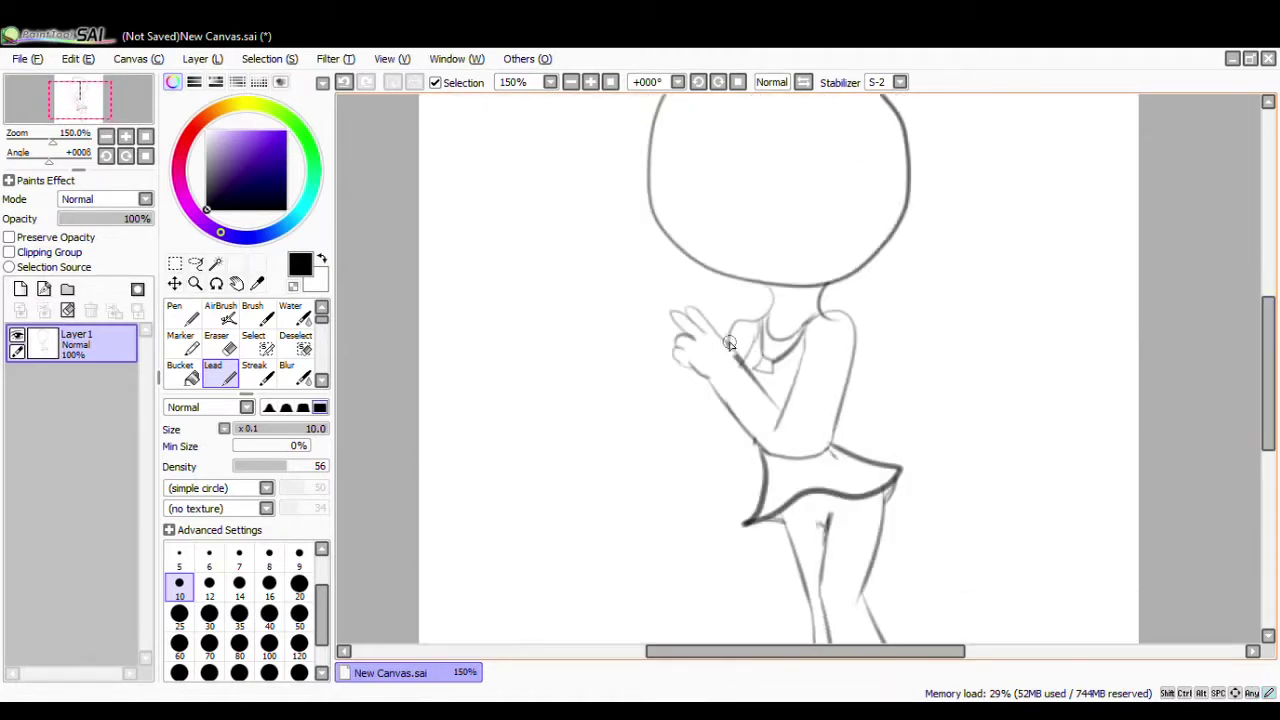
# - Sketch the outer and inner outlines of the second forearm, slanting down and outward from beneath the raised arm
pyautogui.scroll(3, 947, 486)
pyautogui.moveTo(920, 652)
pyautogui.mouseDown()
pyautogui.moveTo(780, 652)
pyautogui.moveTo(834, 652)
pyautogui.mouseUp()
pyautogui.press('e')
pyautogui.moveTo(674, 296)
pyautogui.mouseDown()
pyautogui.moveTo(703, 256)
pyautogui.moveTo(595, 409)
pyautogui.mouseUp()
pyautogui.press('n')
pyautogui.press('e')
pyautogui.hotkey('ctrl', 'z')
pyautogui.press('n')
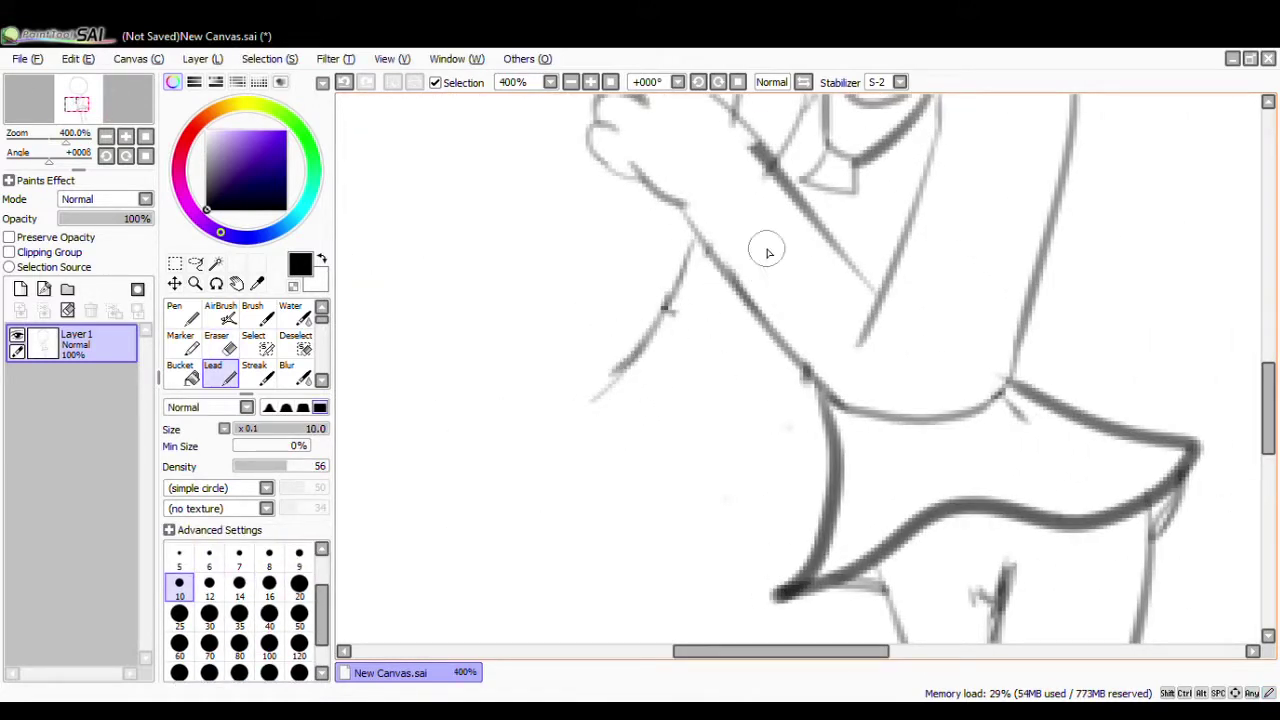
pyautogui.moveTo(753, 318); pyautogui.dragTo(678, 438)
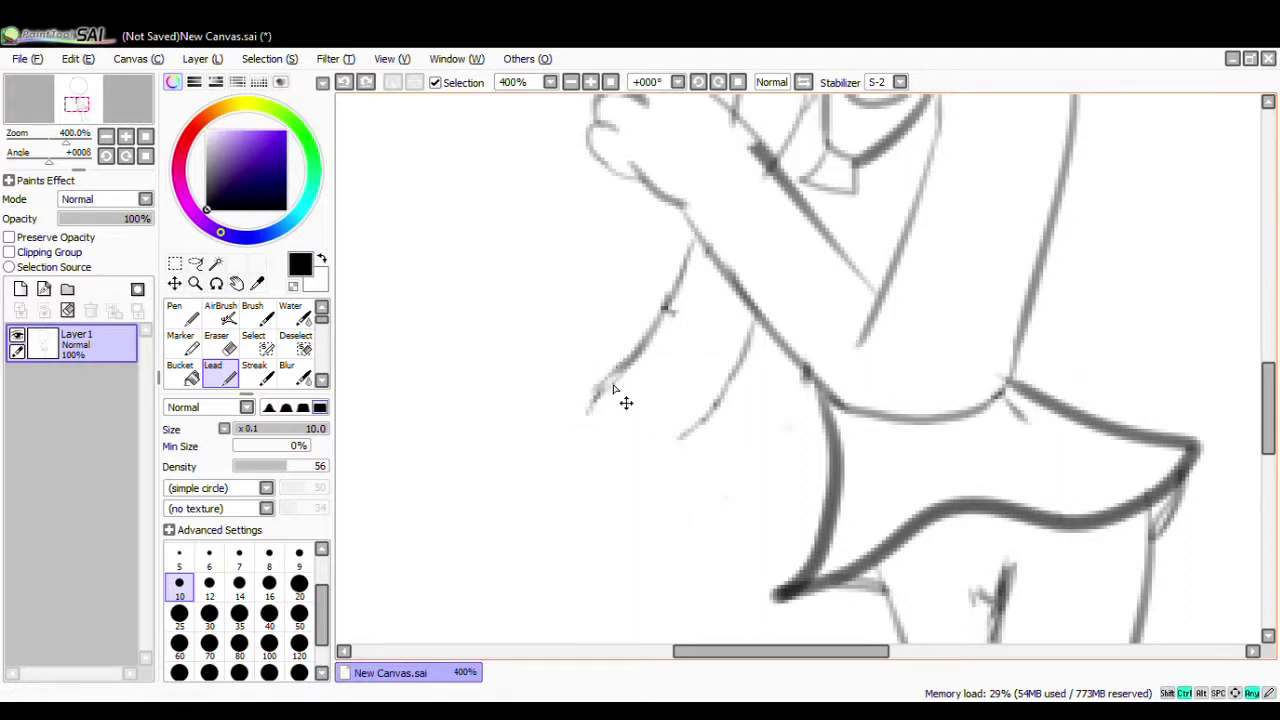
pyautogui.moveTo(610, 372); pyautogui.dragTo(565, 432)
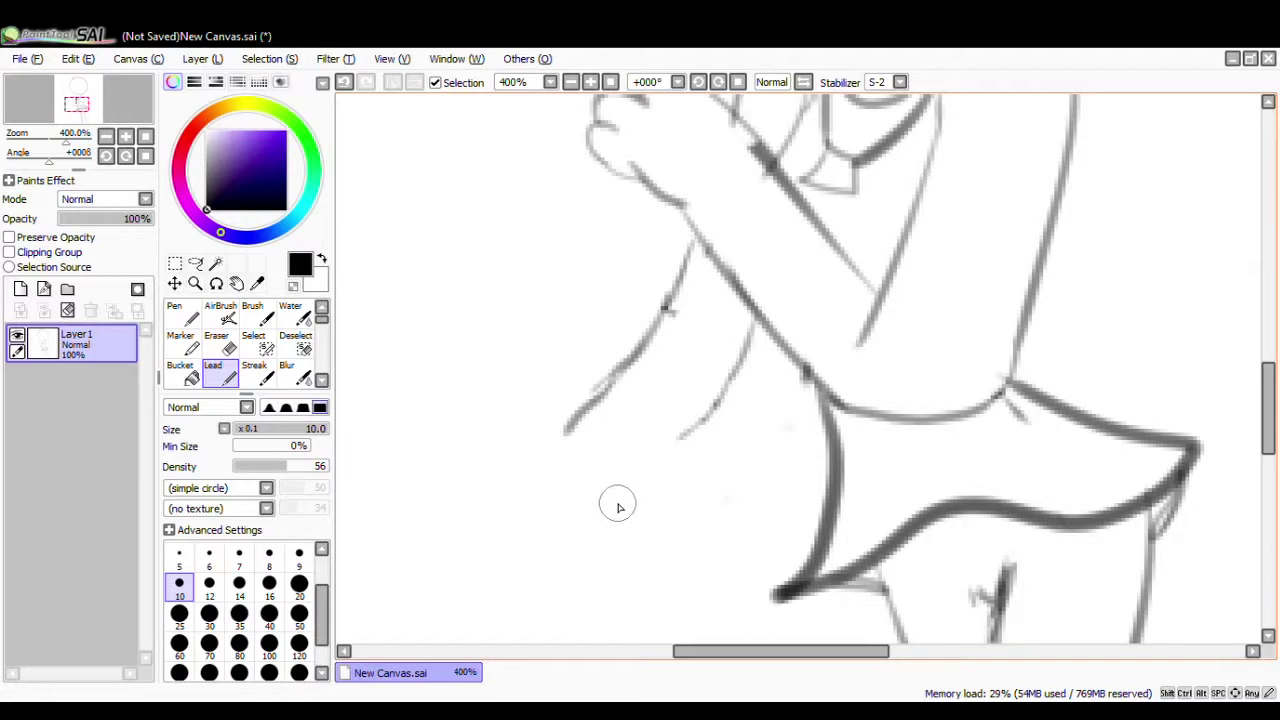
# - Redraw the lowered forearm's inner line straighter and begin the hand at its wrist
pyautogui.moveTo(565, 432)
pyautogui.mouseDown()
pyautogui.moveTo(628, 468)
pyautogui.moveTo(752, 330)
pyautogui.mouseUp()
pyautogui.press('e')
pyautogui.press('b')
pyautogui.moveTo(668, 419); pyautogui.dragTo(650, 432)
pyautogui.hotkey('ctrl', 'z')
pyautogui.press('n')
pyautogui.moveTo(744, 304); pyautogui.dragTo(634, 452)
pyautogui.moveTo(602, 420)
pyautogui.mouseDown()
pyautogui.moveTo(597, 434)
pyautogui.moveTo(626, 433)
pyautogui.mouseUp()
pyautogui.scroll(4, 1122, 301)
pyautogui.scroll(-8, 1191, 426)
pyautogui.scroll(5, 823, 409)
# - Erase the rough end of the lowered hand and sketch its fingers and palm
pyautogui.press('e')
pyautogui.moveTo(546, 418); pyautogui.dragTo(508, 385)
pyautogui.press('n')
pyautogui.moveTo(560, 308)
pyautogui.mouseDown()
pyautogui.moveTo(477, 365)
pyautogui.moveTo(566, 396)
pyautogui.mouseUp()
pyautogui.moveTo(566, 396); pyautogui.dragTo(608, 373)
pyautogui.moveTo(452, 347); pyautogui.dragTo(502, 364)
# - Select the lowered forearm and hand and nudge them slightly
pyautogui.moveTo(1270, 440); pyautogui.dragTo(1270, 419)
pyautogui.click(266, 345)
pyautogui.moveTo(484, 510)
pyautogui.mouseDown()
pyautogui.moveTo(592, 412)
pyautogui.moveTo(560, 381)
pyautogui.mouseUp()
pyautogui.click(175, 284)
pyautogui.moveTo(547, 444); pyautogui.dragTo(547, 439)
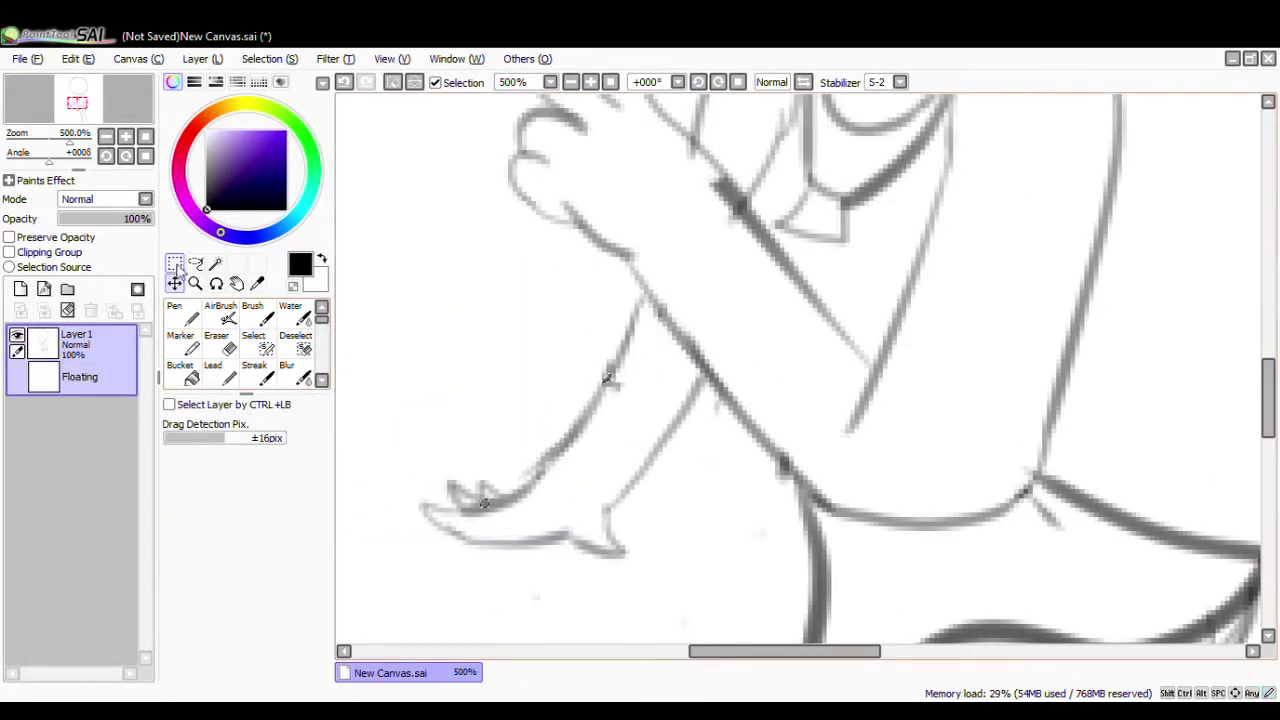
pyautogui.click(175, 264)
pyautogui.moveTo(403, 279); pyautogui.dragTo(659, 591)
pyautogui.moveTo(585, 318)
pyautogui.mouseDown()
pyautogui.moveTo(610, 357)
pyautogui.moveTo(592, 317)
pyautogui.mouseUp()
# - Select the whole lowered forearm and hand with the selection brush, shift them down and away from the raised arm, and deselect
pyautogui.click(296, 345)
pyautogui.click(260, 344)
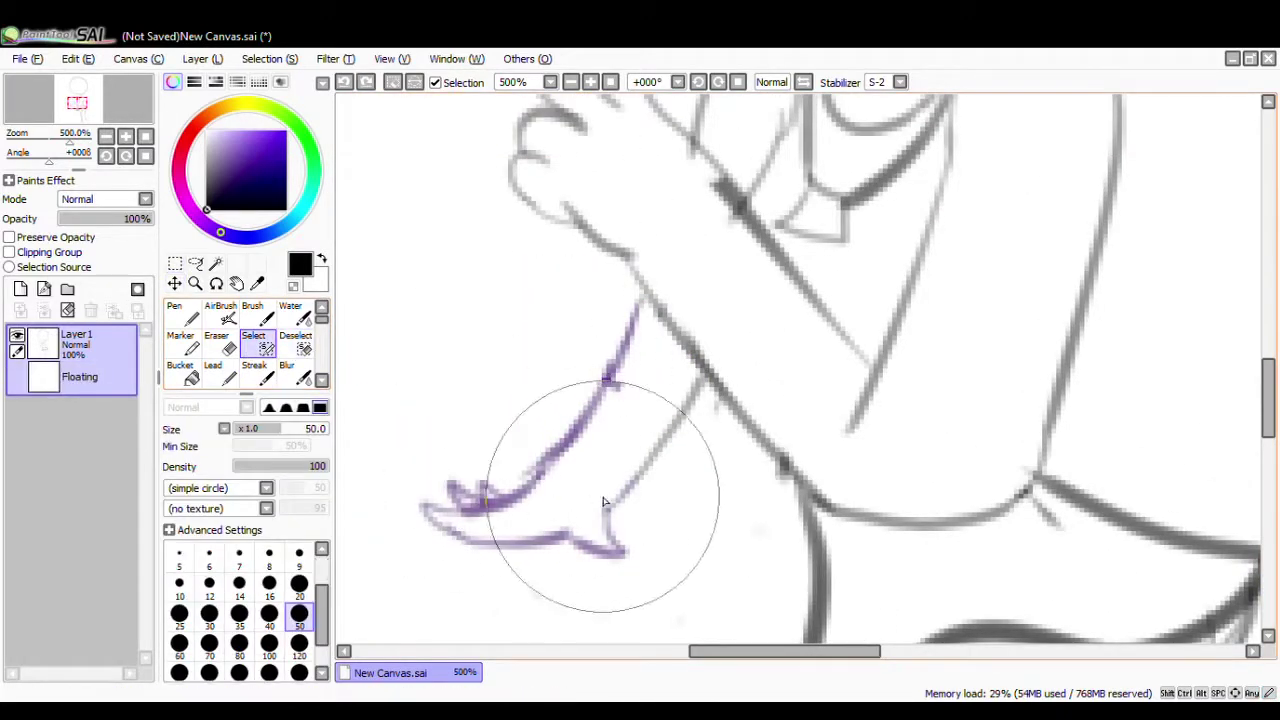
pyautogui.moveTo(606, 492); pyautogui.dragTo(468, 502)
pyautogui.click(175, 284)
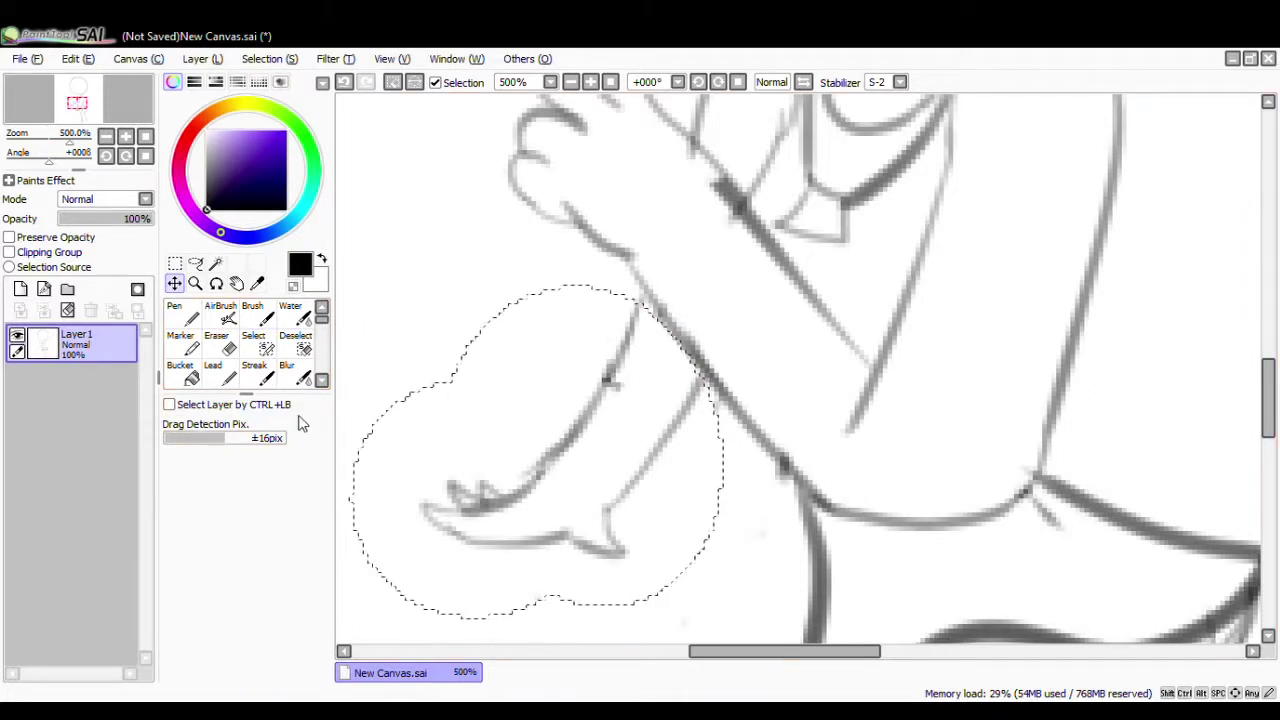
pyautogui.moveTo(561, 511); pyautogui.dragTo(511, 549)
pyautogui.click(296, 345)
pyautogui.moveTo(437, 510)
pyautogui.mouseDown()
pyautogui.moveTo(532, 481)
pyautogui.moveTo(618, 385)
pyautogui.mouseUp()
# - Erase leftover marks in the gap and extend both lowered forearm outlines up to the raised arm
pyautogui.click(220, 344)
pyautogui.moveTo(608, 354); pyautogui.dragTo(634, 388)
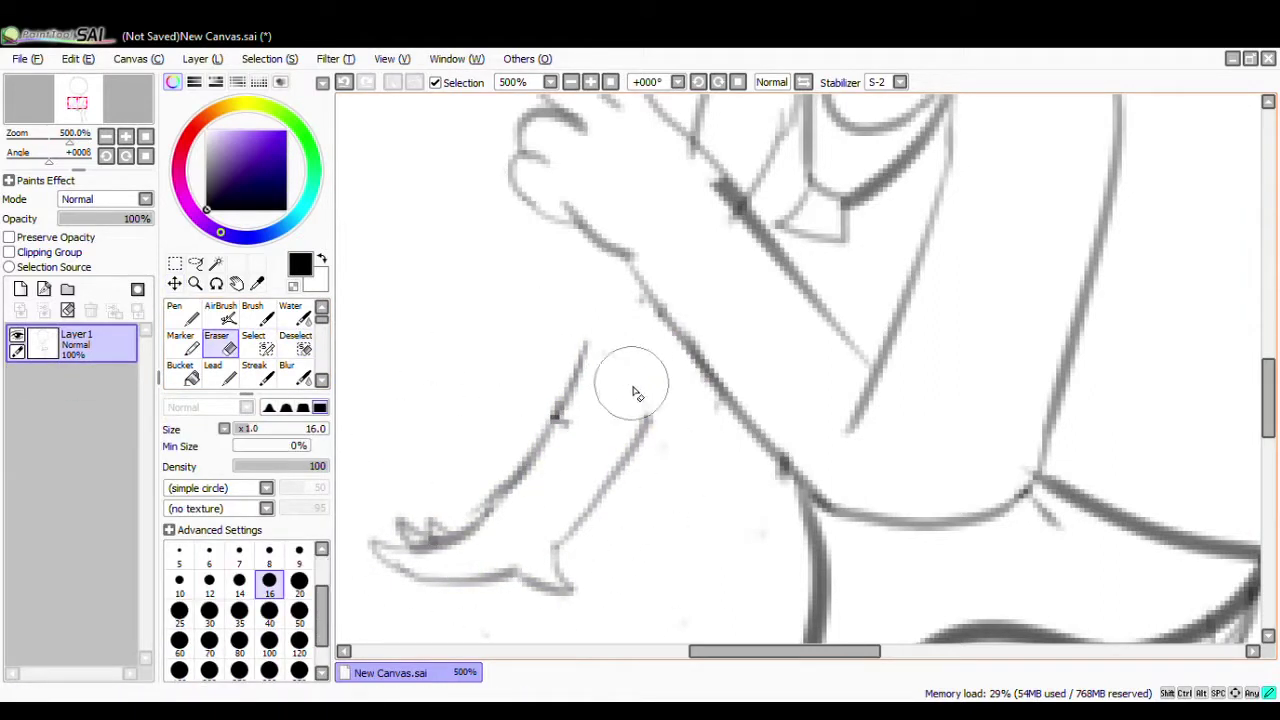
pyautogui.click(220, 374)
pyautogui.moveTo(610, 300); pyautogui.dragTo(584, 350)
pyautogui.moveTo(631, 272); pyautogui.dragTo(600, 332)
pyautogui.moveTo(687, 362); pyautogui.dragTo(646, 422)
pyautogui.scroll(-8, 818, 357)
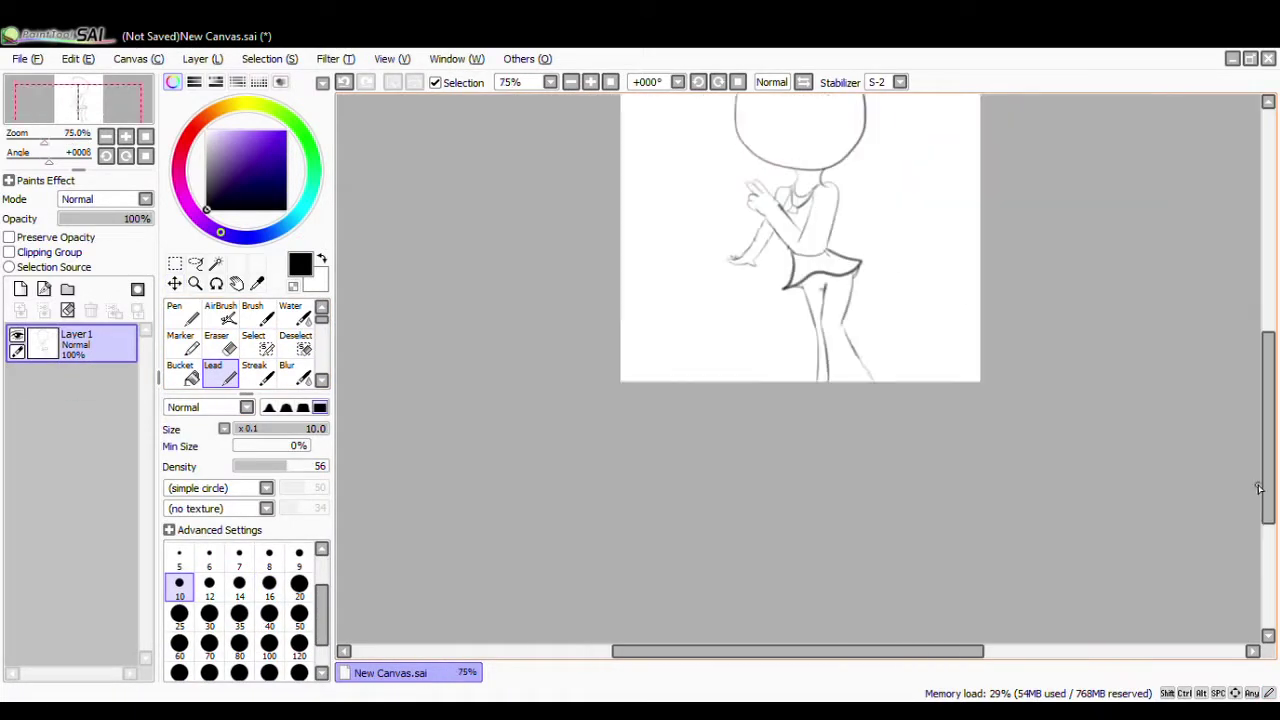
pyautogui.scroll(10, 716, 450)
pyautogui.click(175, 264)
pyautogui.moveTo(686, 183)
pyautogui.mouseDown()
pyautogui.moveTo(1048, 277)
pyautogui.moveTo(1122, 600)
pyautogui.mouseUp()
pyautogui.click(170, 459)
pyautogui.moveTo(787, 577)
pyautogui.mouseDown()
pyautogui.moveTo(768, 626)
pyautogui.moveTo(672, 652)
pyautogui.mouseUp()
pyautogui.click(220, 537)
pyautogui.hotkey('ctrl', 'z')
pyautogui.moveTo(735, 244)
pyautogui.mouseDown()
pyautogui.moveTo(798, 267)
pyautogui.moveTo(717, 508)
pyautogui.mouseUp()
pyautogui.click(297, 345)
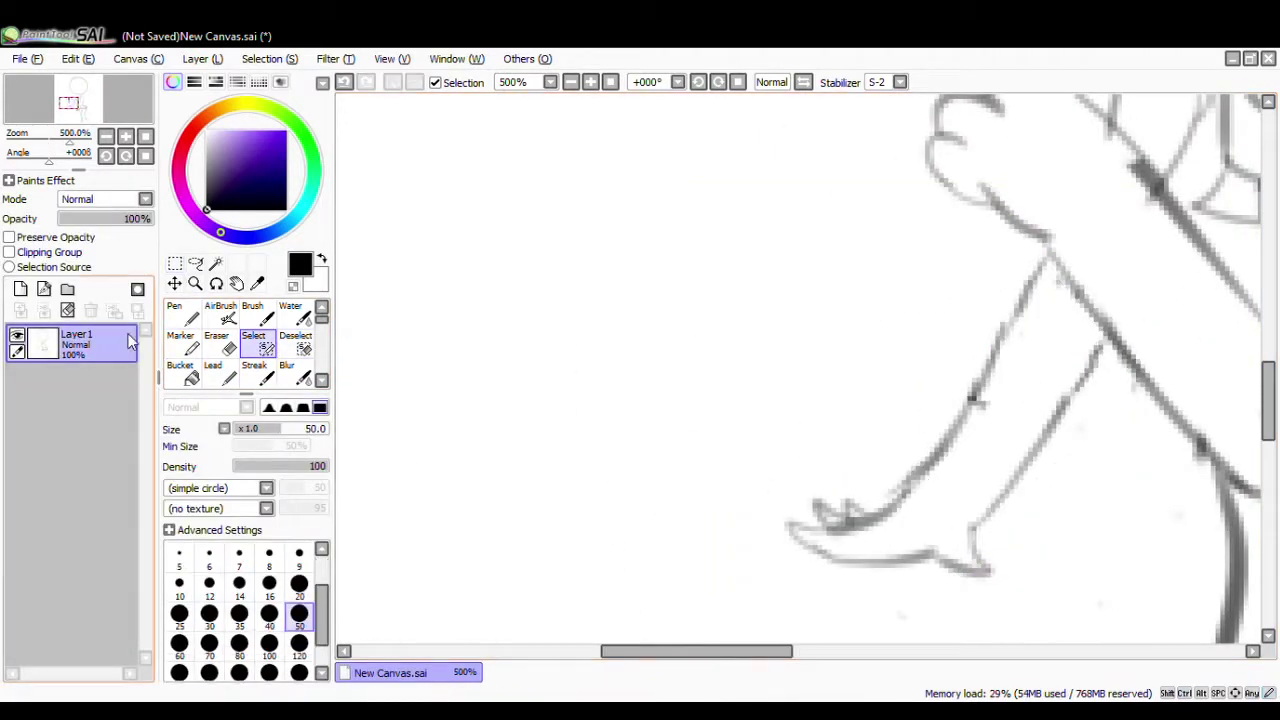
# - Select the lowered forearm and hand with a rectangle, stretch them larger down and outward, and deselect
pyautogui.press('m')
pyautogui.moveTo(747, 581); pyautogui.dragTo(1107, 262)
pyautogui.click(195, 459)
pyautogui.moveTo(788, 580)
pyautogui.mouseDown()
pyautogui.moveTo(696, 671)
pyautogui.moveTo(746, 651)
pyautogui.mouseUp()
pyautogui.press('Return')
pyautogui.hotkey('ctrl', 'd')
# - Redraw the outlines where the enlarged forearm meets the raised arm and erase the stray marks around it
pyautogui.press('n')
pyautogui.press('n')
pyautogui.press('n')
pyautogui.press('e')
pyautogui.moveTo(840, 290); pyautogui.dragTo(836, 330)
pyautogui.press('n')
pyautogui.moveTo(808, 236); pyautogui.dragTo(872, 328)
pyautogui.moveTo(807, 237); pyautogui.dragTo(780, 269)
pyautogui.press('e')
pyautogui.moveTo(740, 466); pyautogui.dragTo(738, 442)
pyautogui.scroll(-5, 908, 383)
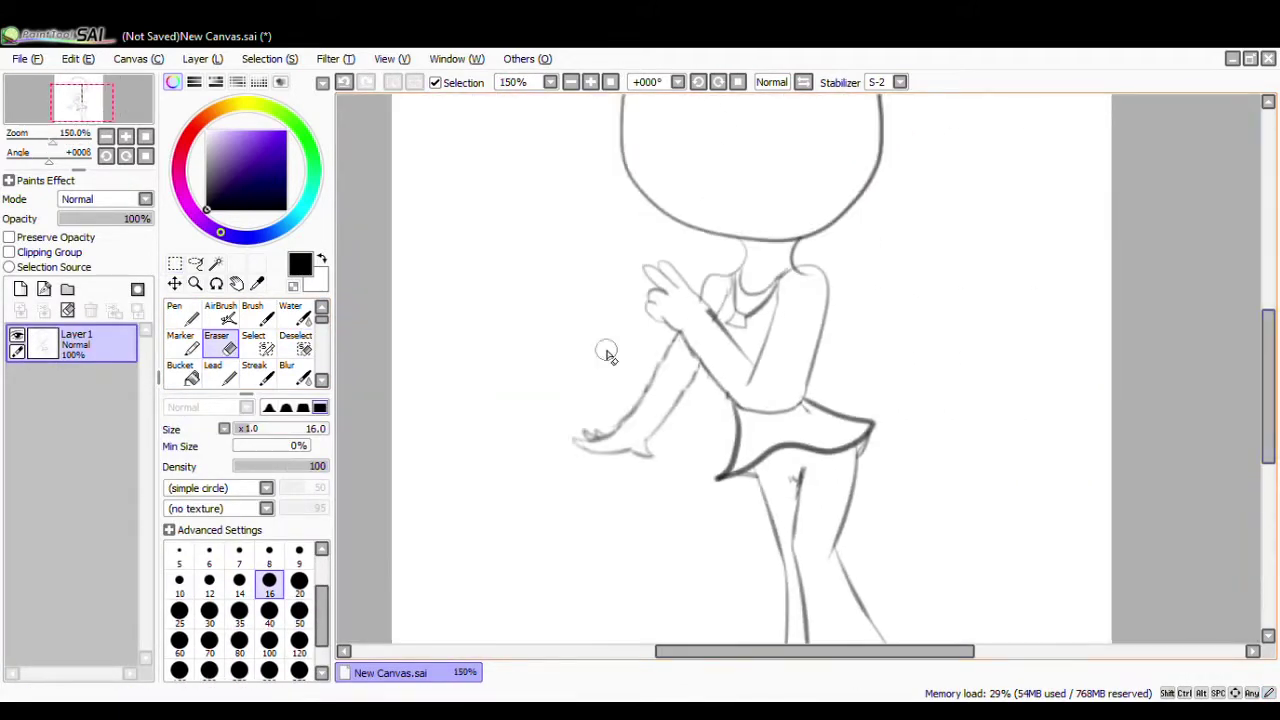
pyautogui.scroll(5, 714, 286)
pyautogui.press('n')
pyautogui.scroll(-7, 816, 277)
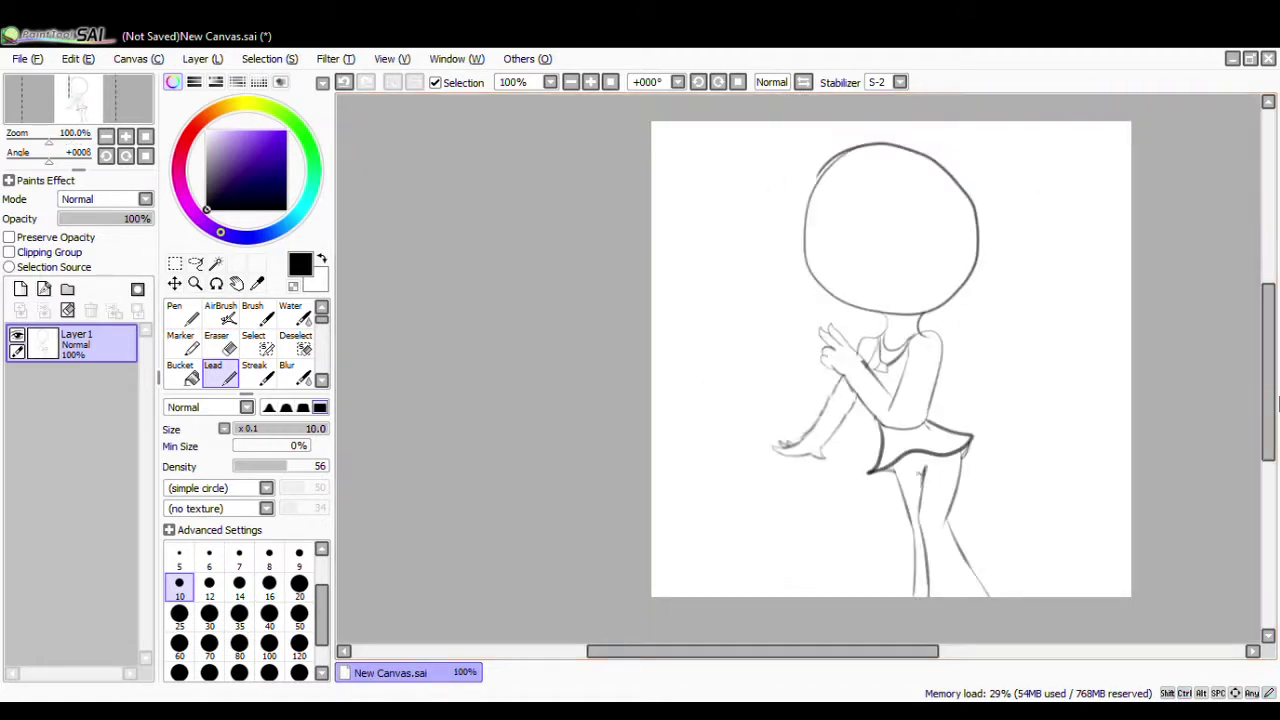
# - Sketch a small mouth low on the face and undo the misplaced strokes
pyautogui.scroll(6, 997, 391)
pyautogui.moveTo(768, 392); pyautogui.dragTo(851, 384)
pyautogui.moveTo(768, 396)
pyautogui.mouseDown()
pyautogui.moveTo(838, 388)
pyautogui.moveTo(852, 368)
pyautogui.mouseUp()
pyautogui.hotkey('ctrl', 'z')
pyautogui.hotkey('ctrl', 'z')
pyautogui.moveTo(812, 388)
pyautogui.mouseDown()
pyautogui.moveTo(851, 380)
pyautogui.moveTo(796, 402)
pyautogui.moveTo(840, 400)
pyautogui.moveTo(800, 405)
pyautogui.mouseUp()
pyautogui.hotkey('ctrl', 'z')
pyautogui.hotkey('ctrl', 'z')
pyautogui.scroll(-3, 957, 443)
pyautogui.scroll(2, 903, 413)
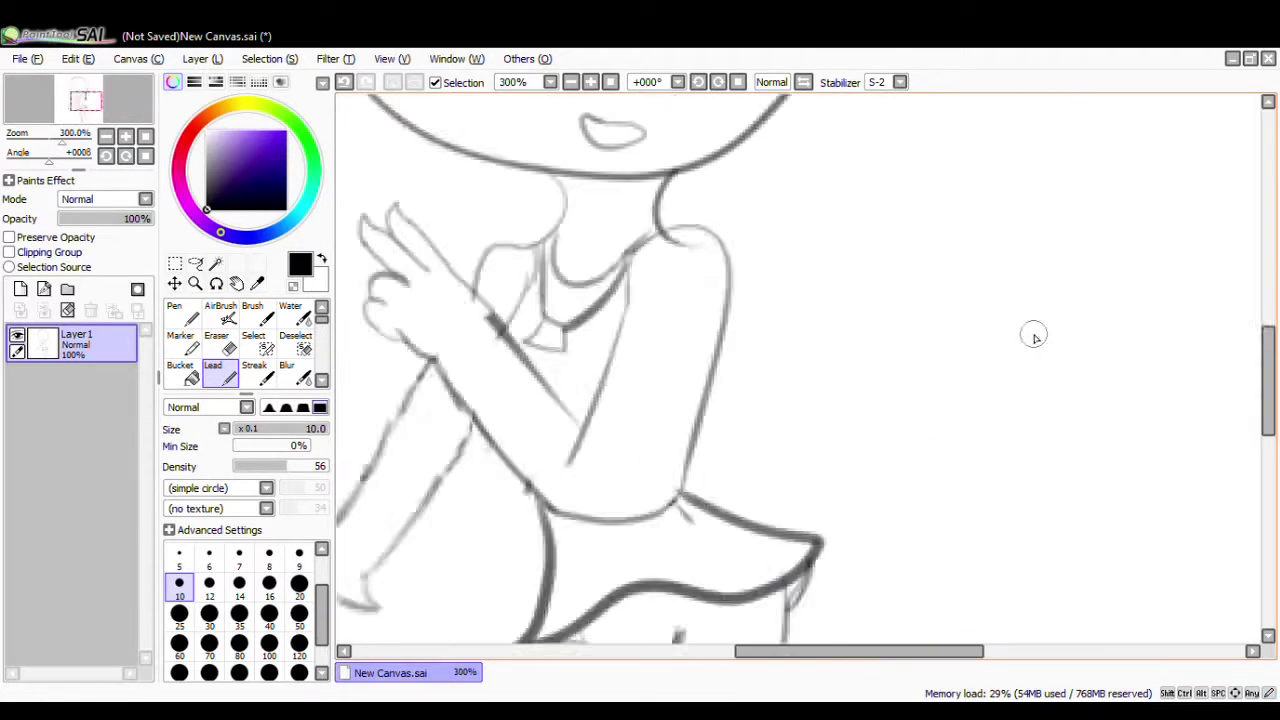
pyautogui.scroll(-4, 926, 446)
pyautogui.moveTo(886, 652); pyautogui.dragTo(1006, 658)
pyautogui.scroll(2, 870, 473)
pyautogui.moveTo(1267, 362); pyautogui.dragTo(1267, 390)
pyautogui.moveTo(935, 652); pyautogui.dragTo(878, 652)
pyautogui.press('e')
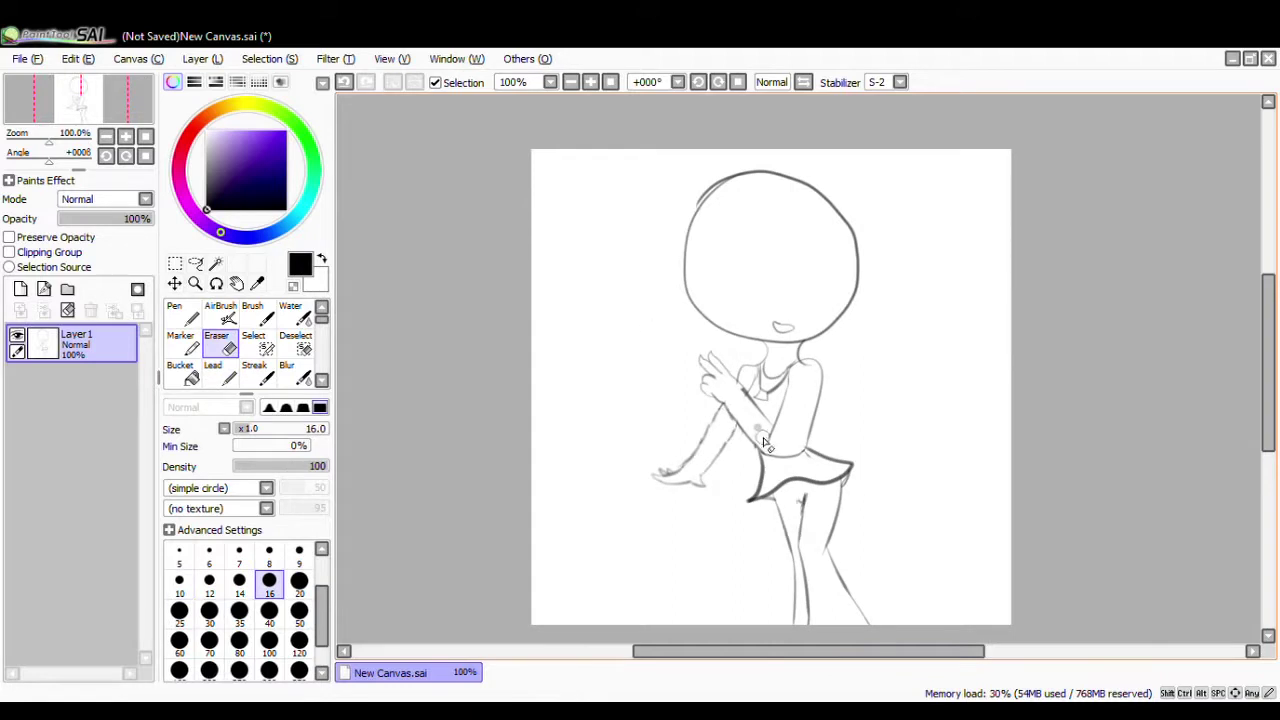
# - Add a new layer above the sketch and paste in the character reference image
pyautogui.click(20, 289)
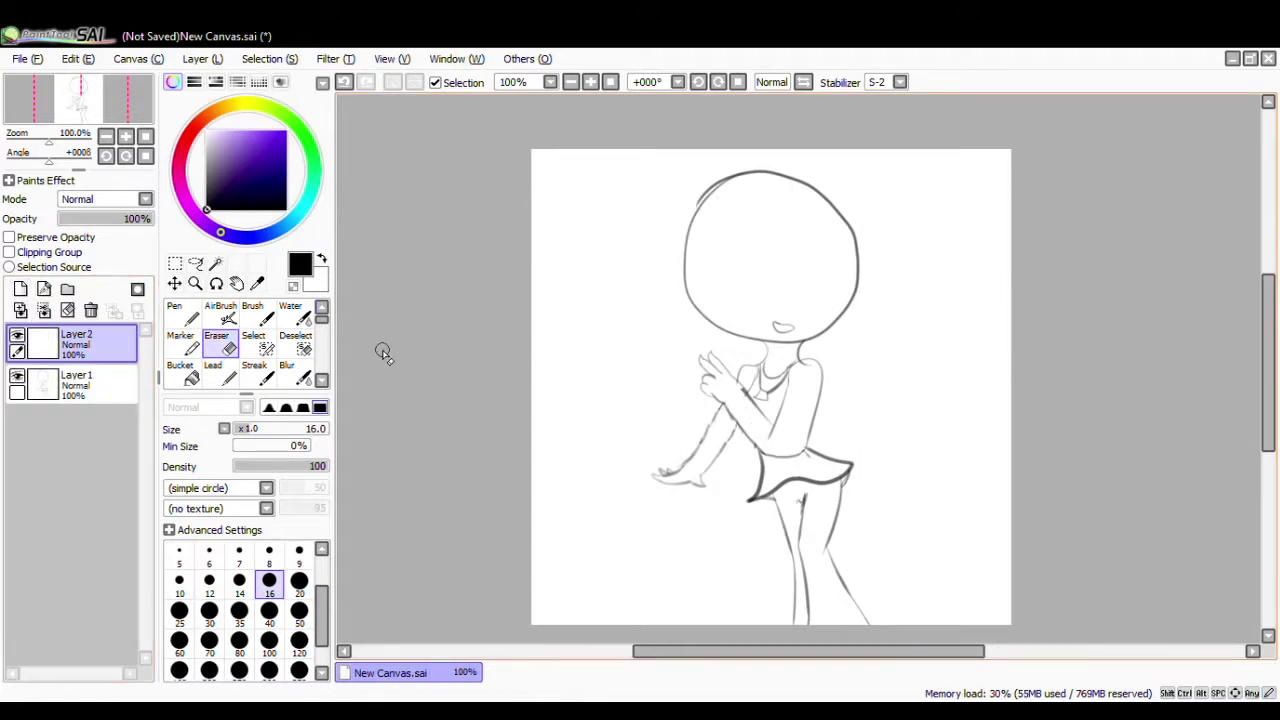
pyautogui.hotkey('ctrl', 'v')
pyautogui.click(174, 283)
pyautogui.moveTo(872, 491)
pyautogui.mouseDown()
pyautogui.moveTo(823, 500)
pyautogui.moveTo(880, 514)
pyautogui.moveTo(860, 498)
pyautogui.moveTo(919, 497)
pyautogui.mouseUp()
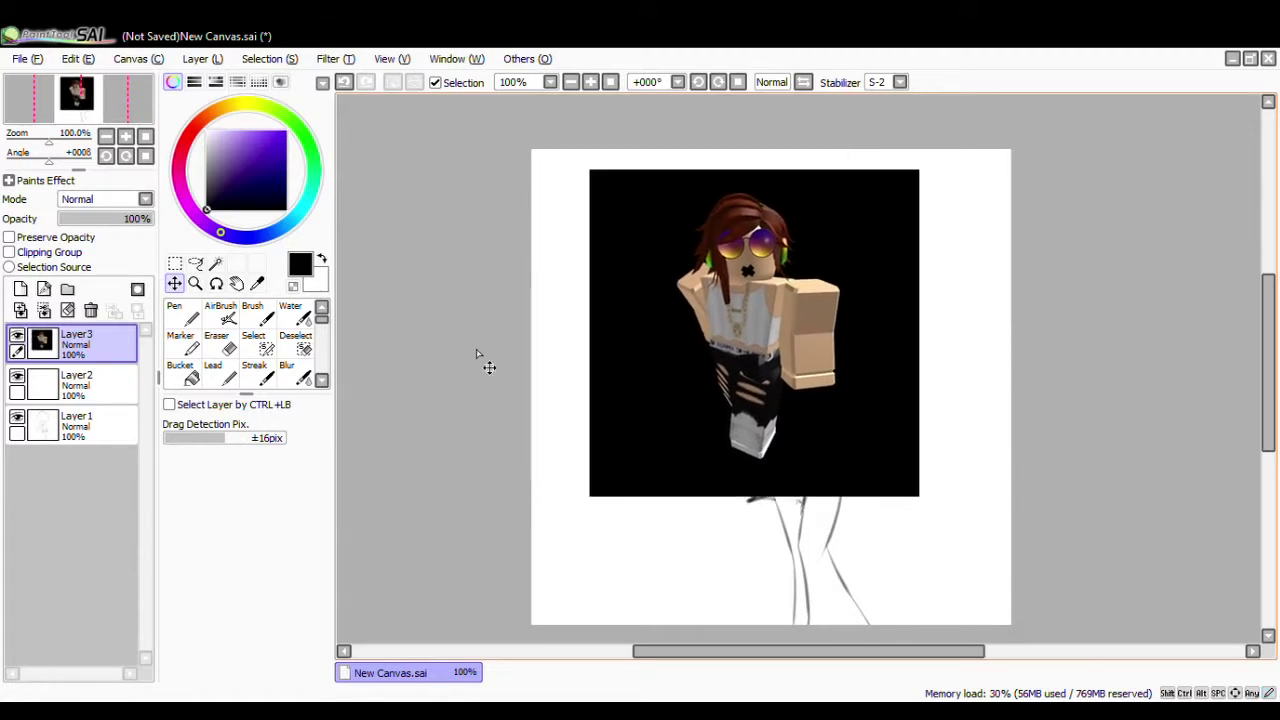
# - Shrink the pasted reference image into the empty upper-left corner of the canvas, apply the transform, and merge it into Layer2
pyautogui.click(175, 264)
pyautogui.moveTo(566, 161)
pyautogui.mouseDown()
pyautogui.moveTo(947, 541)
pyautogui.moveTo(722, 312)
pyautogui.mouseUp()
pyautogui.click(177, 461)
pyautogui.moveTo(687, 282); pyautogui.dragTo(641, 298)
pyautogui.moveTo(671, 266); pyautogui.dragTo(683, 267)
pyautogui.moveTo(543, 260); pyautogui.dragTo(540, 260)
pyautogui.moveTo(646, 295); pyautogui.dragTo(636, 277)
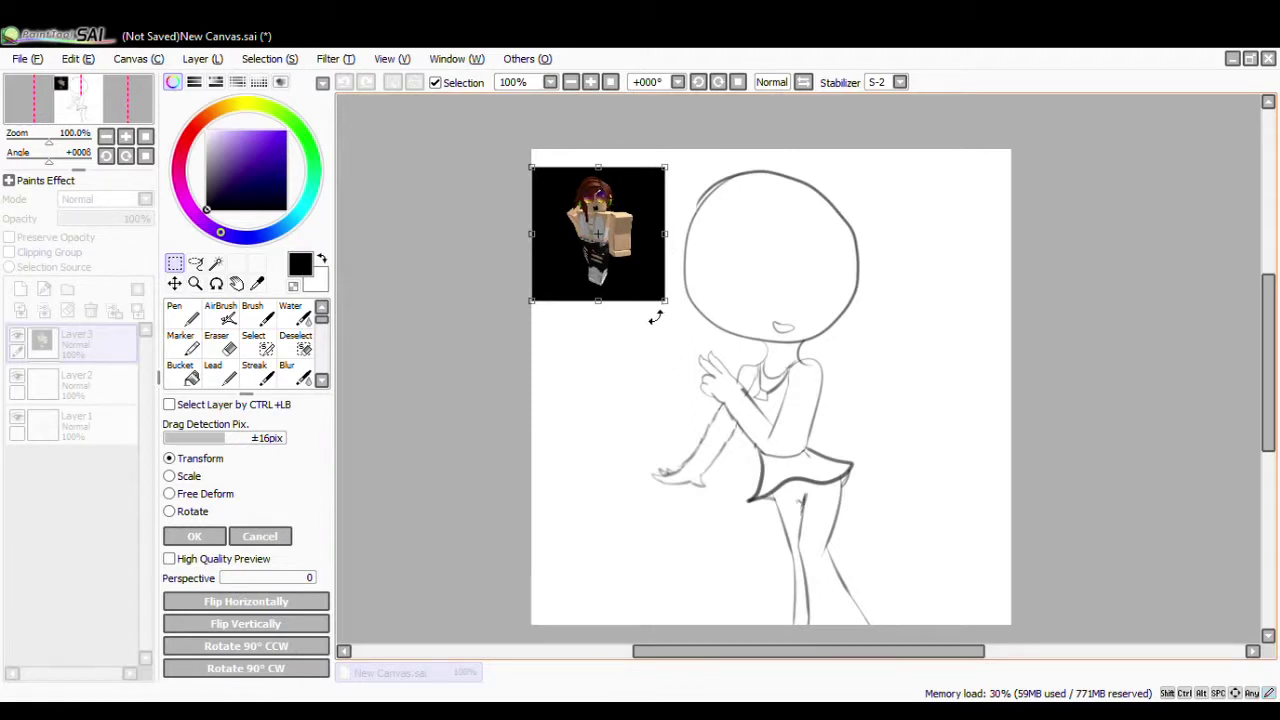
pyautogui.click(196, 537)
pyautogui.click(44, 310)
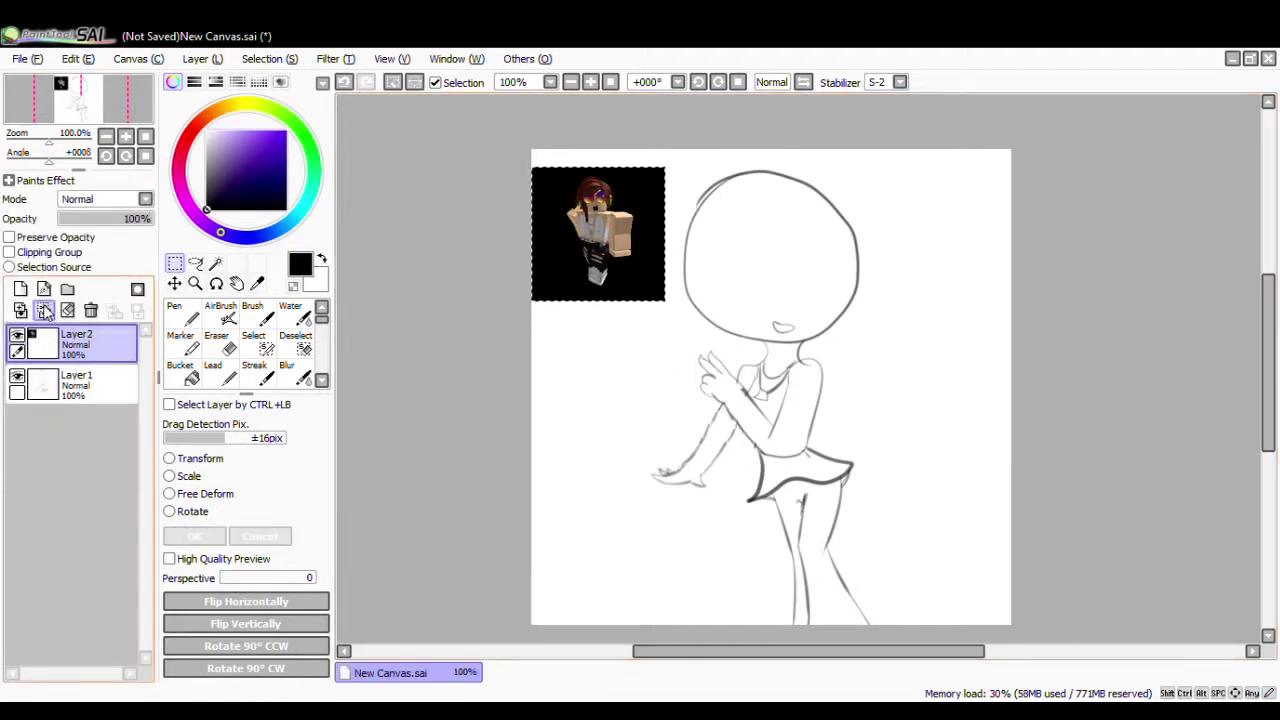
# - Deselect the reference, return to Layer1, and pencil jagged trouser rips along the inner leg line
pyautogui.click(84, 386)
pyautogui.click(303, 349)
pyautogui.moveTo(735, 281)
pyautogui.mouseDown()
pyautogui.moveTo(643, 166)
pyautogui.moveTo(617, 229)
pyautogui.moveTo(583, 264)
pyautogui.moveTo(669, 180)
pyautogui.moveTo(535, 196)
pyautogui.mouseUp()
pyautogui.click(222, 374)
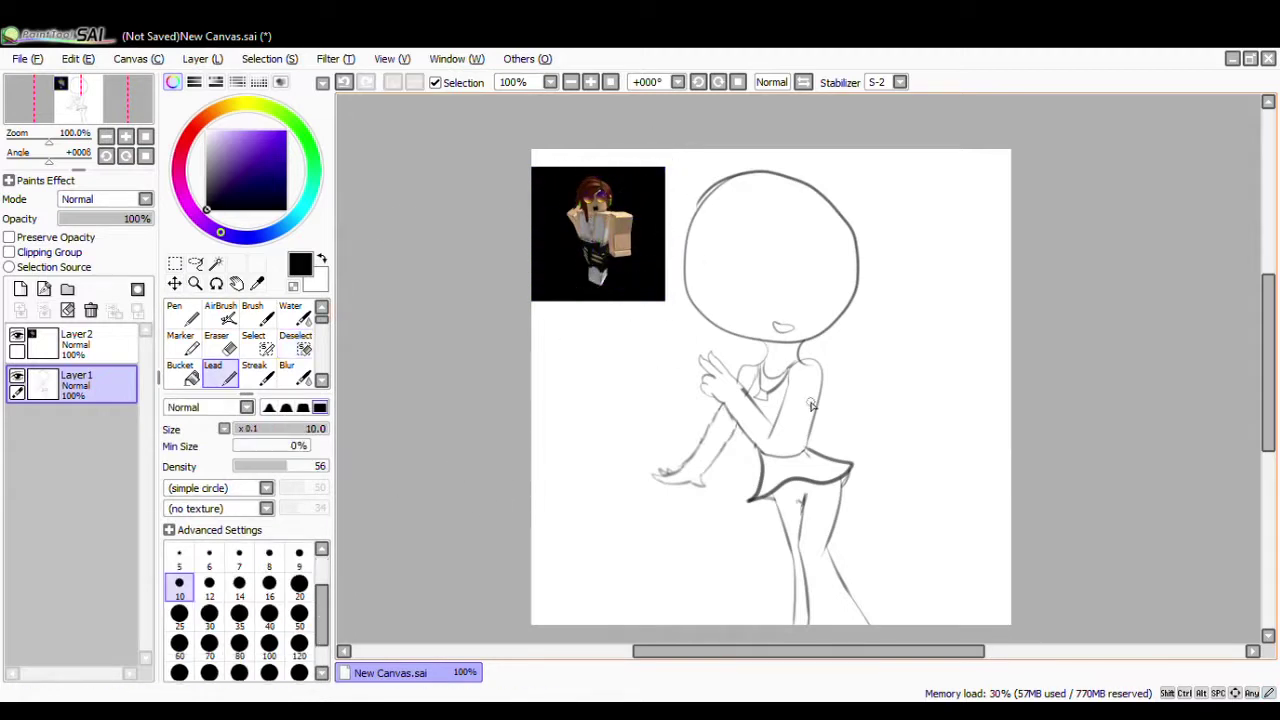
pyautogui.scroll(2, 845, 312)
pyautogui.moveTo(1267, 345); pyautogui.dragTo(1267, 321)
pyautogui.moveTo(803, 653); pyautogui.dragTo(752, 650)
pyautogui.scroll(1, 1103, 409)
pyautogui.scroll(-1, 1103, 409)
pyautogui.moveTo(1266, 338); pyautogui.dragTo(1257, 438)
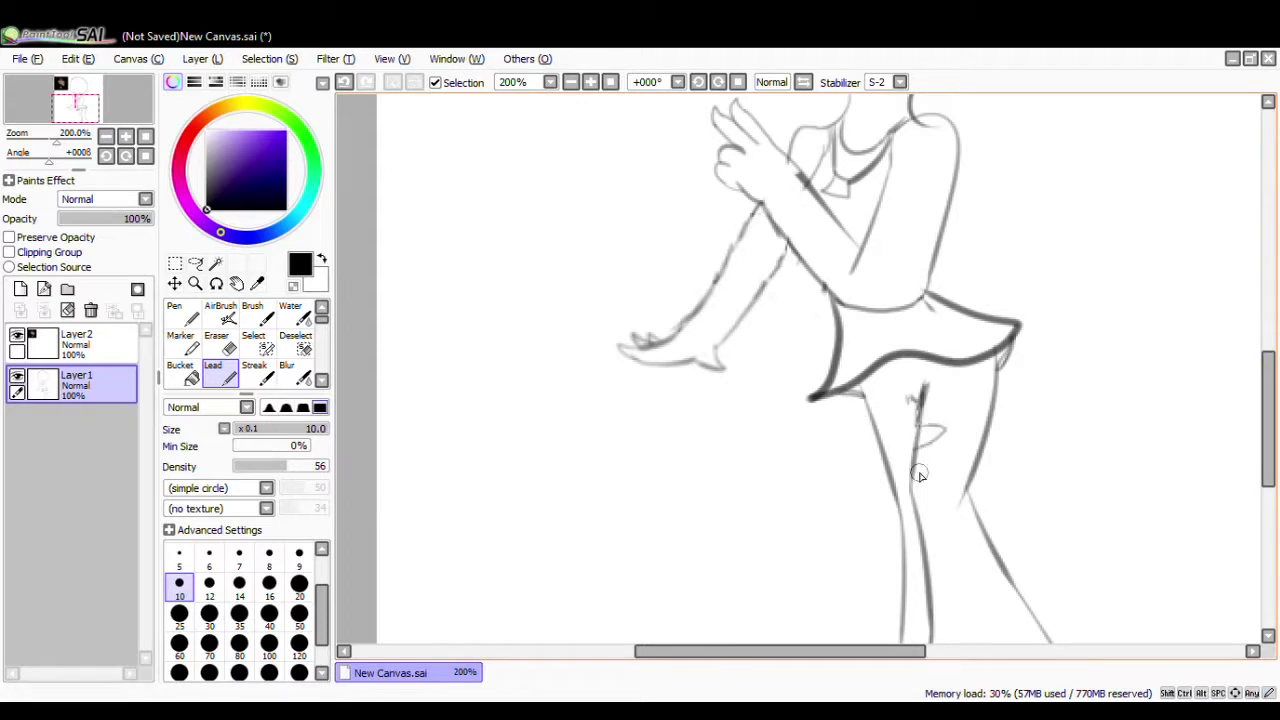
pyautogui.hotkey('ctrl', 'z')
pyautogui.moveTo(1268, 433); pyautogui.dragTo(1275, 461)
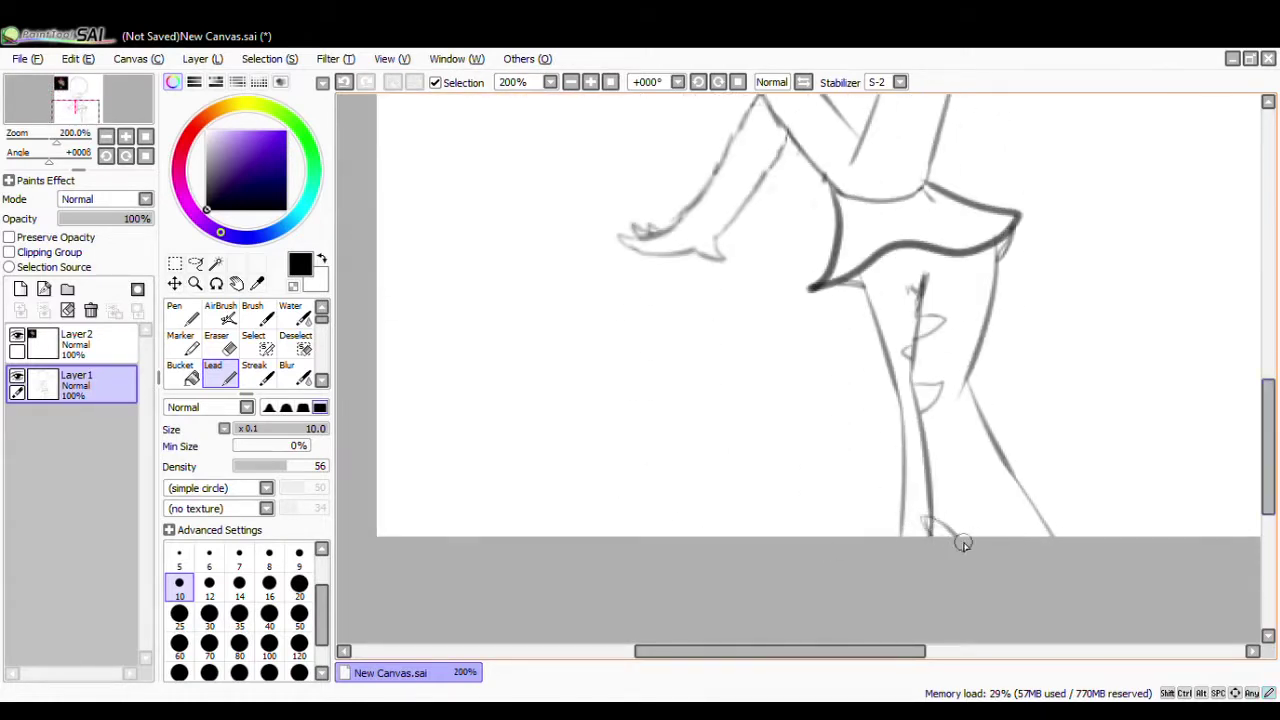
# - Sketch curved shoe tops at both ankles along the lower canvas edge and clean up the overlapping leg line
pyautogui.hotkey('ctrl', 'z')
pyautogui.press('e')
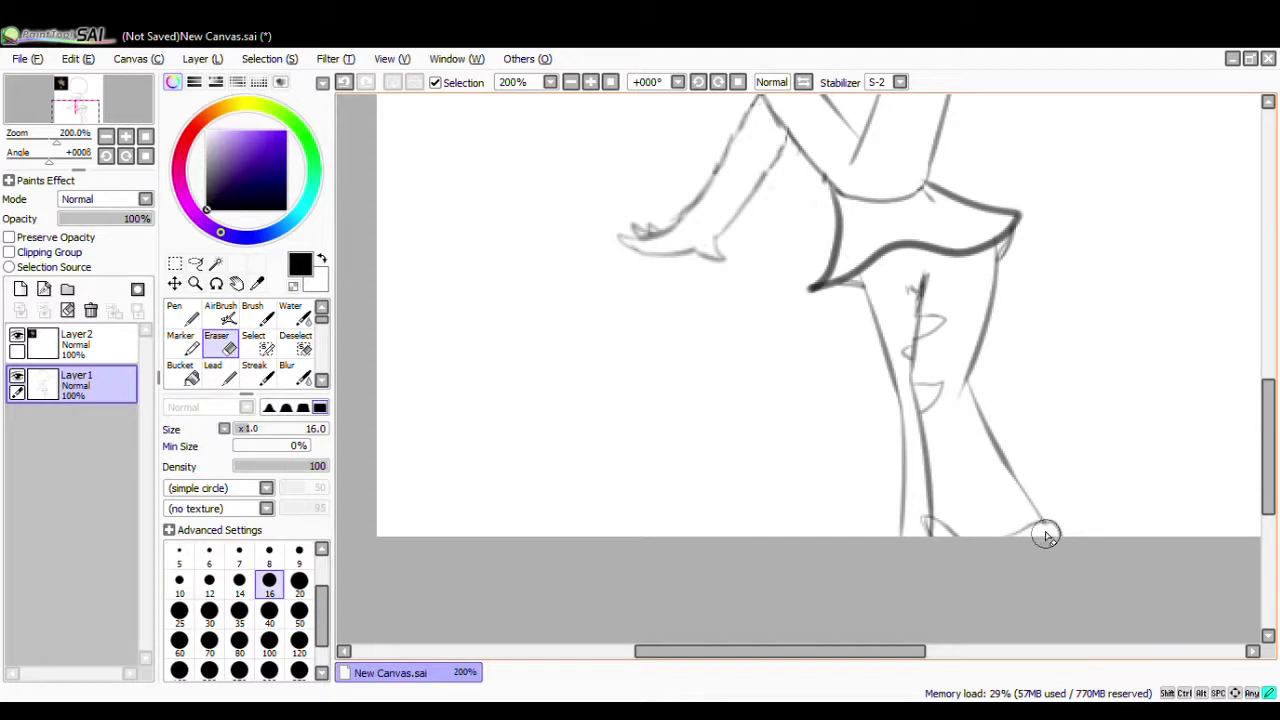
pyautogui.press('n')
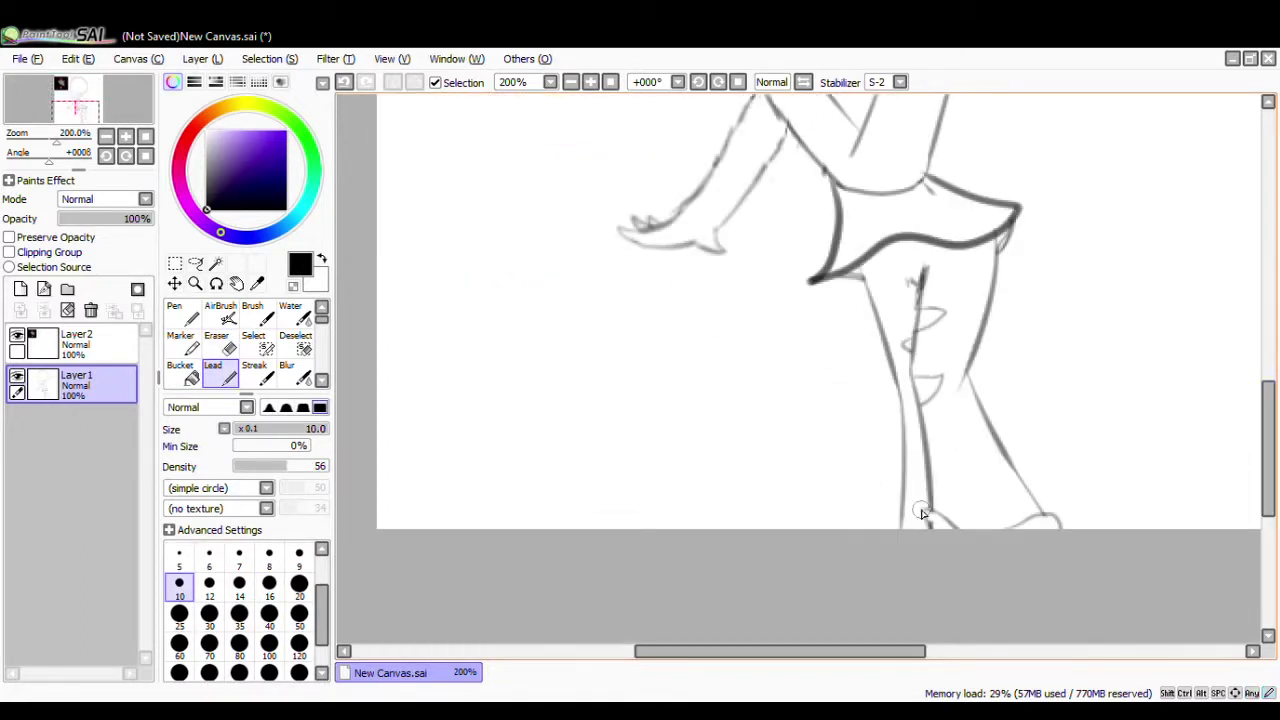
# - Sketch swept bangs across the forehead and a long pointed side lock running down to the neck
pyautogui.moveTo(1273, 470); pyautogui.dragTo(1274, 329)
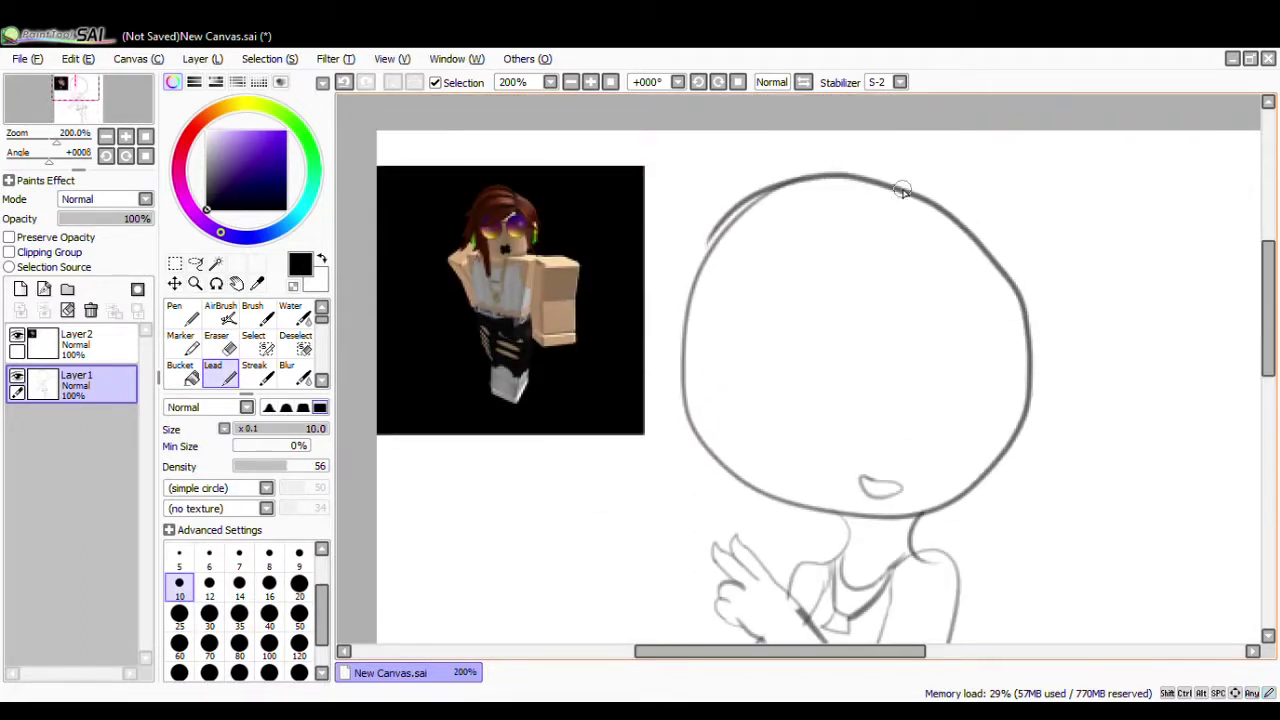
pyautogui.moveTo(963, 283); pyautogui.dragTo(897, 284)
pyautogui.moveTo(933, 234)
pyautogui.mouseDown()
pyautogui.moveTo(815, 570)
pyautogui.moveTo(830, 312)
pyautogui.moveTo(838, 545)
pyautogui.mouseUp()
pyautogui.hotkey('ctrl', 'z')
pyautogui.hotkey('ctrl', 'z')
pyautogui.hotkey('ctrl', 'z')
pyautogui.moveTo(872, 299)
pyautogui.mouseDown()
pyautogui.moveTo(771, 471)
pyautogui.moveTo(856, 590)
pyautogui.mouseUp()
pyautogui.moveTo(748, 320); pyautogui.dragTo(850, 562)
pyautogui.hotkey('ctrl', 'z')
pyautogui.moveTo(737, 345); pyautogui.dragTo(843, 569)
# - Sketch the raised hair outline over the crown with spiky tips at the back of the head
pyautogui.moveTo(948, 214); pyautogui.dragTo(709, 242)
pyautogui.hotkey('ctrl', 'z')
pyautogui.moveTo(952, 215)
pyautogui.mouseDown()
pyautogui.moveTo(660, 290)
pyautogui.moveTo(647, 380)
pyautogui.mouseUp()
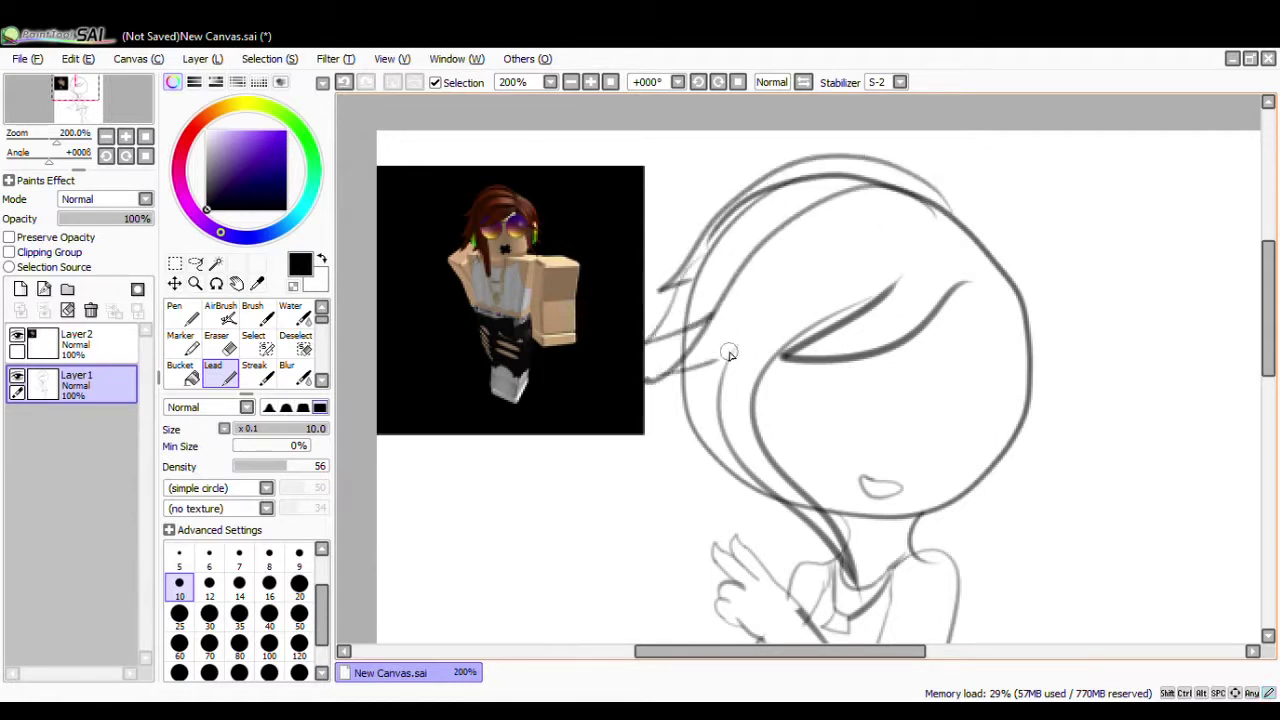
pyautogui.hotkey('ctrl', 'z')
# - Sketch the hair on the far side of the face and add pointed tips around the jaw and neck
pyautogui.moveTo(952, 210); pyautogui.dragTo(1041, 329)
pyautogui.hotkey('ctrl', 'z')
pyautogui.moveTo(990, 252); pyautogui.dragTo(1058, 348)
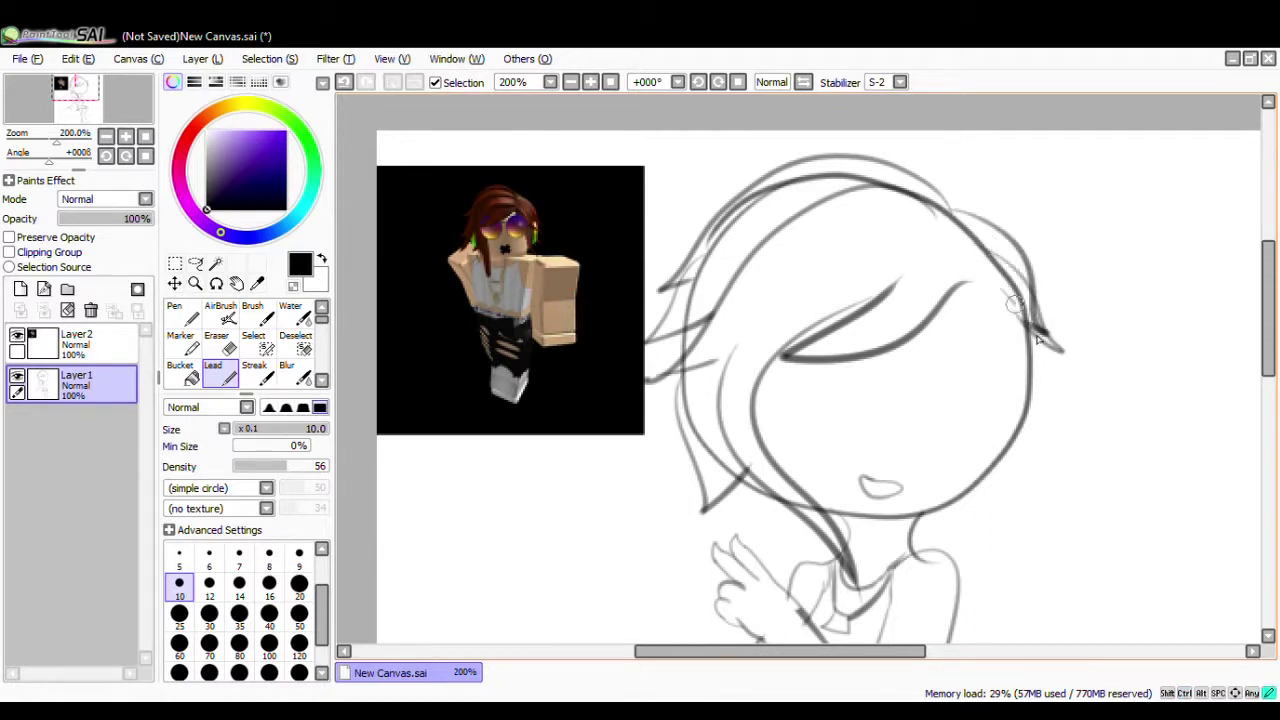
pyautogui.moveTo(1004, 296); pyautogui.dragTo(1030, 331)
pyautogui.hotkey('ctrl', 'z')
pyautogui.moveTo(970, 270)
pyautogui.mouseDown()
pyautogui.moveTo(1031, 332)
pyautogui.moveTo(1013, 540)
pyautogui.mouseUp()
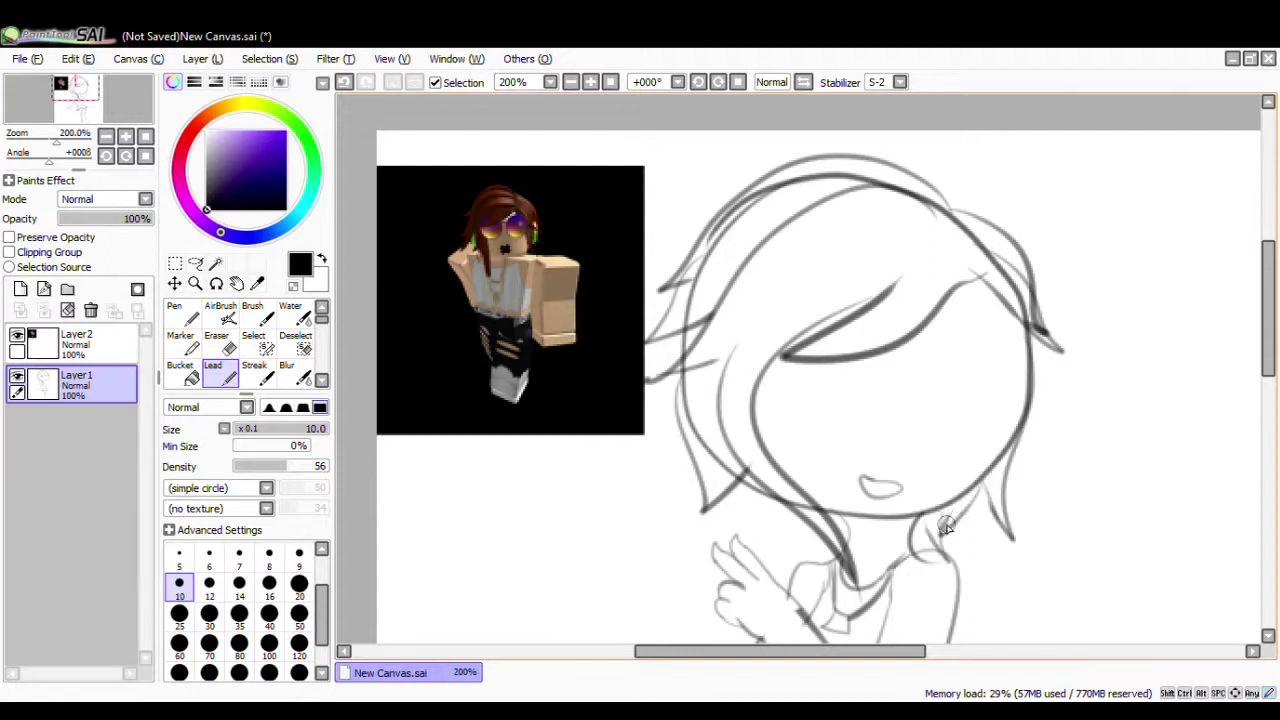
pyautogui.hotkey('ctrl', 'z')
pyautogui.moveTo(757, 505); pyautogui.dragTo(862, 556)
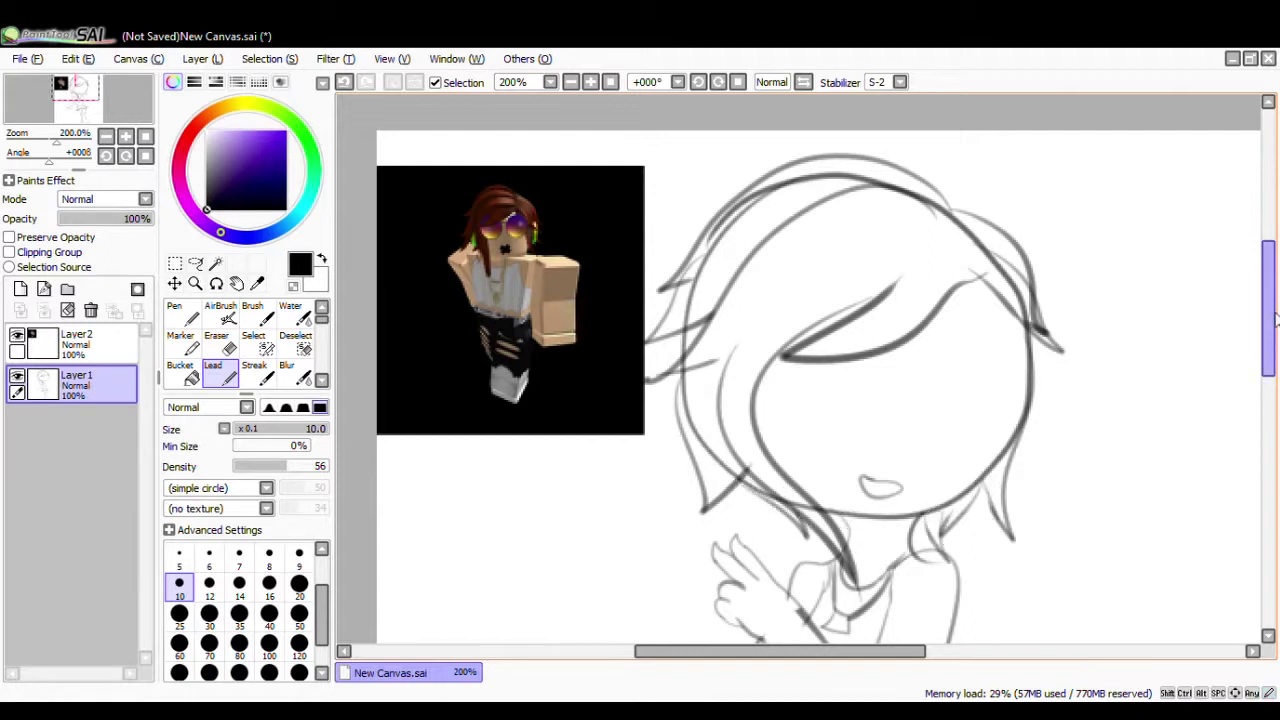
# - Erase the head circle where it shows through the hair and redraw the strands at the far temple
pyautogui.press('e')
pyautogui.moveTo(828, 178)
pyautogui.mouseDown()
pyautogui.moveTo(863, 177)
pyautogui.moveTo(748, 206)
pyautogui.moveTo(818, 180)
pyautogui.mouseUp()
pyautogui.press('n')
pyautogui.press('e')
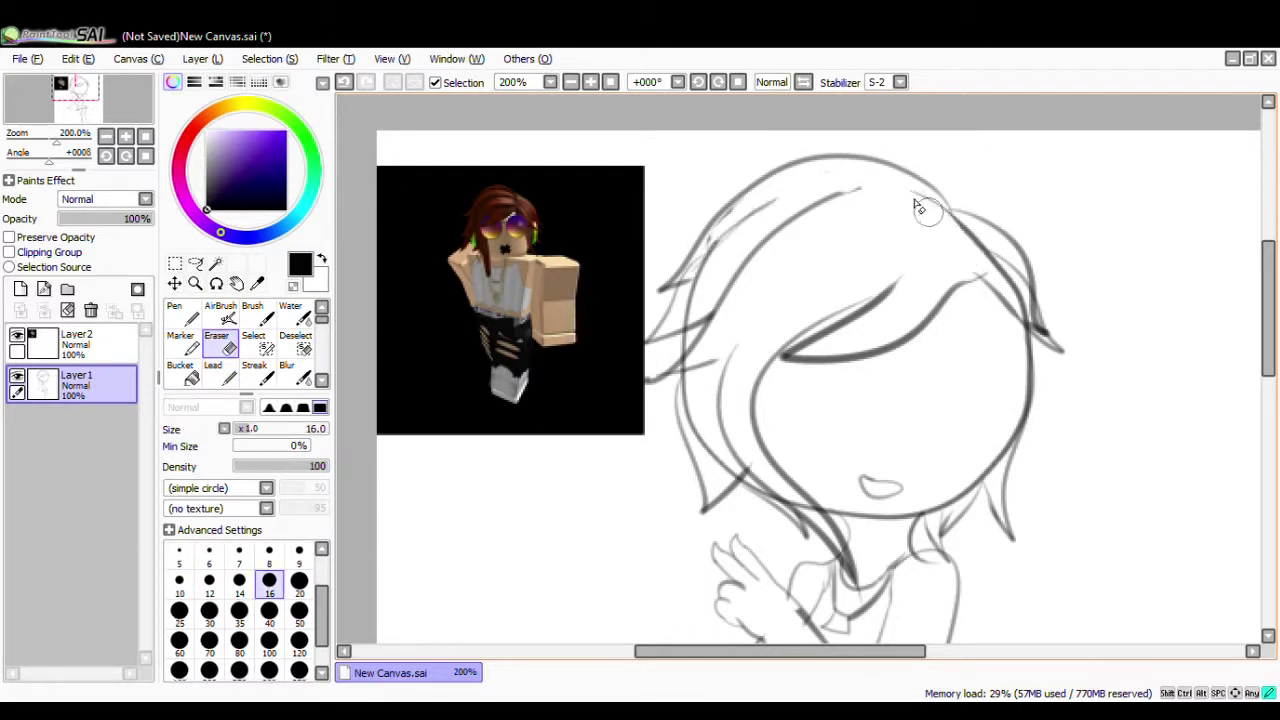
pyautogui.press('n')
pyautogui.moveTo(1003, 279)
pyautogui.mouseDown()
pyautogui.moveTo(970, 241)
pyautogui.moveTo(1013, 290)
pyautogui.mouseUp()
pyautogui.press('e')
pyautogui.press('n')
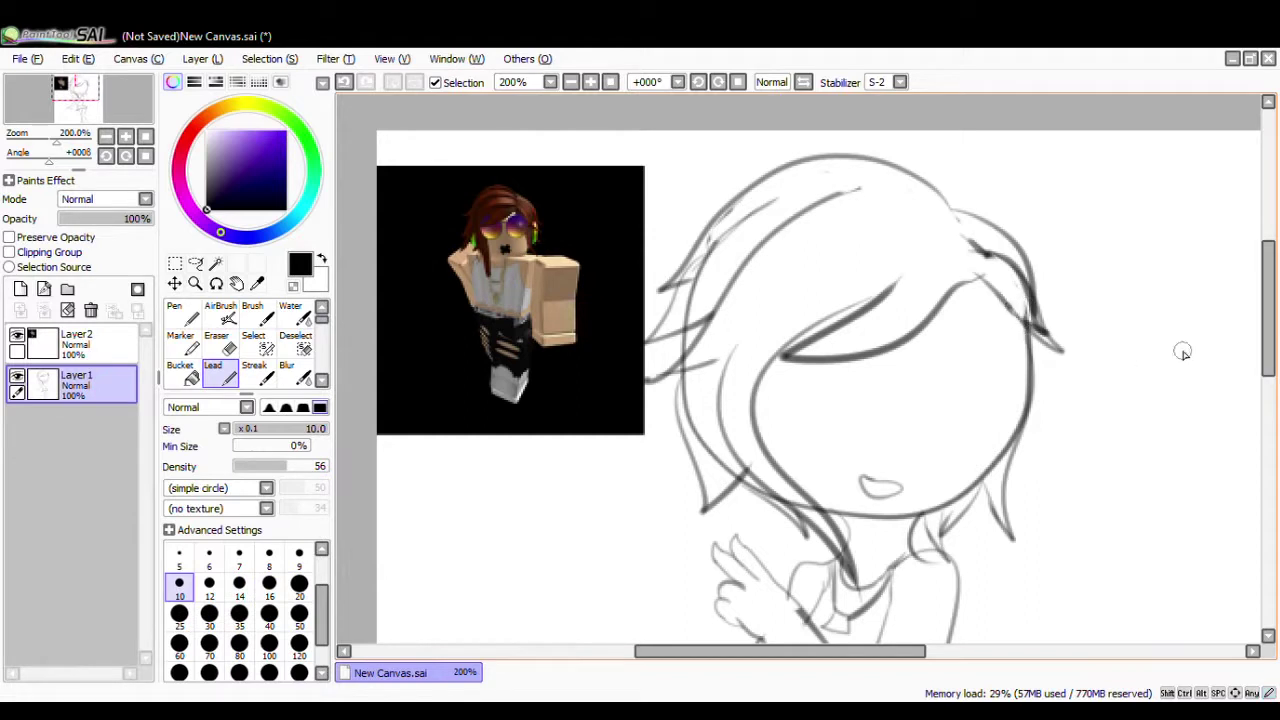
# - Sketch glasses with one full round lens, a bridge, and a second lens partly hidden under the bangs
pyautogui.scroll(-1, 1126, 368)
pyautogui.hotkey('ctrl', 'z')
pyautogui.moveTo(957, 294)
pyautogui.mouseDown()
pyautogui.moveTo(968, 289)
pyautogui.moveTo(983, 397)
pyautogui.moveTo(1014, 288)
pyautogui.mouseUp()
pyautogui.moveTo(879, 326)
pyautogui.mouseDown()
pyautogui.moveTo(786, 334)
pyautogui.moveTo(795, 355)
pyautogui.mouseUp()
pyautogui.hotkey('ctrl', 'z')
pyautogui.hotkey('ctrl', 'z')
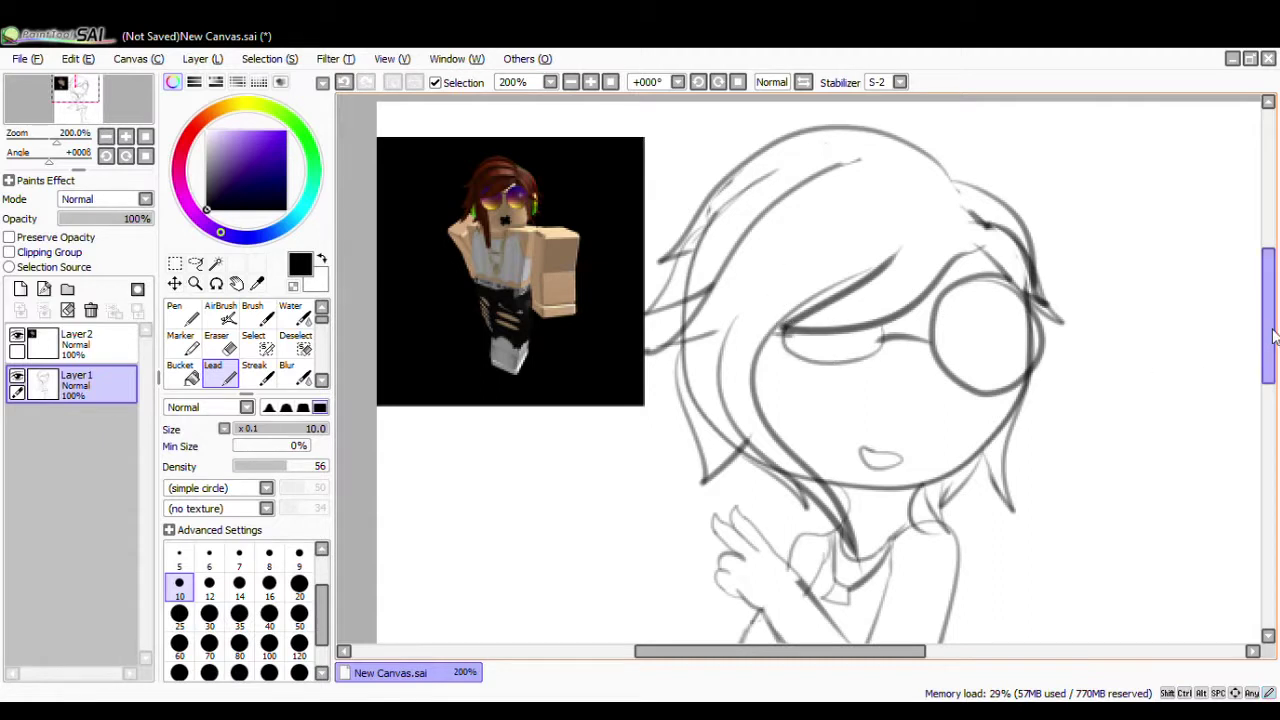
# - Add an inner line to the mouth and a shaded spiky accent beside the round lens
pyautogui.scroll(-2, 1275, 337)
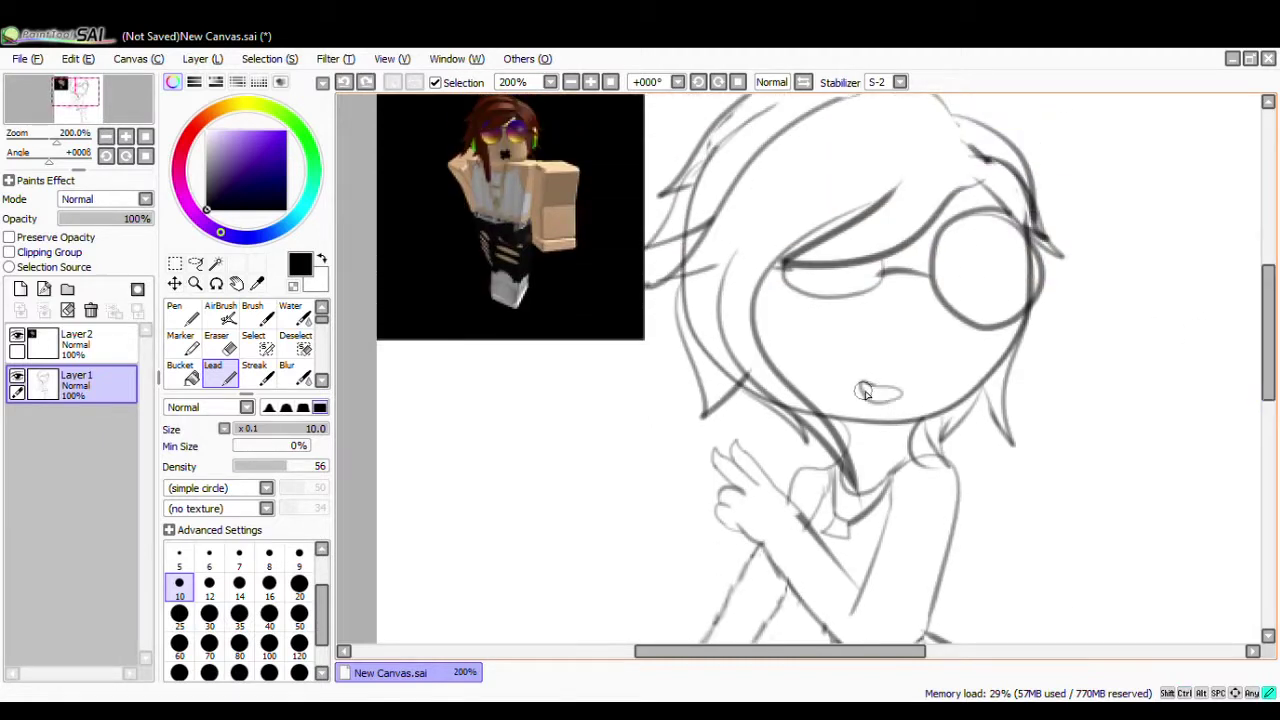
pyautogui.scroll(3, 1275, 349)
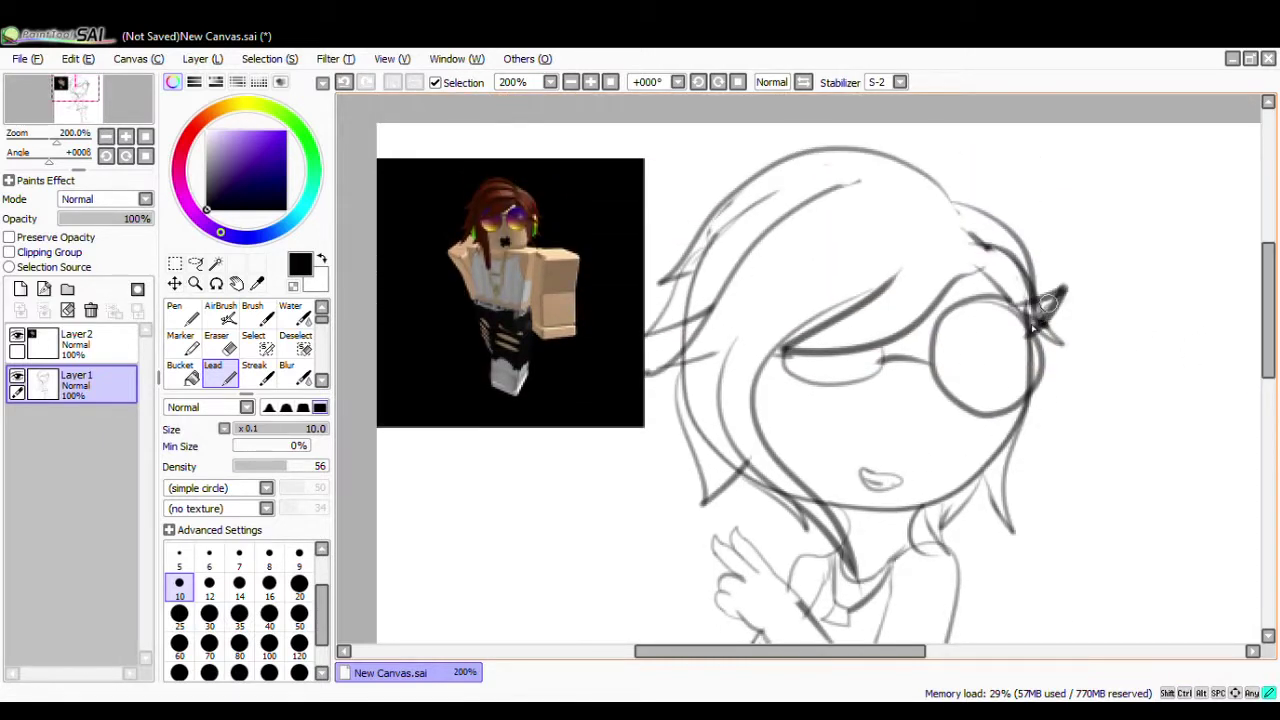
pyautogui.moveTo(1270, 294); pyautogui.dragTo(1258, 340)
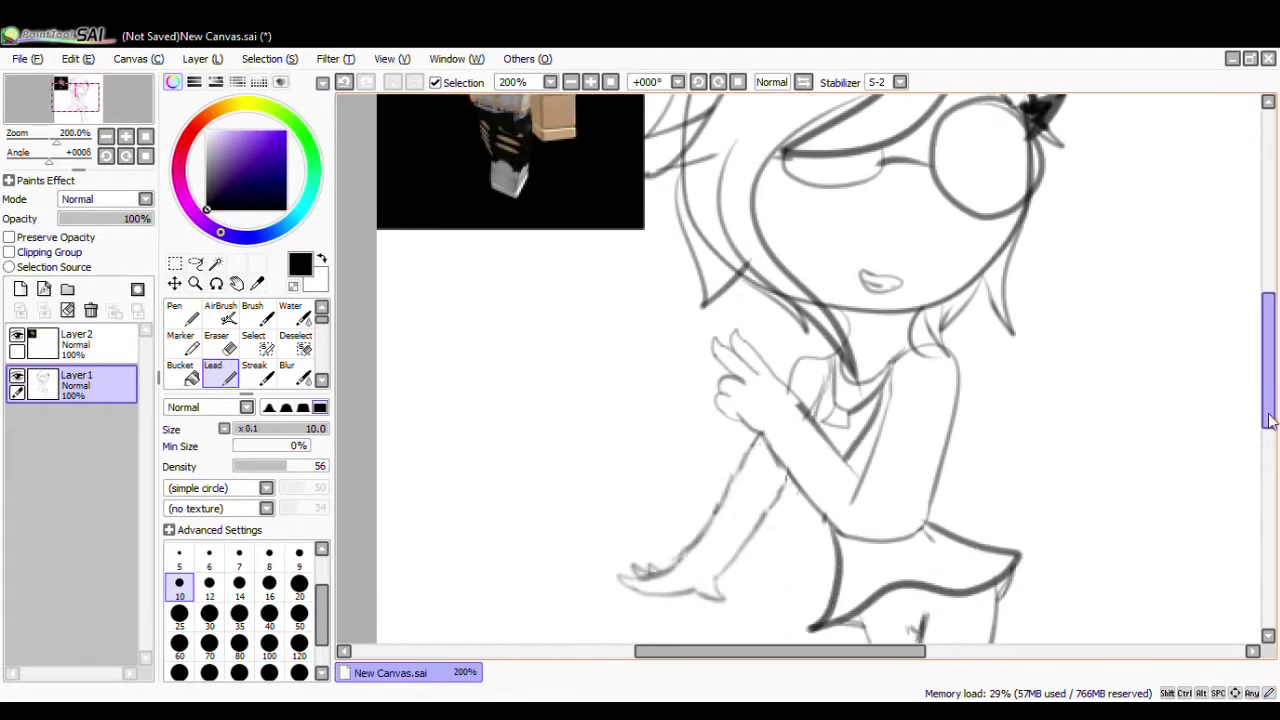
pyautogui.moveTo(1266, 347)
pyautogui.mouseDown()
pyautogui.moveTo(1267, 358)
pyautogui.moveTo(1266, 328)
pyautogui.mouseUp()
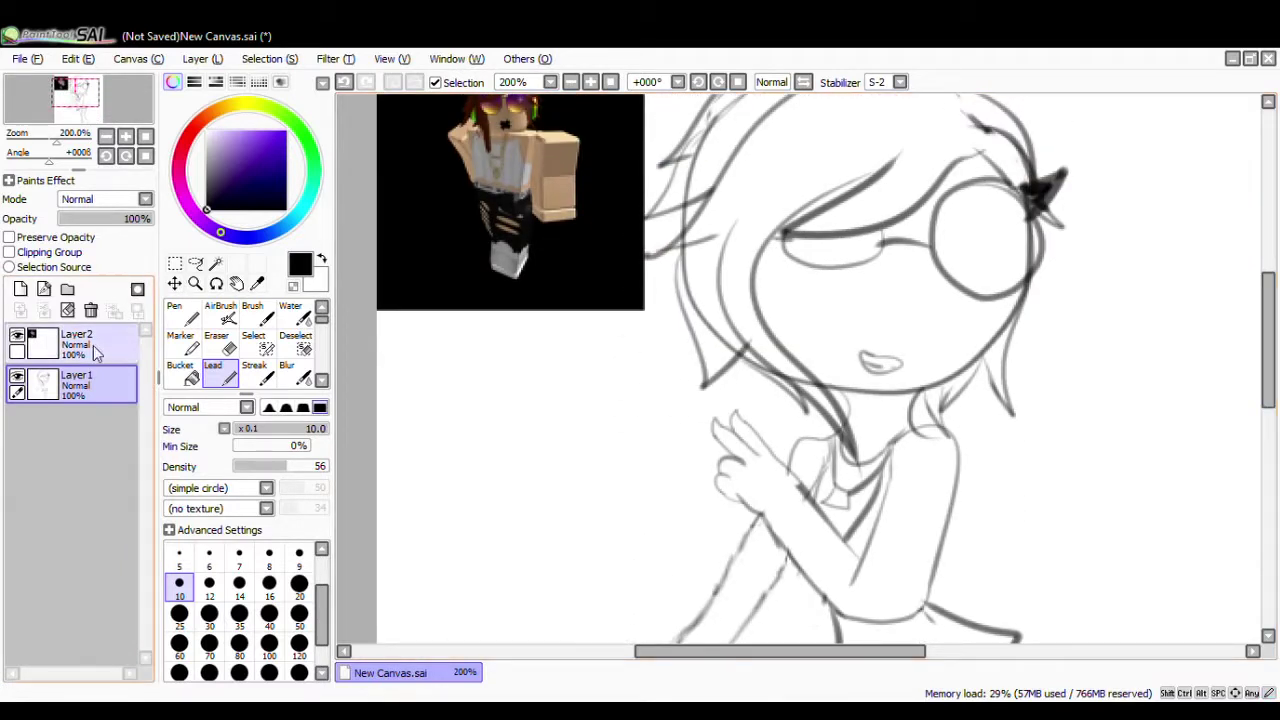
# - Delete the reference image layer and add a new empty layer above the sketch
pyautogui.click(76, 343)
pyautogui.click(90, 310)
pyautogui.click(21, 290)
# - Lower the opacity of sketch layer Layer1 to 47% and make Layer2 the active layer
pyautogui.moveTo(1270, 390); pyautogui.dragTo(1270, 373)
pyautogui.click(80, 385)
pyautogui.moveTo(128, 219); pyautogui.dragTo(103, 219)
pyautogui.click(76, 343)
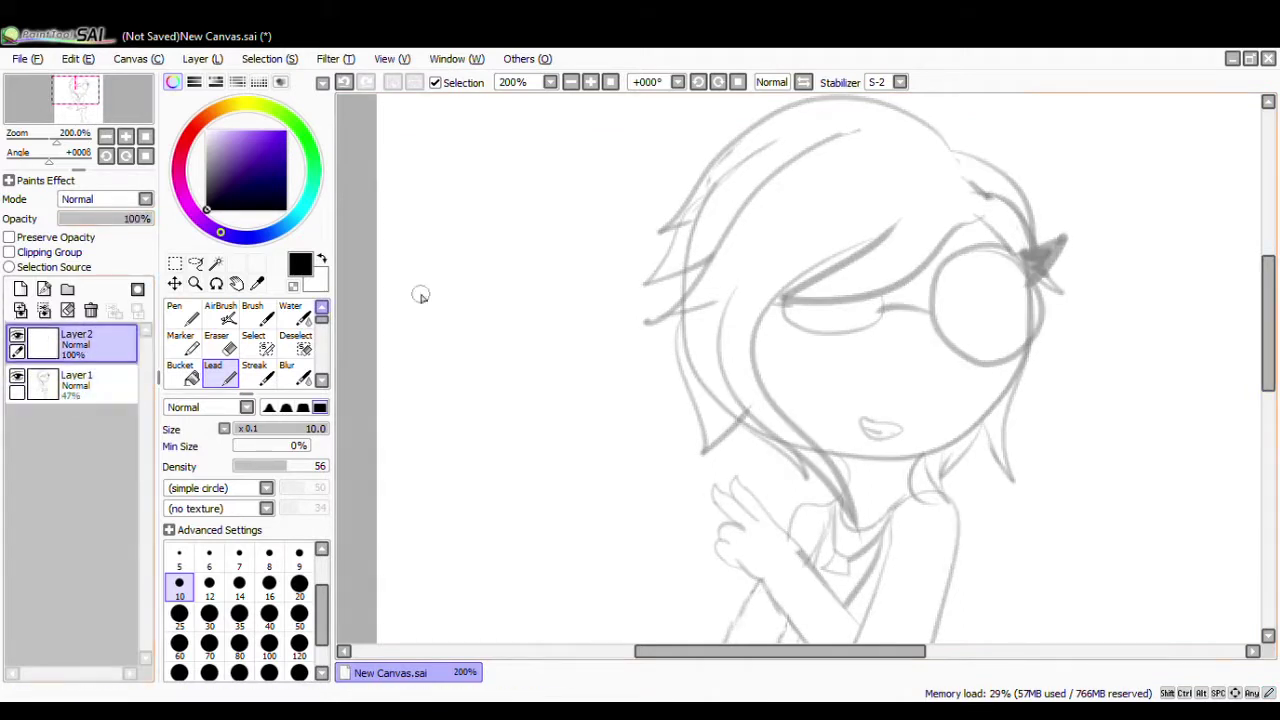
# - Ink the spiky back hair strands and the crown outline in black with a size 14 brush
pyautogui.press('c')
pyautogui.moveTo(842, 131); pyautogui.dragTo(697, 263)
pyautogui.hotkey('ctrl', 'z')
pyautogui.moveTo(855, 131)
pyautogui.mouseDown()
pyautogui.moveTo(644, 330)
pyautogui.moveTo(706, 303)
pyautogui.mouseUp()
pyautogui.moveTo(768, 147); pyautogui.dragTo(704, 264)
pyautogui.moveTo(781, 115); pyautogui.dragTo(671, 217)
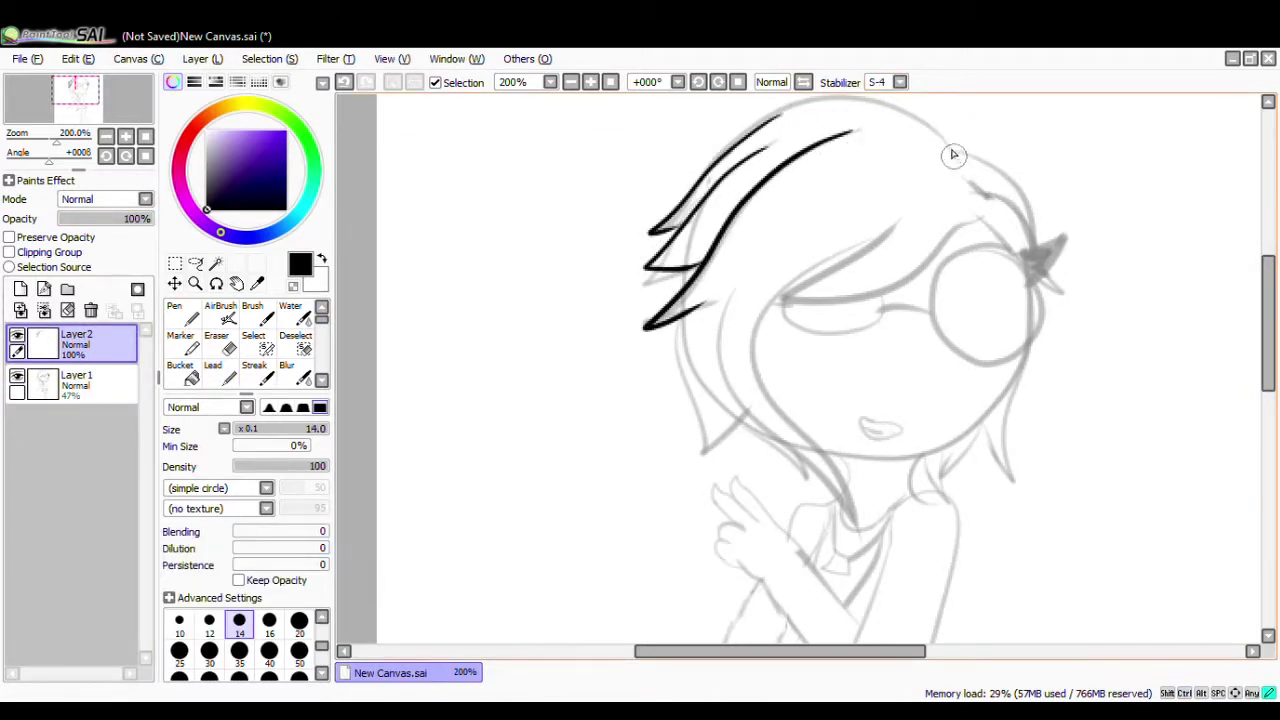
pyautogui.moveTo(954, 160); pyautogui.dragTo(682, 222)
# - Ink the bangs, the long side lock, and the pointed hair tips beside the cheek
pyautogui.moveTo(962, 218); pyautogui.dragTo(796, 295)
pyautogui.moveTo(870, 236); pyautogui.dragTo(852, 525)
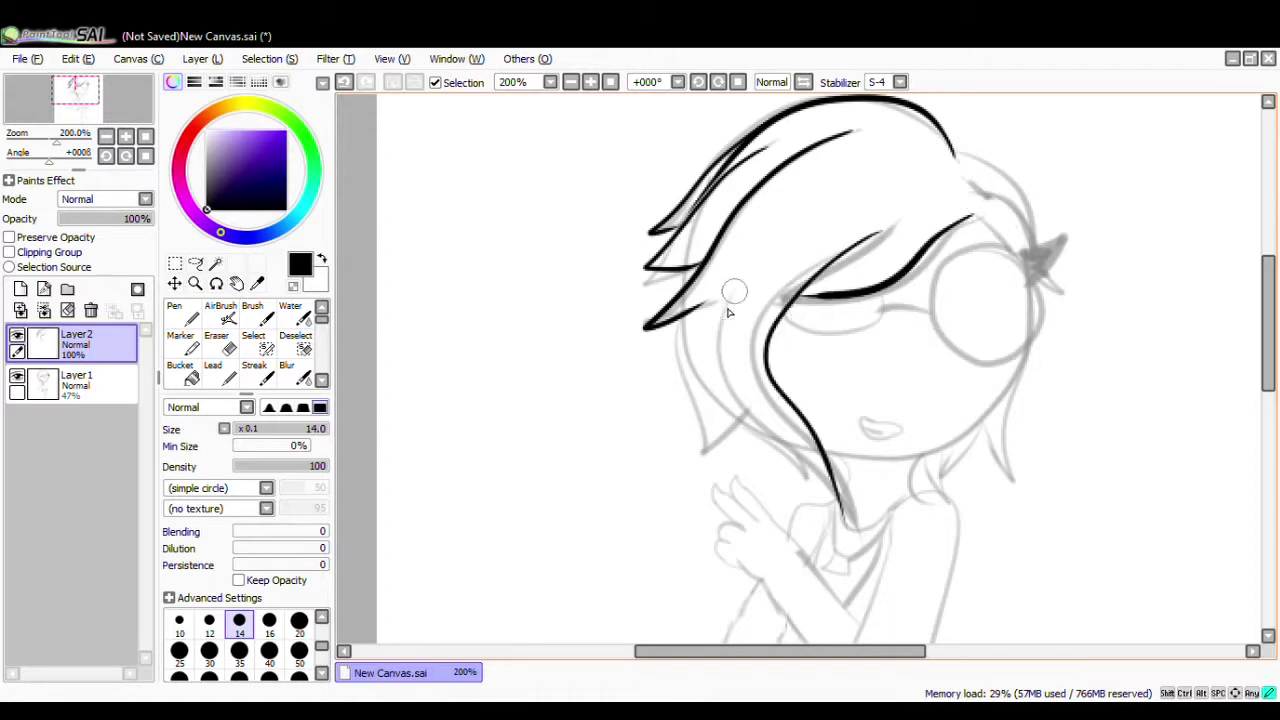
pyautogui.moveTo(730, 296); pyautogui.dragTo(850, 512)
pyautogui.moveTo(680, 328); pyautogui.dragTo(745, 415)
pyautogui.moveTo(689, 363); pyautogui.dragTo(768, 444)
pyautogui.hotkey('ctrl', 'z')
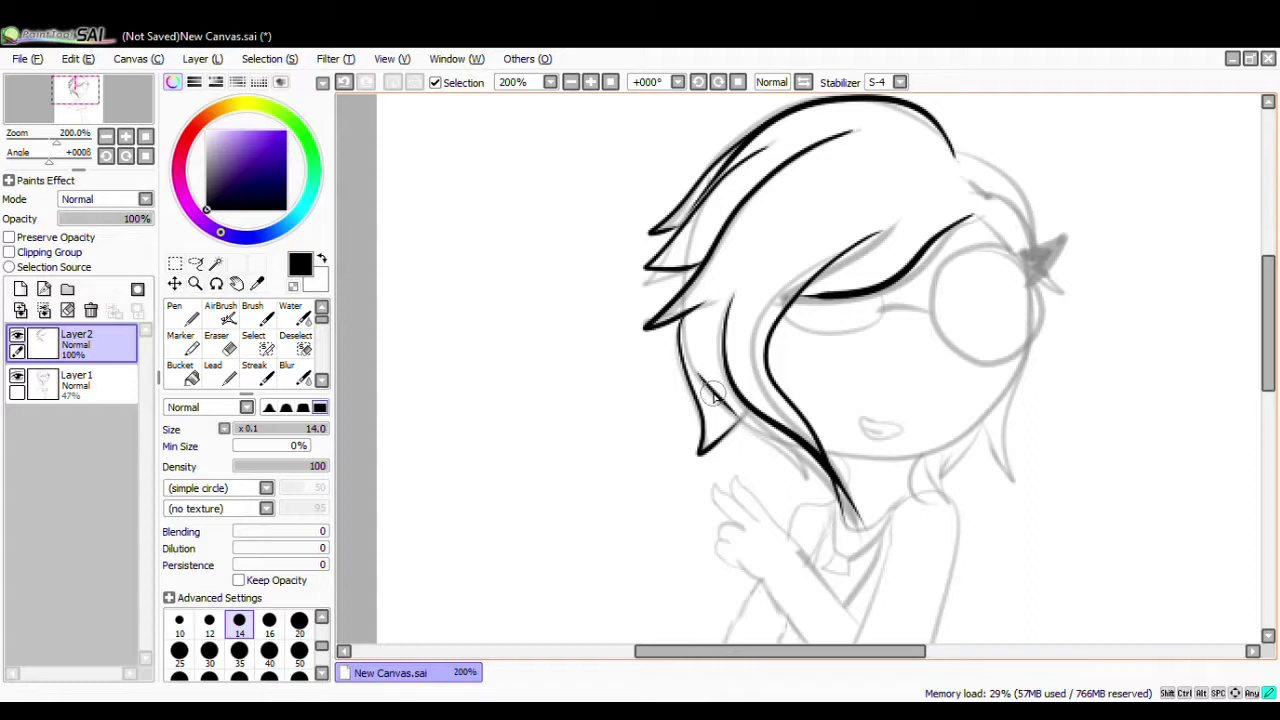
pyautogui.hotkey('ctrl', 'z')
pyautogui.moveTo(720, 395); pyautogui.dragTo(803, 476)
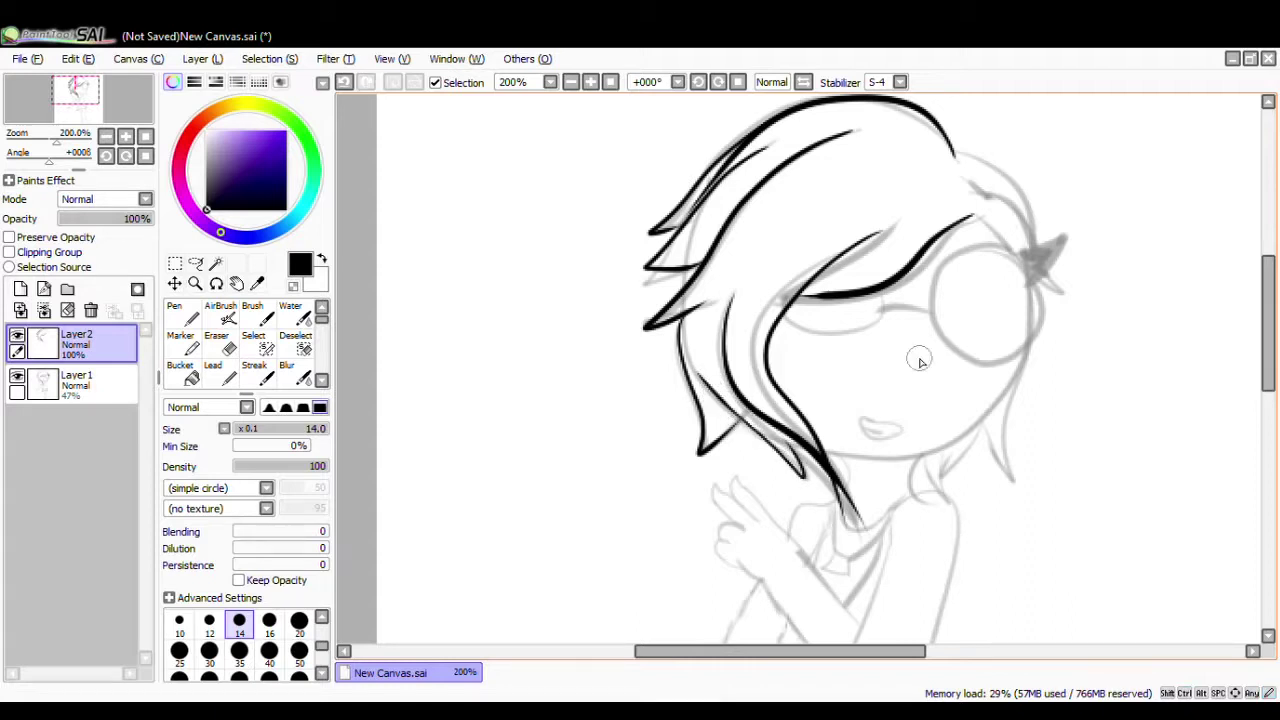
# - Ink the glasses with their bridge and the spiky accent, and outline the hair above the round lens
pyautogui.moveTo(1005, 250); pyautogui.dragTo(943, 262)
pyautogui.hotkey('ctrl', 'z')
pyautogui.moveTo(881, 302); pyautogui.dragTo(791, 330)
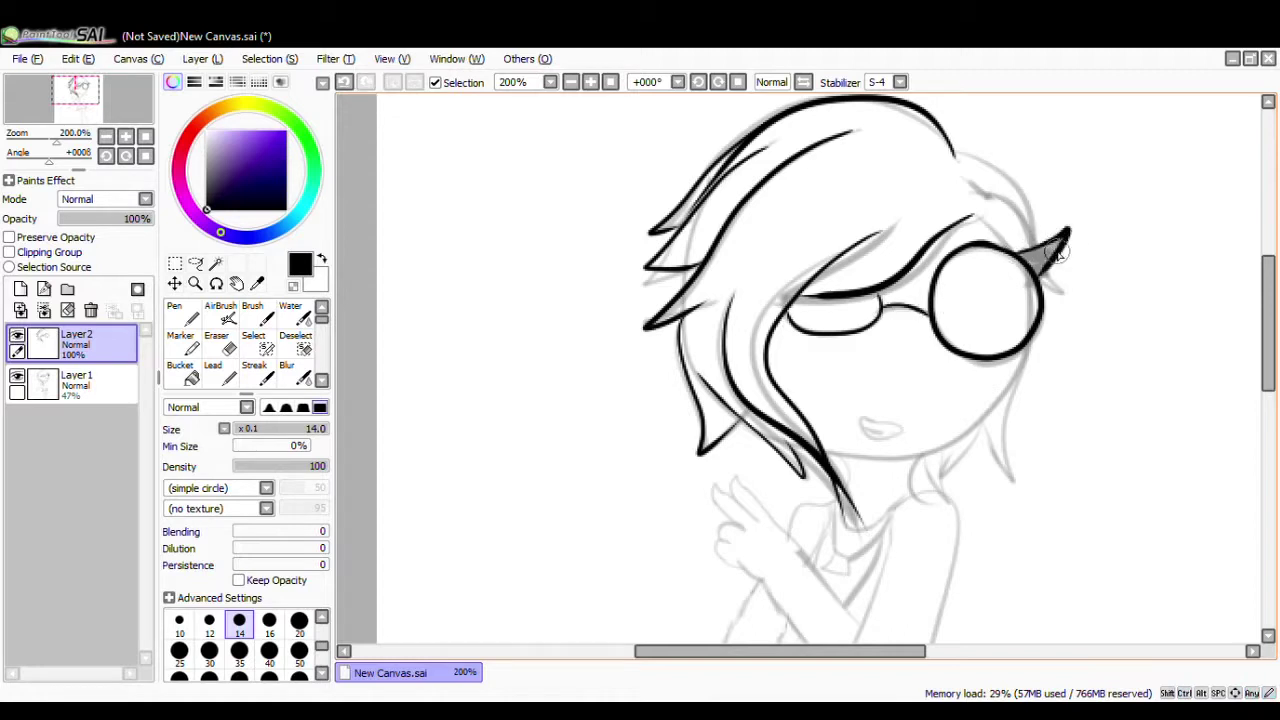
pyautogui.moveTo(952, 150); pyautogui.dragTo(1030, 262)
pyautogui.moveTo(1030, 340); pyautogui.dragTo(940, 462)
pyautogui.hotkey('ctrl', 'z')
pyautogui.moveTo(814, 455)
pyautogui.mouseDown()
pyautogui.moveTo(995, 345)
pyautogui.moveTo(932, 462)
pyautogui.moveTo(828, 454)
pyautogui.mouseUp()
pyautogui.hotkey('ctrl', 'z')
pyautogui.hotkey('ctrl', 'z')
pyautogui.moveTo(1029, 342); pyautogui.dragTo(934, 448)
pyautogui.hotkey('ctrl', 'z')
pyautogui.moveTo(1038, 330)
pyautogui.mouseDown()
pyautogui.moveTo(828, 472)
pyautogui.moveTo(894, 446)
pyautogui.moveTo(1040, 332)
pyautogui.moveTo(844, 442)
pyautogui.moveTo(948, 432)
pyautogui.moveTo(930, 444)
pyautogui.mouseUp()
pyautogui.hotkey('ctrl', 'z')
pyautogui.hotkey('ctrl', 'z')
pyautogui.hotkey('ctrl', 'z')
pyautogui.hotkey('ctrl', 'z')
pyautogui.hotkey('ctrl', 'z')
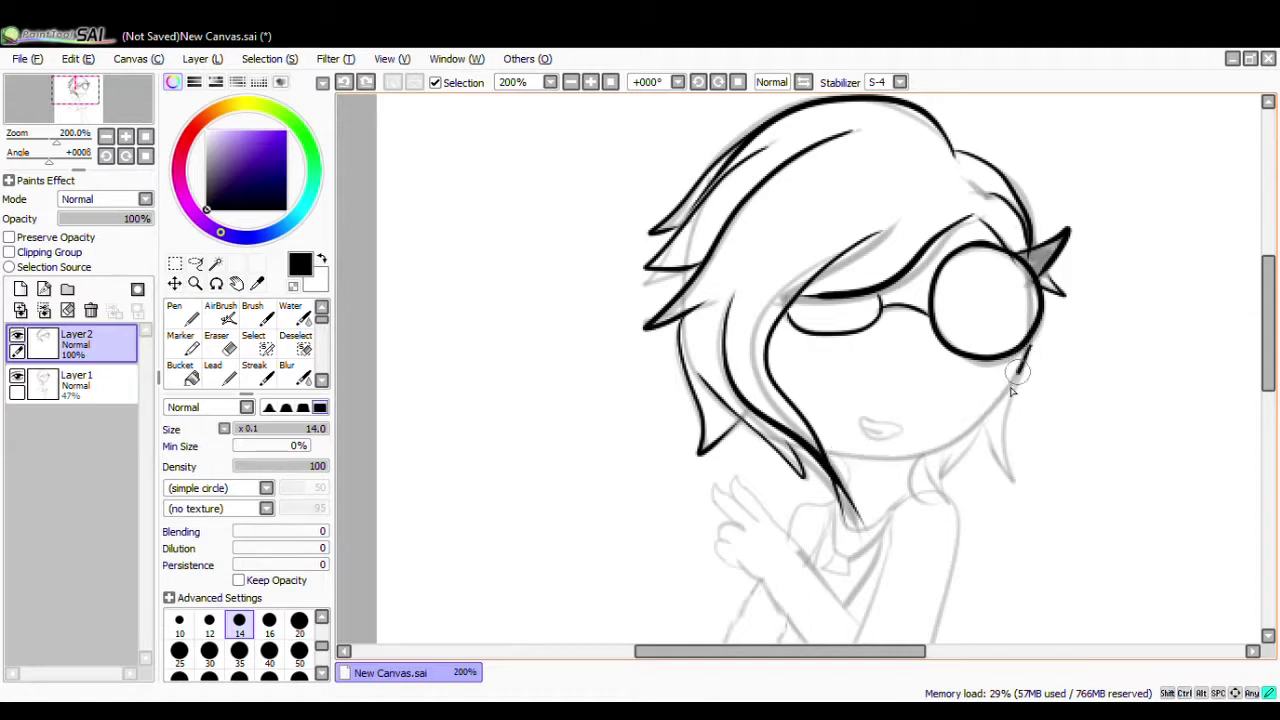
# - Ink the jaw from the round lens to the side lock, erasing and redrawing the chin section
pyautogui.moveTo(1018, 372); pyautogui.dragTo(822, 453)
pyautogui.press('e')
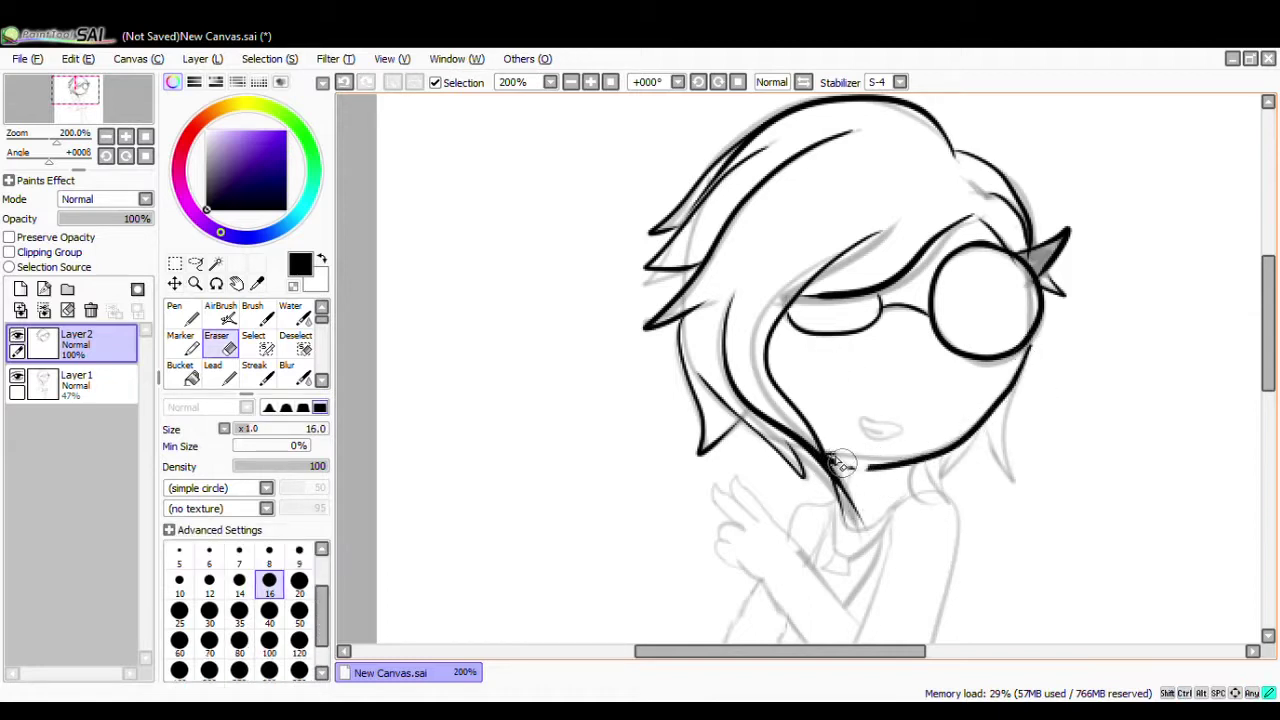
pyautogui.press('n')
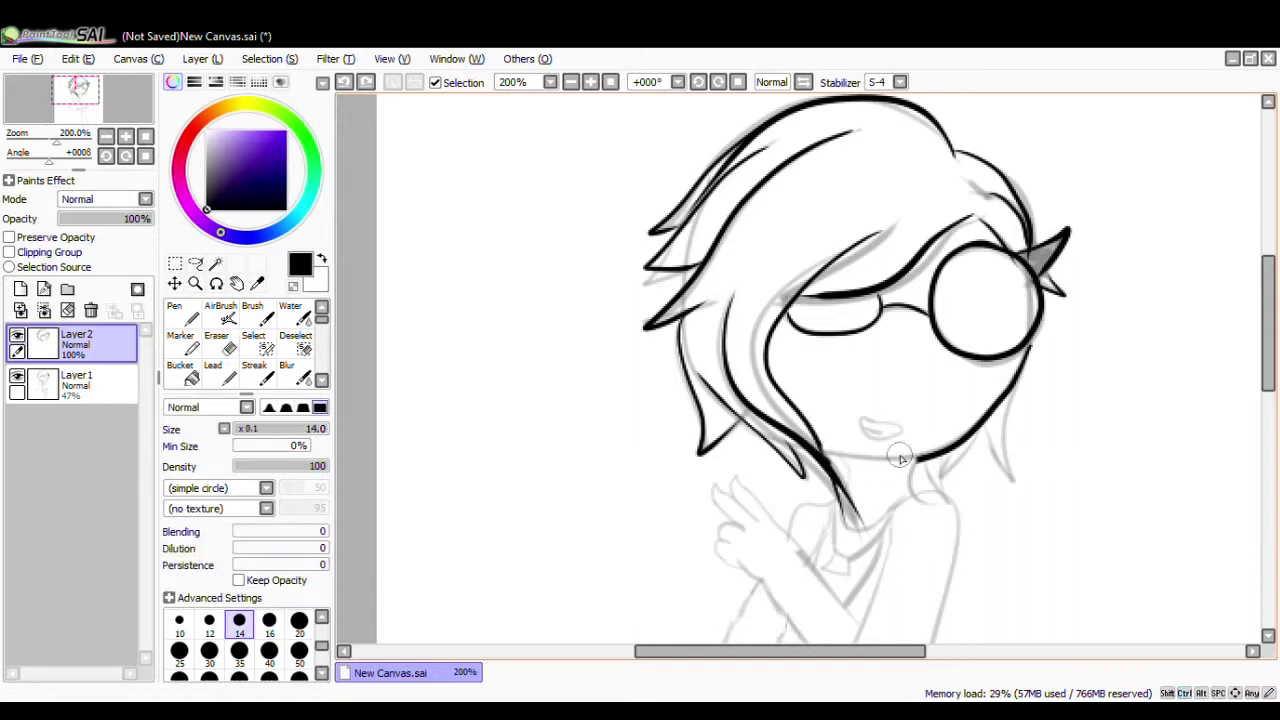
# - Ink the hair tips below the jaw and beside the neck, and undo the faulty stroke
pyautogui.moveTo(1012, 388)
pyautogui.mouseDown()
pyautogui.moveTo(1030, 414)
pyautogui.moveTo(1010, 402)
pyautogui.moveTo(985, 445)
pyautogui.mouseUp()
pyautogui.moveTo(898, 514)
pyautogui.mouseDown()
pyautogui.moveTo(970, 531)
pyautogui.moveTo(951, 602)
pyautogui.mouseUp()
pyautogui.moveTo(1270, 336); pyautogui.dragTo(1257, 393)
pyautogui.hotkey('ctrl', 'z')
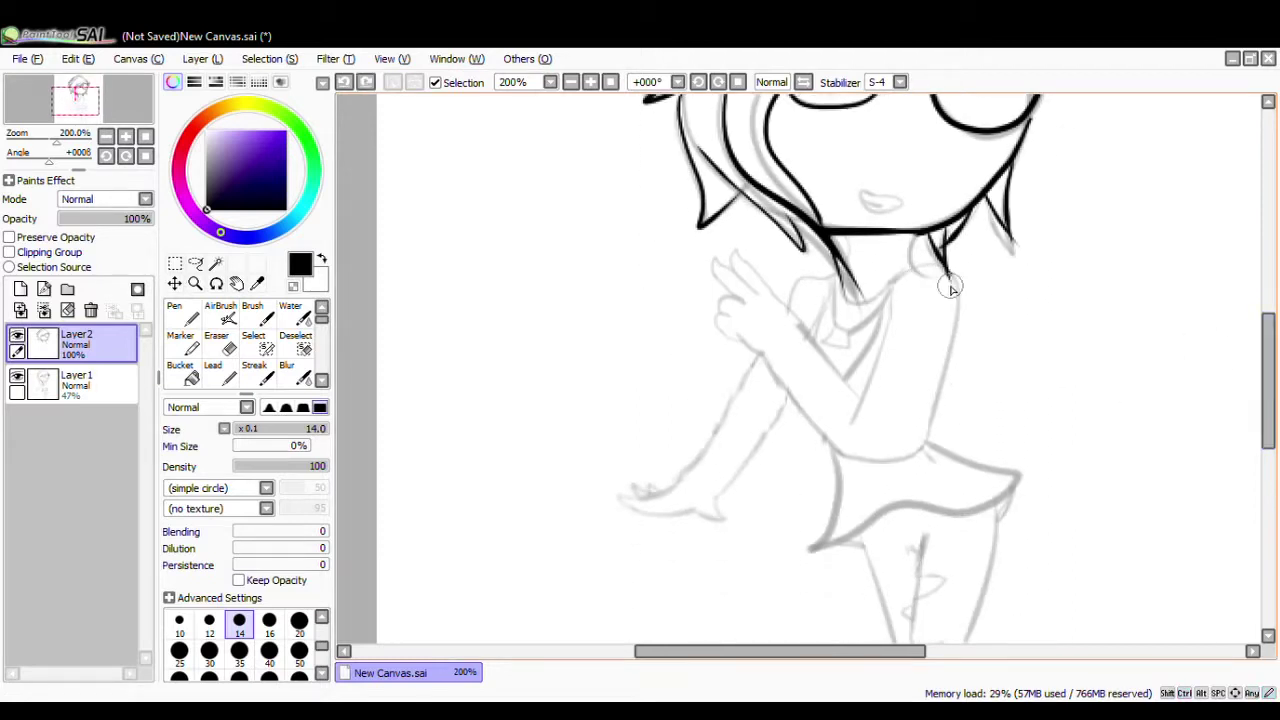
# - Ink the shoulder, upper arm, elbow and lower forearm edge of the raised arm
pyautogui.moveTo(952, 282); pyautogui.dragTo(918, 455)
pyautogui.moveTo(893, 320)
pyautogui.mouseDown()
pyautogui.moveTo(856, 413)
pyautogui.moveTo(918, 459)
pyautogui.mouseUp()
pyautogui.hotkey('ctrl', 'z')
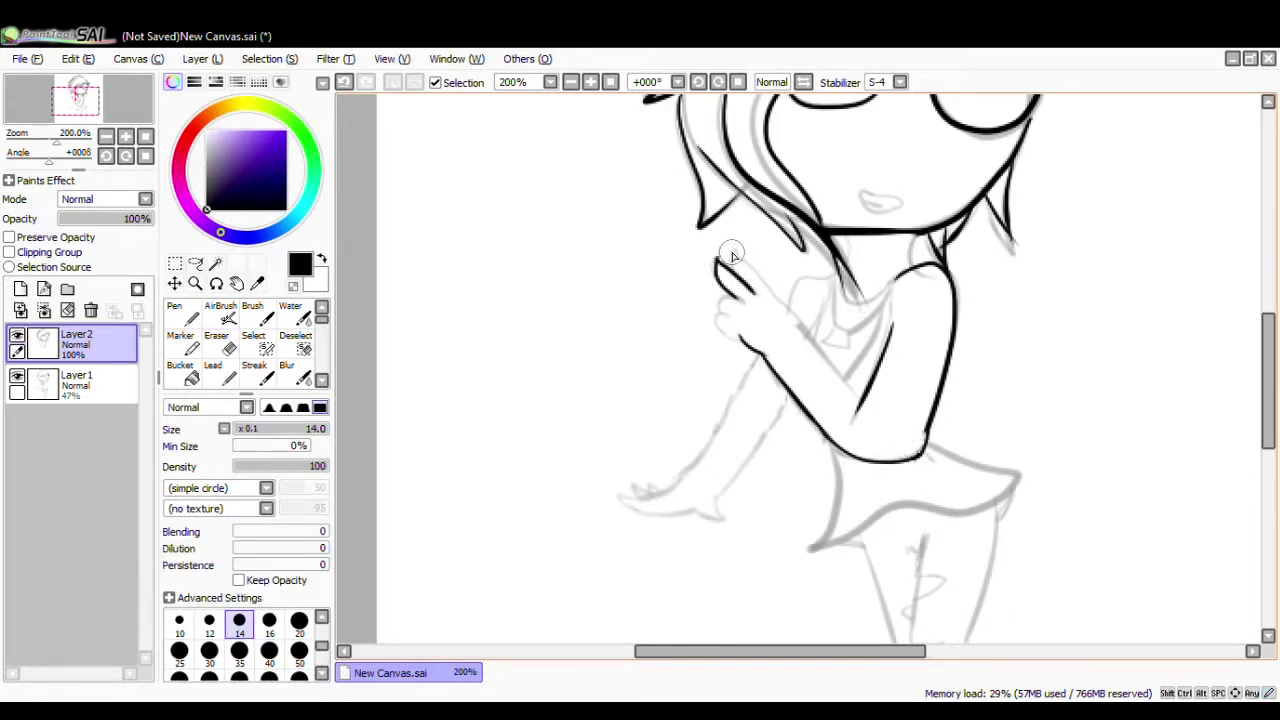
# - Ink the fingers of the raised hand and the upper edge of its forearm
pyautogui.hotkey('ctrl', 'z')
pyautogui.moveTo(738, 256); pyautogui.dragTo(786, 303)
pyautogui.moveTo(822, 353); pyautogui.dragTo(865, 390)
pyautogui.hotkey('ctrl', 'z')
pyautogui.moveTo(722, 306); pyautogui.dragTo(742, 333)
pyautogui.scroll(3, 1000, 410)
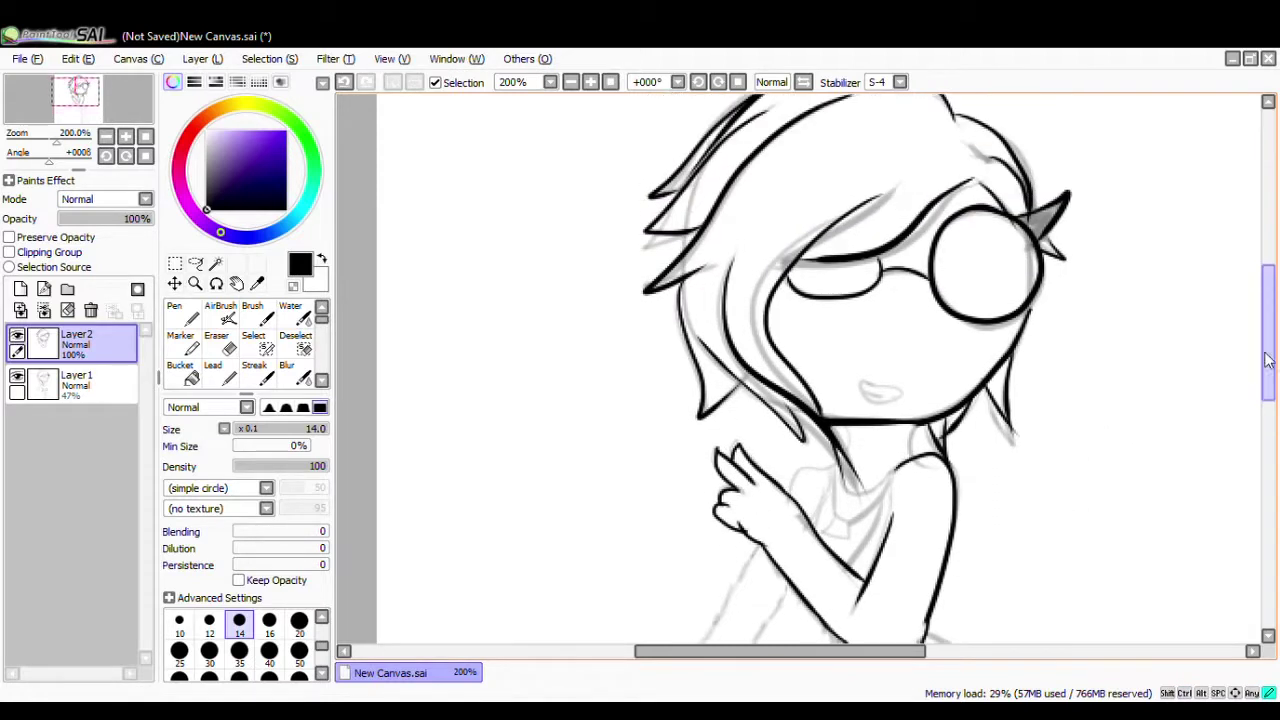
# - Ink the open mouth over the sketch, undoing the faulty strokes
pyautogui.hotkey('ctrl', 'z')
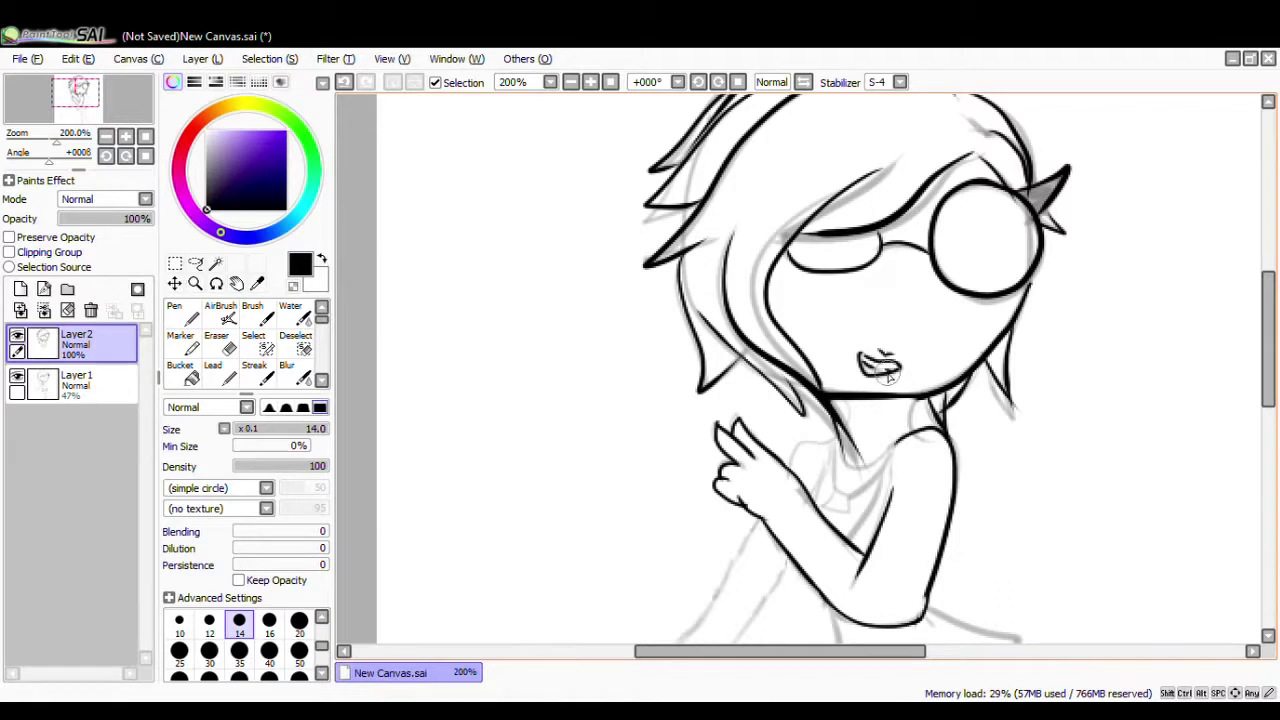
pyautogui.hotkey('ctrl', 'z')
pyautogui.hotkey('ctrl', 'z')
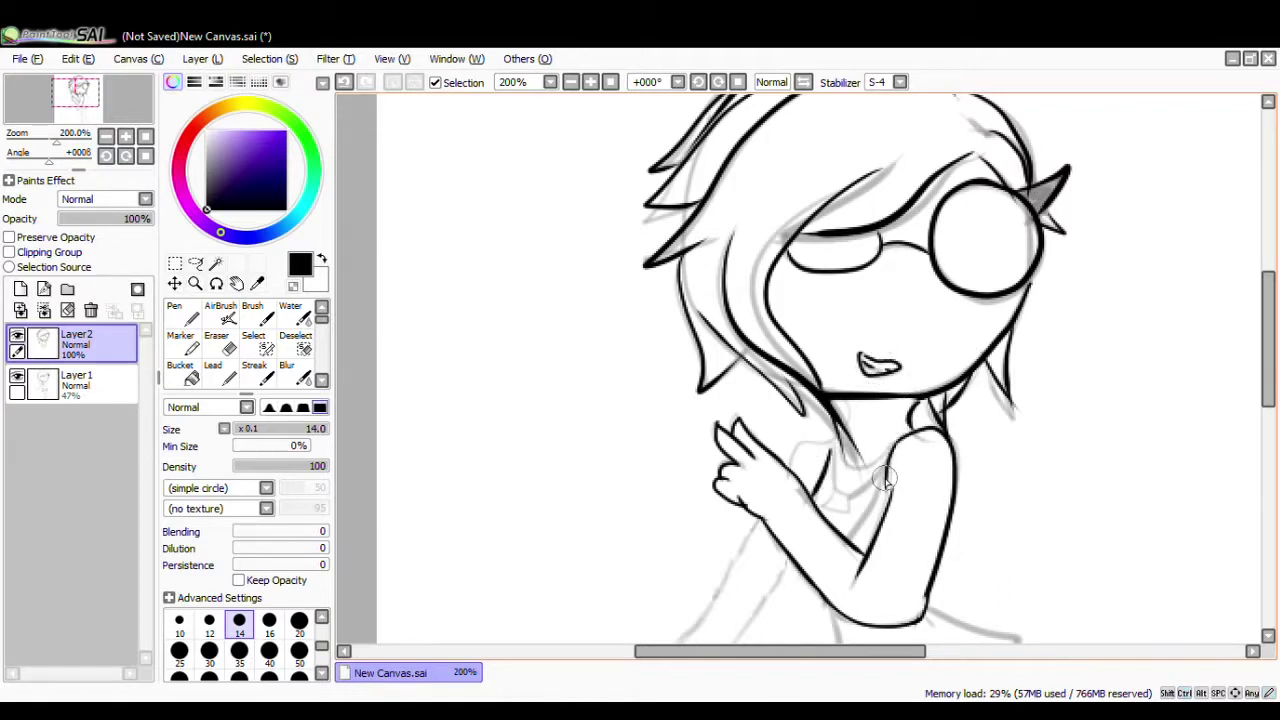
# - Ink the tank top's neckline and the pendant on the chest
pyautogui.scroll(-2, 783, 350)
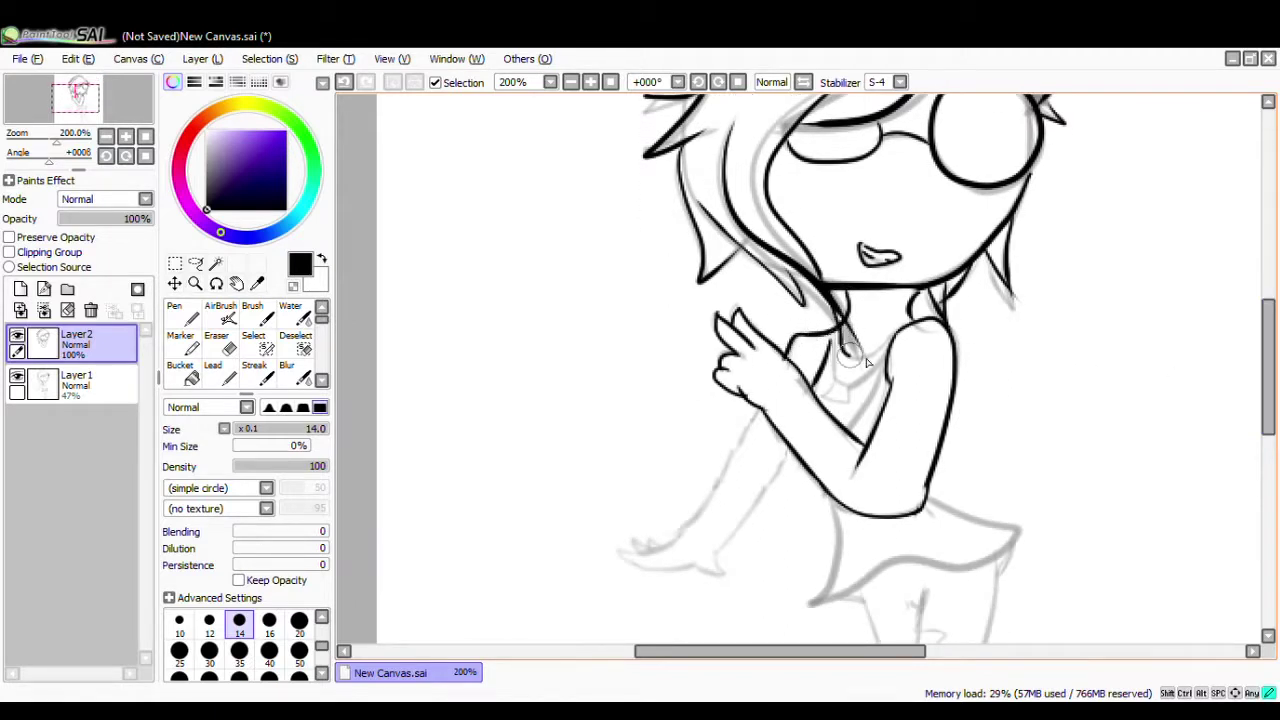
pyautogui.moveTo(845, 335); pyautogui.dragTo(897, 326)
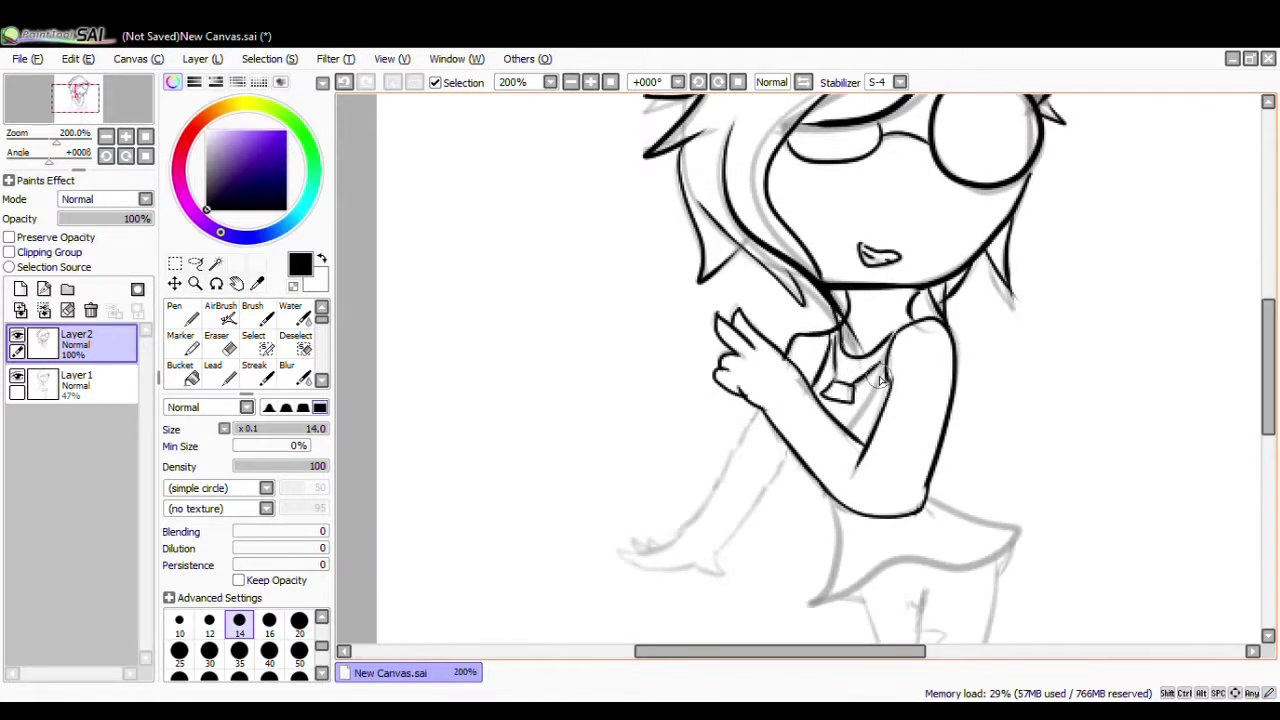
pyautogui.hotkey('ctrl', 'z')
# - Ink the lowered arm's two edges and its hand, undoing and redrawing the faulty strokes
pyautogui.scroll(-1, 755, 440)
pyautogui.scroll(3, 640, 412)
pyautogui.moveTo(1269, 390); pyautogui.dragTo(1269, 423)
pyautogui.moveTo(619, 505)
pyautogui.mouseDown()
pyautogui.moveTo(724, 481)
pyautogui.moveTo(851, 272)
pyautogui.moveTo(672, 513)
pyautogui.moveTo(692, 512)
pyautogui.moveTo(625, 507)
pyautogui.moveTo(720, 541)
pyautogui.moveTo(771, 522)
pyautogui.mouseUp()
pyautogui.hotkey('ctrl', 'z')
pyautogui.moveTo(773, 526); pyautogui.dragTo(829, 545)
pyautogui.moveTo(956, 304); pyautogui.dragTo(886, 424)
pyautogui.hotkey('ctrl', 'z')
pyautogui.moveTo(816, 508); pyautogui.dragTo(965, 292)
pyautogui.moveTo(668, 497)
pyautogui.mouseDown()
pyautogui.moveTo(688, 490)
pyautogui.moveTo(684, 478)
pyautogui.moveTo(705, 489)
pyautogui.mouseUp()
pyautogui.hotkey('ctrl', 'z')
# - Ink the flared garment's waistline and wavy hem below the raised elbow, redrawing the strokes that miss
pyautogui.moveTo(740, 651); pyautogui.dragTo(843, 651)
pyautogui.moveTo(810, 398); pyautogui.dragTo(990, 455)
pyautogui.hotkey('ctrl', 'z')
pyautogui.moveTo(622, 420)
pyautogui.mouseDown()
pyautogui.moveTo(610, 575)
pyautogui.moveTo(975, 447)
pyautogui.mouseUp()
pyautogui.hotkey('ctrl', 'z')
pyautogui.moveTo(612, 590)
pyautogui.mouseDown()
pyautogui.moveTo(629, 557)
pyautogui.moveTo(975, 448)
pyautogui.mouseUp()
# - Ink the outer edges and central line of the thighs from the hem down to the knees
pyautogui.scroll(-3, 1220, 406)
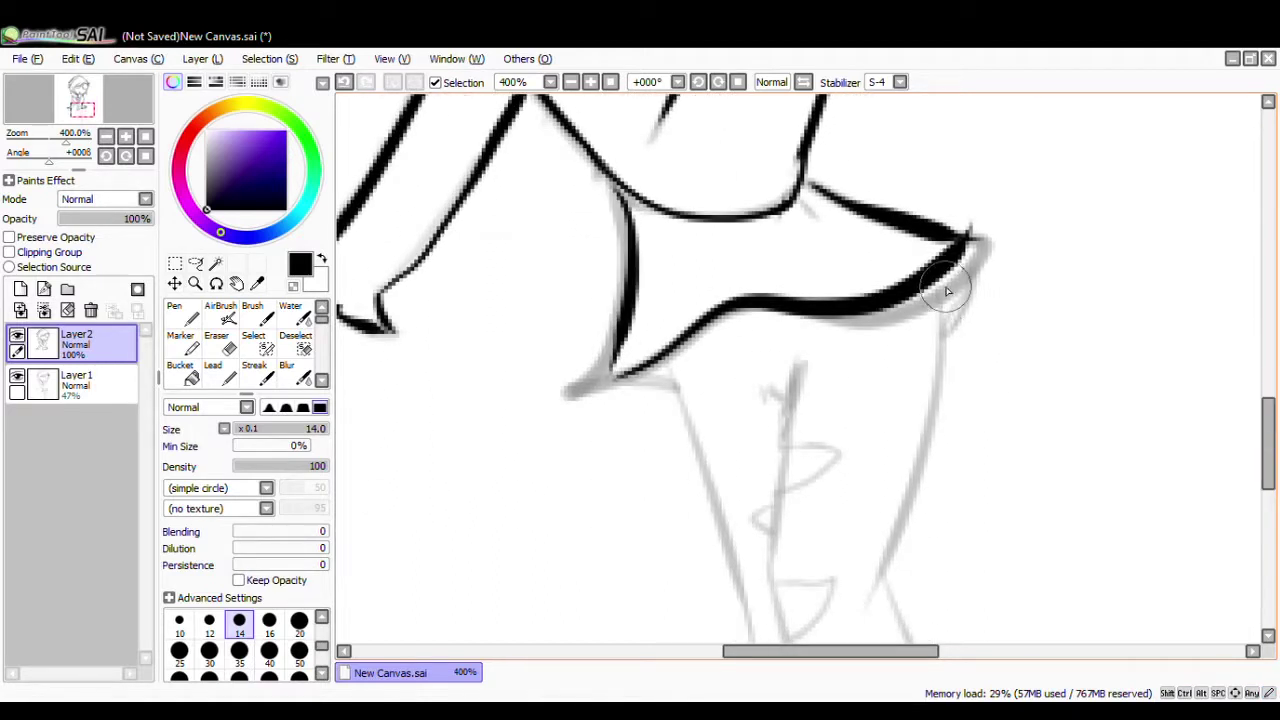
pyautogui.moveTo(947, 294); pyautogui.dragTo(885, 572)
pyautogui.moveTo(801, 368); pyautogui.dragTo(785, 590)
pyautogui.moveTo(968, 236); pyautogui.dragTo(952, 318)
pyautogui.moveTo(612, 376)
pyautogui.mouseDown()
pyautogui.moveTo(681, 389)
pyautogui.moveTo(714, 509)
pyautogui.mouseUp()
pyautogui.moveTo(1268, 420); pyautogui.dragTo(1268, 457)
pyautogui.moveTo(709, 252); pyautogui.dragTo(750, 386)
# - Ink the lower leg edges and the shoe top at the canvas's lower border
pyautogui.moveTo(1268, 480); pyautogui.dragTo(1268, 498)
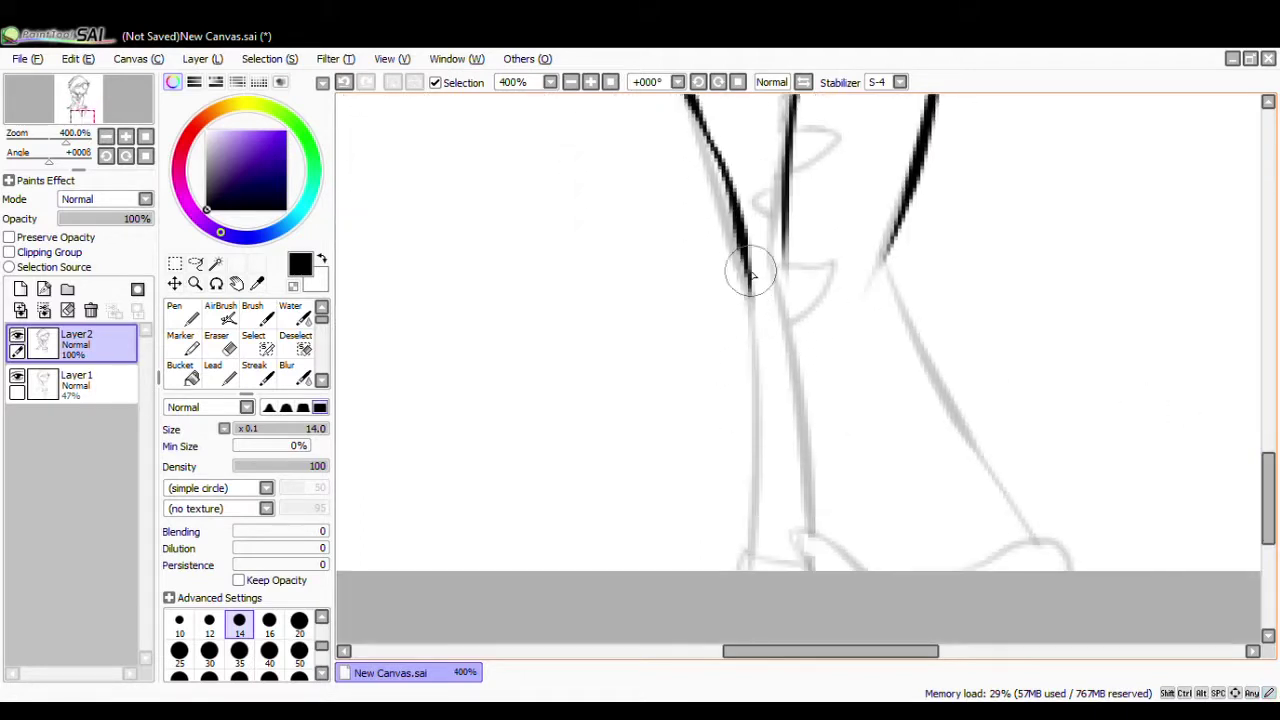
pyautogui.moveTo(752, 275); pyautogui.dragTo(742, 575)
pyautogui.hotkey('ctrl', 'z')
pyautogui.moveTo(887, 268); pyautogui.dragTo(1078, 585)
pyautogui.hotkey('ctrl', 'z')
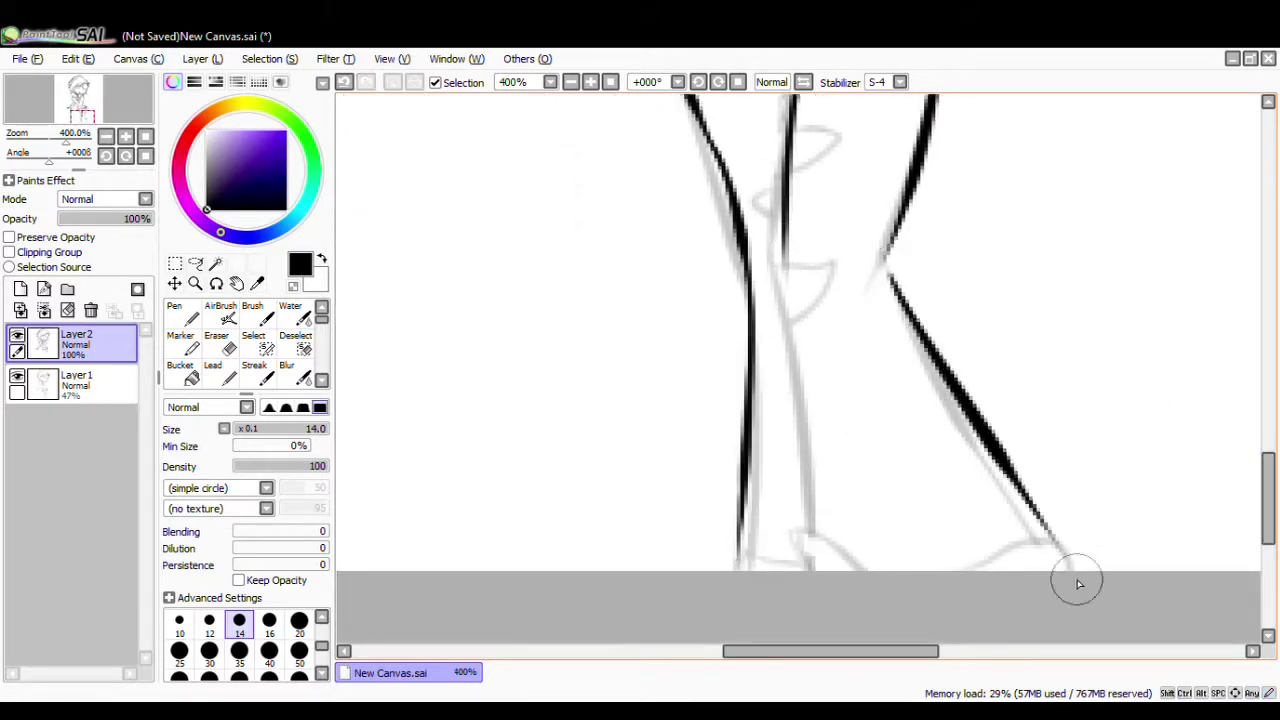
pyautogui.moveTo(775, 205)
pyautogui.mouseDown()
pyautogui.moveTo(811, 578)
pyautogui.moveTo(841, 458)
pyautogui.moveTo(829, 543)
pyautogui.moveTo(808, 562)
pyautogui.moveTo(862, 570)
pyautogui.mouseUp()
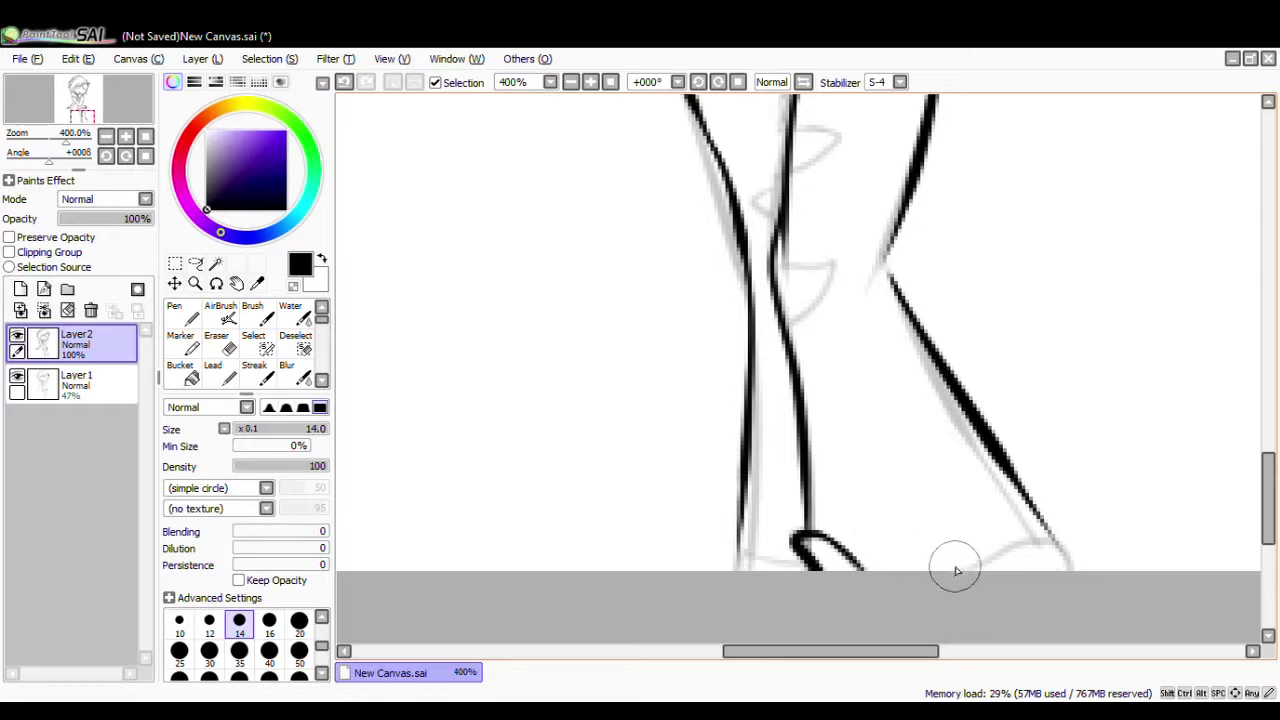
# - Ink the small torn flaps along the central line between the thighs
pyautogui.scroll(2, 1255, 472)
pyautogui.moveTo(768, 243)
pyautogui.mouseDown()
pyautogui.moveTo(792, 259)
pyautogui.moveTo(791, 335)
pyautogui.mouseUp()
pyautogui.moveTo(783, 437)
pyautogui.mouseDown()
pyautogui.moveTo(823, 430)
pyautogui.moveTo(788, 501)
pyautogui.mouseUp()
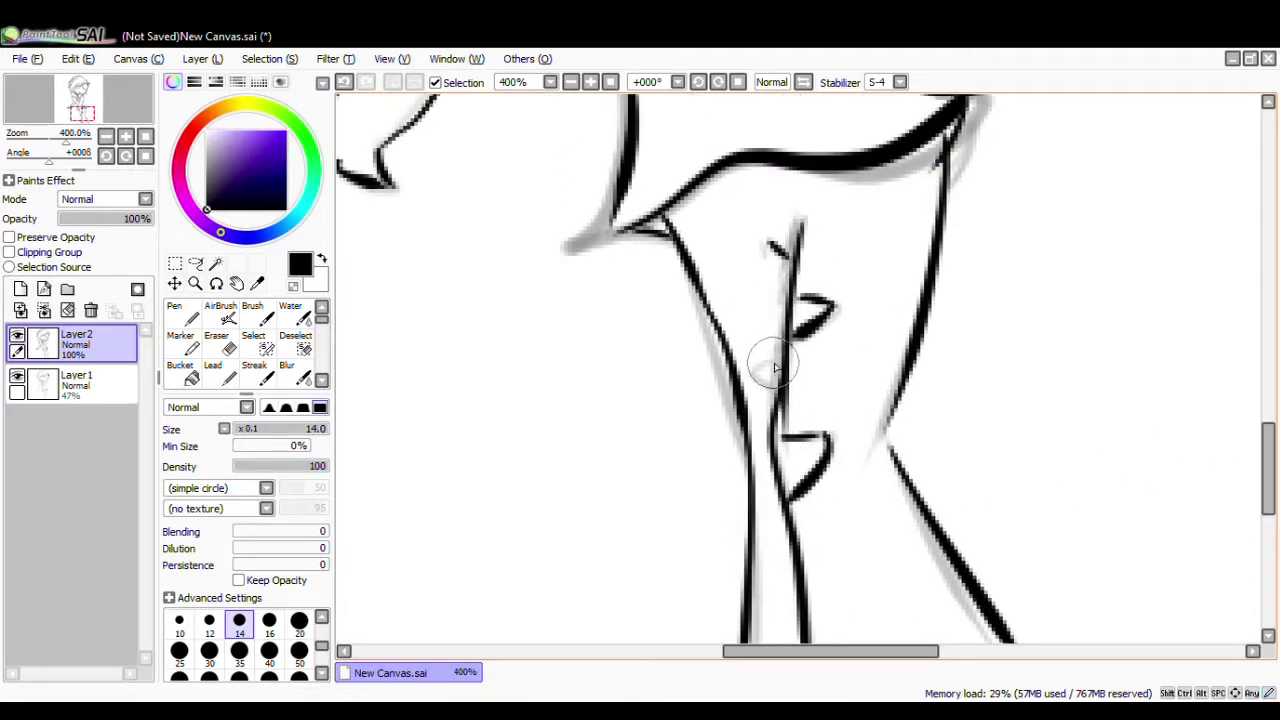
# - Hide the faded sketch on Layer1 to check the line art, and delete that layer
pyautogui.scroll(12, 1255, 470)
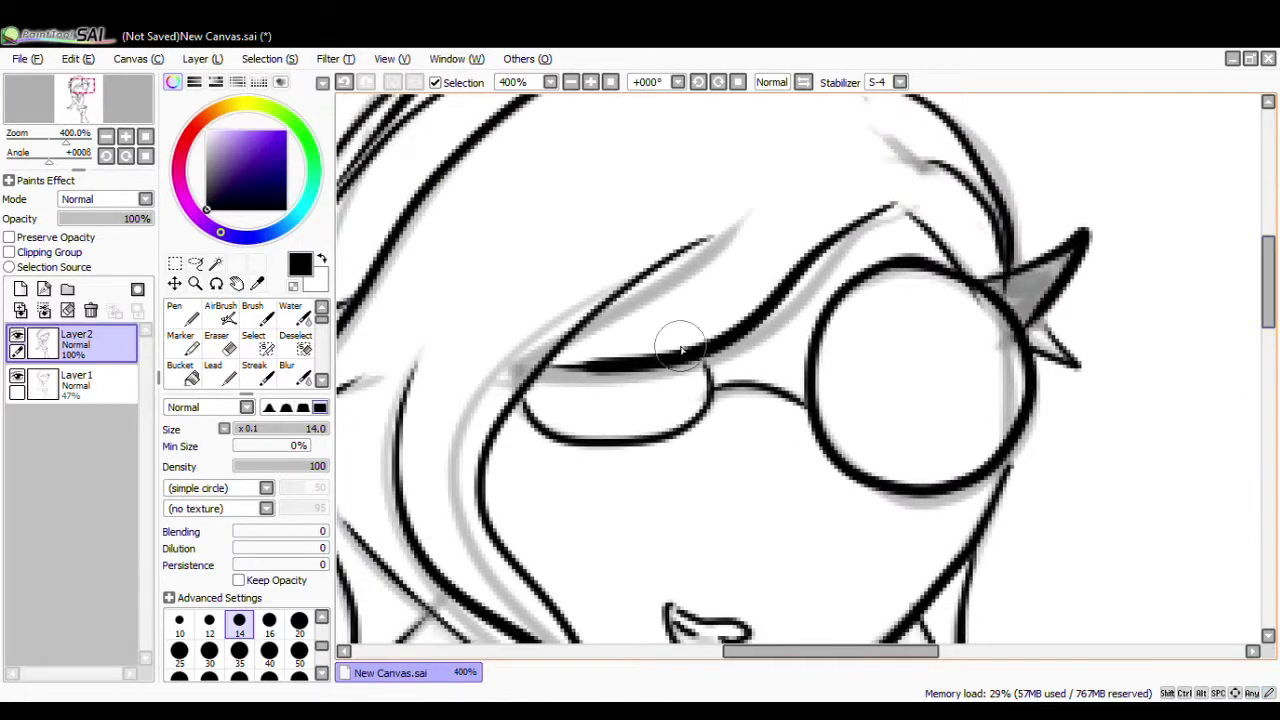
pyautogui.scroll(-4, 900, 388)
pyautogui.scroll(-3, 1262, 420)
pyautogui.click(16, 378)
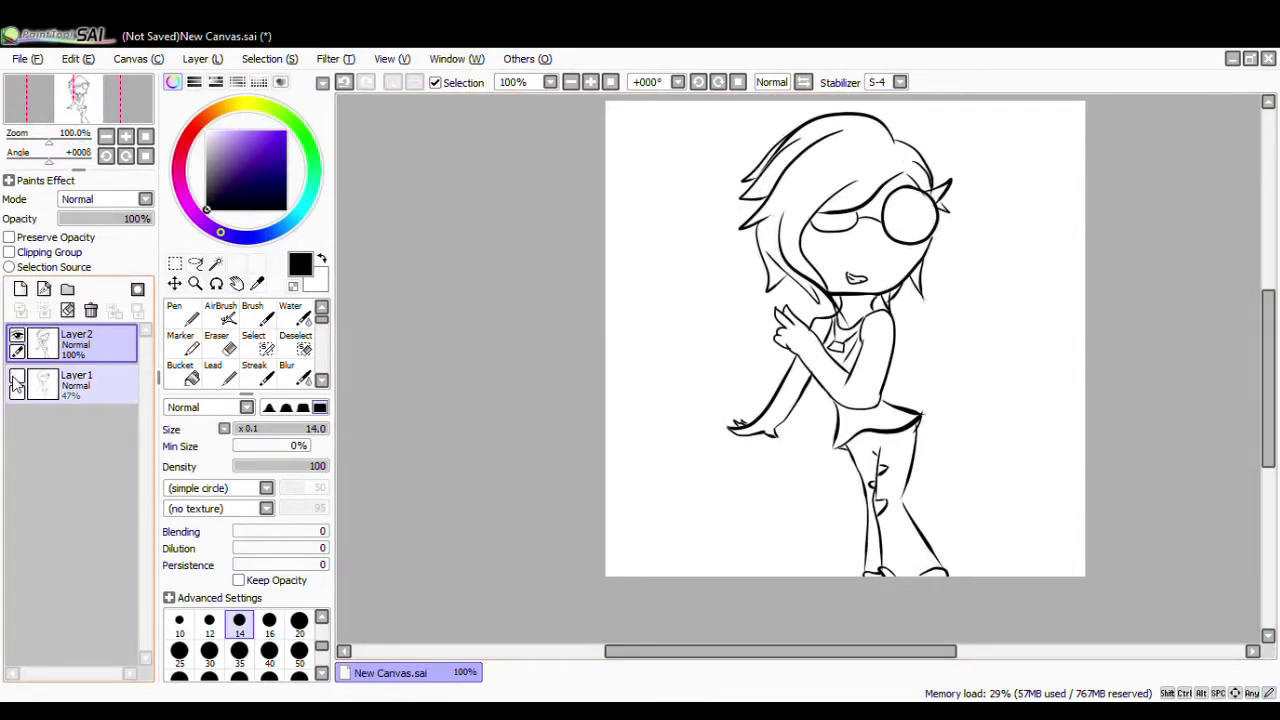
pyautogui.click(70, 388)
pyautogui.click(91, 310)
# - Add a new layer, move it beneath the line art, and reselect Layer2
pyautogui.click(20, 289)
pyautogui.moveTo(95, 345); pyautogui.dragTo(118, 395)
pyautogui.click(105, 347)
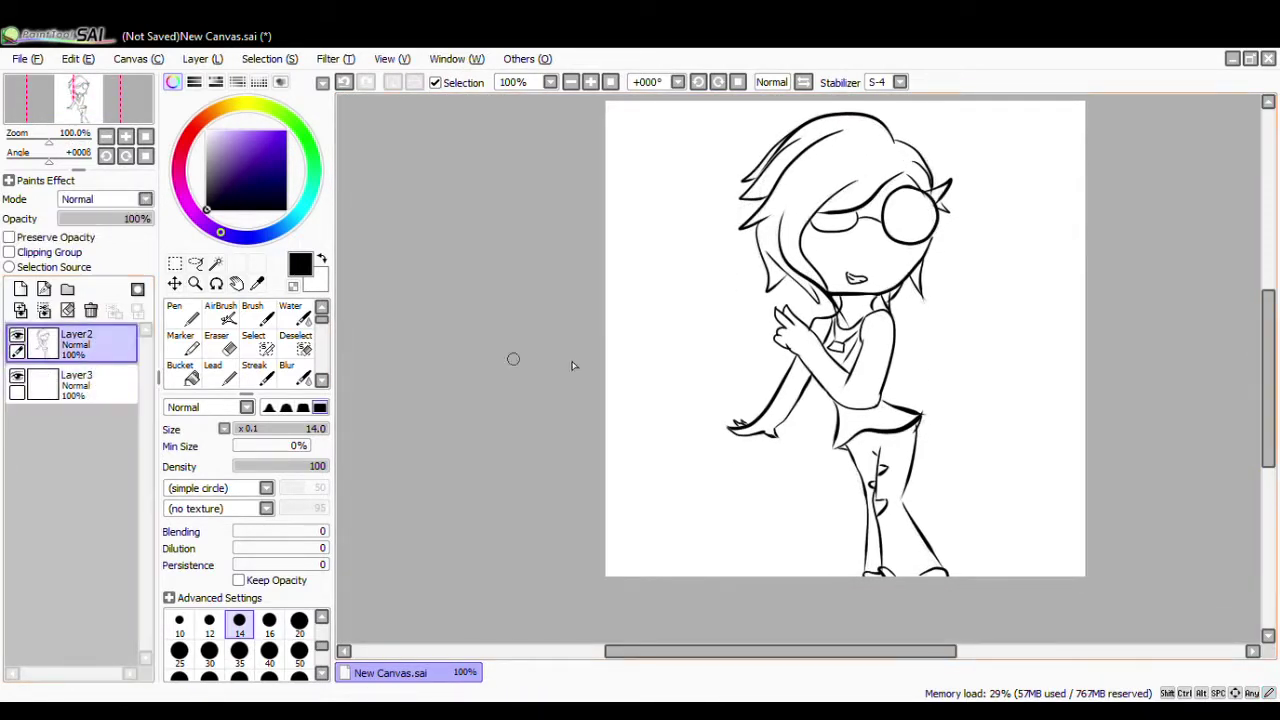
# - Fill the pointed spike beside the round lens with solid black
pyautogui.scroll(4, 1083, 379)
pyautogui.moveTo(1268, 382); pyautogui.dragTo(1268, 293)
pyautogui.moveTo(510, 243)
pyautogui.mouseDown()
pyautogui.moveTo(528, 214)
pyautogui.moveTo(452, 245)
pyautogui.moveTo(470, 235)
pyautogui.moveTo(510, 250)
pyautogui.moveTo(546, 207)
pyautogui.mouseUp()
pyautogui.moveTo(870, 651); pyautogui.dragTo(729, 645)
pyautogui.moveTo(1267, 305); pyautogui.dragTo(1209, 338)
pyautogui.scroll(-3, 1211, 343)
pyautogui.moveTo(957, 170)
pyautogui.mouseDown()
pyautogui.moveTo(1078, 223)
pyautogui.moveTo(1122, 273)
pyautogui.moveTo(1179, 246)
pyautogui.moveTo(1215, 255)
pyautogui.mouseUp()
pyautogui.moveTo(949, 298)
pyautogui.mouseDown()
pyautogui.moveTo(1043, 334)
pyautogui.moveTo(1160, 405)
pyautogui.mouseUp()
pyautogui.moveTo(1050, 410); pyautogui.dragTo(1080, 523)
pyautogui.hotkey('ctrl', 'z')
pyautogui.hotkey('ctrl', 'z')
pyautogui.hotkey('ctrl', 'z')
pyautogui.hotkey('ctrl', 'z')
pyautogui.hotkey('ctrl', 'z')
pyautogui.hotkey('ctrl', 'z')
pyautogui.hotkey('ctrl', 'z')
pyautogui.hotkey('ctrl', 'z')
pyautogui.hotkey('ctrl', 'z')
pyautogui.hotkey('ctrl', 'z')
# - Handwrite the note "Accidently gave her a booty" beside the hip and undo all of its strokes
pyautogui.scroll(-4, 1220, 440)
pyautogui.scroll(3, 1249, 480)
pyautogui.moveTo(925, 285)
pyautogui.mouseDown()
pyautogui.moveTo(943, 229)
pyautogui.moveTo(1000, 280)
pyautogui.moveTo(1086, 275)
pyautogui.moveTo(1177, 316)
pyautogui.moveTo(1215, 380)
pyautogui.mouseUp()
pyautogui.moveTo(935, 315)
pyautogui.mouseDown()
pyautogui.moveTo(925, 352)
pyautogui.moveTo(1050, 348)
pyautogui.moveTo(1200, 385)
pyautogui.mouseUp()
pyautogui.moveTo(976, 413)
pyautogui.mouseDown()
pyautogui.moveTo(1104, 460)
pyautogui.moveTo(1156, 461)
pyautogui.moveTo(1166, 503)
pyautogui.mouseUp()
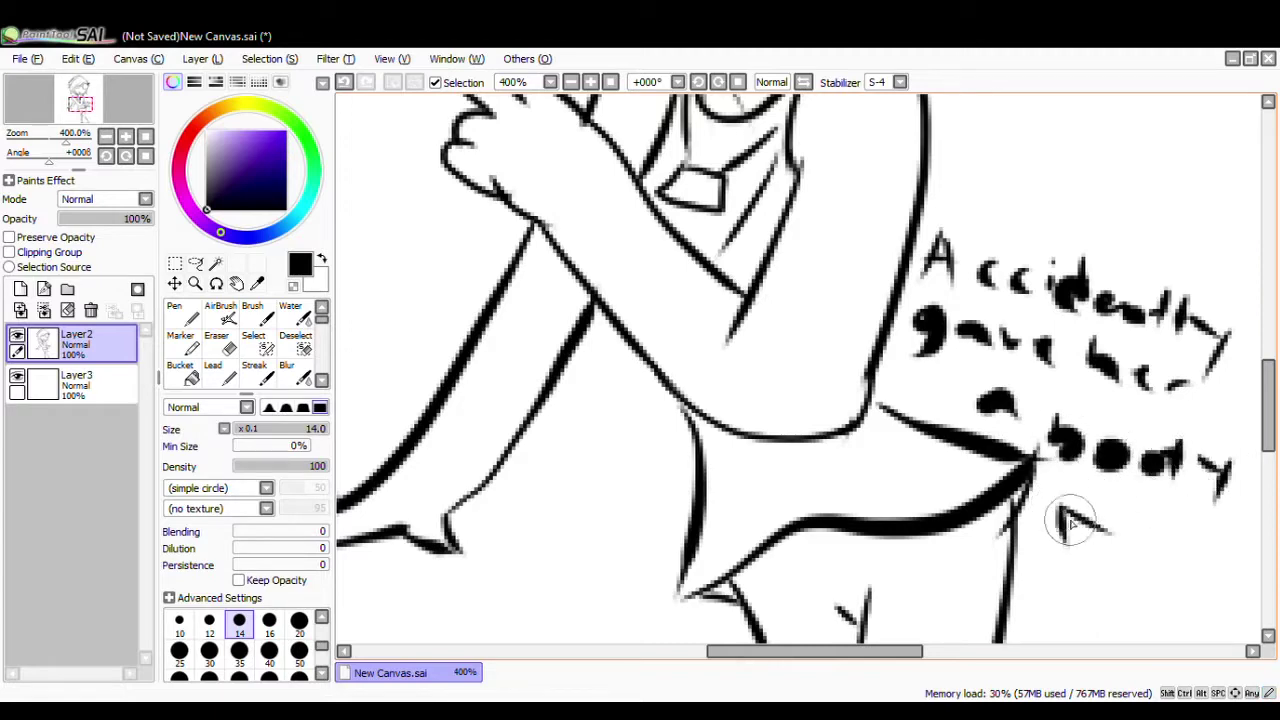
pyautogui.hotkey('ctrl', 'z')
pyautogui.hotkey('ctrl', 'z')
pyautogui.hotkey('ctrl', 'z')
pyautogui.hotkey('ctrl', 'z')
pyautogui.hotkey('ctrl', 'z')
pyautogui.hotkey('ctrl', 'z')
pyautogui.hotkey('ctrl', 'z')
pyautogui.hotkey('ctrl', 'z')
pyautogui.hotkey('ctrl', 'z')
pyautogui.hotkey('ctrl', 'z')
pyautogui.hotkey('ctrl', 'z')
pyautogui.hotkey('ctrl', 'z')
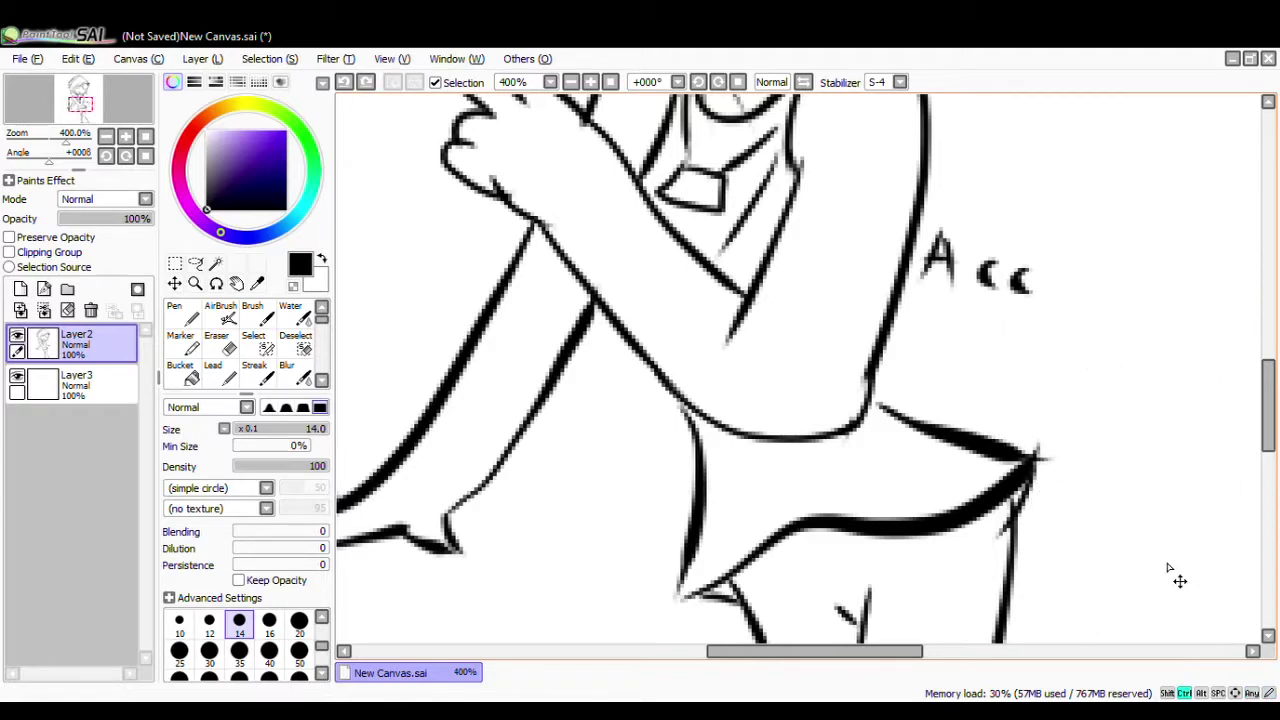
pyautogui.hotkey('ctrl', 'z')
pyautogui.hotkey('ctrl', 'z')
pyautogui.hotkey('ctrl', 'z')
pyautogui.hotkey('ctrl', 'z')
# - Paste the character reference image onto its own layer above the line art
pyautogui.moveTo(1270, 403)
pyautogui.mouseDown()
pyautogui.moveTo(1243, 312)
pyautogui.moveTo(1270, 302)
pyautogui.mouseUp()
pyautogui.scroll(-1, 1178, 373)
pyautogui.scroll(1, 1231, 329)
pyautogui.scroll(-2, 1231, 329)
pyautogui.moveTo(829, 654); pyautogui.dragTo(877, 661)
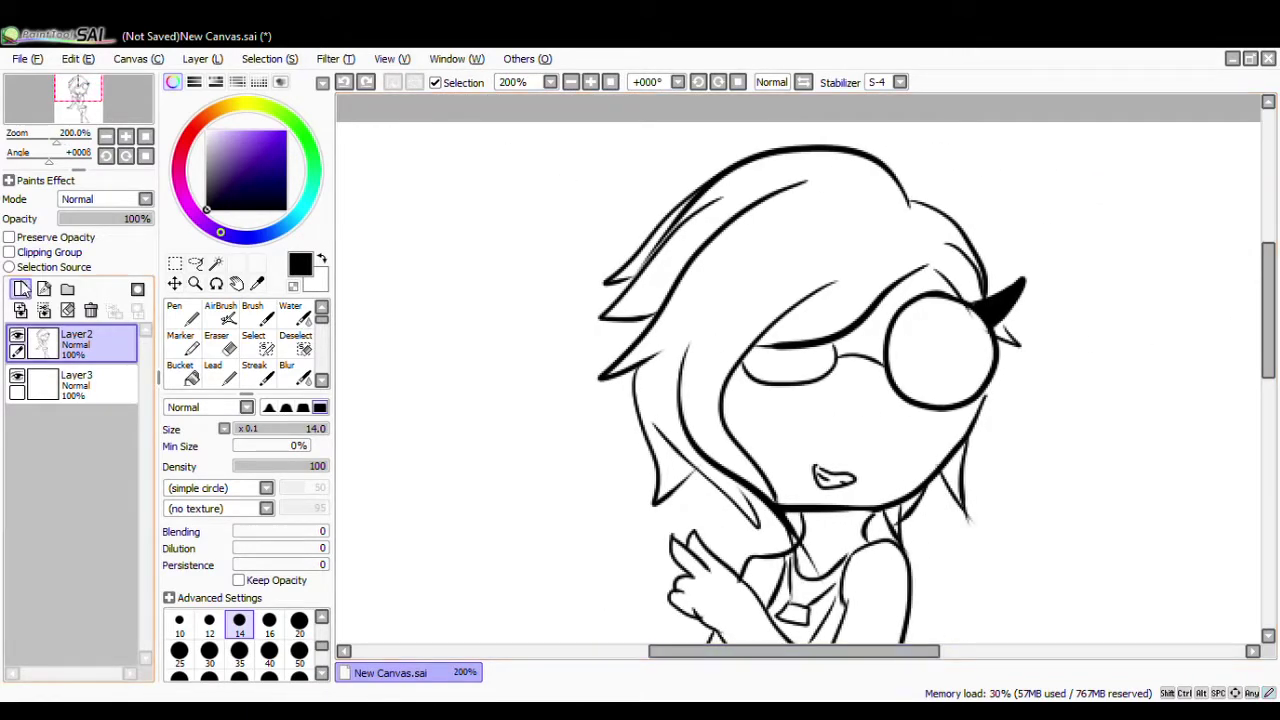
pyautogui.hotkey('ctrl', 'v')
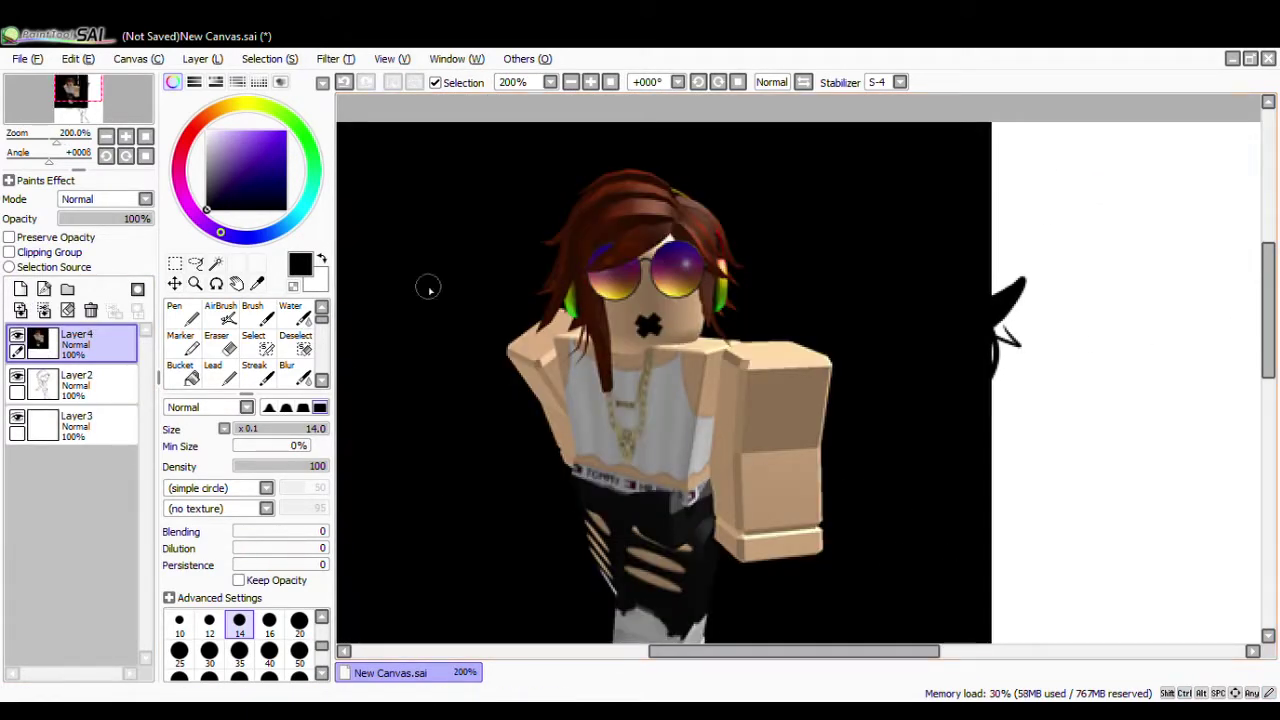
# - Sample the dark reddish brown from the reference's hair, hide the reference and select Layer3
pyautogui.keyDown('alt'); pyautogui.click(622, 217); pyautogui.keyUp('alt')
pyautogui.click(17, 337)
pyautogui.click(75, 425)
# - Paint the swept side hair and its pointed tips beside the face dark brown
pyautogui.moveTo(745, 320)
pyautogui.mouseDown()
pyautogui.moveTo(721, 297)
pyautogui.moveTo(717, 316)
pyautogui.moveTo(777, 258)
pyautogui.moveTo(711, 285)
pyautogui.moveTo(709, 262)
pyautogui.moveTo(763, 205)
pyautogui.moveTo(672, 287)
pyautogui.moveTo(687, 284)
pyautogui.moveTo(685, 262)
pyautogui.moveTo(701, 292)
pyautogui.moveTo(693, 398)
pyautogui.moveTo(681, 327)
pyautogui.mouseUp()
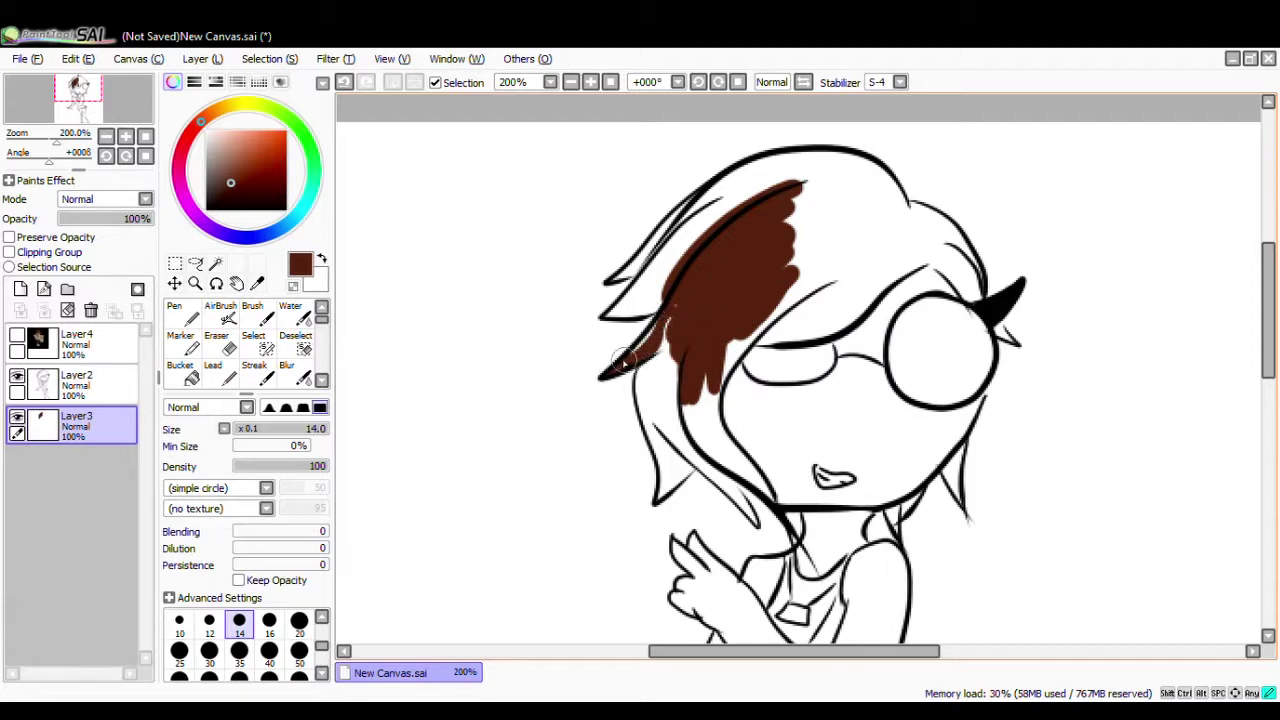
pyautogui.moveTo(675, 316)
pyautogui.mouseDown()
pyautogui.moveTo(696, 419)
pyautogui.moveTo(686, 355)
pyautogui.moveTo(647, 399)
pyautogui.moveTo(666, 490)
pyautogui.moveTo(683, 475)
pyautogui.moveTo(661, 497)
pyautogui.moveTo(644, 368)
pyautogui.mouseUp()
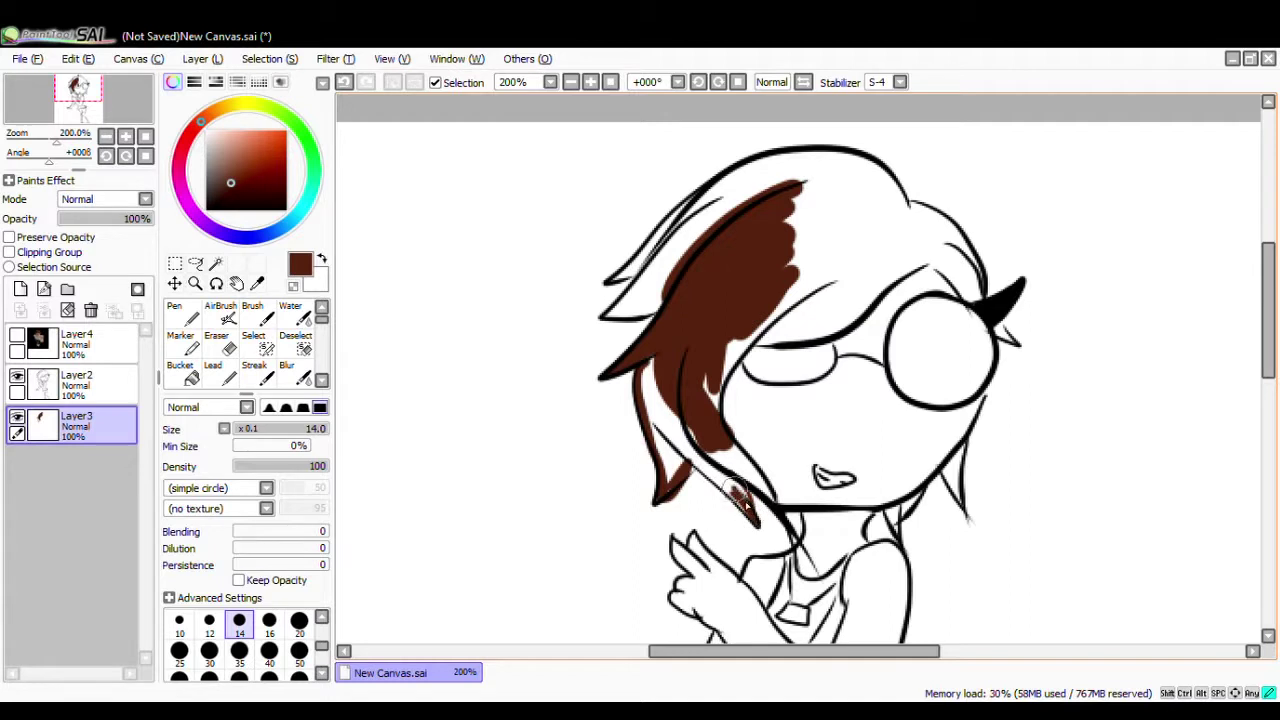
pyautogui.moveTo(707, 447)
pyautogui.mouseDown()
pyautogui.moveTo(683, 421)
pyautogui.moveTo(674, 442)
pyautogui.moveTo(716, 480)
pyautogui.moveTo(665, 412)
pyautogui.moveTo(683, 433)
pyautogui.moveTo(655, 370)
pyautogui.mouseUp()
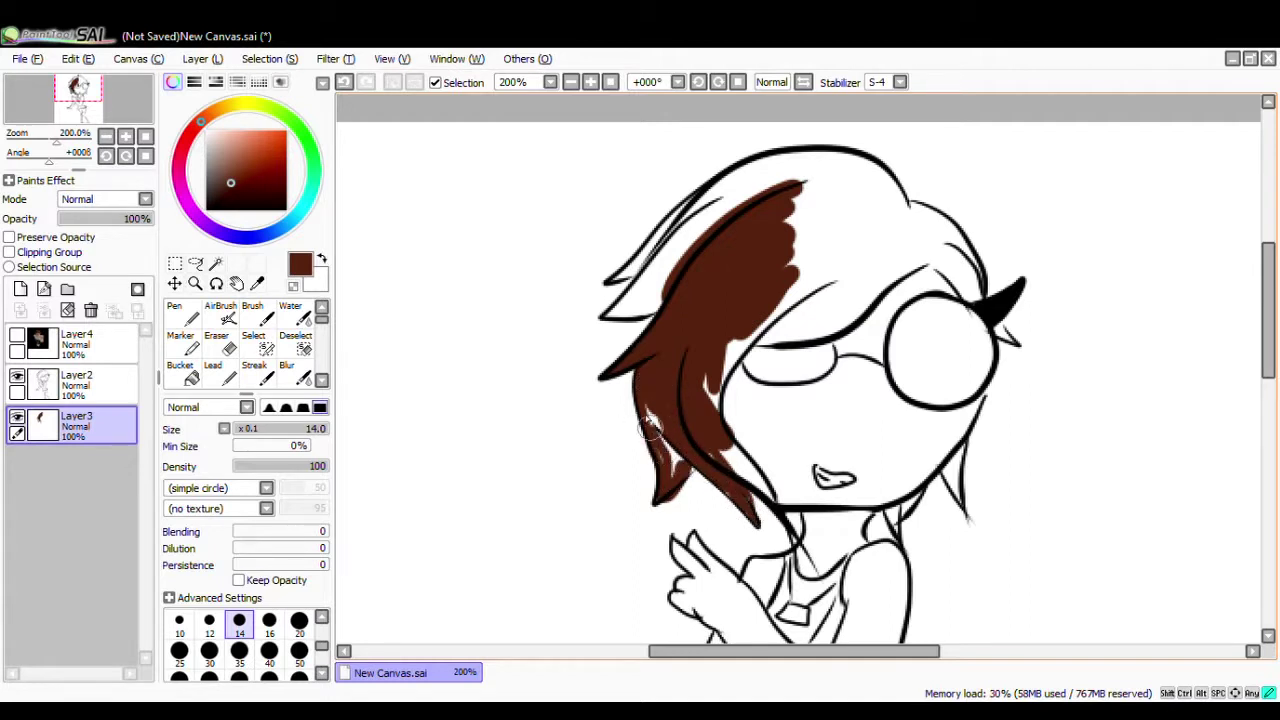
pyautogui.click(188, 373)
pyautogui.click(849, 269)
pyautogui.hotkey('ctrl', 'z')
# - Enlarge the brush to size 20 and paint the fringe above the narrow lens dark brown
pyautogui.press('n')
pyautogui.press('n')
pyautogui.moveTo(806, 221)
pyautogui.mouseDown()
pyautogui.moveTo(791, 249)
pyautogui.moveTo(857, 260)
pyautogui.mouseUp()
pyautogui.click(269, 621)
pyautogui.click(299, 621)
pyautogui.click(322, 430)
pyautogui.click(299, 621)
pyautogui.moveTo(845, 310)
pyautogui.mouseDown()
pyautogui.moveTo(757, 334)
pyautogui.moveTo(802, 310)
pyautogui.mouseUp()
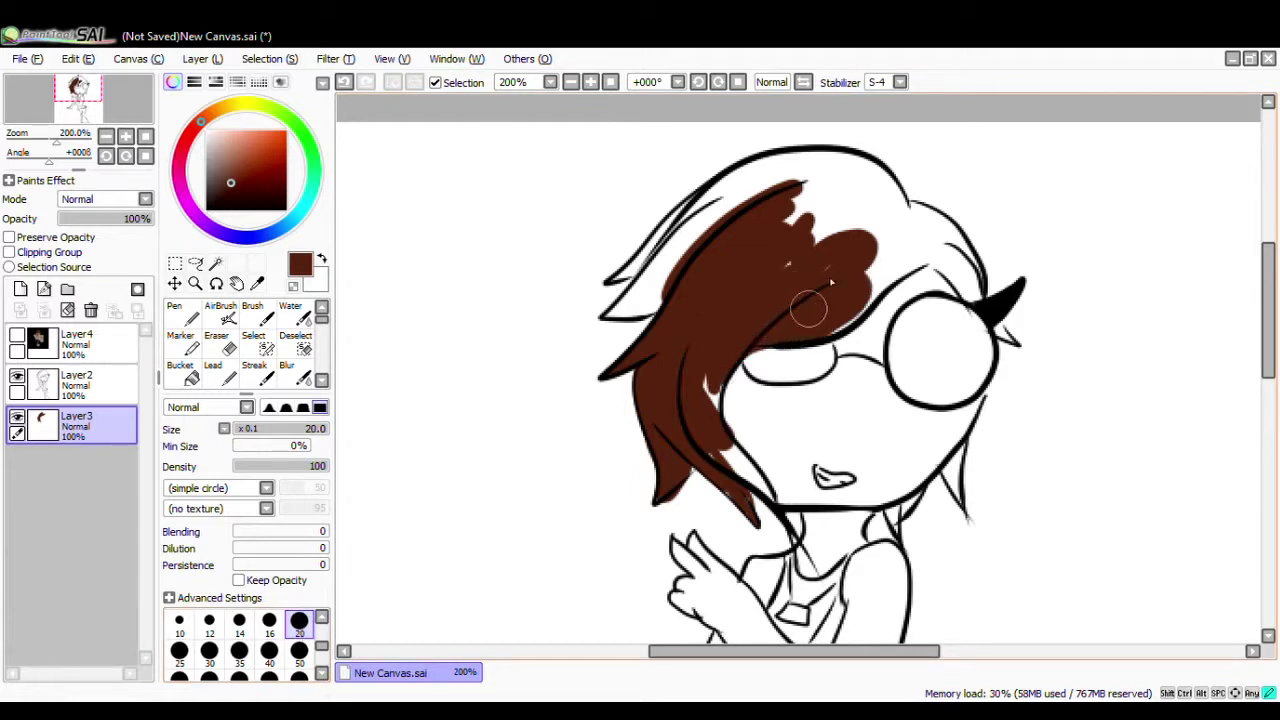
# - Paint the rest of the hair and the tips by the neck dark brown with brush size 25
pyautogui.click(180, 652)
pyautogui.moveTo(840, 200)
pyautogui.mouseDown()
pyautogui.moveTo(720, 195)
pyautogui.moveTo(620, 280)
pyautogui.moveTo(664, 232)
pyautogui.moveTo(655, 265)
pyautogui.moveTo(605, 320)
pyautogui.moveTo(660, 255)
pyautogui.moveTo(643, 293)
pyautogui.moveTo(646, 277)
pyautogui.moveTo(700, 371)
pyautogui.moveTo(720, 457)
pyautogui.moveTo(775, 498)
pyautogui.mouseUp()
pyautogui.moveTo(855, 310)
pyautogui.mouseDown()
pyautogui.moveTo(900, 250)
pyautogui.moveTo(800, 162)
pyautogui.moveTo(700, 185)
pyautogui.moveTo(870, 208)
pyautogui.moveTo(890, 152)
pyautogui.moveTo(884, 285)
pyautogui.moveTo(950, 210)
pyautogui.moveTo(980, 290)
pyautogui.moveTo(940, 220)
pyautogui.moveTo(1005, 335)
pyautogui.moveTo(948, 435)
pyautogui.moveTo(958, 495)
pyautogui.moveTo(950, 470)
pyautogui.moveTo(897, 530)
pyautogui.mouseUp()
# - Erase the brown that spills past the hair outline around the crown, face and hair tips
pyautogui.press('e')
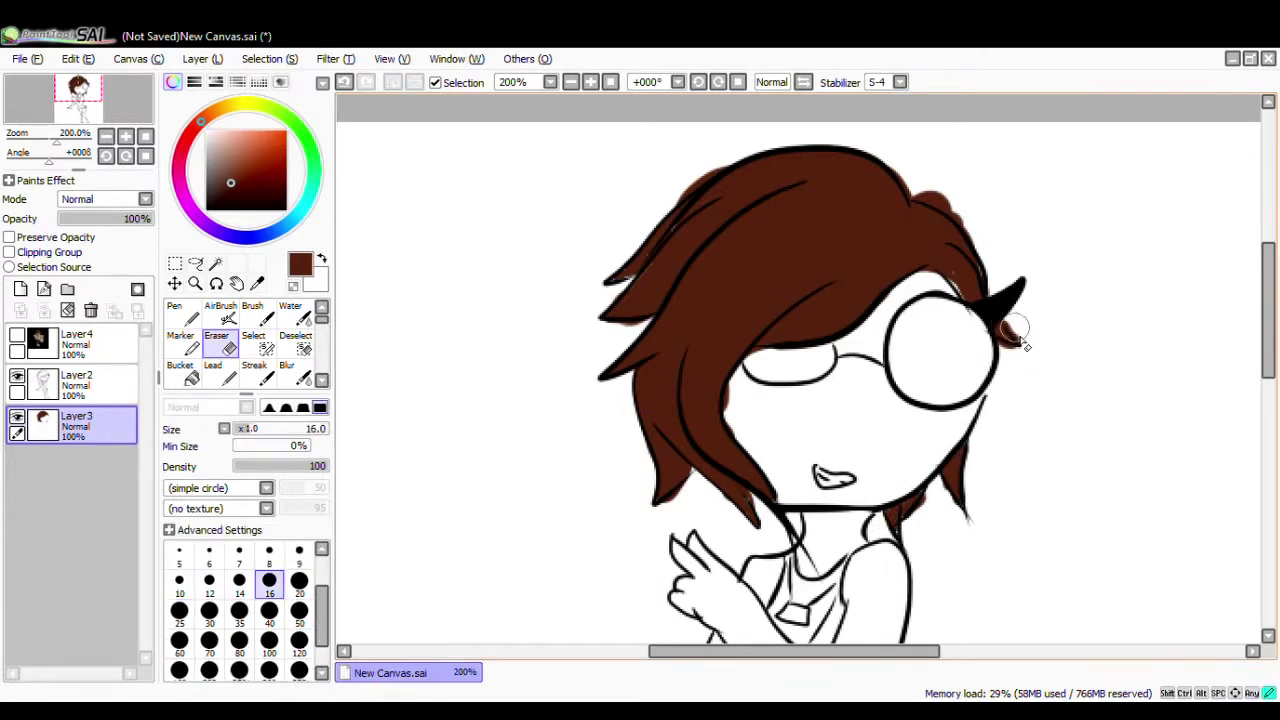
pyautogui.moveTo(950, 203); pyautogui.dragTo(944, 207)
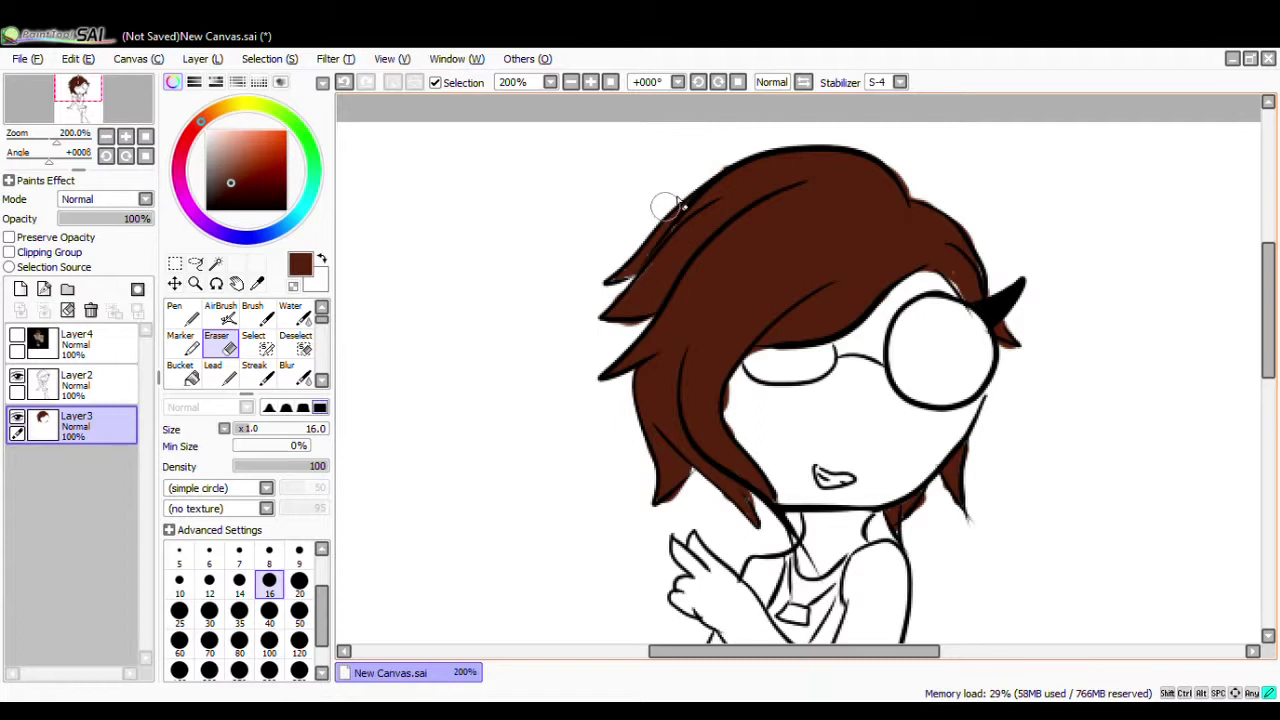
pyautogui.moveTo(726, 399); pyautogui.dragTo(751, 353)
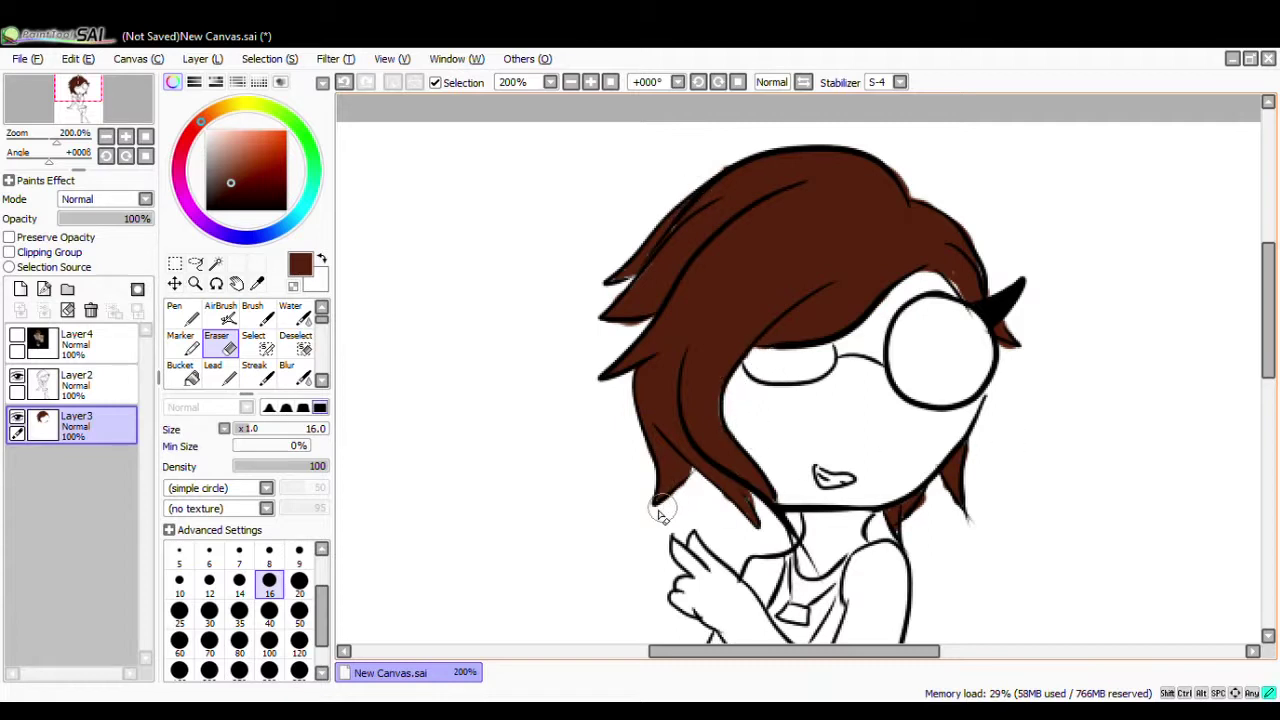
pyautogui.press('b')
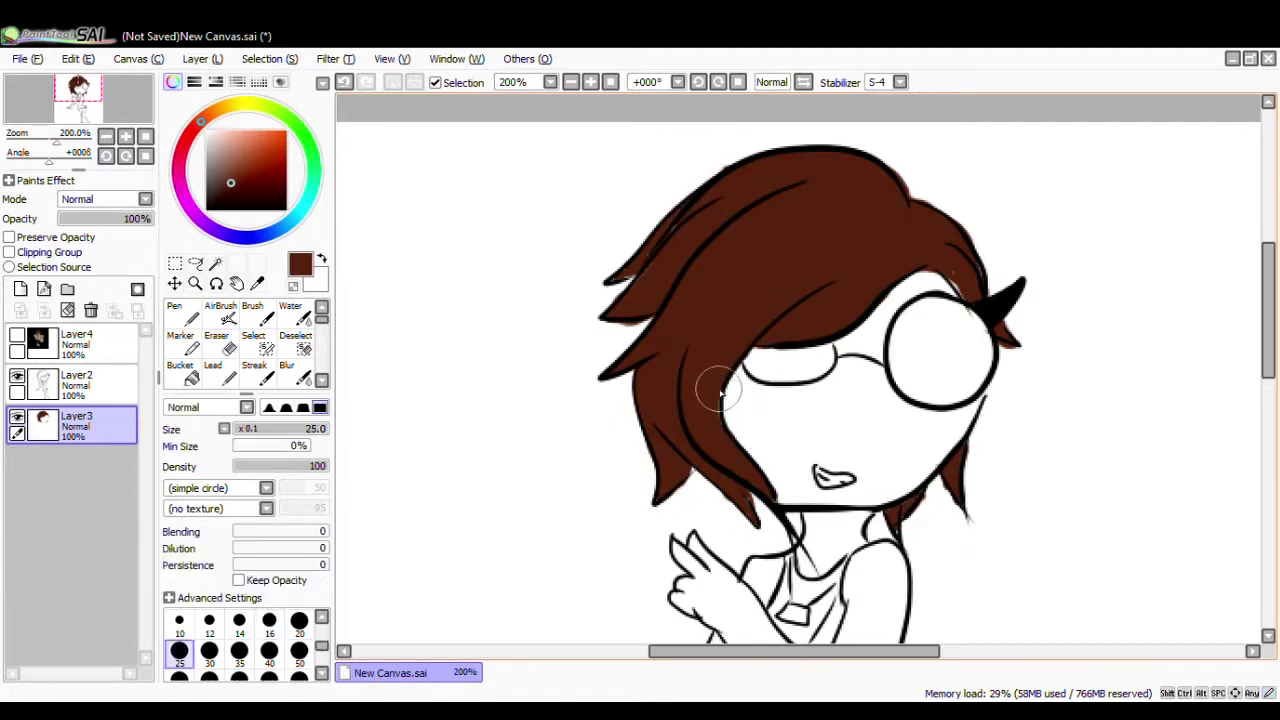
pyautogui.press('e')
pyautogui.moveTo(989, 272); pyautogui.dragTo(994, 282)
pyautogui.press('b')
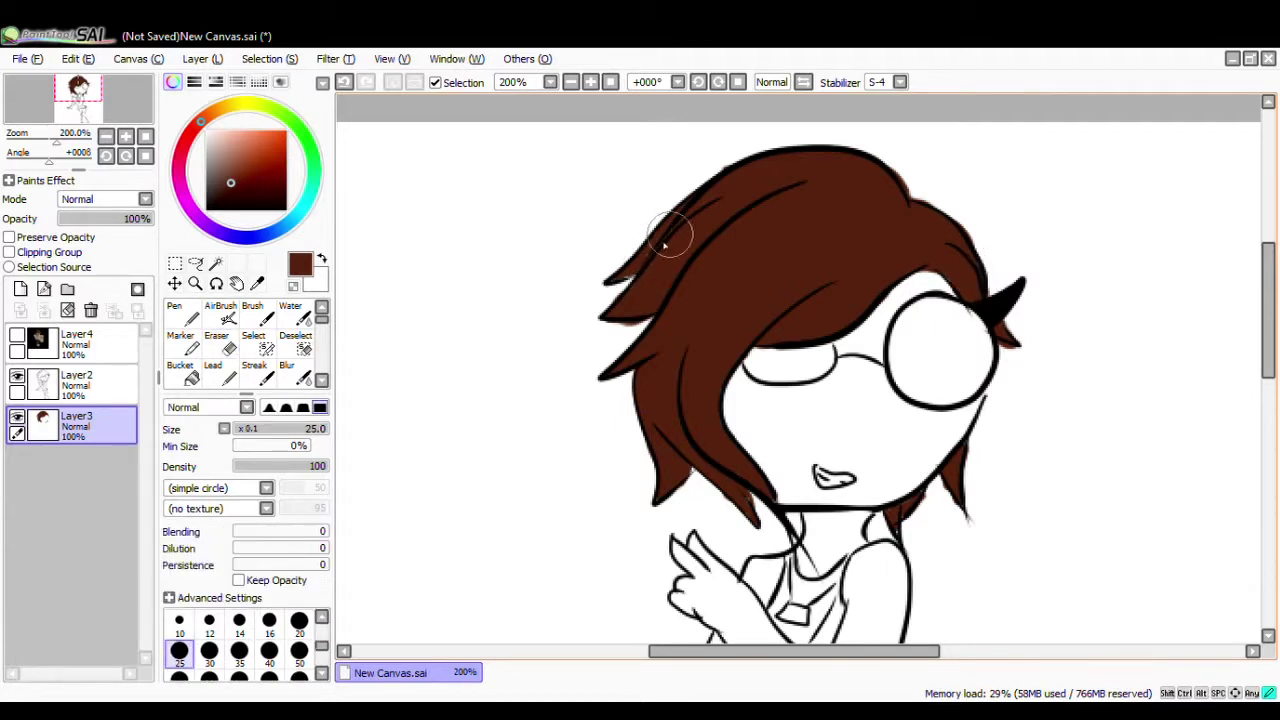
# - Add a layer above the hair colour and sample a lighter brown from the reference
pyautogui.click(20, 290)
pyautogui.hotkey('ctrl', 'v')
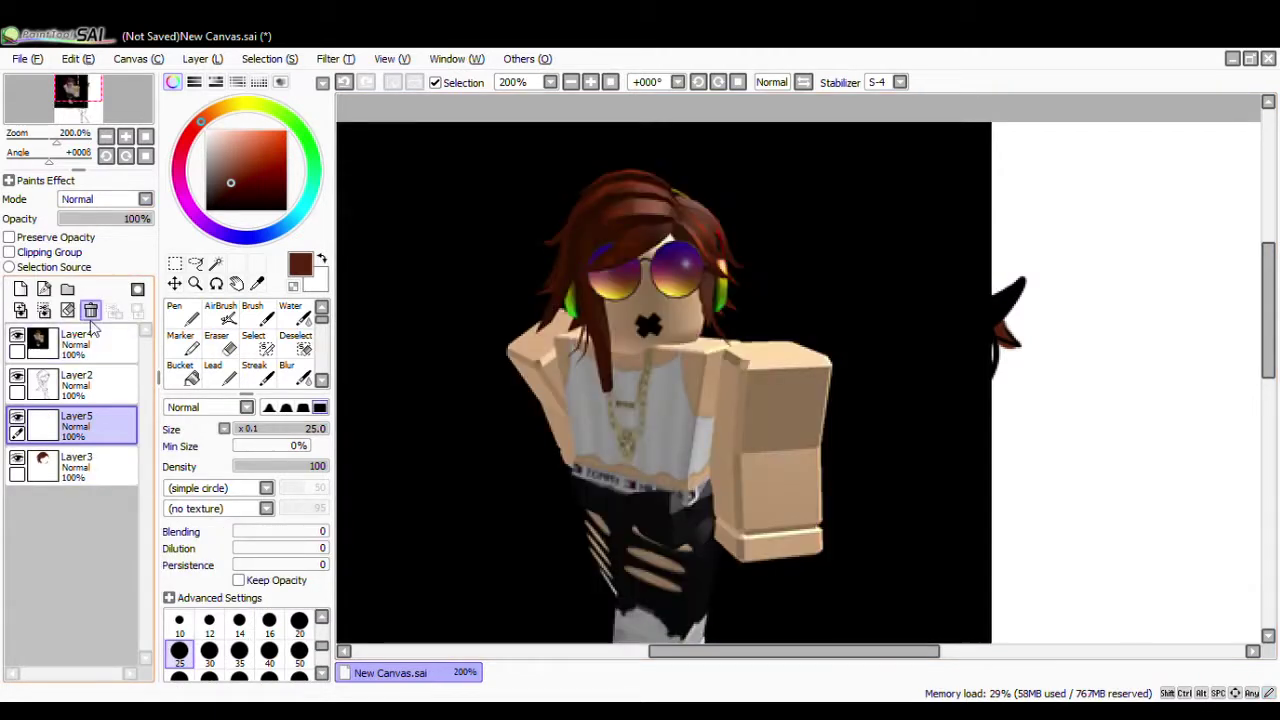
pyautogui.click(17, 337)
# - Paint lighter brown along the hair's outer edges and tips, and clip the layer to the hair colour
pyautogui.moveTo(816, 170)
pyautogui.mouseDown()
pyautogui.moveTo(628, 283)
pyautogui.moveTo(634, 346)
pyautogui.moveTo(690, 472)
pyautogui.moveTo(775, 505)
pyautogui.mouseUp()
pyautogui.moveTo(965, 485); pyautogui.dragTo(895, 535)
pyautogui.moveTo(866, 166); pyautogui.dragTo(925, 185)
pyautogui.moveTo(605, 340)
pyautogui.mouseDown()
pyautogui.moveTo(563, 429)
pyautogui.moveTo(560, 500)
pyautogui.mouseUp()
pyautogui.moveTo(930, 215); pyautogui.dragTo(968, 262)
pyautogui.click(9, 252)
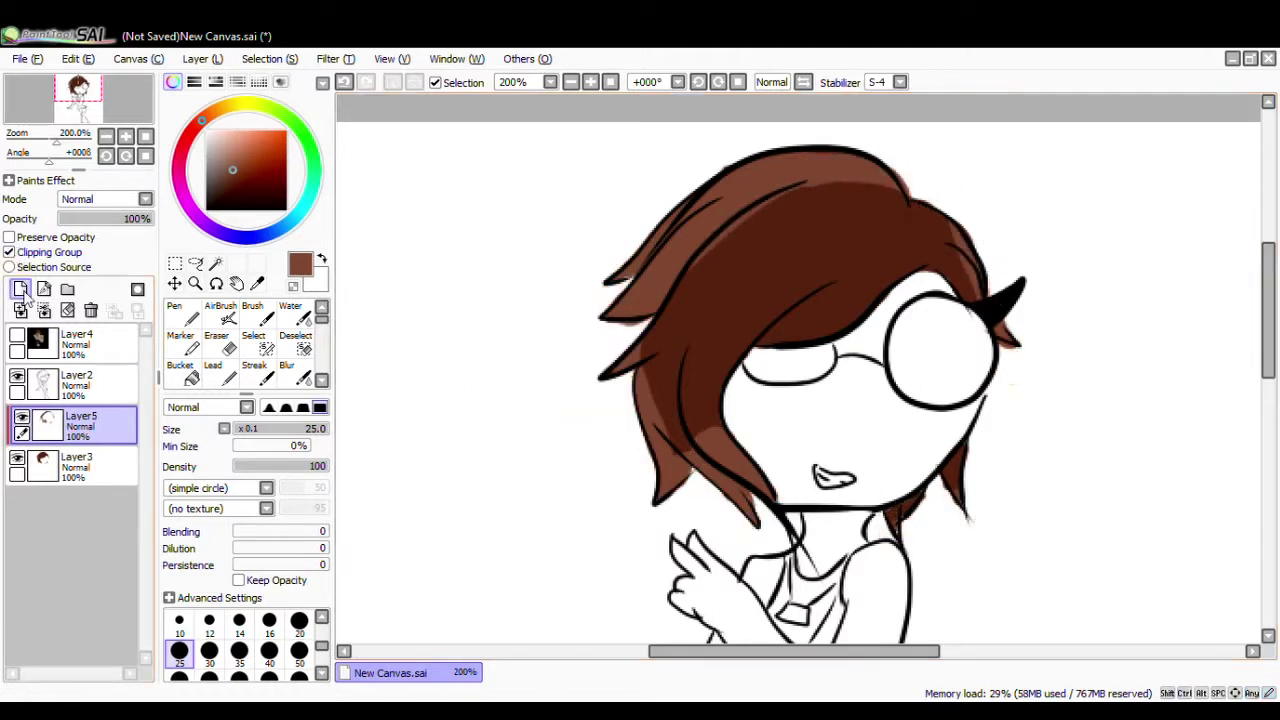
# - Blend the lighter brown into the hair with the Blur tool and merge the layer into Layer3
pyautogui.scroll(-1, 312, 318)
pyautogui.click(295, 334)
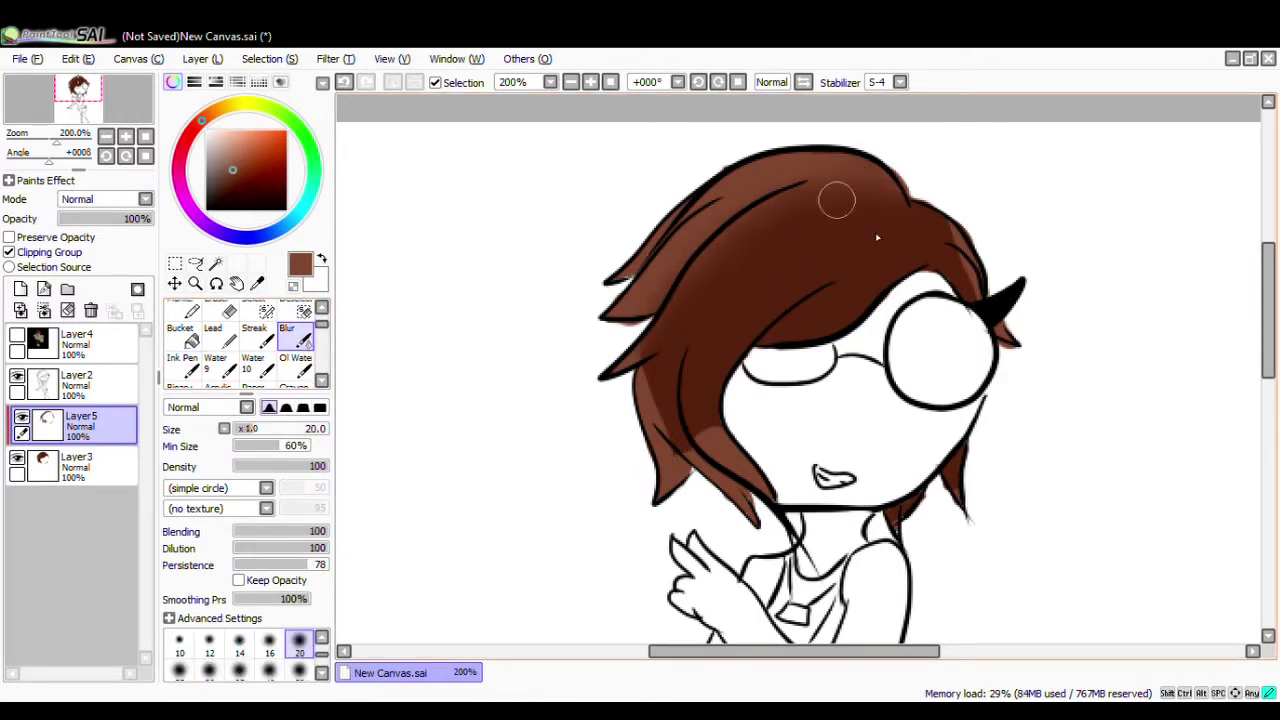
pyautogui.moveTo(706, 430)
pyautogui.mouseDown()
pyautogui.moveTo(690, 432)
pyautogui.moveTo(656, 342)
pyautogui.mouseUp()
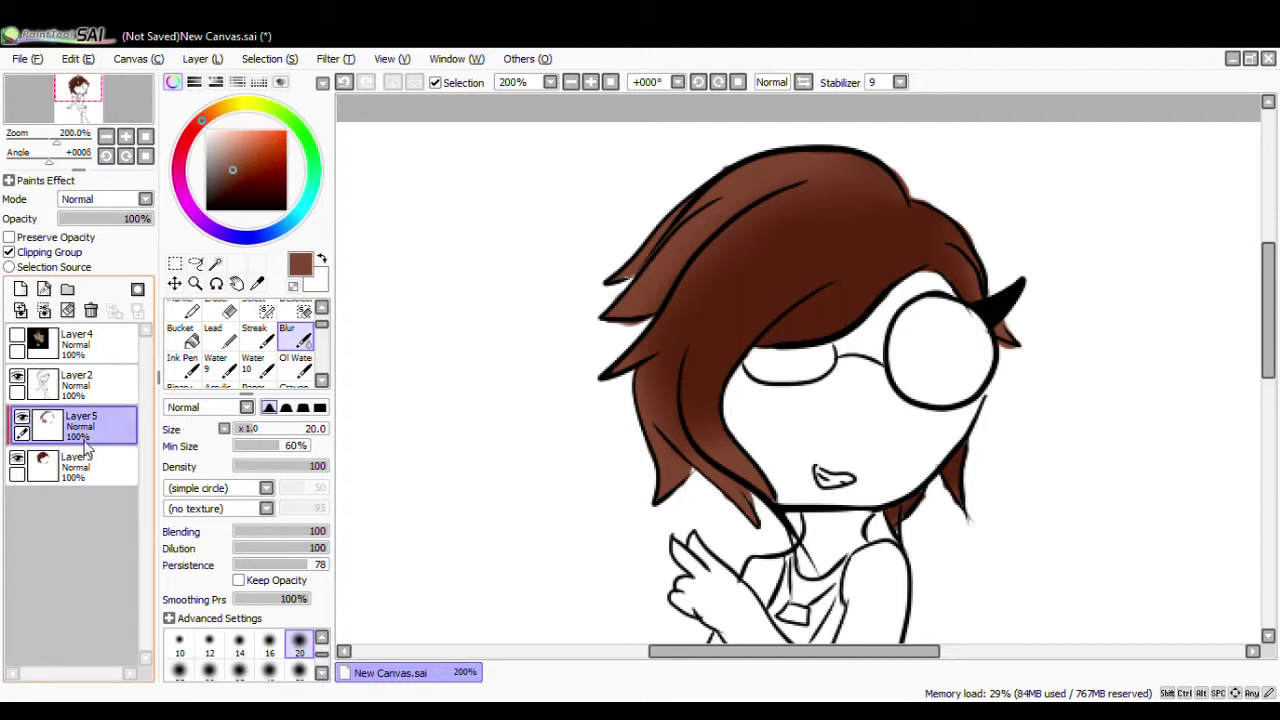
pyautogui.click(43, 311)
# - Add a new layer above Layer3 and sample a very dark brown from the reference
pyautogui.click(21, 290)
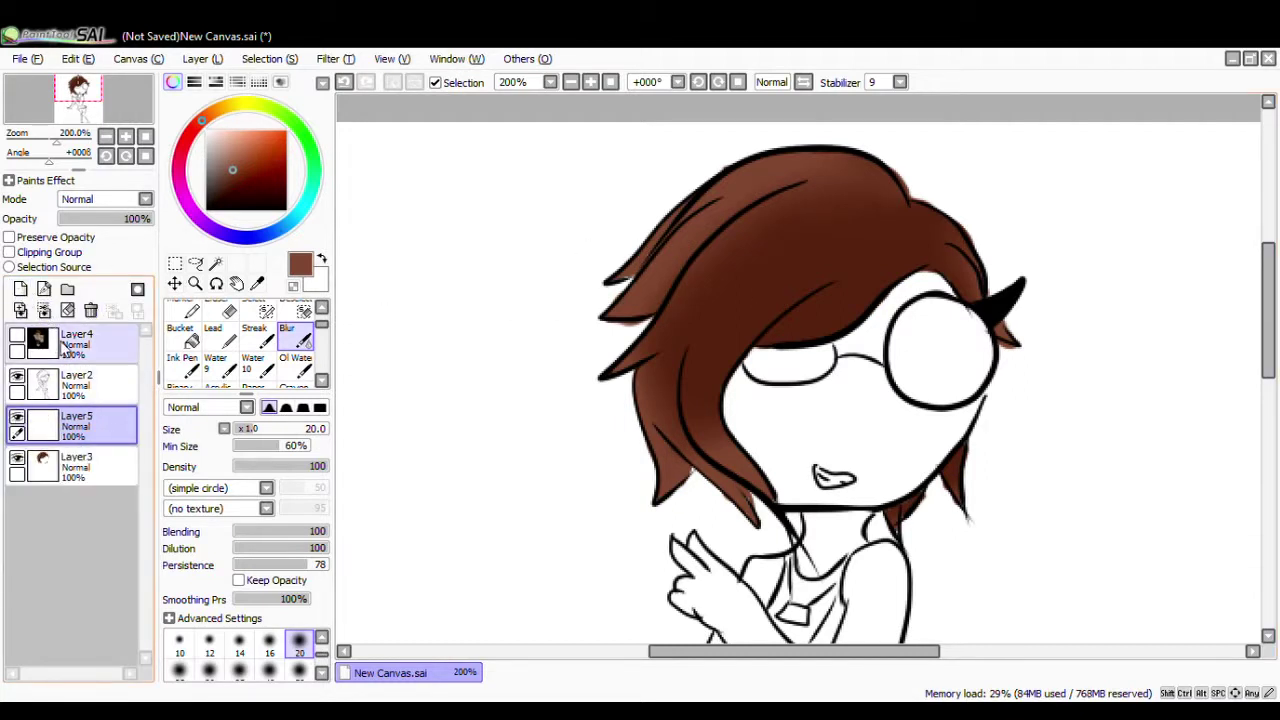
pyautogui.click(17, 336)
pyautogui.rightClick(560, 300)
pyautogui.click(17, 335)
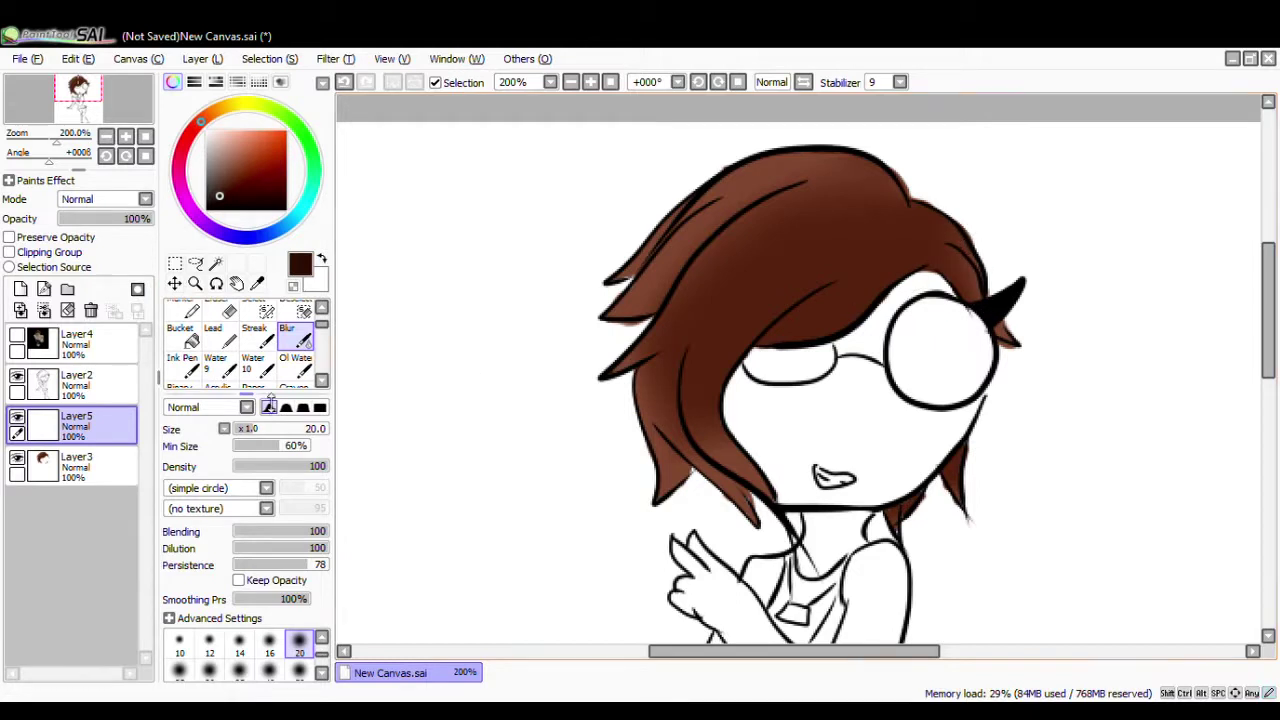
# - Paint very dark brown shadows at the crown's parting, fringe crease and hair behind the jaw with the Ink Pen
pyautogui.click(182, 366)
pyautogui.moveTo(943, 251); pyautogui.dragTo(965, 268)
pyautogui.hotkey('ctrl', 'z')
pyautogui.moveTo(877, 166); pyautogui.dragTo(954, 220)
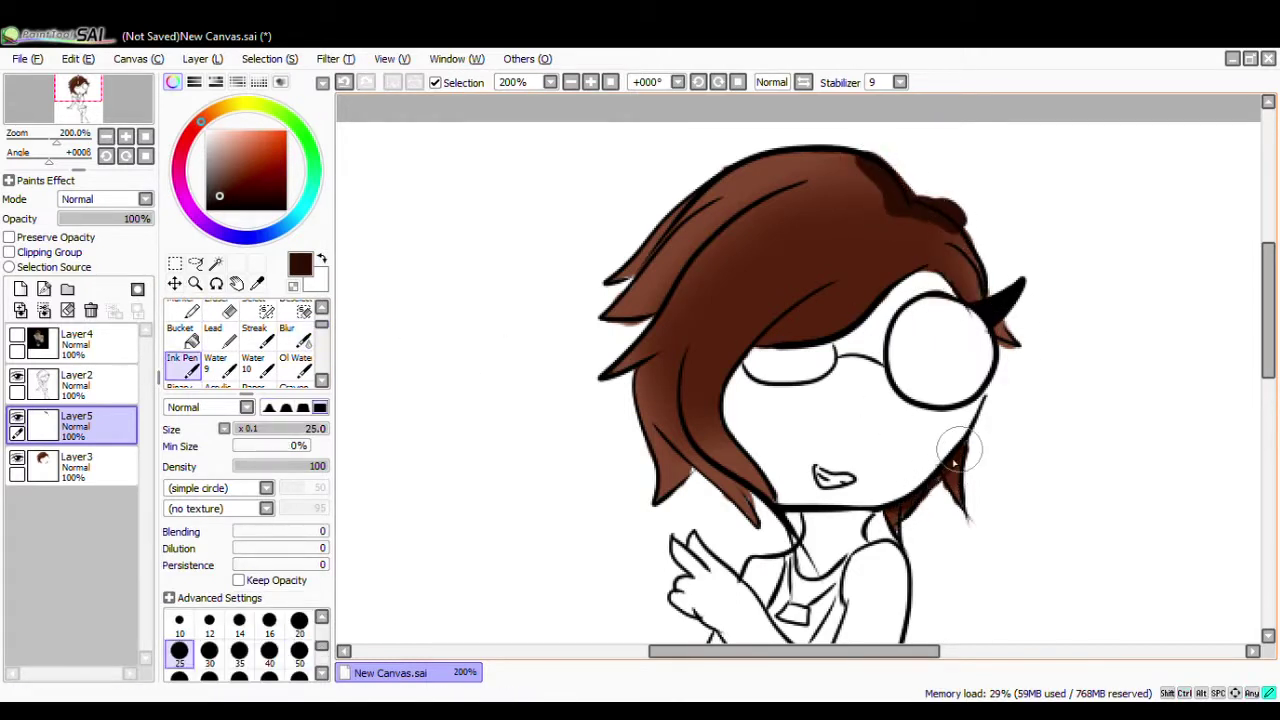
pyautogui.moveTo(800, 305); pyautogui.dragTo(760, 352)
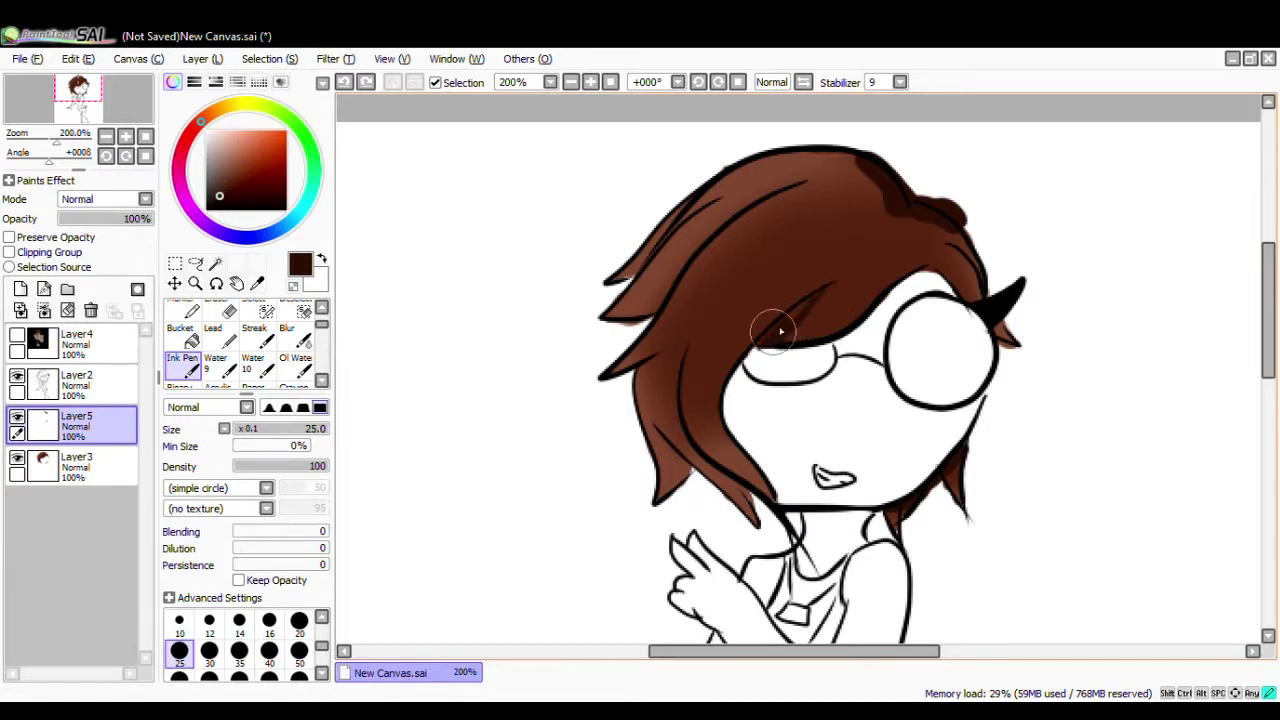
pyautogui.moveTo(957, 246); pyautogui.dragTo(981, 280)
pyautogui.moveTo(738, 212); pyautogui.dragTo(673, 288)
pyautogui.hotkey('ctrl', 'z')
pyautogui.moveTo(856, 155); pyautogui.dragTo(868, 189)
pyautogui.hotkey('ctrl', 'z')
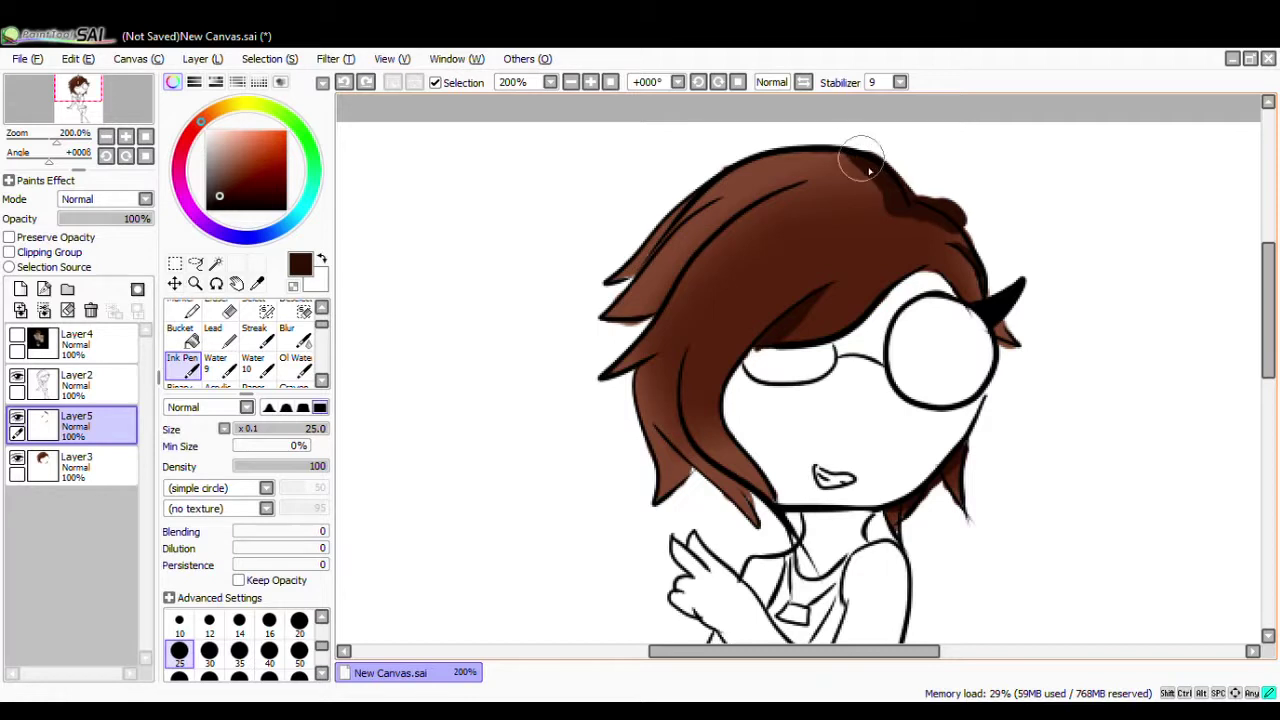
# - Clip the shadow layer to the hair colour and soften the shadows with the Blur tool
pyautogui.click(9, 252)
pyautogui.click(295, 337)
pyautogui.moveTo(843, 222)
pyautogui.mouseDown()
pyautogui.moveTo(894, 146)
pyautogui.moveTo(914, 237)
pyautogui.moveTo(785, 333)
pyautogui.mouseUp()
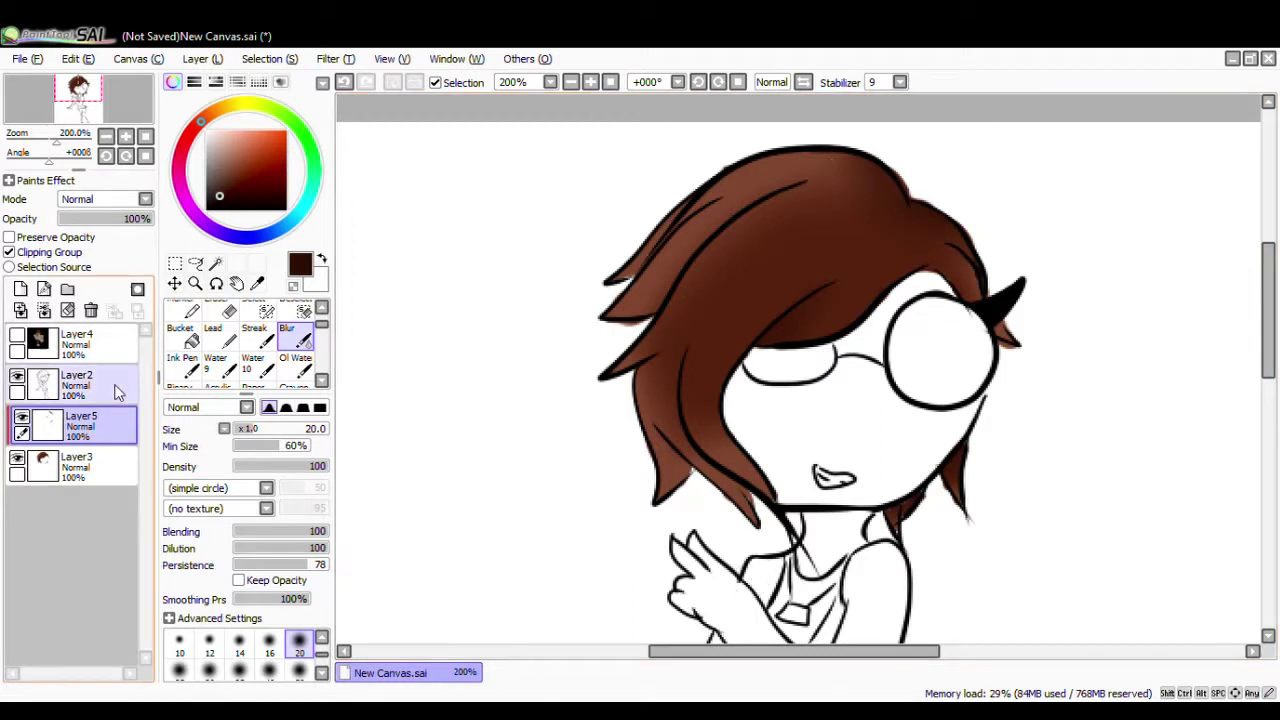
# - Paint light grey highlight streaks with the Ink Pen on the crown, the long fringe and the far-side hair on a new layer
pyautogui.click(9, 252)
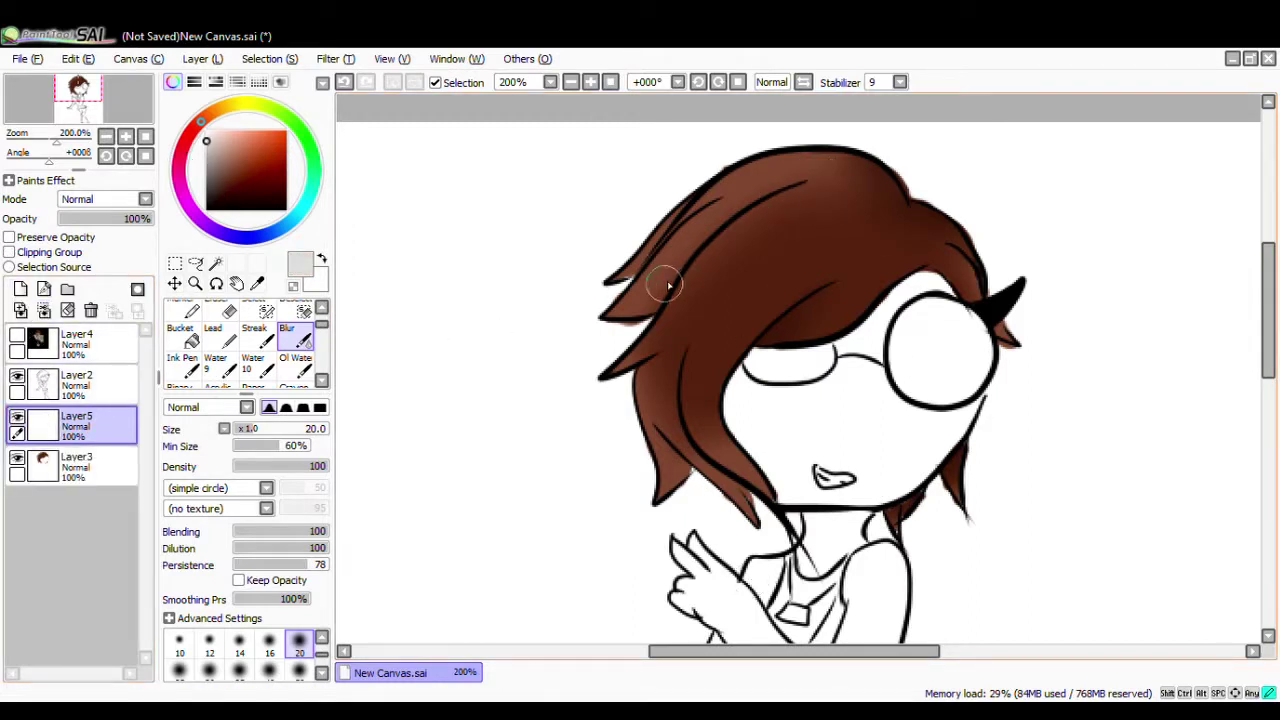
pyautogui.click(183, 362)
pyautogui.moveTo(780, 172); pyautogui.dragTo(655, 283)
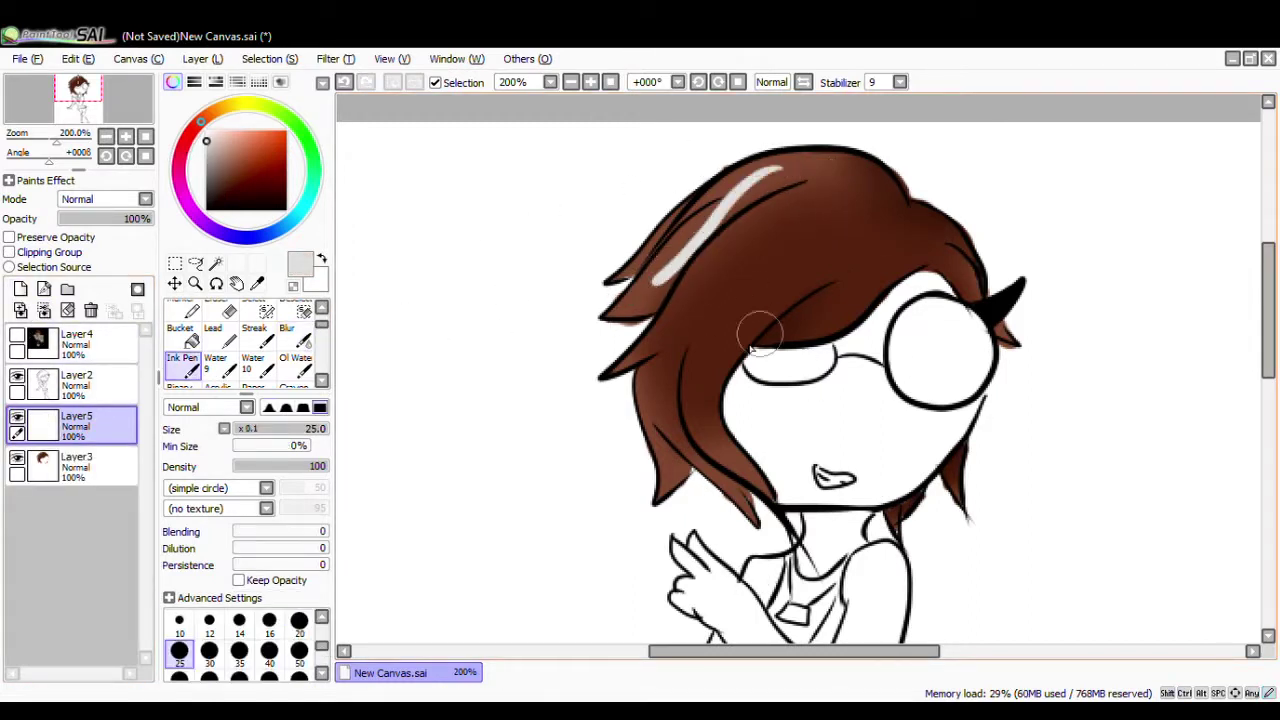
pyautogui.moveTo(708, 425); pyautogui.dragTo(752, 470)
pyautogui.moveTo(945, 218); pyautogui.dragTo(966, 272)
# - Clip the highlight layer to the hair colour and soften the light grey streaks with the Blur tool
pyautogui.click(9, 252)
pyautogui.click(287, 334)
pyautogui.moveTo(760, 176)
pyautogui.mouseDown()
pyautogui.moveTo(662, 282)
pyautogui.moveTo(703, 271)
pyautogui.mouseUp()
pyautogui.moveTo(708, 422); pyautogui.dragTo(743, 505)
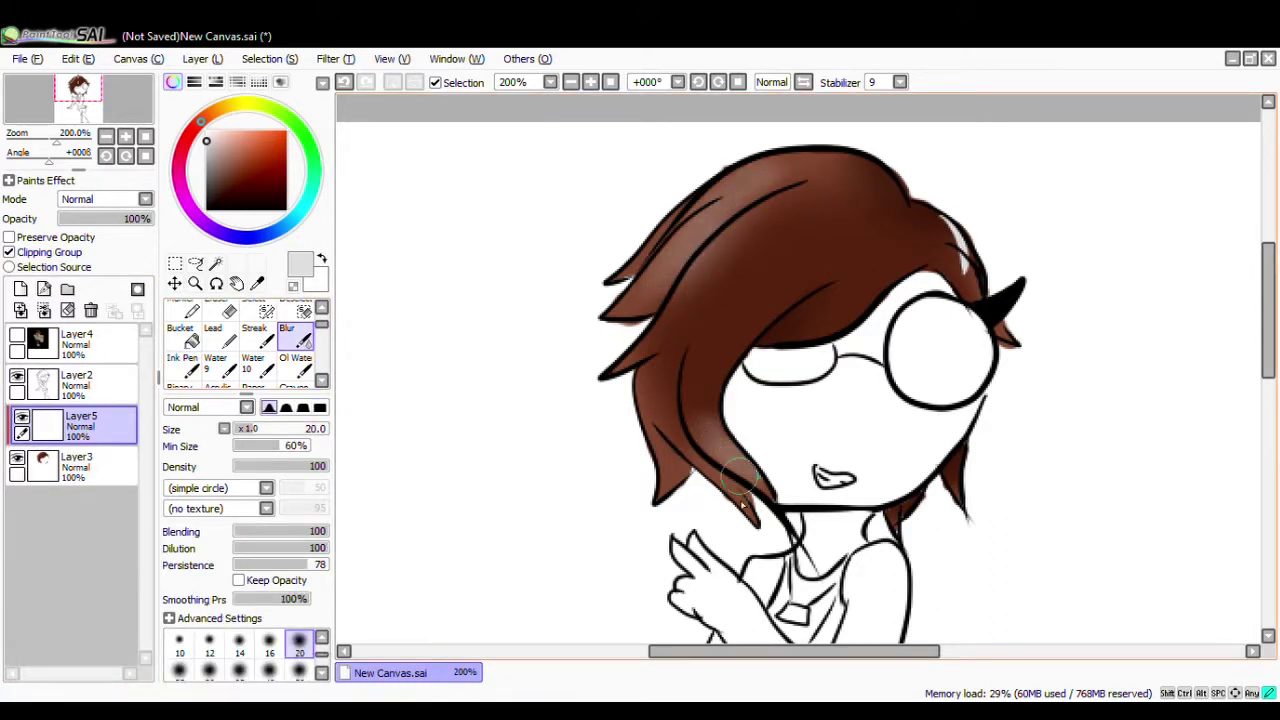
pyautogui.moveTo(972, 220); pyautogui.dragTo(962, 278)
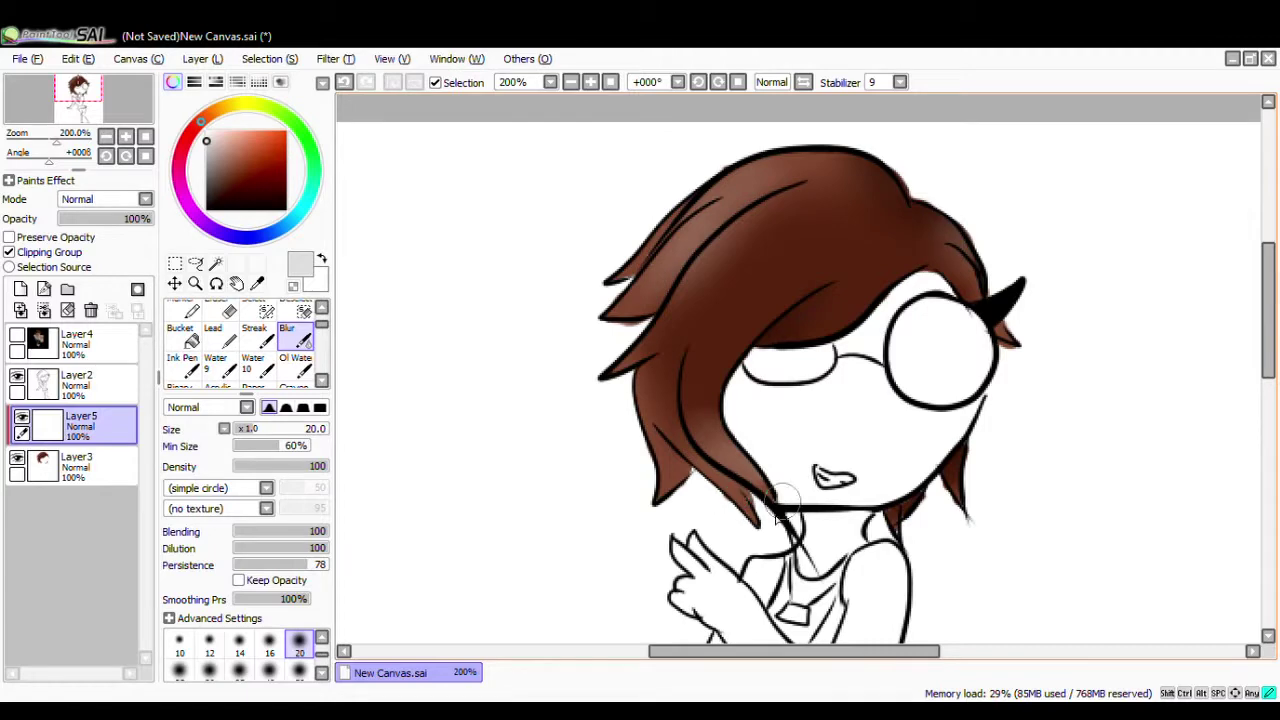
# - Lower the highlight layer's opacity to 57% and merge it into Layer3
pyautogui.click(101, 220)
pyautogui.click(113, 219)
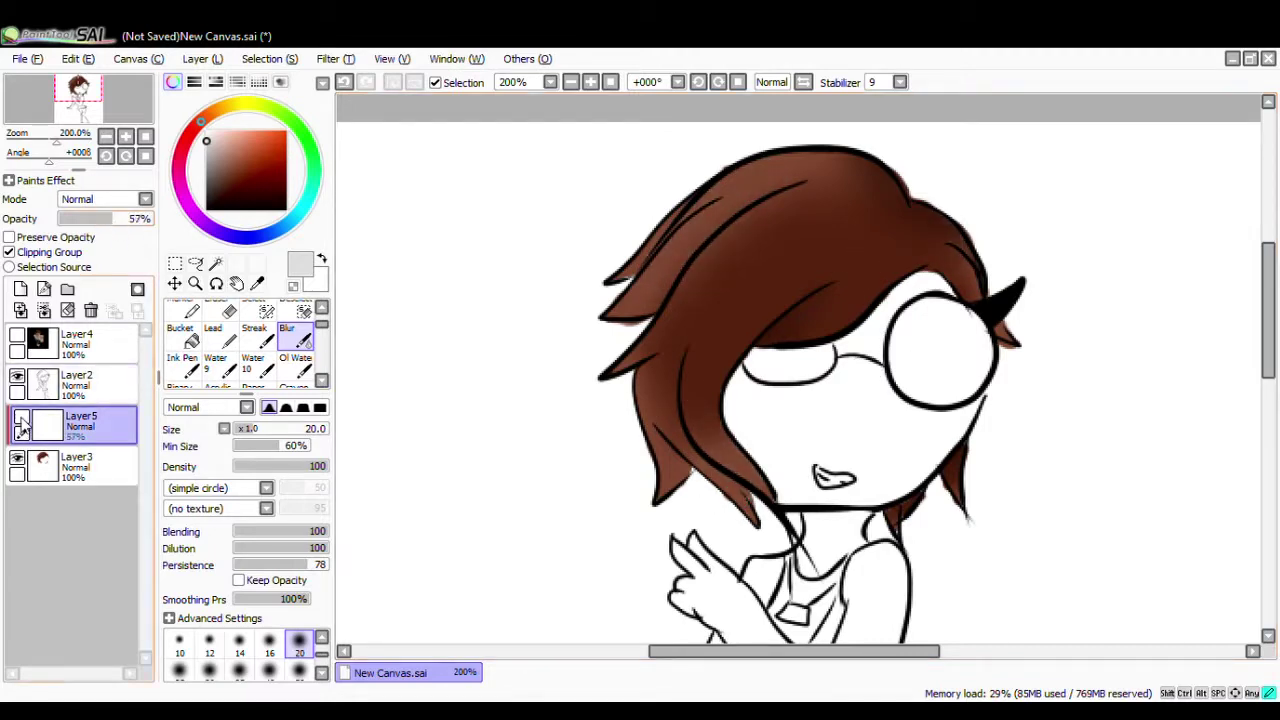
pyautogui.click(44, 311)
pyautogui.moveTo(1267, 332)
pyautogui.mouseDown()
pyautogui.moveTo(1266, 343)
pyautogui.moveTo(1266, 324)
pyautogui.mouseUp()
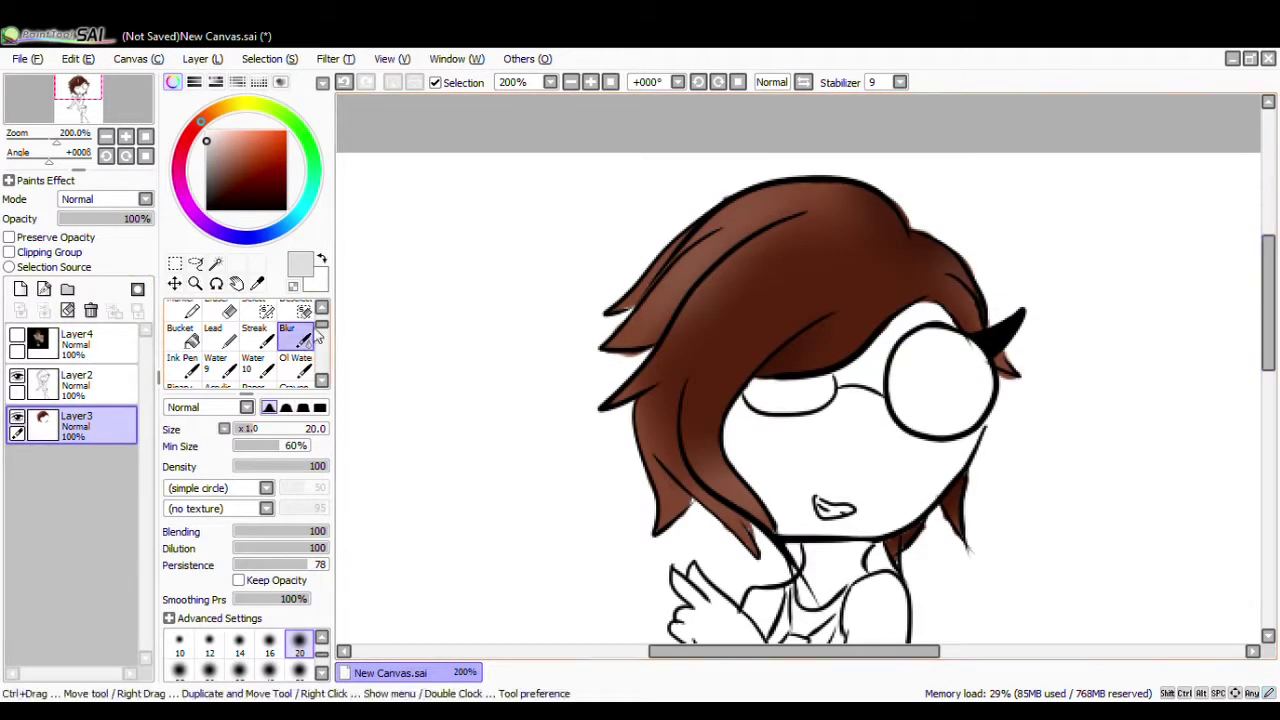
pyautogui.keyDown('alt'); pyautogui.click(1000, 336); pyautogui.keyUp('alt')
pyautogui.click(183, 367)
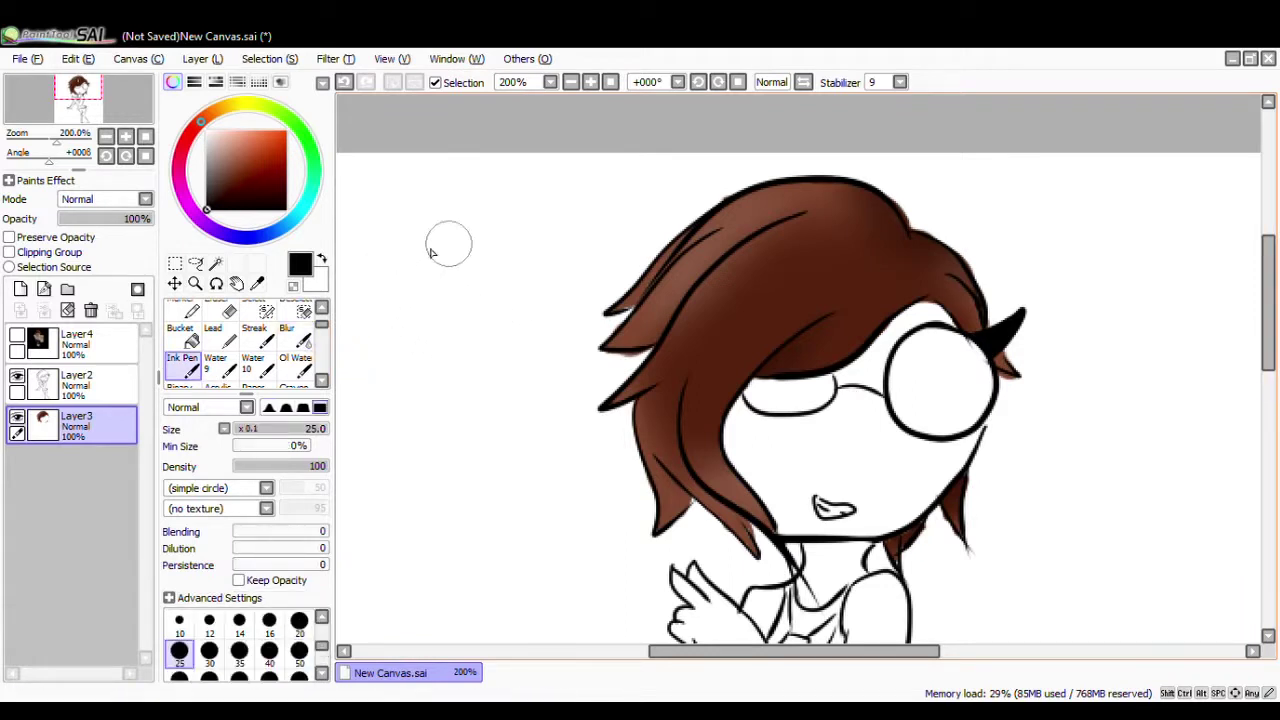
pyautogui.moveTo(403, 228); pyautogui.dragTo(406, 268)
pyautogui.moveTo(385, 226); pyautogui.dragTo(427, 226)
pyautogui.moveTo(390, 271); pyautogui.dragTo(428, 267)
pyautogui.moveTo(455, 223); pyautogui.dragTo(458, 270)
pyautogui.moveTo(496, 222)
pyautogui.mouseDown()
pyautogui.moveTo(497, 268)
pyautogui.moveTo(562, 267)
pyautogui.mouseUp()
pyautogui.moveTo(388, 308)
pyautogui.mouseDown()
pyautogui.moveTo(393, 353)
pyautogui.moveTo(523, 354)
pyautogui.moveTo(363, 434)
pyautogui.moveTo(440, 537)
pyautogui.moveTo(553, 472)
pyautogui.mouseUp()
pyautogui.hotkey('ctrl', 'z')
pyautogui.hotkey('ctrl', 'z')
pyautogui.hotkey('ctrl', 'z')
pyautogui.hotkey('ctrl', 'z')
pyautogui.hotkey('ctrl', 'z')
pyautogui.hotkey('ctrl', 'z')
pyautogui.hotkey('ctrl', 'z')
pyautogui.hotkey('ctrl', 'z')
pyautogui.hotkey('ctrl', 'z')
pyautogui.hotkey('ctrl', 'z')
pyautogui.hotkey('ctrl', 'z')
pyautogui.hotkey('ctrl', 'z')
pyautogui.hotkey('ctrl', 'z')
pyautogui.hotkey('ctrl', 'z')
pyautogui.hotkey('ctrl', 'z')
pyautogui.hotkey('ctrl', 'z')
pyautogui.hotkey('ctrl', 'z')
pyautogui.hotkey('ctrl', 'z')
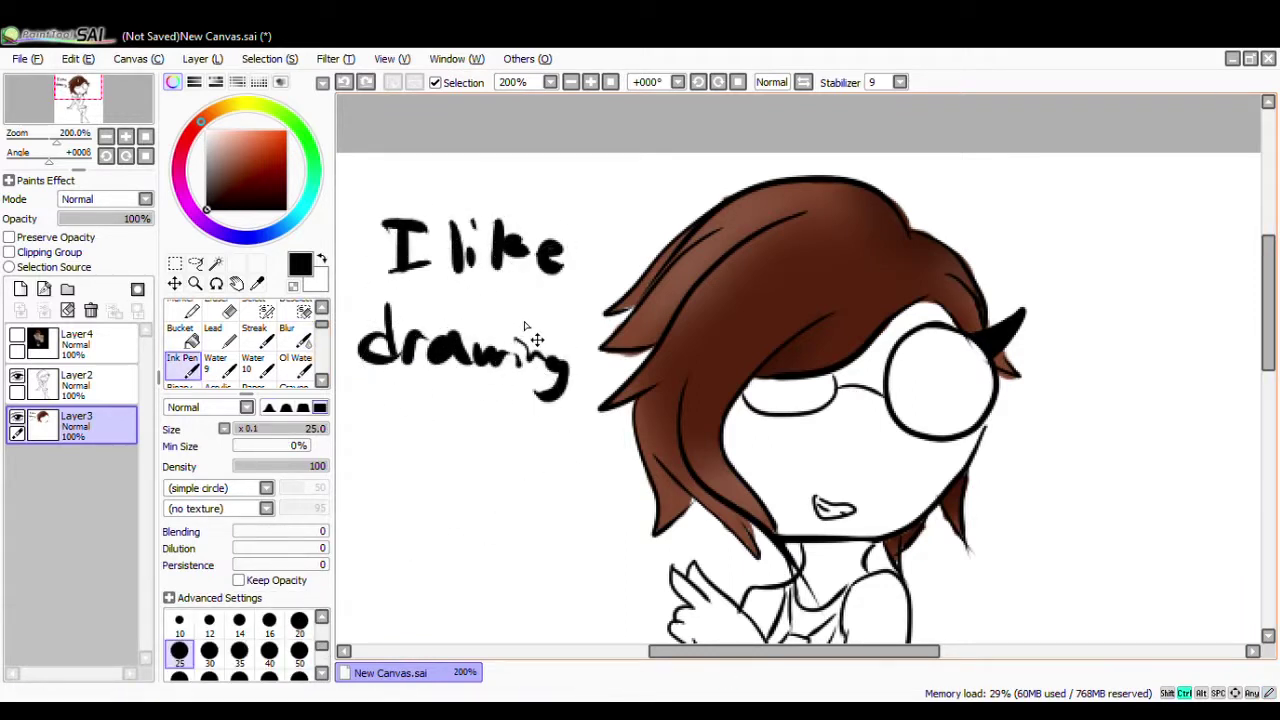
# - Add a new layer beneath the hair colour layer and sample dark indigo from the reference's sunglasses
pyautogui.click(20, 289)
pyautogui.moveTo(80, 427); pyautogui.dragTo(98, 485)
pyautogui.click(17, 336)
pyautogui.rightClick(675, 286)
pyautogui.rightClick(675, 283)
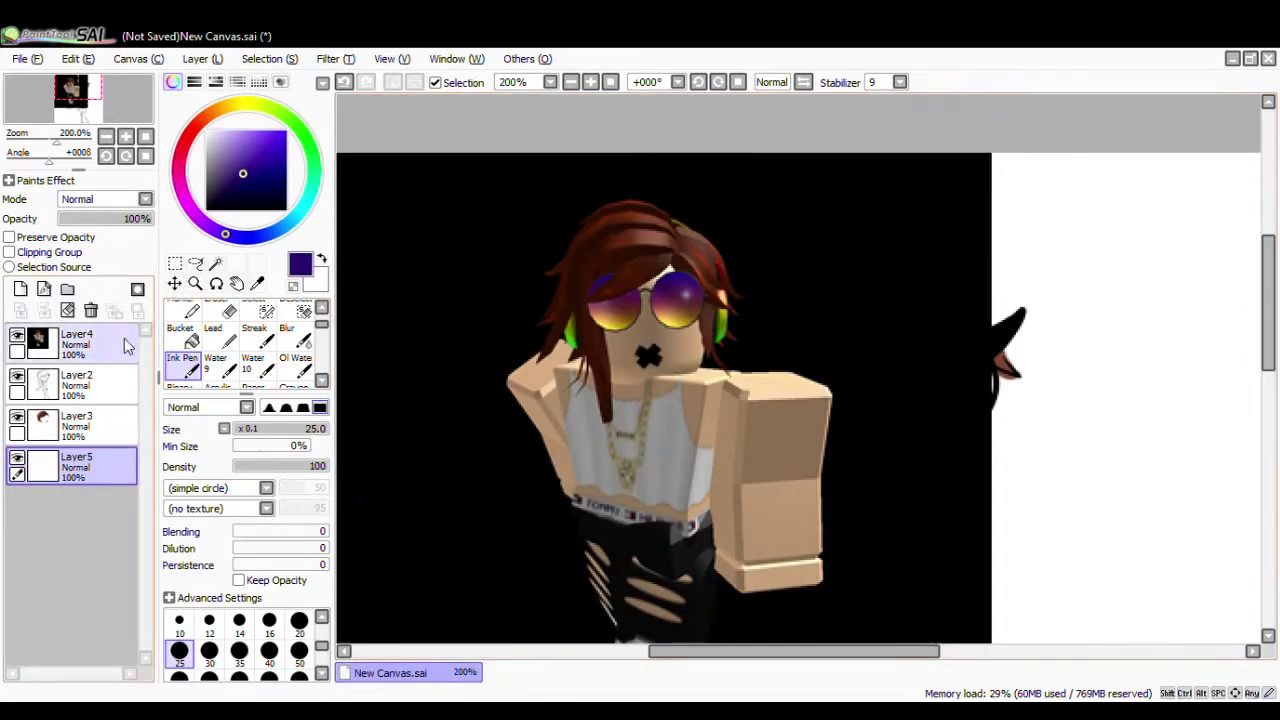
# - Hide the reference and fill both glasses lenses with dark indigo using the Bucket
pyautogui.click(17, 336)
pyautogui.click(935, 385)
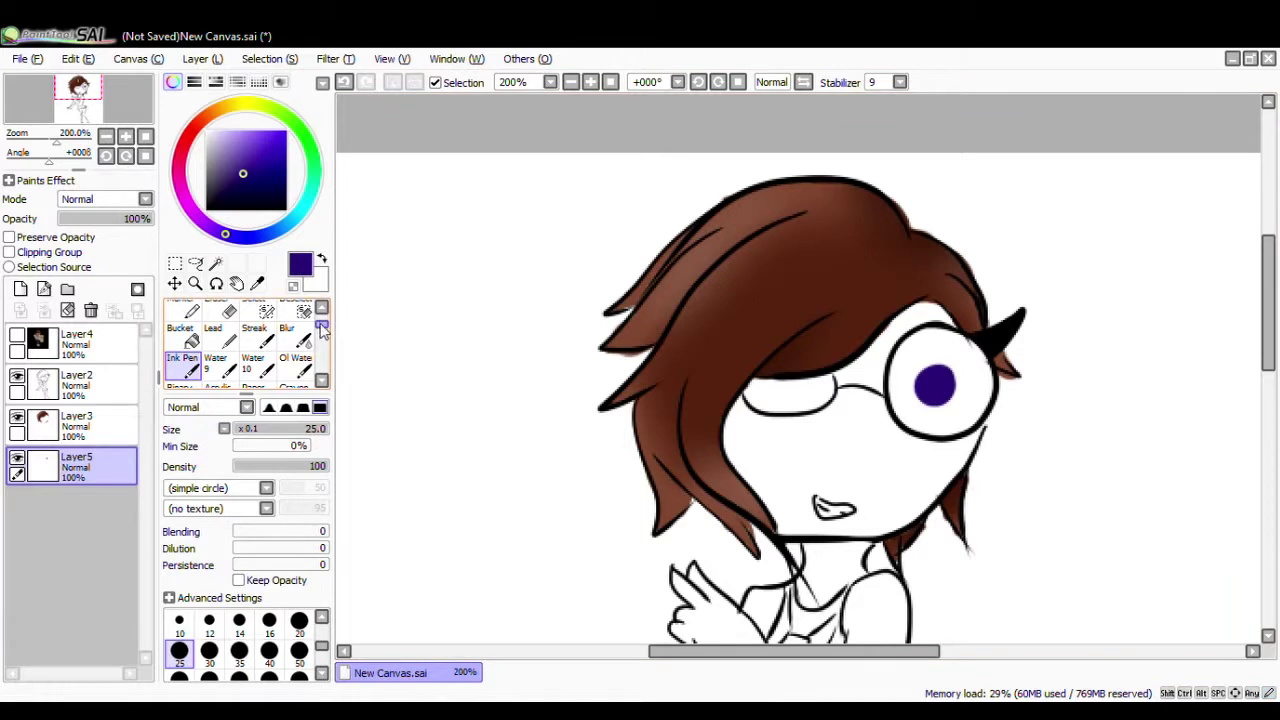
pyautogui.click(180, 335)
pyautogui.click(960, 410)
pyautogui.click(790, 395)
# - Paint dark purple sampled from the reference's sunglasses over the lower part of both lenses on a new layer above Layer5
pyautogui.click(182, 363)
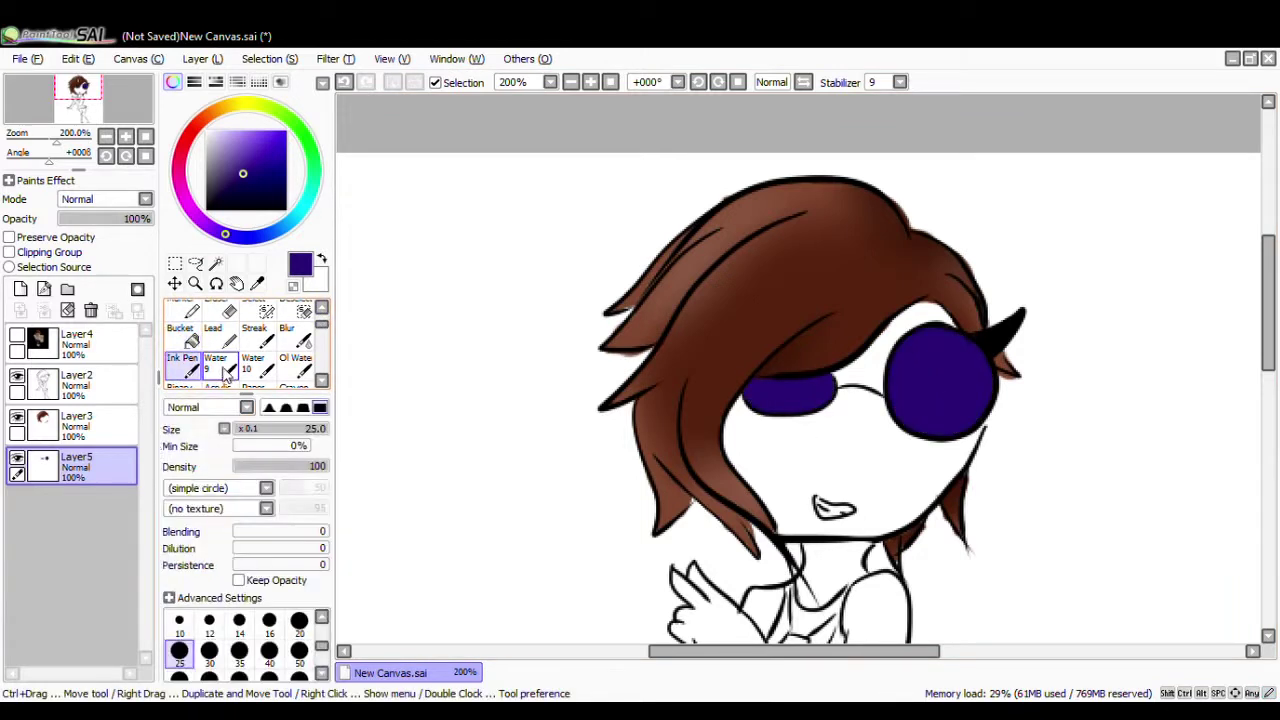
pyautogui.click(20, 289)
pyautogui.click(17, 336)
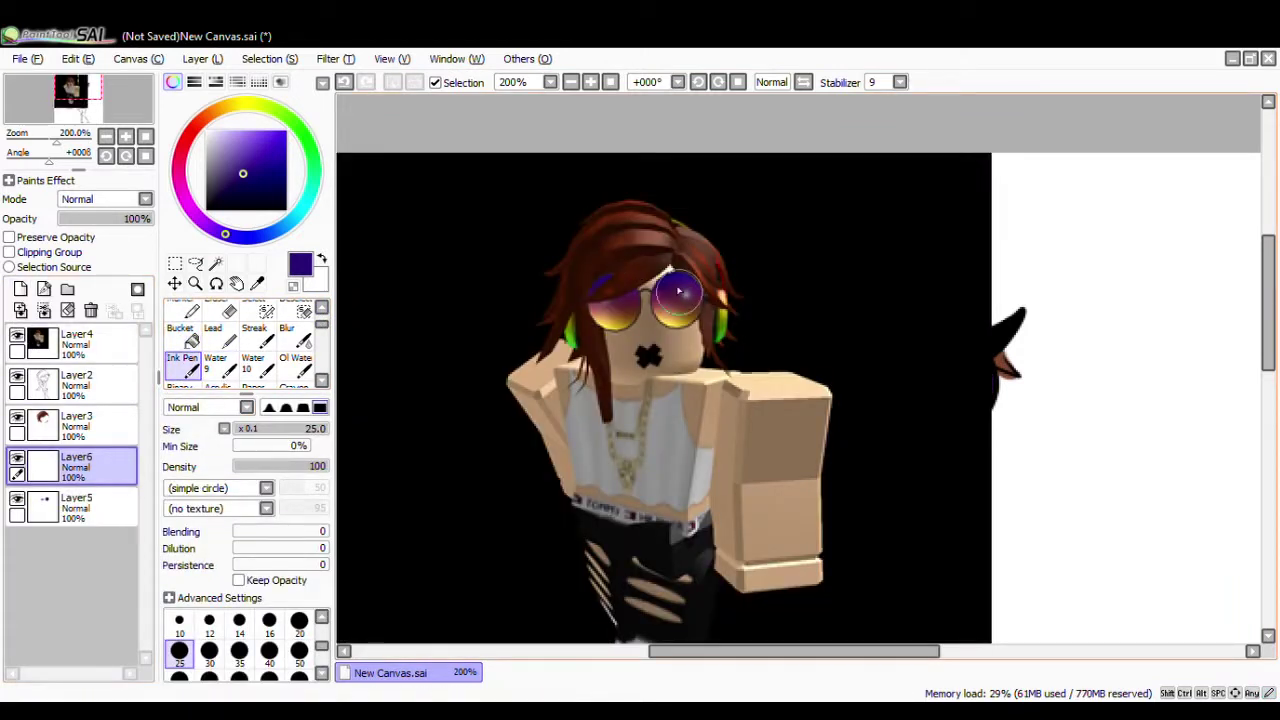
pyautogui.keyDown('alt'); pyautogui.click(675, 302); pyautogui.keyUp('alt')
pyautogui.keyDown('alt'); pyautogui.click(672, 300); pyautogui.keyUp('alt')
pyautogui.click(18, 337)
pyautogui.moveTo(930, 373)
pyautogui.mouseDown()
pyautogui.moveTo(941, 424)
pyautogui.moveTo(927, 399)
pyautogui.moveTo(986, 399)
pyautogui.moveTo(749, 407)
pyautogui.mouseUp()
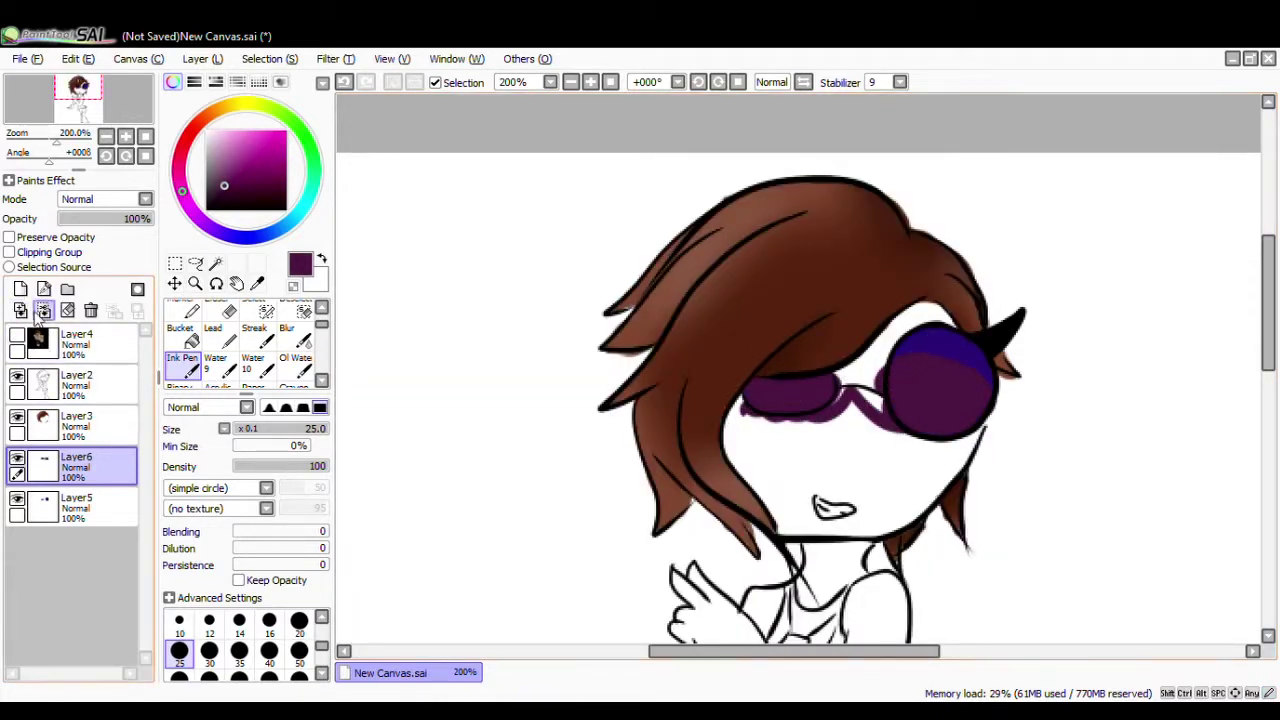
# - Clip the dark purple to the lenses, blend it with the Blur tool and merge it into Layer5
pyautogui.click(9, 252)
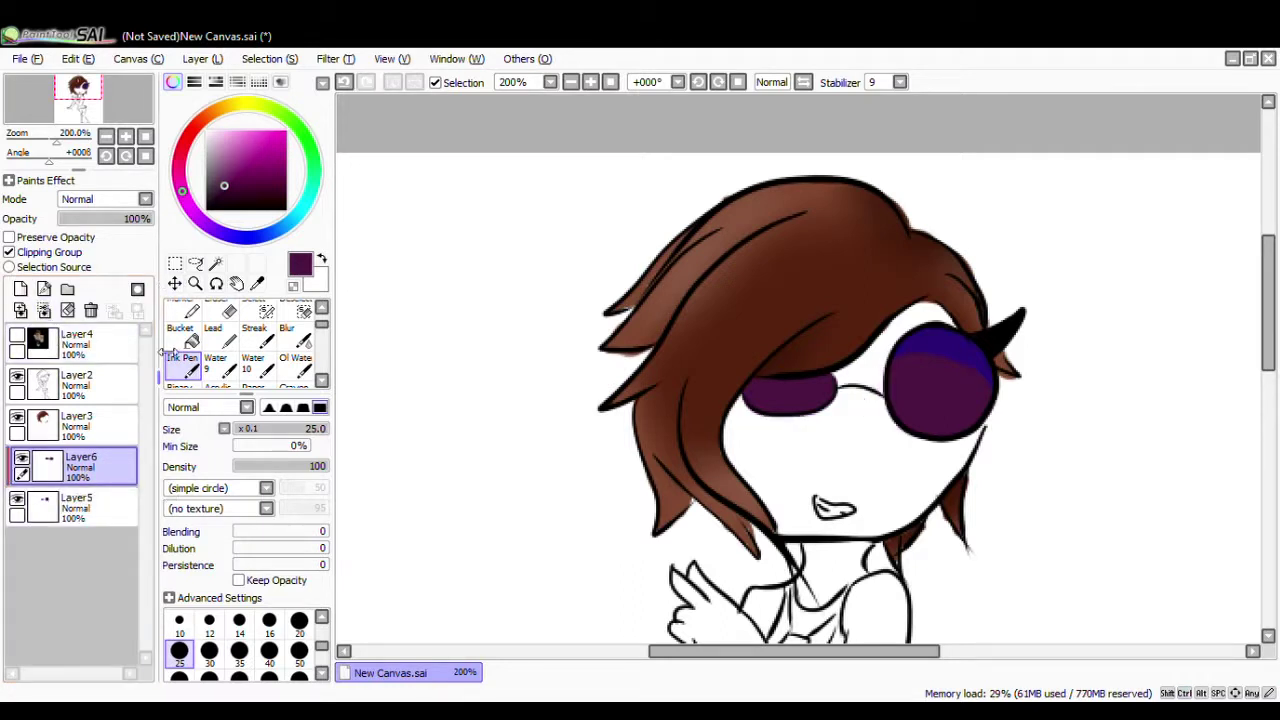
pyautogui.click(287, 335)
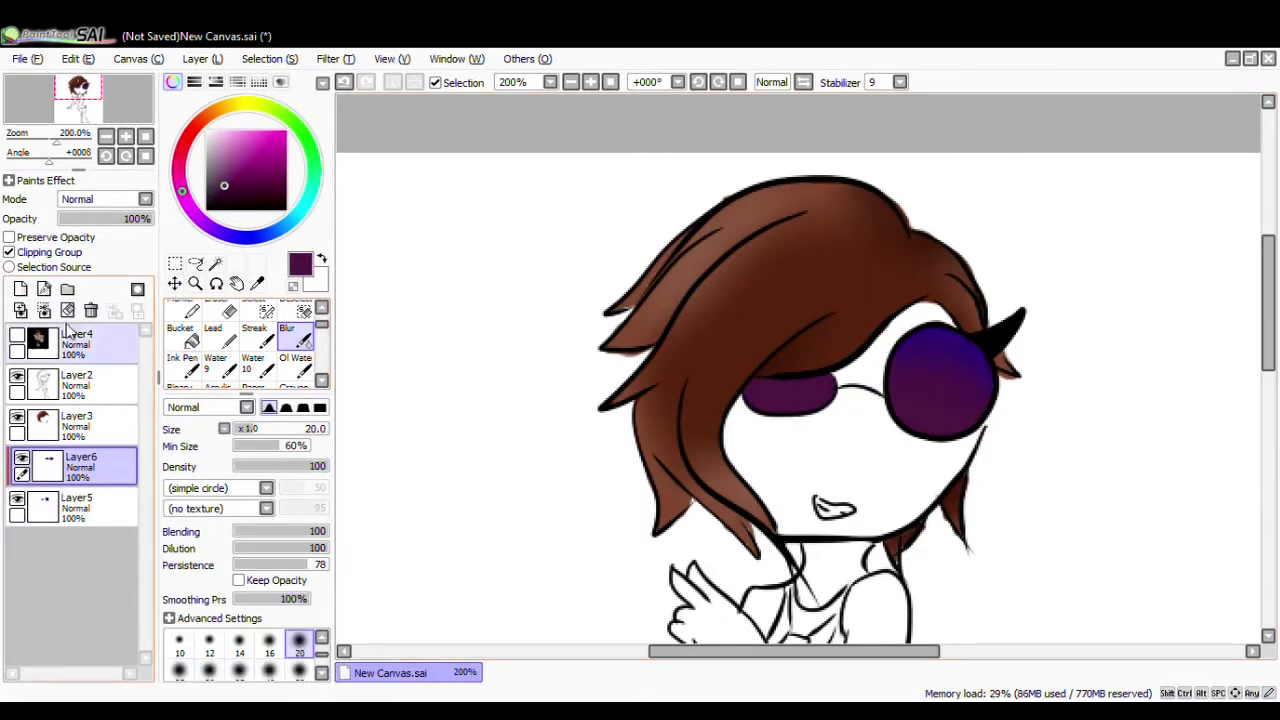
pyautogui.click(44, 310)
# - Add a new layer above Layer5, sample reddish brown from the reference's sunglasses and hide the reference
pyautogui.click(20, 289)
pyautogui.click(18, 336)
pyautogui.rightClick(667, 307)
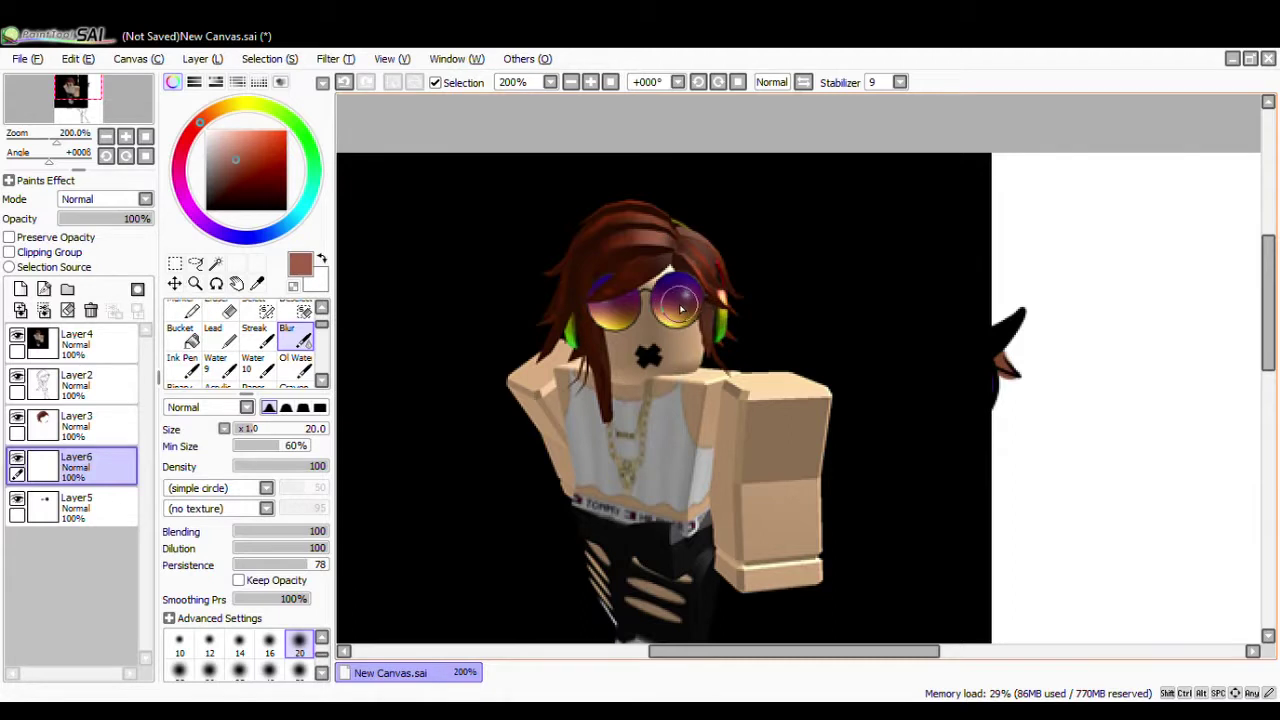
pyautogui.rightClick(682, 307)
pyautogui.rightClick(666, 305)
pyautogui.rightClick(677, 307)
pyautogui.click(18, 336)
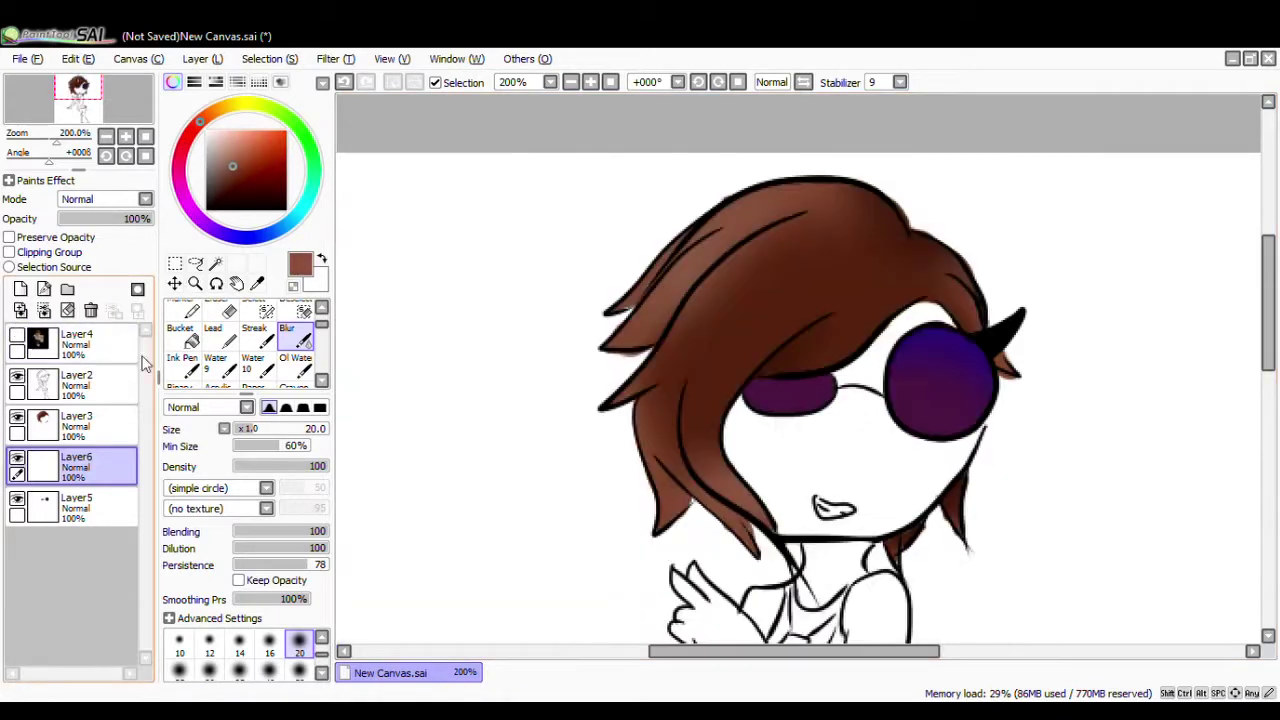
# - Brighten the reddish brown and paint it across the lower part of both lenses with the Ink Pen
pyautogui.press('n')
pyautogui.moveTo(902, 409); pyautogui.dragTo(962, 424)
pyautogui.hotkey('ctrl', 'z')
pyautogui.click(250, 154)
pyautogui.moveTo(760, 396)
pyautogui.mouseDown()
pyautogui.moveTo(910, 384)
pyautogui.moveTo(913, 443)
pyautogui.moveTo(871, 407)
pyautogui.mouseUp()
# - Clip the reddish layer to the lenses, blend it with the Blur tool and merge it into Layer5
pyautogui.click(10, 252)
pyautogui.click(293, 337)
pyautogui.click(44, 310)
# - Paint golden yellow sampled from the reference's sunglasses along the bottom of both lenses on a new layer
pyautogui.click(20, 290)
pyautogui.click(17, 336)
pyautogui.rightClick(677, 323)
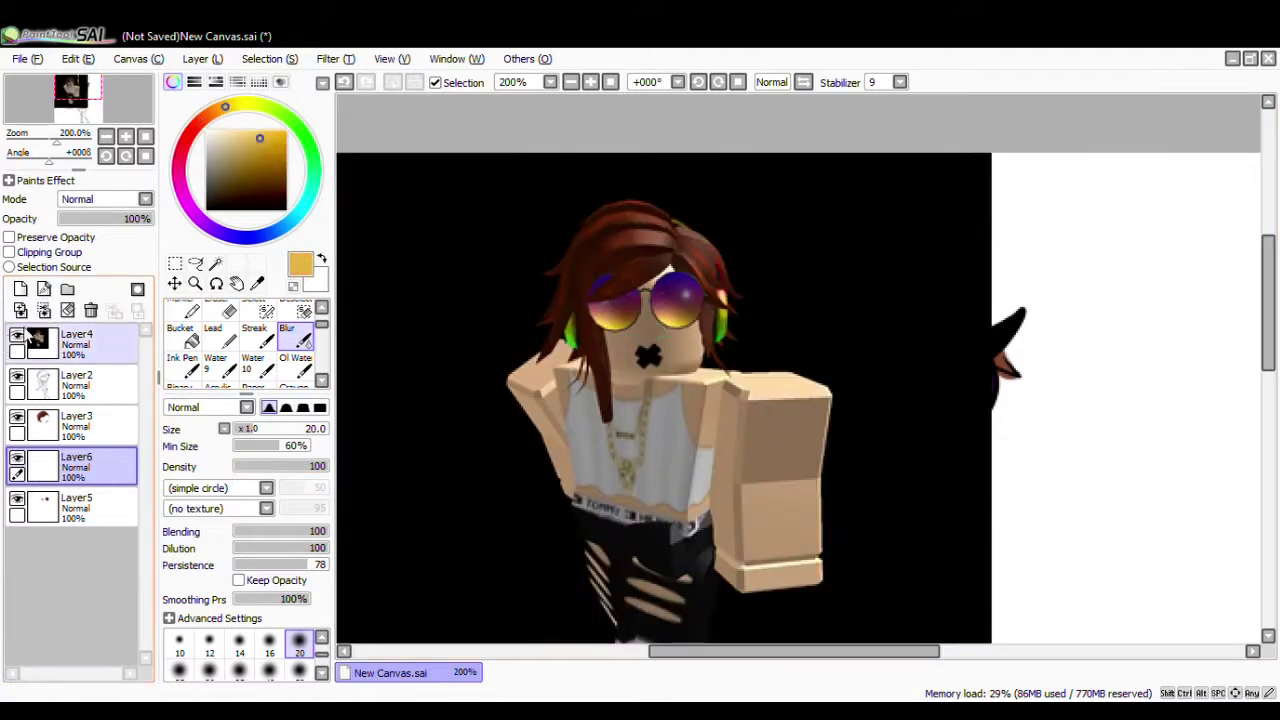
pyautogui.click(17, 334)
pyautogui.click(181, 357)
pyautogui.click(179, 652)
pyautogui.moveTo(895, 415); pyautogui.dragTo(940, 440)
pyautogui.moveTo(756, 402)
pyautogui.mouseDown()
pyautogui.moveTo(822, 405)
pyautogui.moveTo(760, 379)
pyautogui.moveTo(816, 377)
pyautogui.moveTo(745, 412)
pyautogui.mouseUp()
# - Clip the golden yellow to the lenses, blend it with the Blur tool and merge it into Layer5
pyautogui.click(38, 253)
pyautogui.click(294, 337)
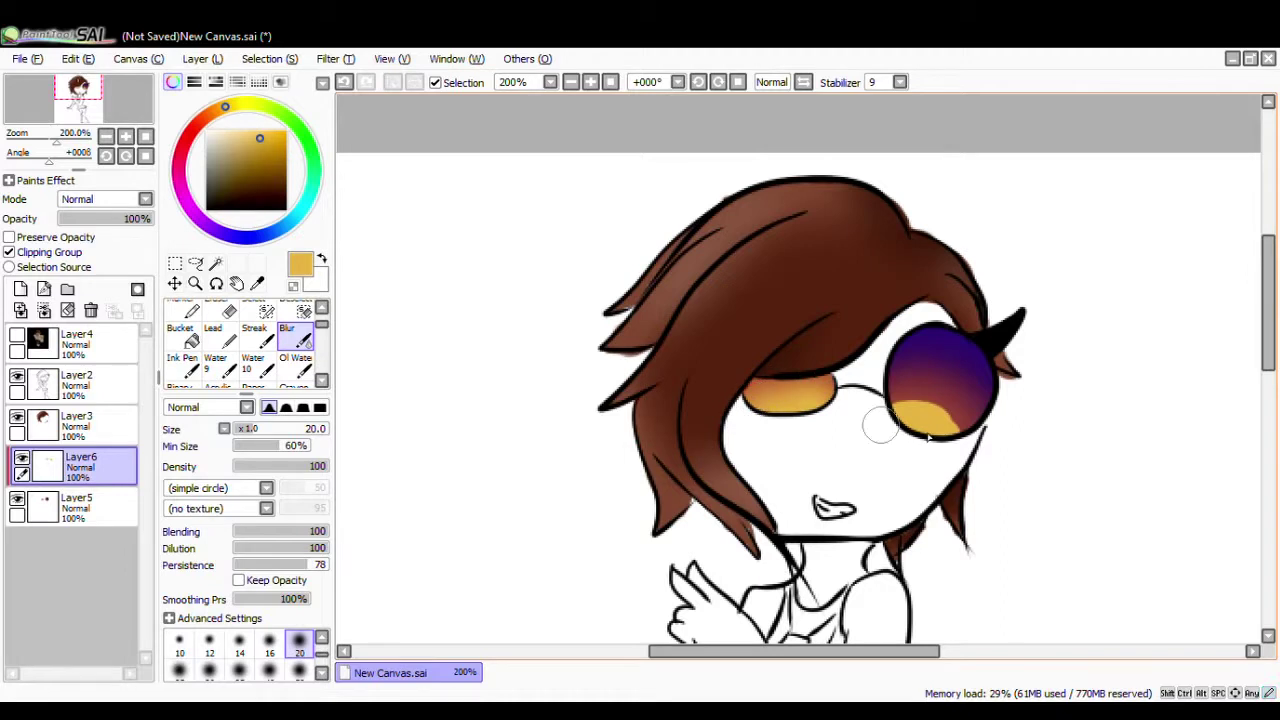
pyautogui.moveTo(905, 410); pyautogui.dragTo(931, 447)
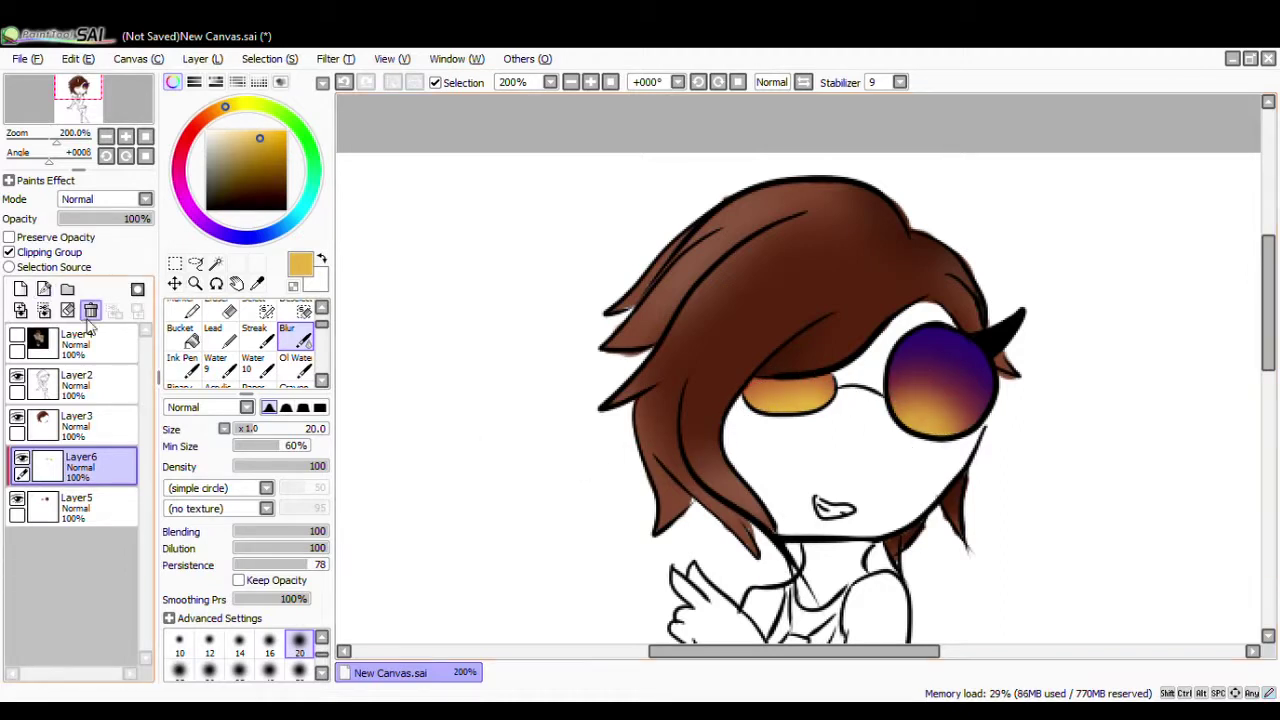
pyautogui.click(44, 311)
# - Paint a blurred white glow with a crisp white highlight spot on the large round lens on a new layer
pyautogui.click(20, 290)
pyautogui.rightClick(500, 260)
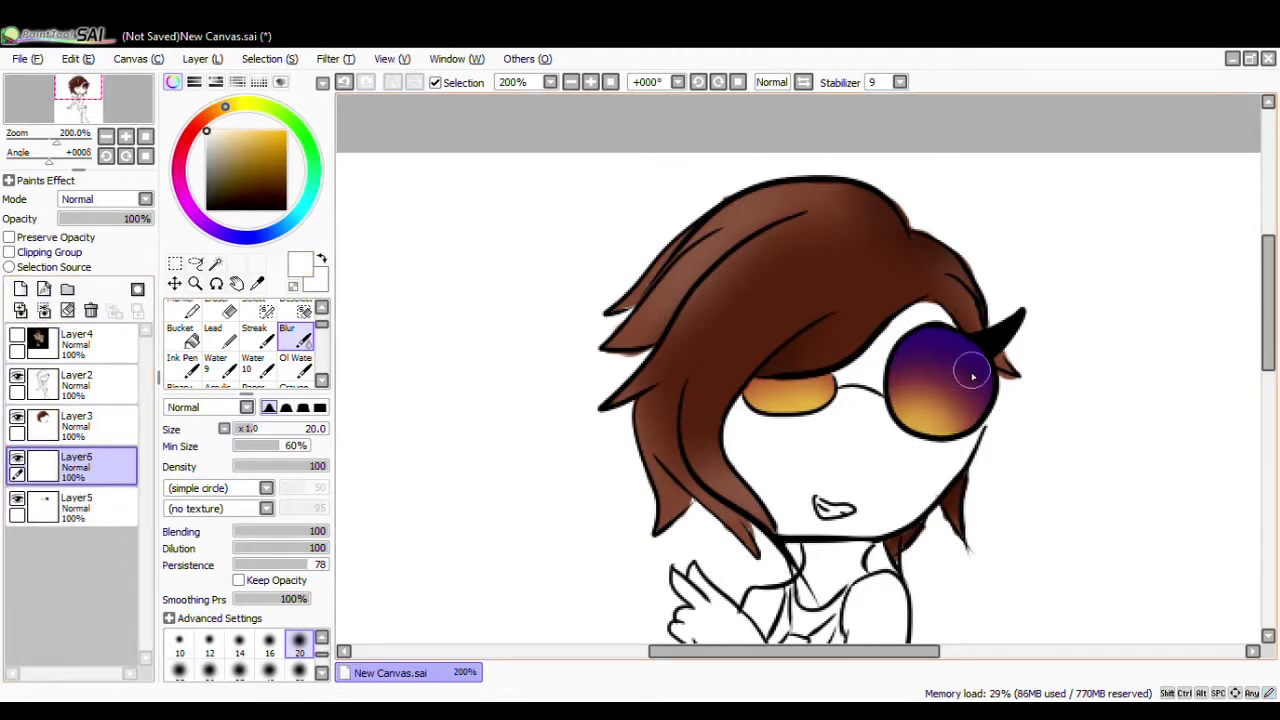
pyautogui.click(182, 367)
pyautogui.moveTo(967, 364); pyautogui.dragTo(960, 376)
pyautogui.click(295, 337)
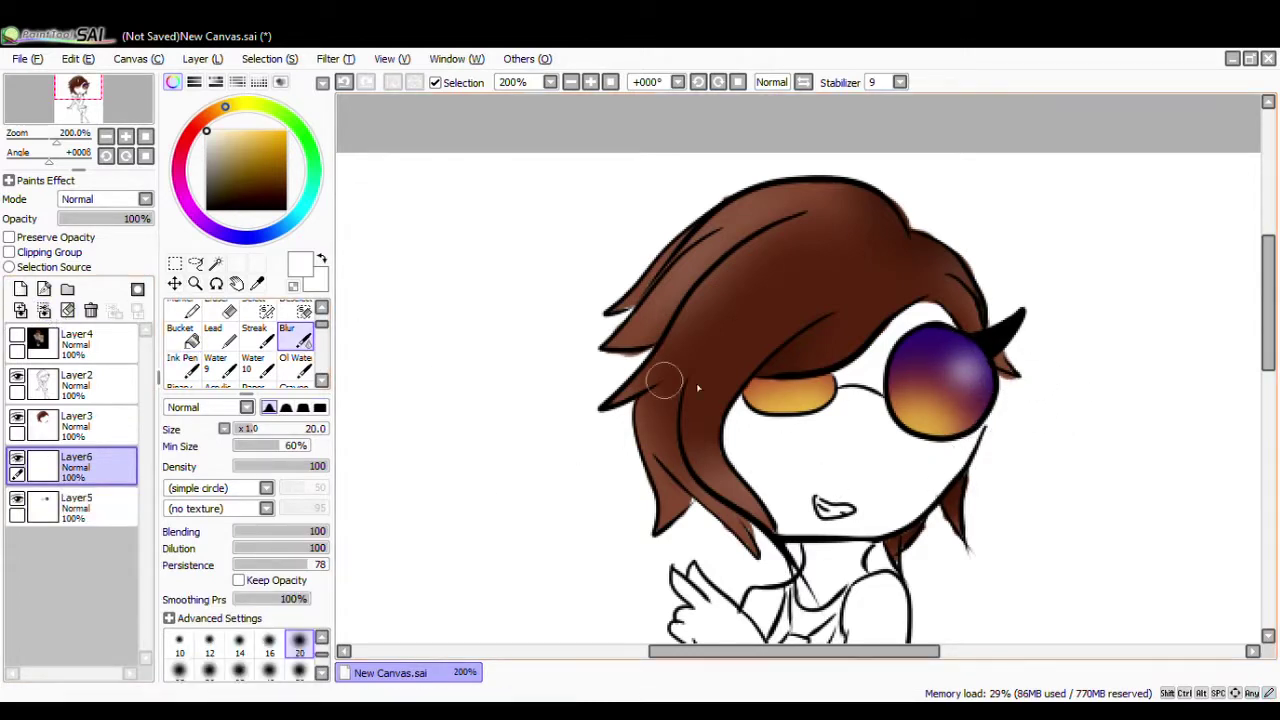
pyautogui.press('n')
pyautogui.moveTo(955, 365); pyautogui.dragTo(968, 372)
# - Erase the old mouth from the line art on Layer2 and sample black from the outlines
pyautogui.moveTo(1265, 284)
pyautogui.mouseDown()
pyautogui.moveTo(1250, 350)
pyautogui.moveTo(1243, 302)
pyautogui.mouseUp()
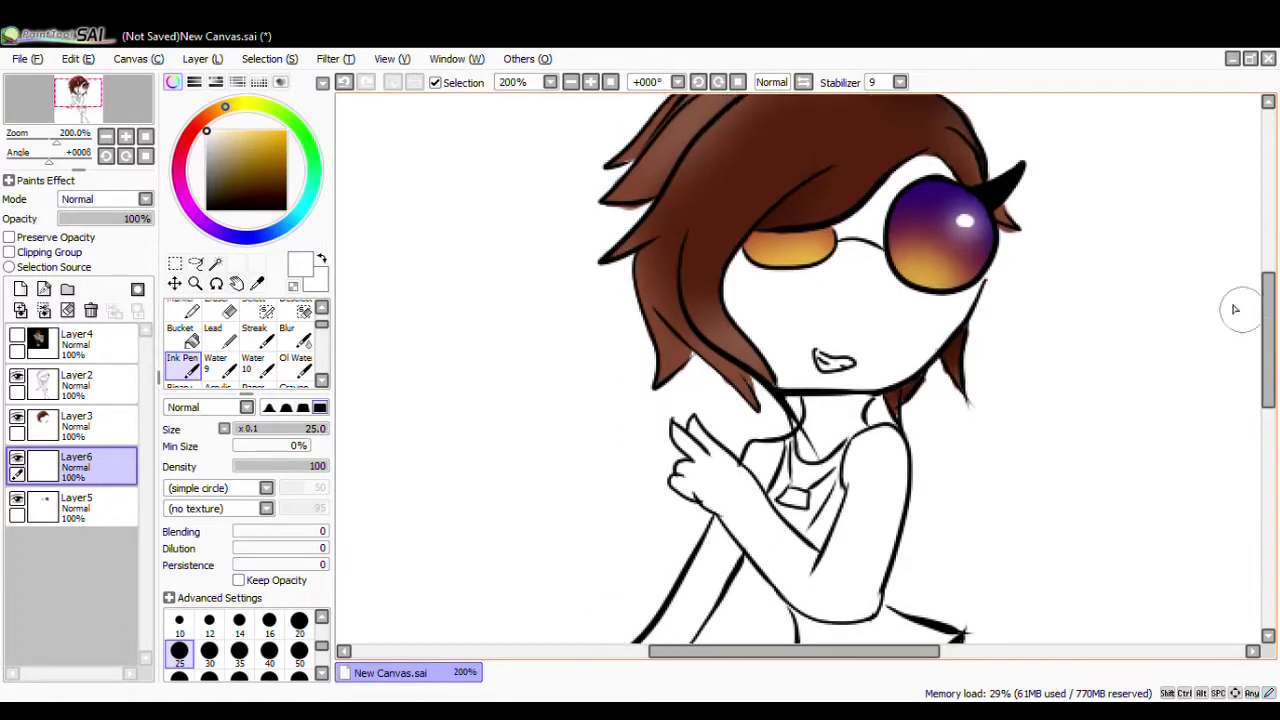
pyautogui.click(75, 385)
pyautogui.press('e')
pyautogui.press('n')
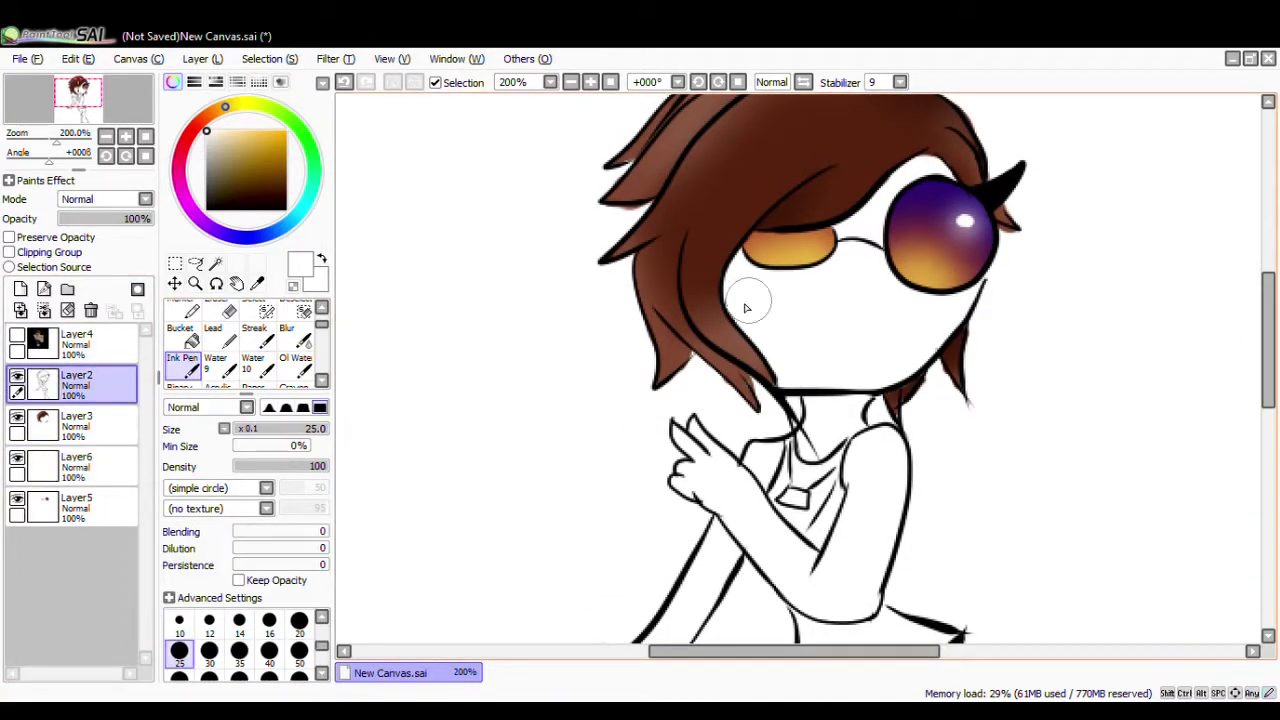
pyautogui.keyDown('alt'); pyautogui.click(617, 258); pyautogui.keyUp('alt')
pyautogui.rightClick(1002, 185)
pyautogui.hotkey('ctrl', 'z')
pyautogui.moveTo(825, 348); pyautogui.dragTo(866, 361)
pyautogui.hotkey('ctrl', 'z')
pyautogui.hotkey('ctrl', 'z')
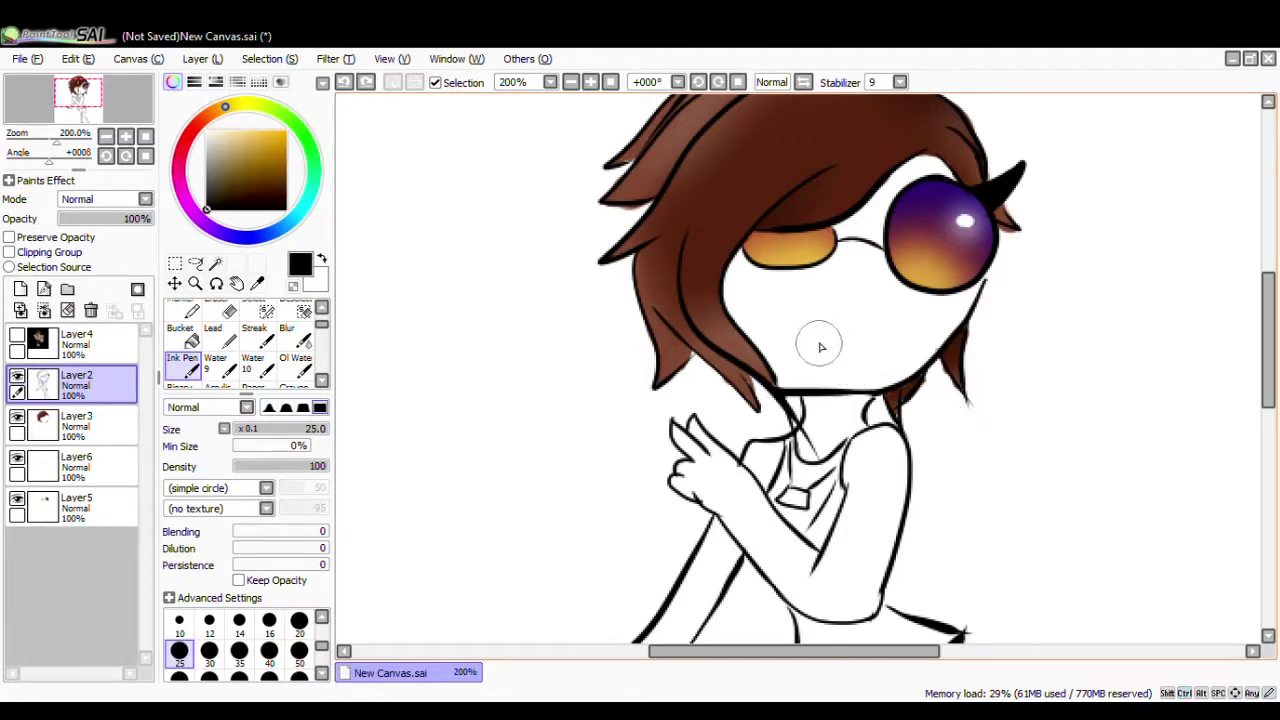
pyautogui.hotkey('ctrl', 'z')
pyautogui.moveTo(872, 349); pyautogui.dragTo(877, 354)
pyautogui.hotkey('ctrl', 'z')
pyautogui.hotkey('ctrl', 'z')
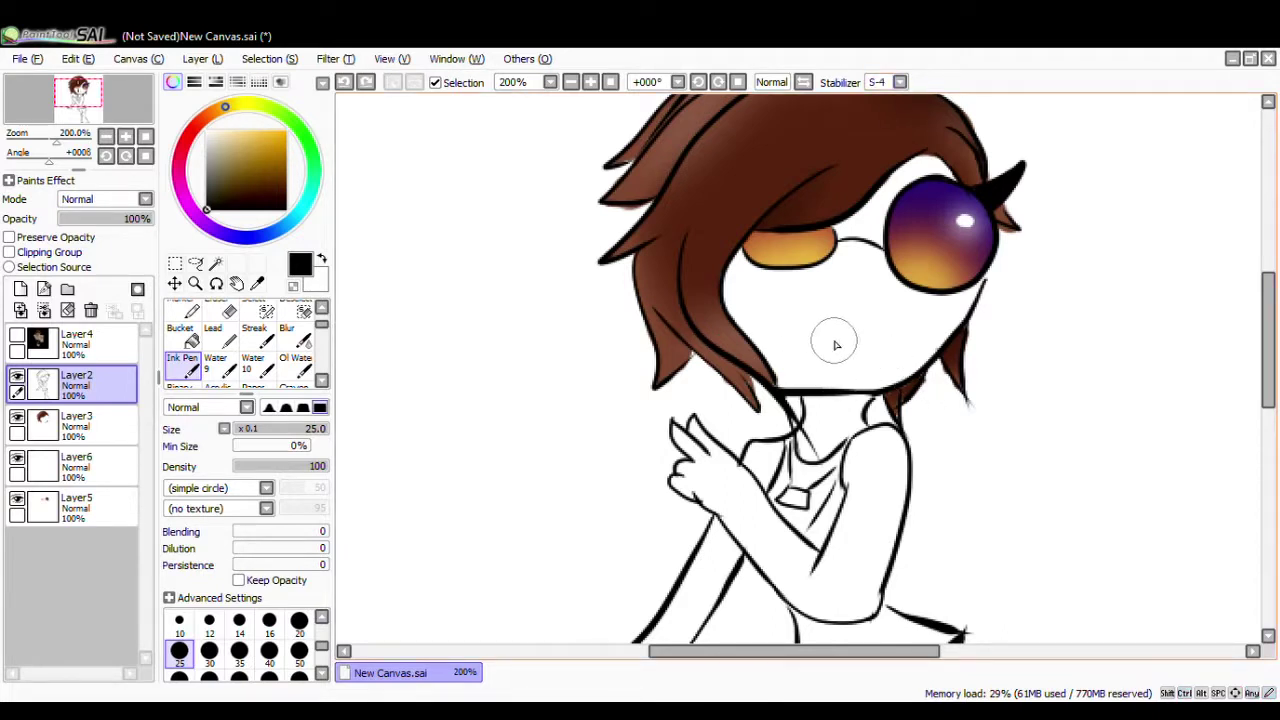
pyautogui.hotkey('ctrl', 'z')
pyautogui.hotkey('ctrl', 'z')
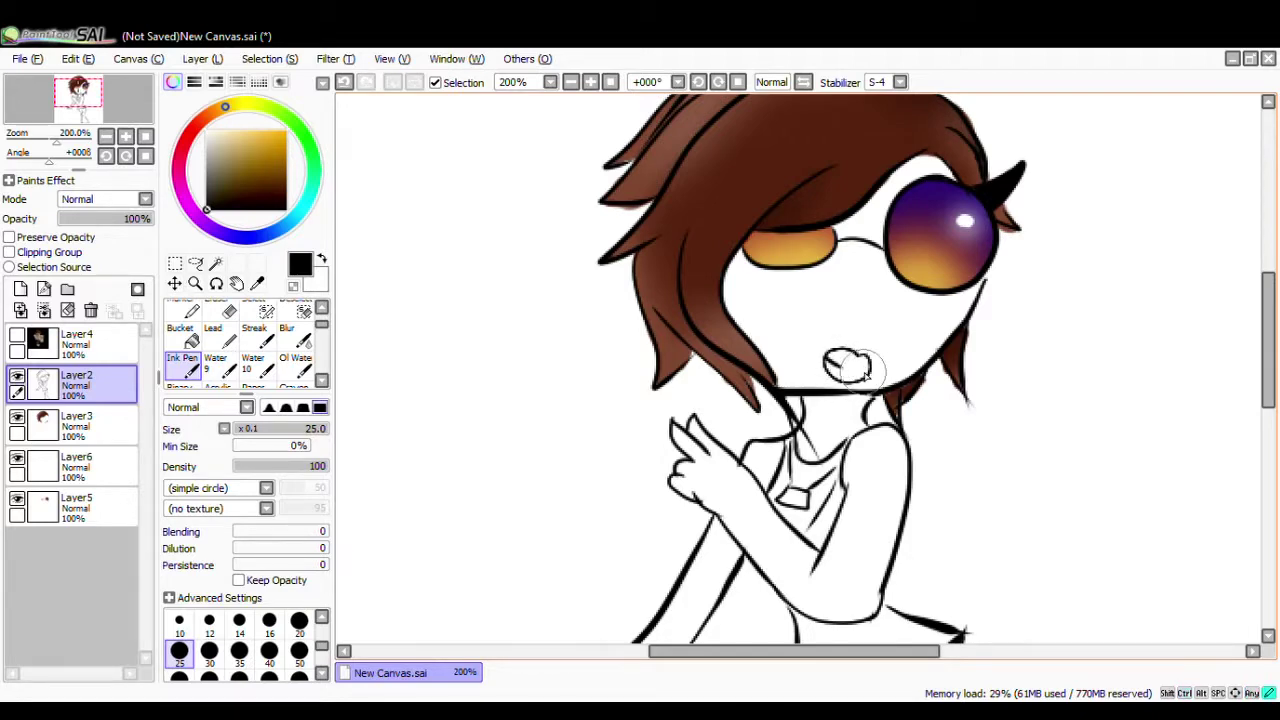
pyautogui.moveTo(1267, 356)
pyautogui.mouseDown()
pyautogui.moveTo(1258, 314)
pyautogui.moveTo(1260, 373)
pyautogui.mouseUp()
pyautogui.hotkey('ctrl', 'z')
pyautogui.hotkey('ctrl', 'z')
pyautogui.moveTo(836, 278)
pyautogui.mouseDown()
pyautogui.moveTo(857, 287)
pyautogui.moveTo(852, 301)
pyautogui.moveTo(866, 297)
pyautogui.moveTo(856, 308)
pyautogui.moveTo(866, 297)
pyautogui.mouseUp()
pyautogui.hotkey('ctrl', 'z')
pyautogui.hotkey('ctrl', 'z')
pyautogui.moveTo(828, 294); pyautogui.dragTo(850, 297)
pyautogui.hotkey('ctrl', 'z')
pyautogui.hotkey('ctrl', 'z')
pyautogui.moveTo(1268, 332); pyautogui.dragTo(1269, 297)
pyautogui.hotkey('ctrl', 'z')
pyautogui.hotkey('ctrl', 'z')
pyautogui.moveTo(829, 434)
pyautogui.mouseDown()
pyautogui.moveTo(850, 457)
pyautogui.moveTo(872, 457)
pyautogui.moveTo(866, 438)
pyautogui.mouseUp()
pyautogui.hotkey('ctrl', 'z')
pyautogui.hotkey('ctrl', 'z')
pyautogui.moveTo(838, 431); pyautogui.dragTo(828, 437)
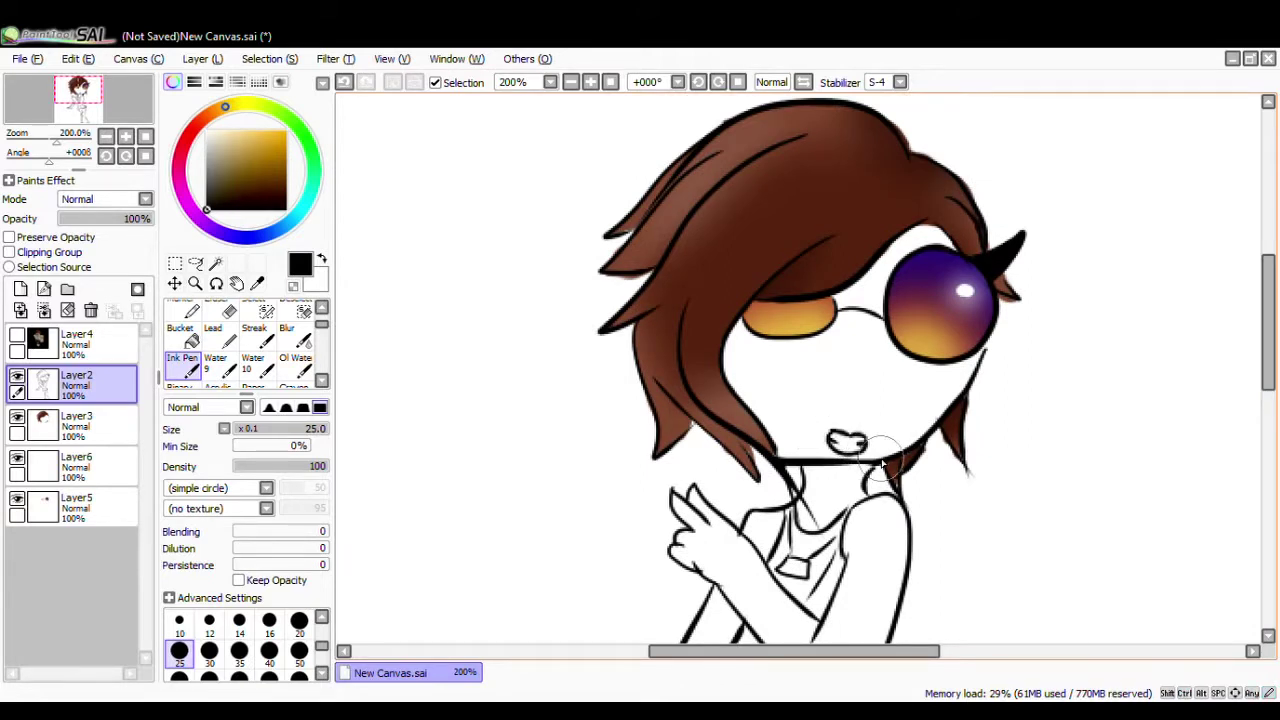
pyautogui.hotkey('ctrl', 'z')
pyautogui.hotkey('ctrl', 'z')
pyautogui.hotkey('ctrl', 'z')
pyautogui.hotkey('ctrl', 'z')
# - Draw a slim curved mouth line with a short lower-lip stroke beneath it using the black Ink Pen
pyautogui.moveTo(828, 420)
pyautogui.mouseDown()
pyautogui.moveTo(882, 420)
pyautogui.moveTo(853, 432)
pyautogui.moveTo(868, 430)
pyautogui.mouseUp()
pyautogui.hotkey('ctrl', 'z')
pyautogui.hotkey('ctrl', 'z')
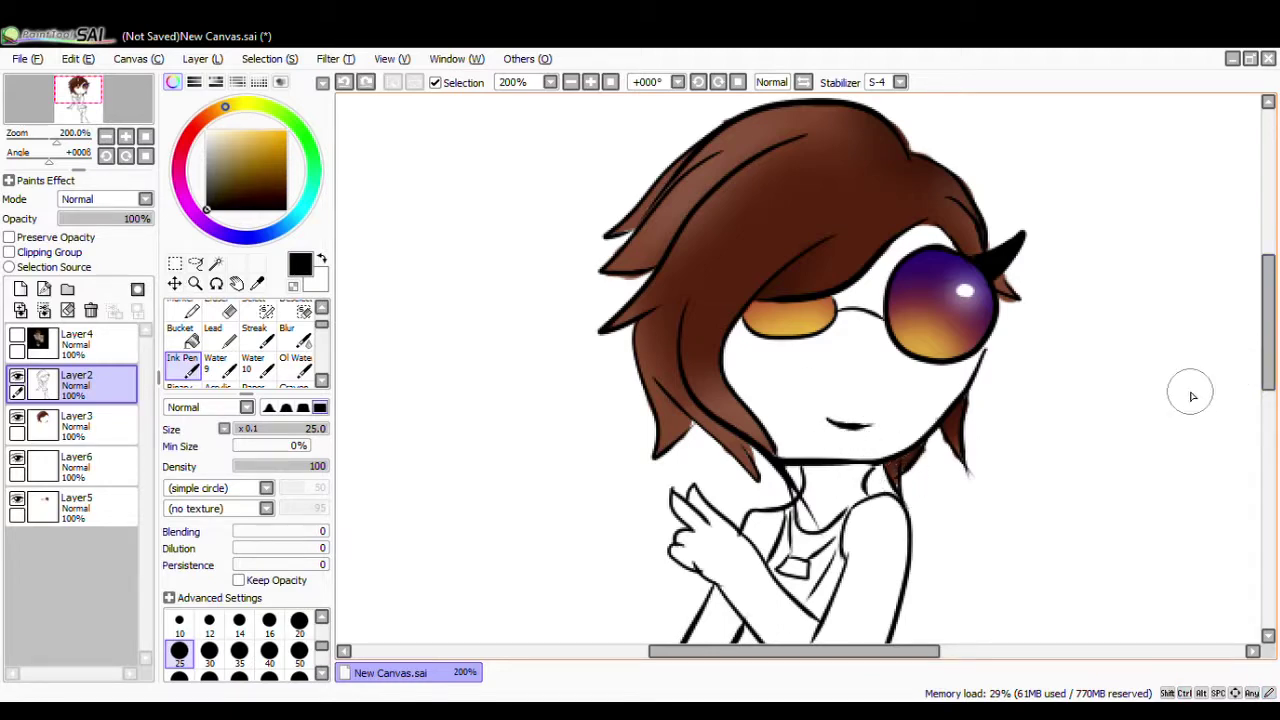
pyautogui.scroll(3, 745, 457)
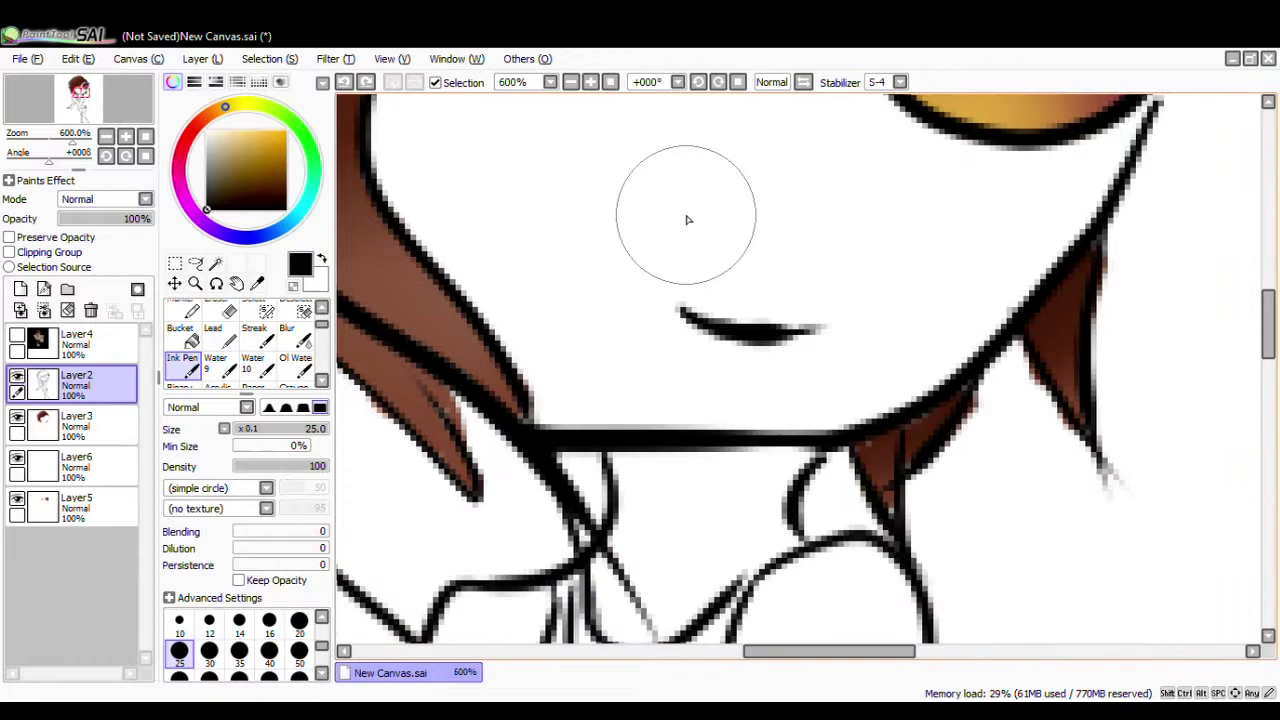
pyautogui.moveTo(720, 372); pyautogui.dragTo(796, 377)
pyautogui.hotkey('ctrl', 'z')
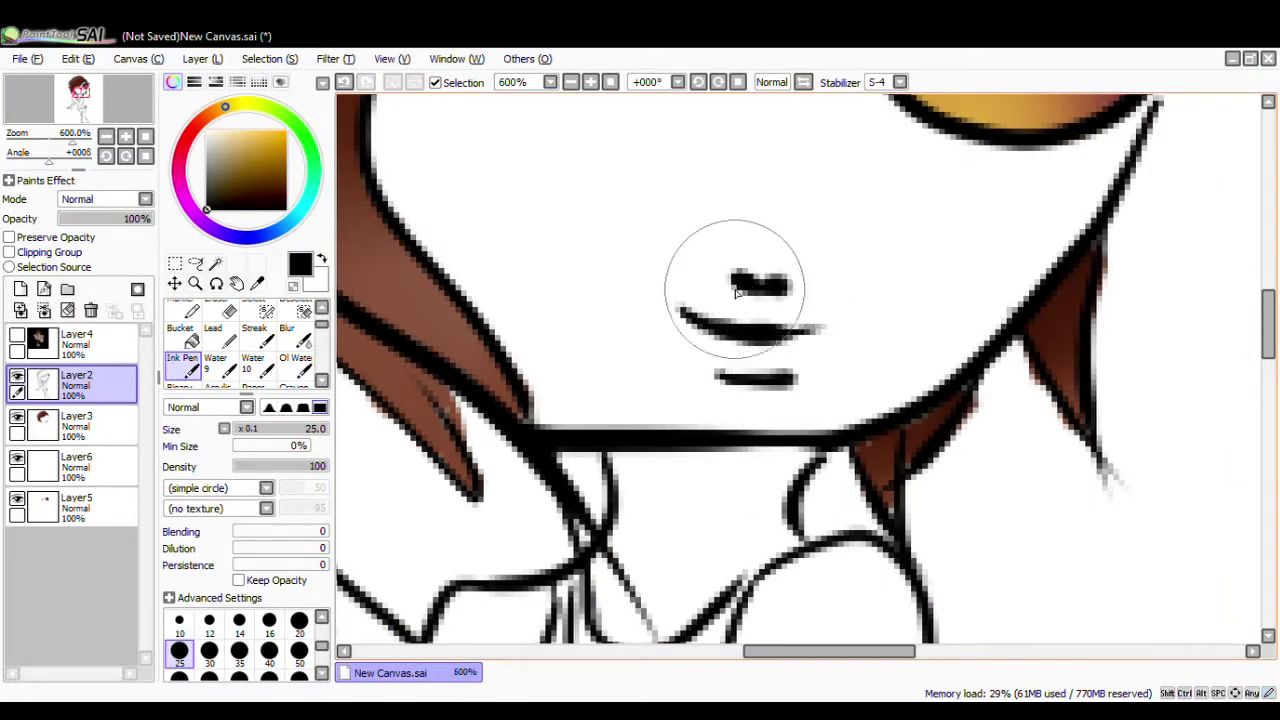
# - Refine the small black mark above the mouth into a shallow dip using the eraser and Ink Pen
pyautogui.scroll(-5, 886, 386)
pyautogui.scroll(4, 890, 388)
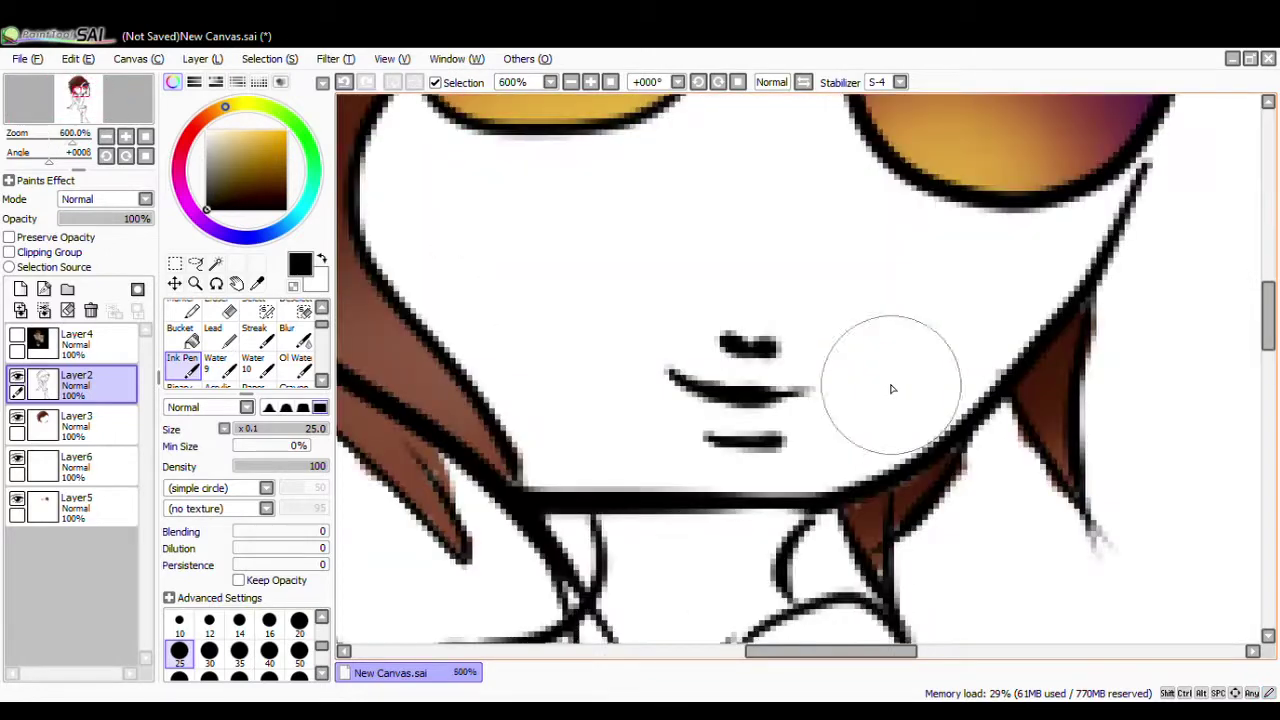
pyautogui.press('e')
pyautogui.moveTo(732, 343)
pyautogui.mouseDown()
pyautogui.moveTo(771, 354)
pyautogui.moveTo(750, 362)
pyautogui.moveTo(781, 349)
pyautogui.mouseUp()
pyautogui.press('n')
pyautogui.hotkey('ctrl', 'z')
# - Merge the white lens highlight layer into the lens colour layer below it
pyautogui.scroll(-3, 970, 415)
pyautogui.moveTo(1268, 318)
pyautogui.mouseDown()
pyautogui.moveTo(1268, 407)
pyautogui.moveTo(1262, 285)
pyautogui.moveTo(1262, 340)
pyautogui.mouseUp()
pyautogui.click(45, 462)
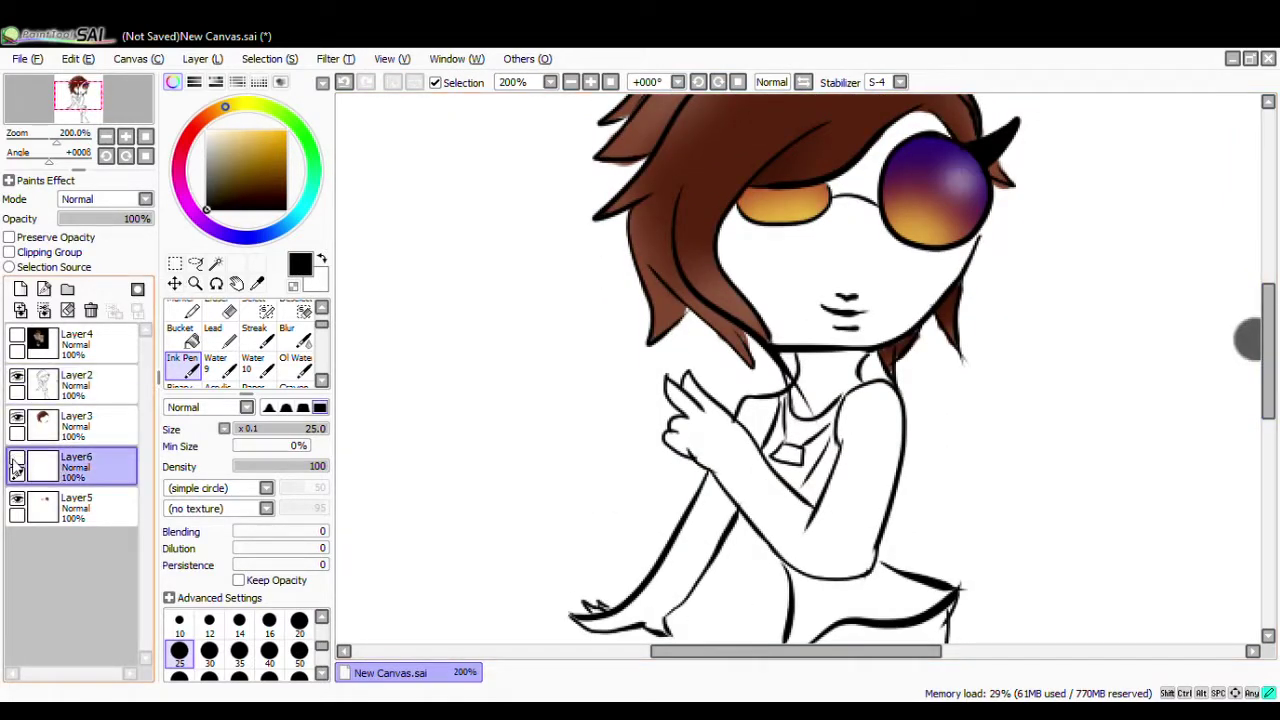
pyautogui.click(41, 310)
# - Add a new layer at the bottom of the layer stack and sample light peach from the reference's arm
pyautogui.click(21, 290)
pyautogui.moveTo(76, 462); pyautogui.dragTo(78, 528)
pyautogui.click(17, 336)
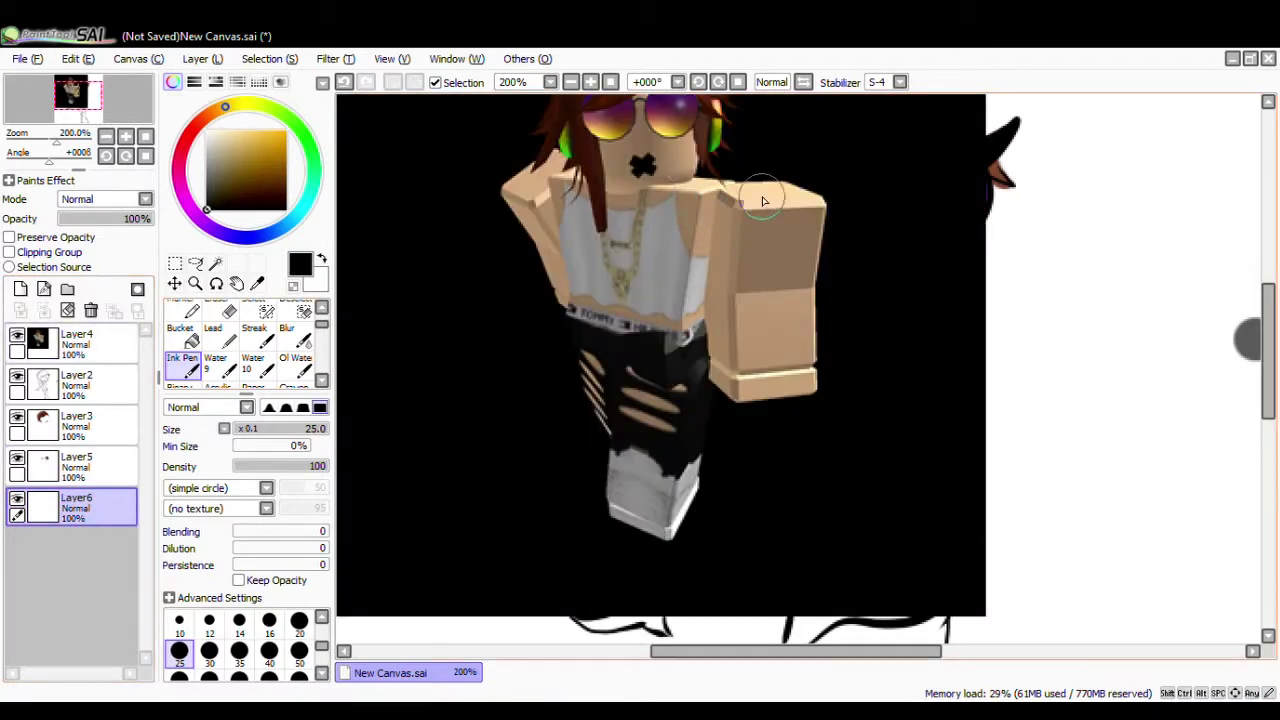
pyautogui.rightClick(761, 199)
# - Hide the reference layer and fill the face, including the forehead area between the lenses, with the sampled light peach
pyautogui.click(17, 336)
pyautogui.moveTo(808, 270)
pyautogui.mouseDown()
pyautogui.moveTo(880, 296)
pyautogui.moveTo(797, 332)
pyautogui.mouseUp()
pyautogui.click(184, 337)
pyautogui.click(772, 264)
pyautogui.hotkey('ctrl', 'z')
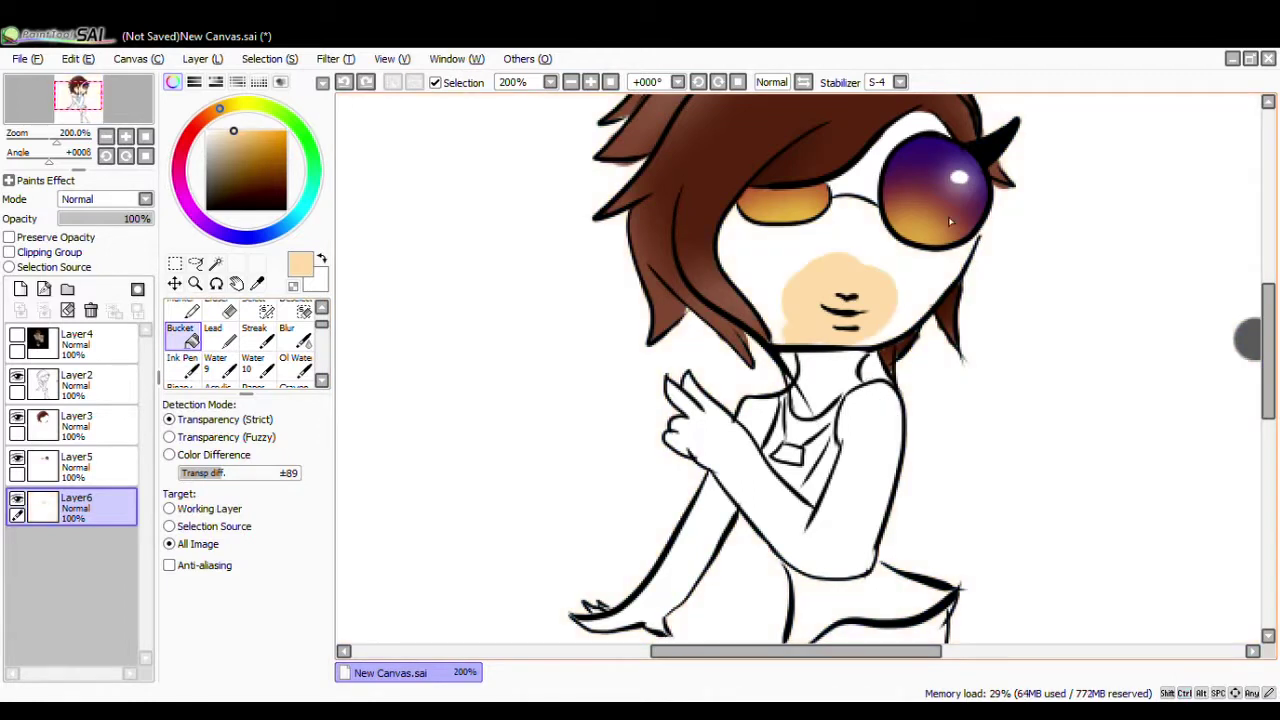
pyautogui.click(183, 362)
pyautogui.click(188, 338)
pyautogui.click(772, 266)
pyautogui.click(863, 188)
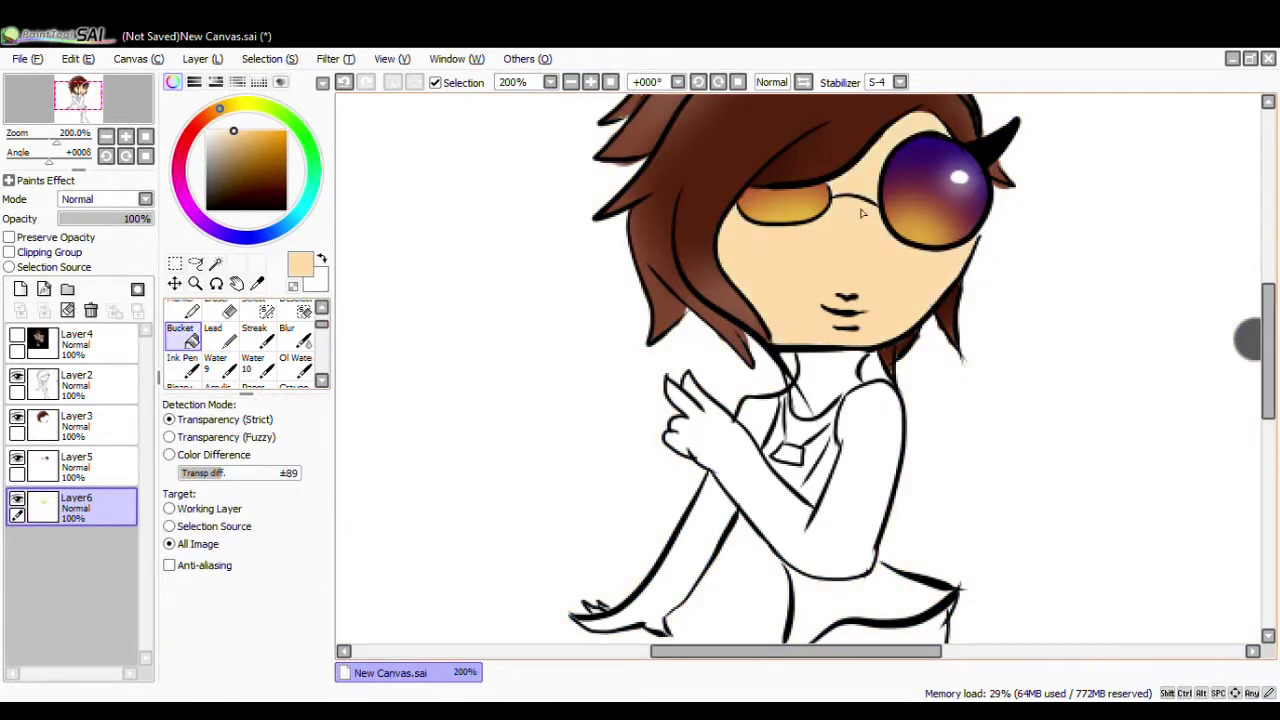
# - Fill the neck, both arms and both hands with the same light peach on the skin layer
pyautogui.click(867, 437)
pyautogui.click(824, 384)
pyautogui.click(759, 413)
pyautogui.click(694, 540)
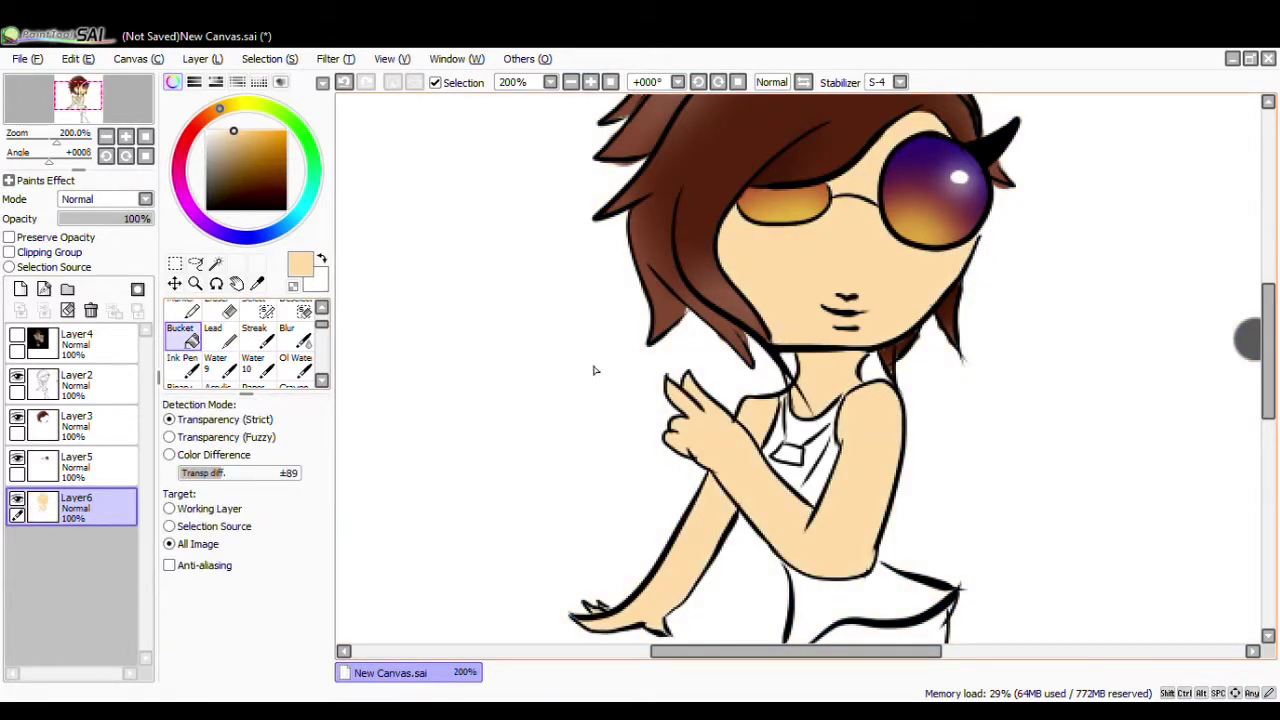
pyautogui.press('e')
pyautogui.click(786, 381)
# - Add a layer above the skin and paint darker peach Ink Pen shadows under the chin, at the forehead and along the hair edge
pyautogui.click(20, 289)
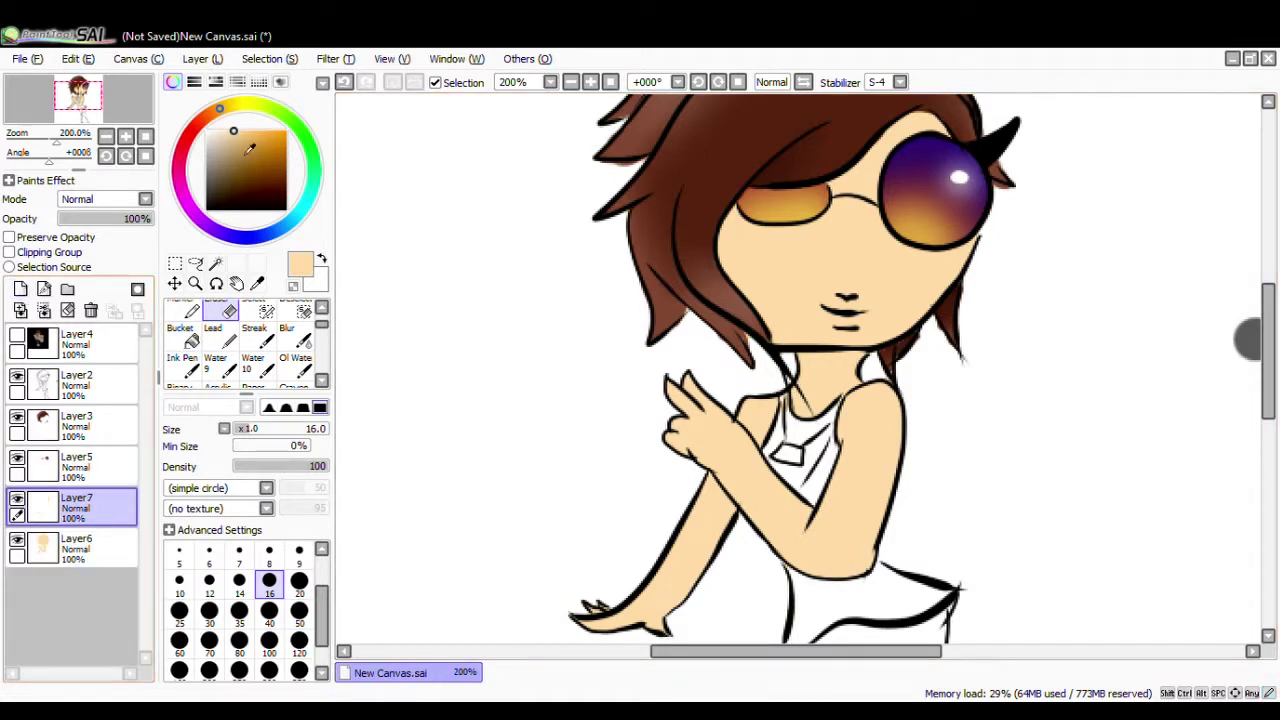
pyautogui.click(246, 131)
pyautogui.press('n')
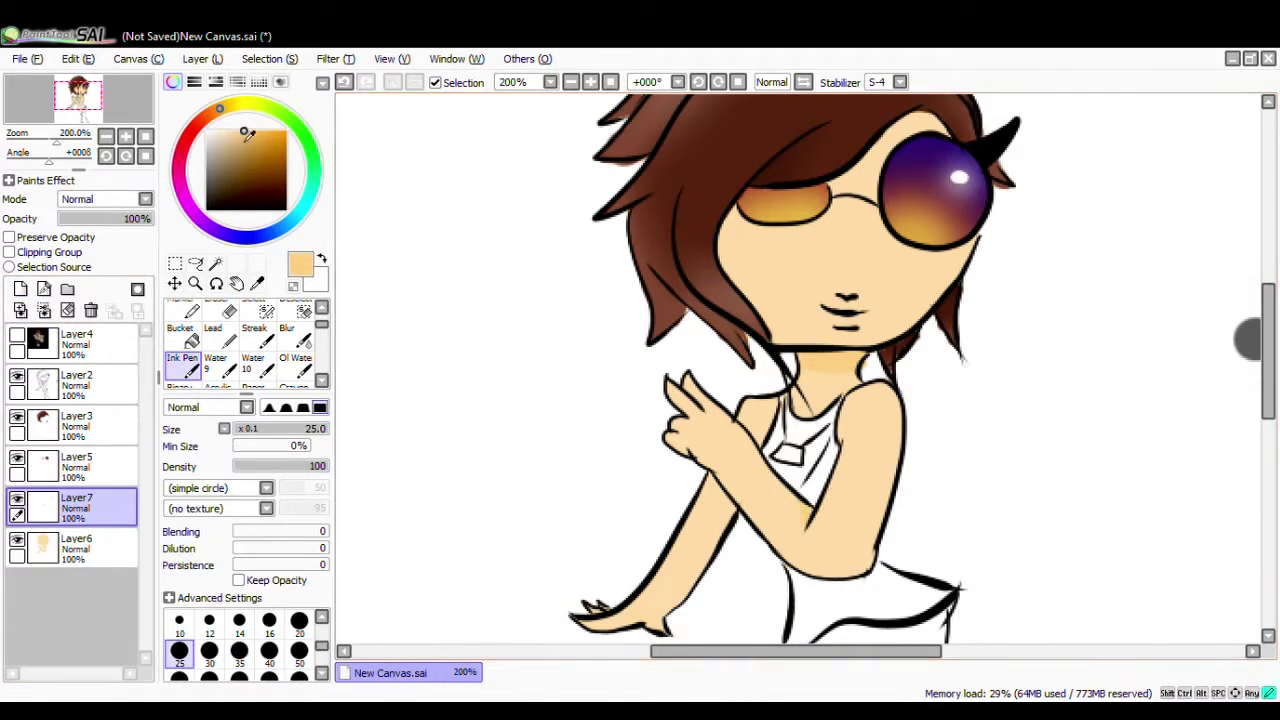
pyautogui.moveTo(806, 356); pyautogui.dragTo(857, 361)
pyautogui.rightClick(829, 372)
pyautogui.moveTo(924, 124); pyautogui.dragTo(905, 120)
pyautogui.moveTo(738, 226)
pyautogui.mouseDown()
pyautogui.moveTo(720, 228)
pyautogui.moveTo(728, 263)
pyautogui.mouseUp()
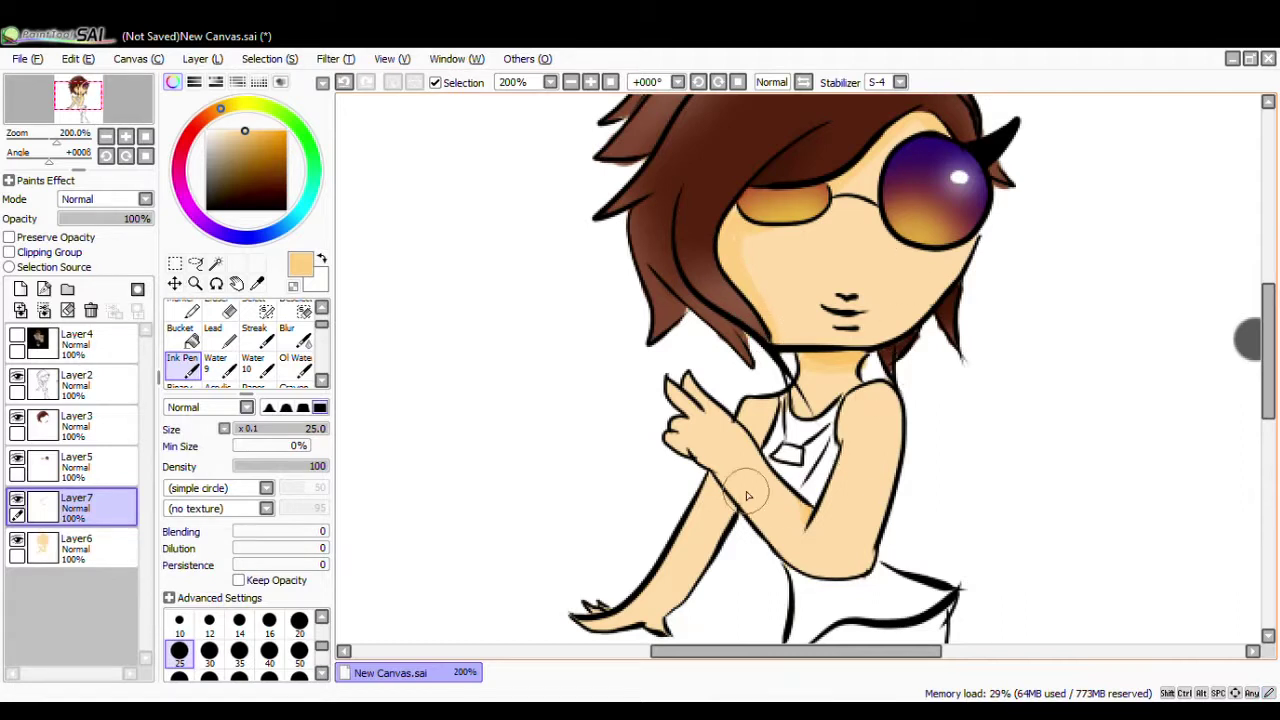
# - Shade the far shoulder beside the shirt strap in darker peach with the Ink Pen on the shading layer
pyautogui.click(221, 311)
pyautogui.click(78, 384)
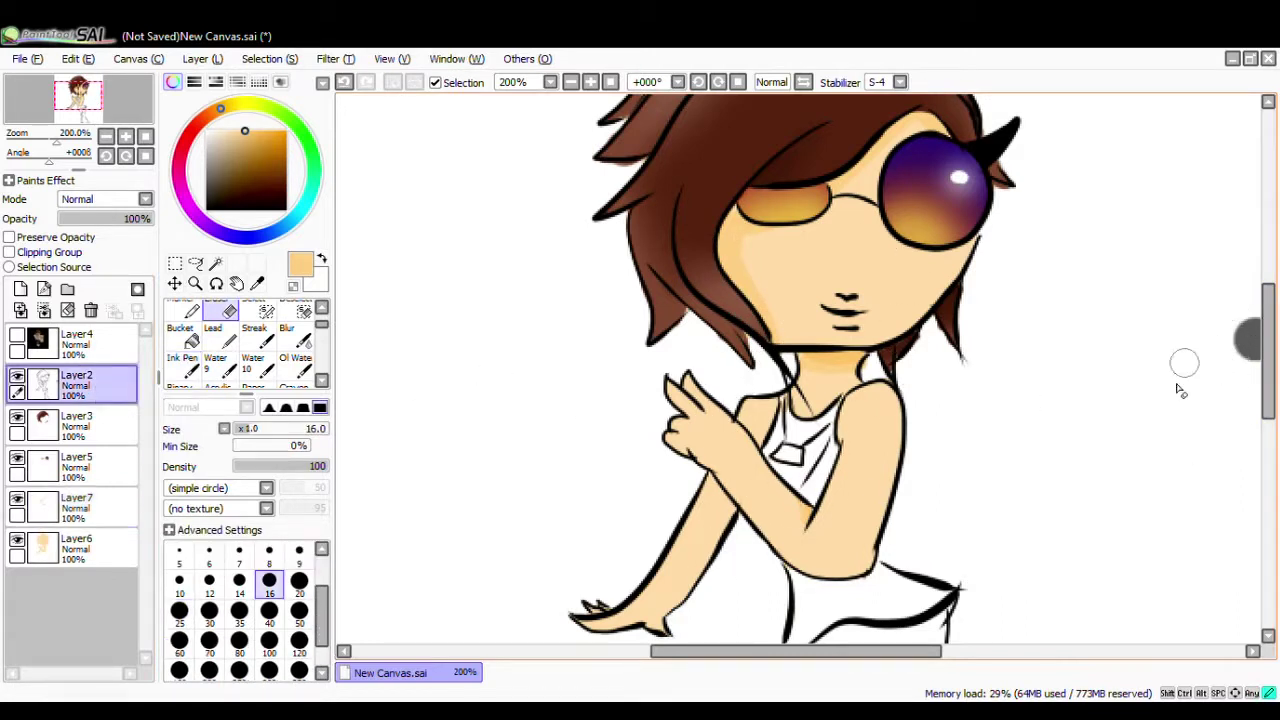
pyautogui.moveTo(1242, 340); pyautogui.dragTo(1268, 322)
pyautogui.click(76, 507)
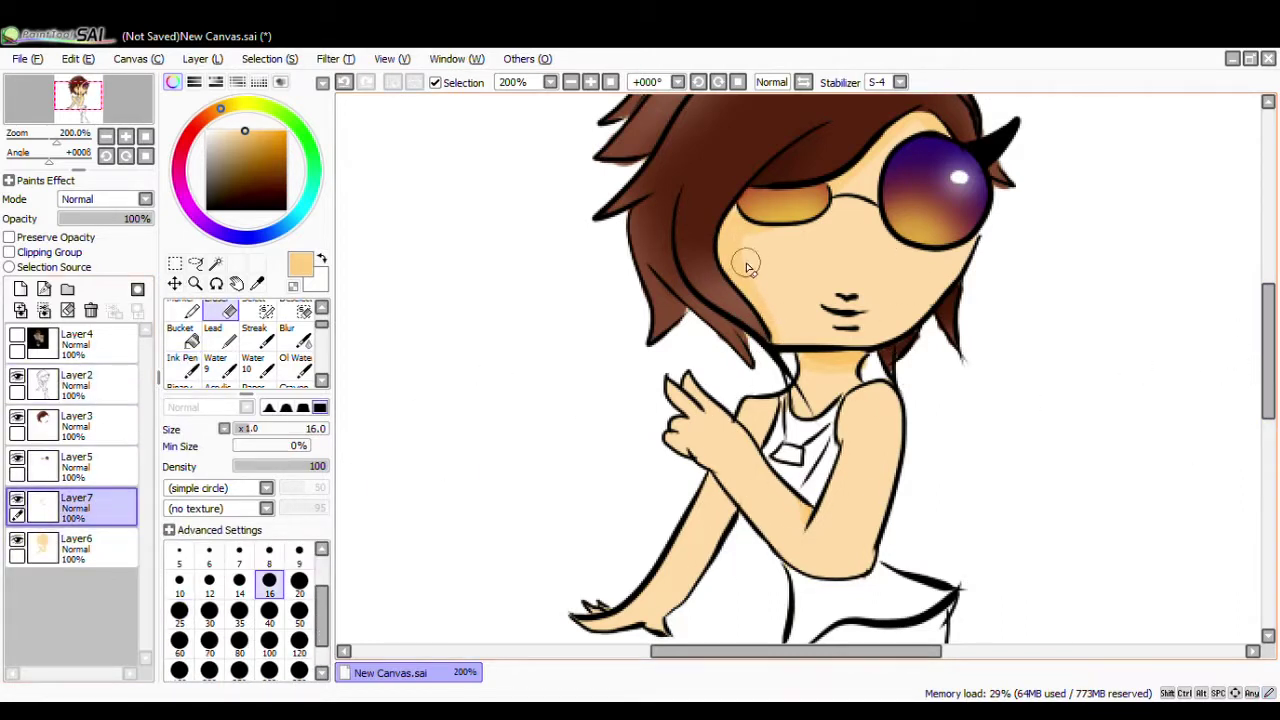
pyautogui.press('n')
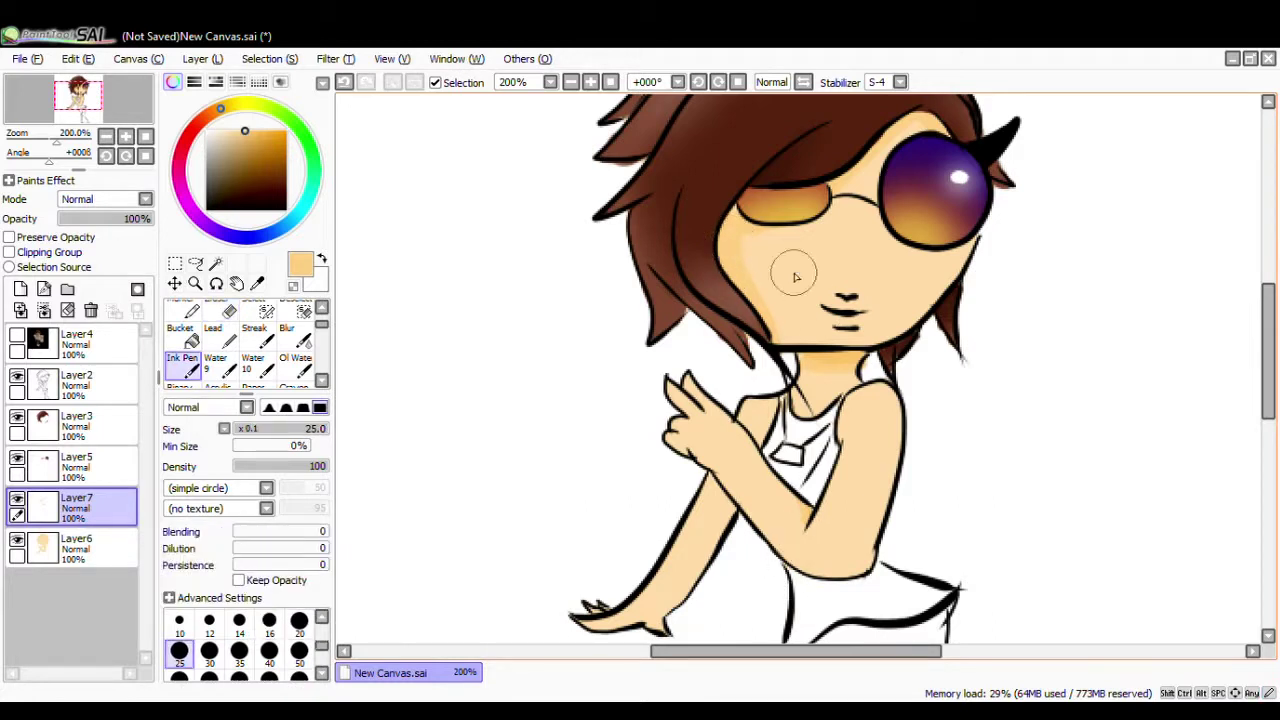
pyautogui.hotkey('ctrl', 'z')
pyautogui.moveTo(768, 401); pyautogui.dragTo(767, 426)
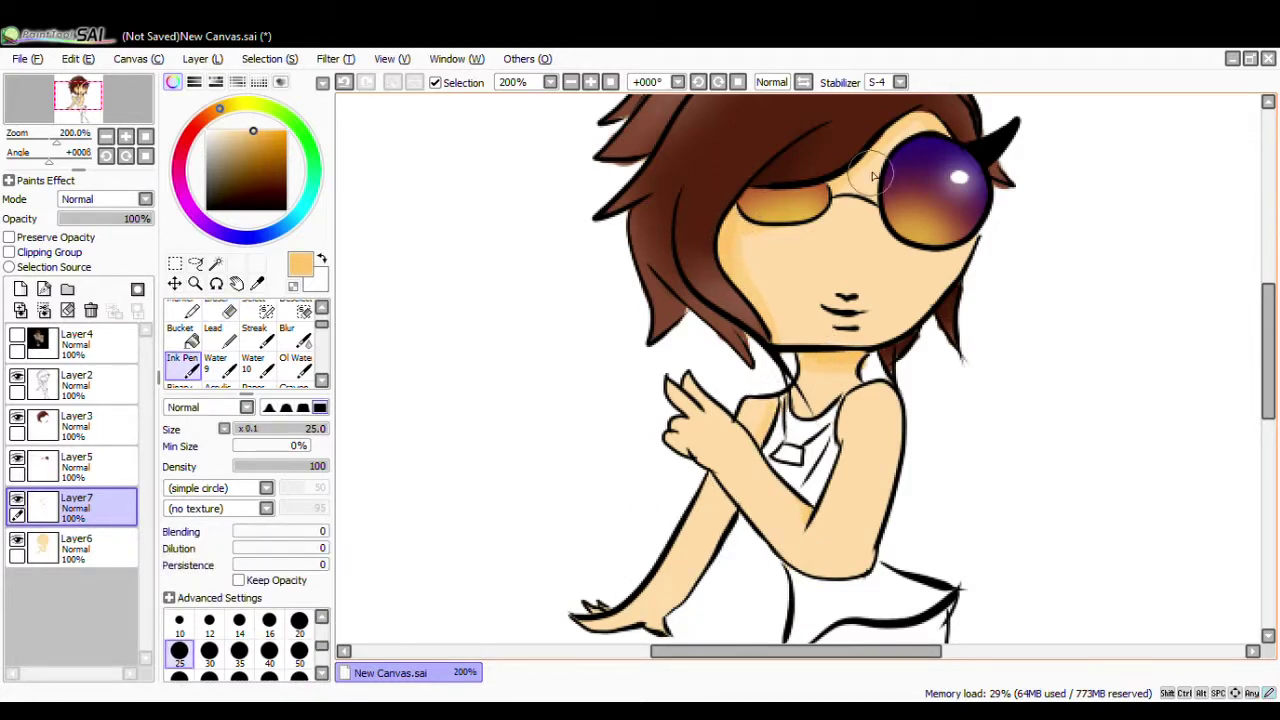
# - Paint pale cream highlights on the upper arm, cheeks and raised hand, and add a small black nose mark on the line art layer
pyautogui.click(234, 132)
pyautogui.moveTo(878, 430); pyautogui.dragTo(876, 424)
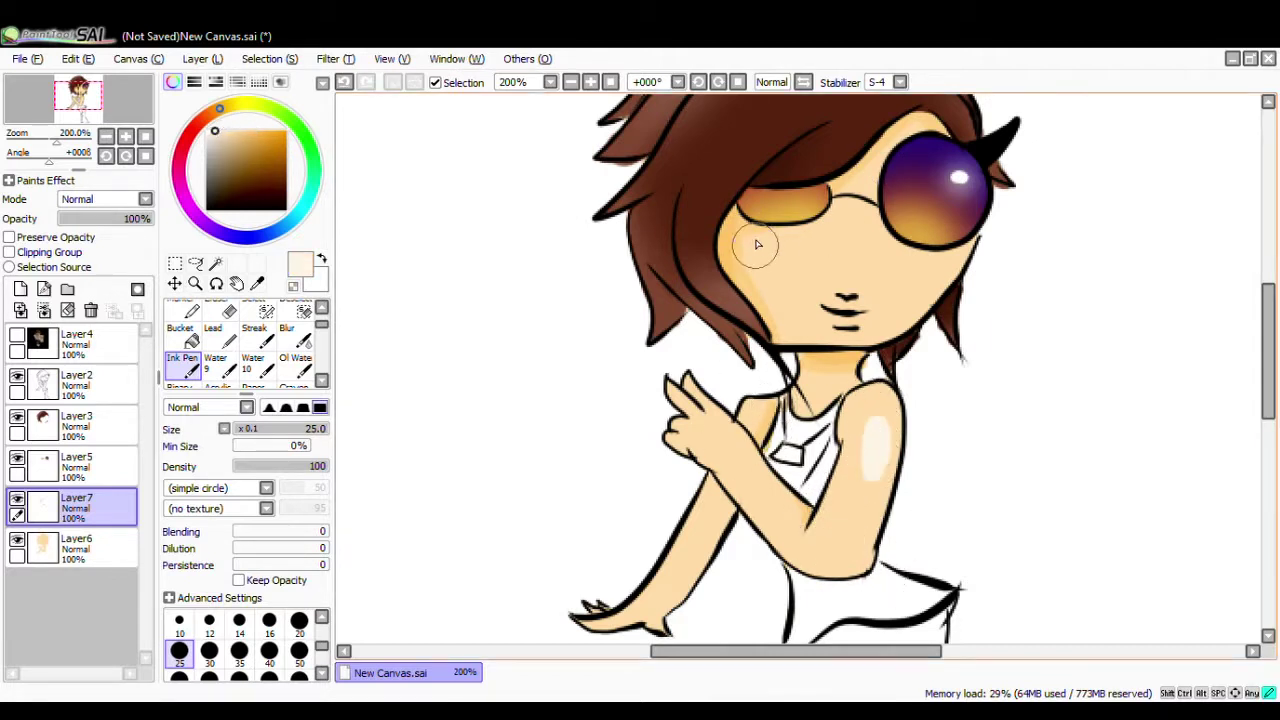
pyautogui.click(80, 388)
pyautogui.rightClick(993, 151)
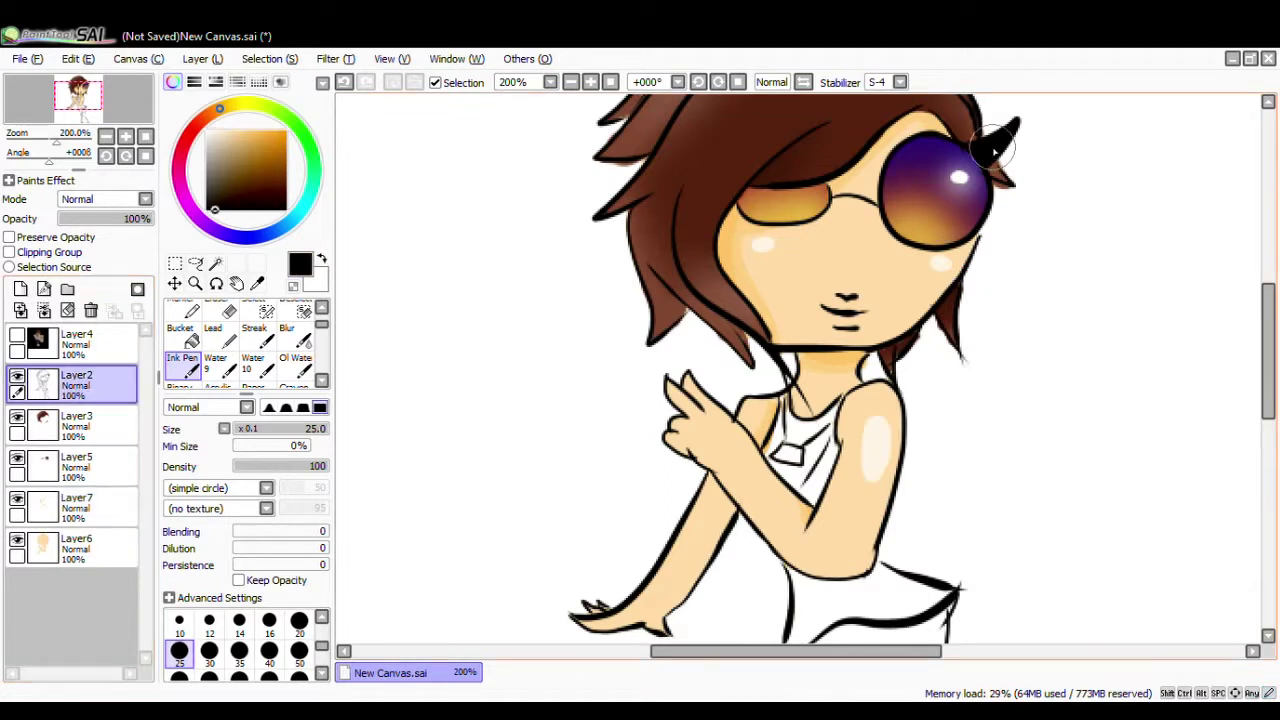
pyautogui.click(60, 508)
pyautogui.keyDown('alt'); pyautogui.click(879, 445); pyautogui.keyUp('alt')
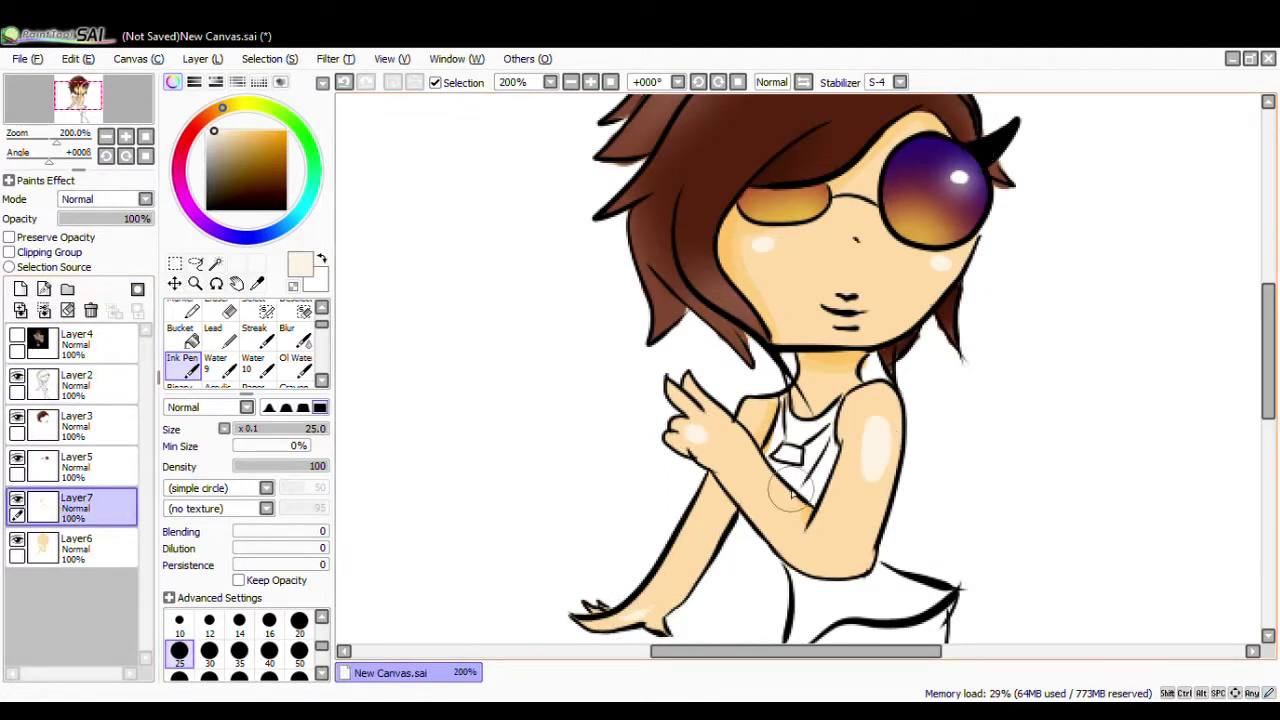
# - Soften the skin shadows and highlights with the Blur tool at size 20 and merge the shading layer into the skin layer
pyautogui.click(300, 338)
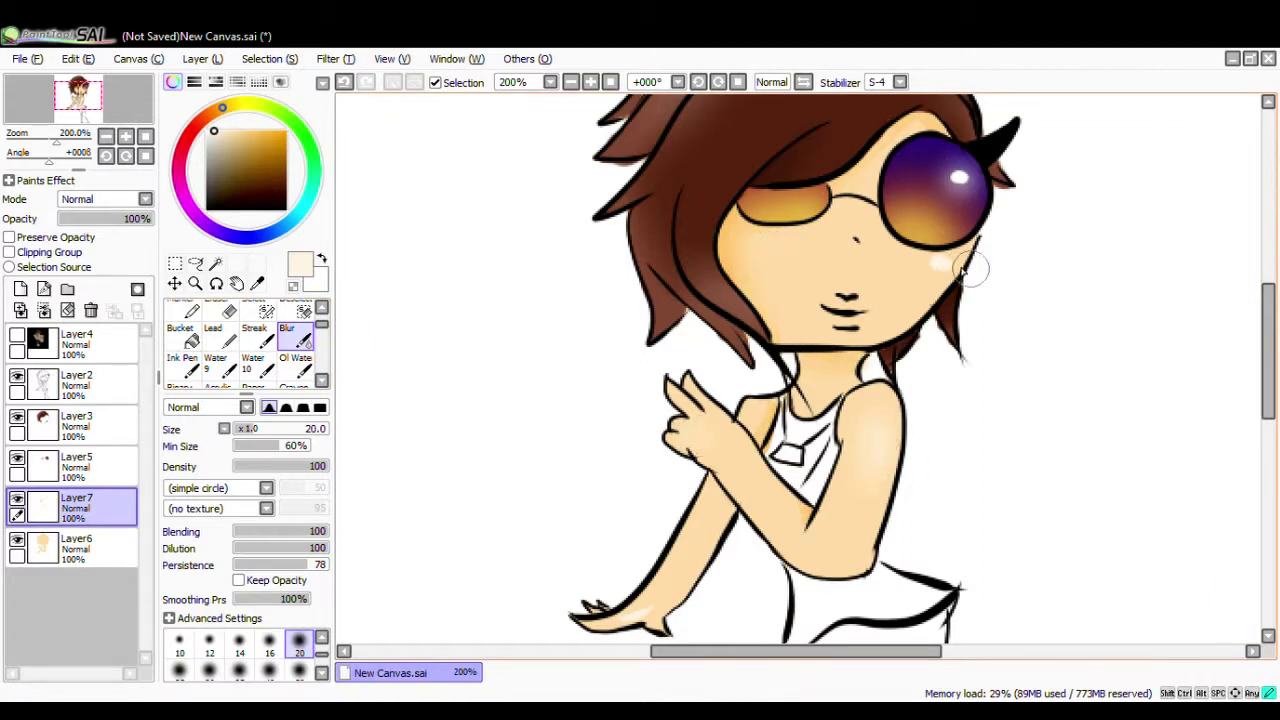
pyautogui.moveTo(1266, 343)
pyautogui.mouseDown()
pyautogui.moveTo(1261, 374)
pyautogui.moveTo(1261, 341)
pyautogui.mouseUp()
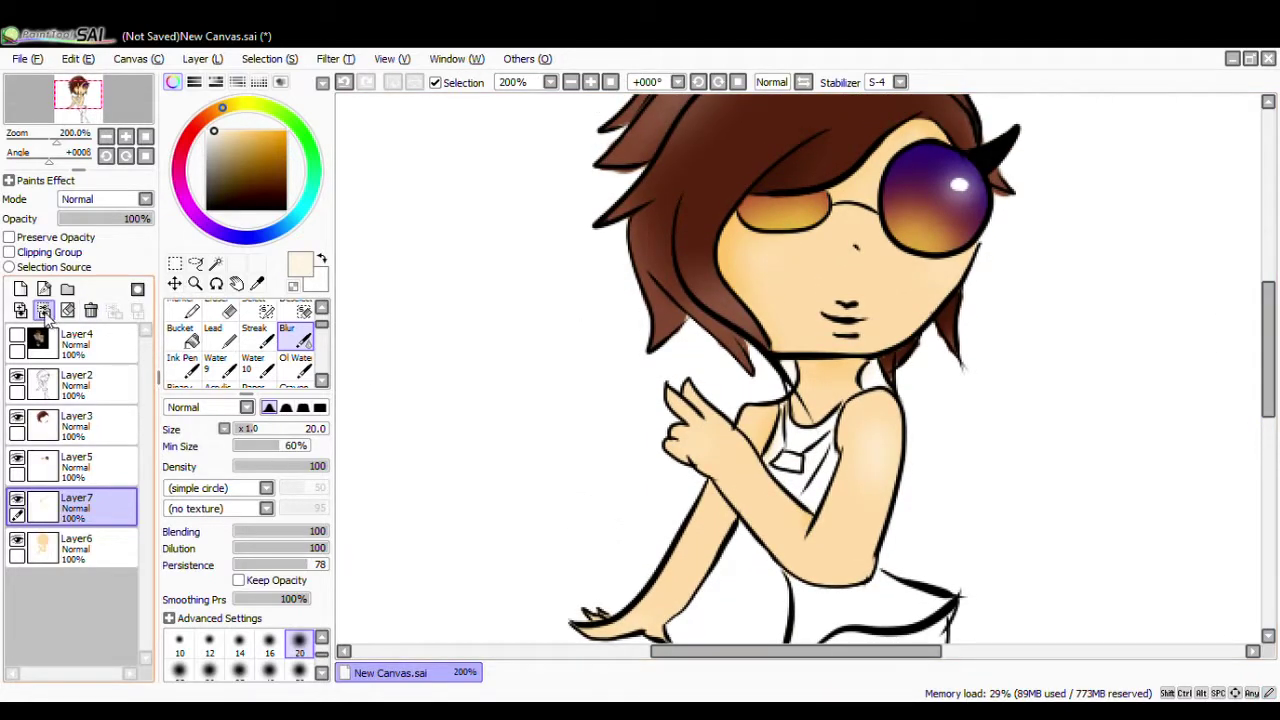
pyautogui.scroll(-3, 1195, 360)
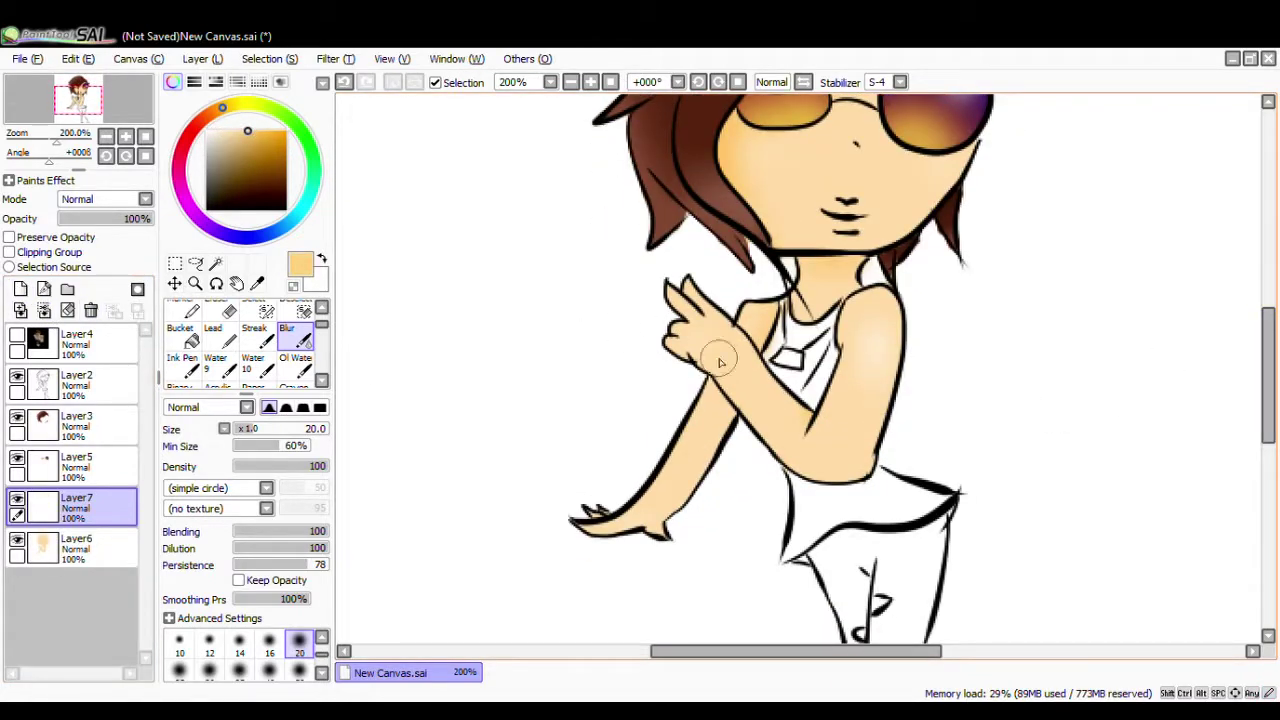
# - Shade the curled fingers and the rear fingertip of the raised hand in darker peach with the Ink Pen
pyautogui.press('n')
pyautogui.moveTo(674, 336); pyautogui.dragTo(686, 353)
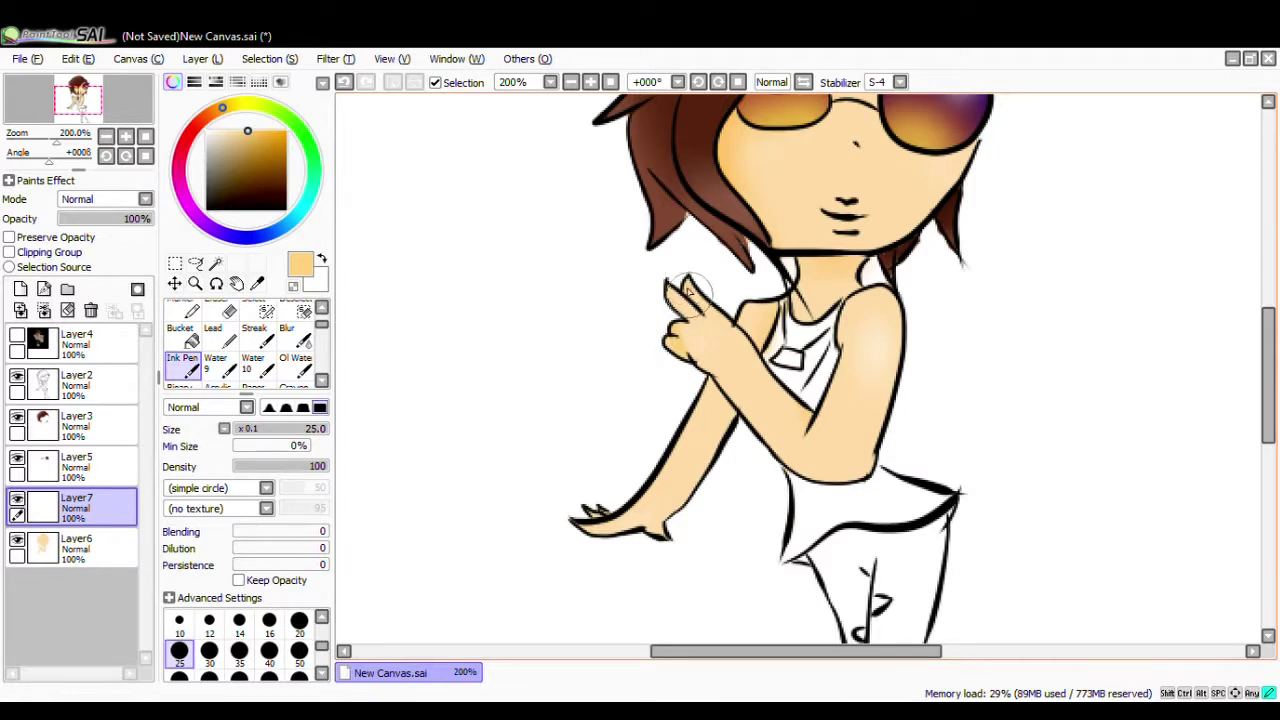
pyautogui.hotkey('ctrl', 'z')
pyautogui.scroll(3, 700, 333)
pyautogui.moveTo(767, 656); pyautogui.dragTo(730, 656)
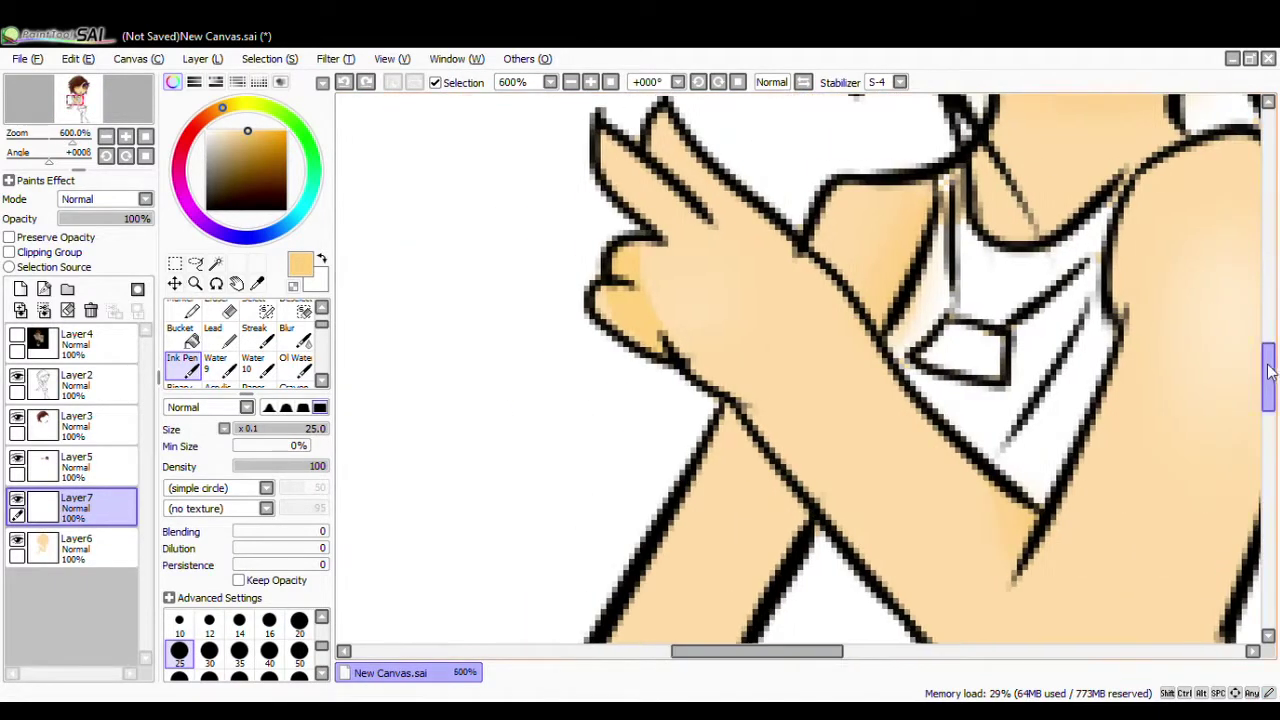
pyautogui.moveTo(1270, 372); pyautogui.dragTo(1270, 349)
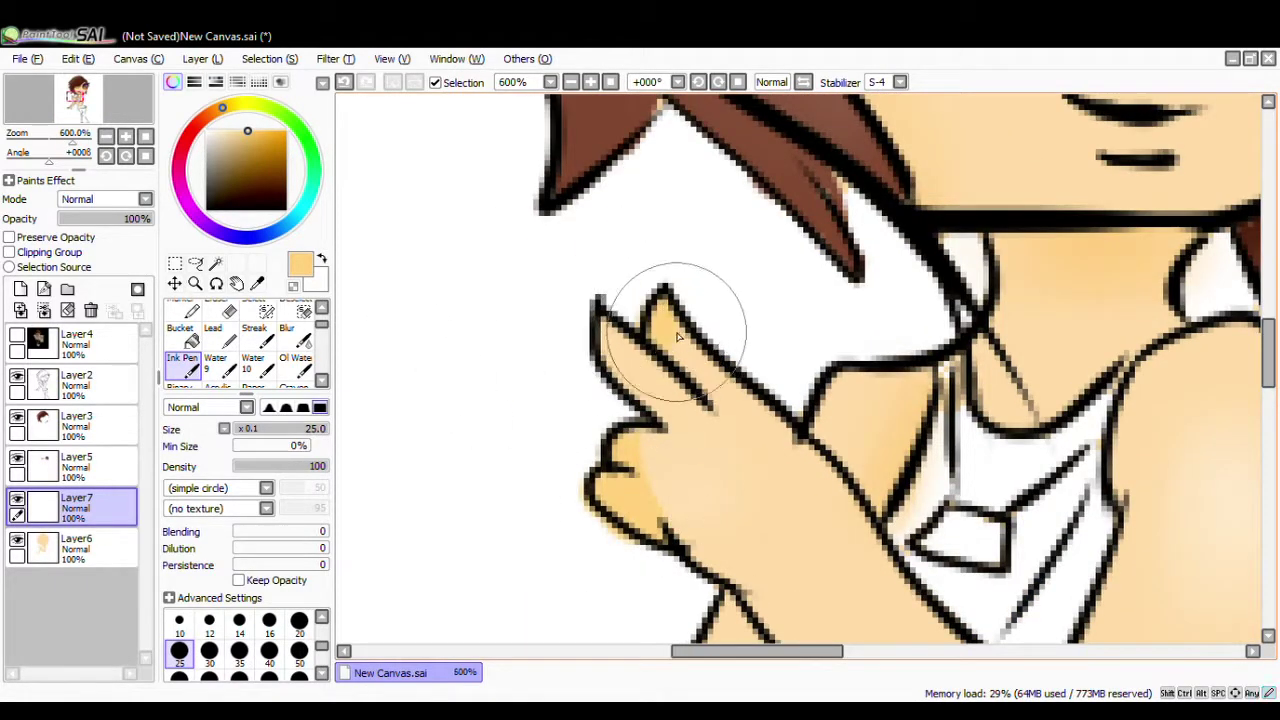
# - Paint a darker peach shadow along the inner edge of the supporting arm and clip the shading layer to the skin layer
pyautogui.moveTo(1268, 371); pyautogui.dragTo(1262, 429)
pyautogui.moveTo(740, 172)
pyautogui.mouseDown()
pyautogui.moveTo(726, 383)
pyautogui.moveTo(755, 261)
pyautogui.moveTo(771, 316)
pyautogui.moveTo(786, 250)
pyautogui.moveTo(740, 237)
pyautogui.moveTo(732, 204)
pyautogui.moveTo(714, 429)
pyautogui.mouseUp()
pyautogui.hotkey('ctrl', 'z')
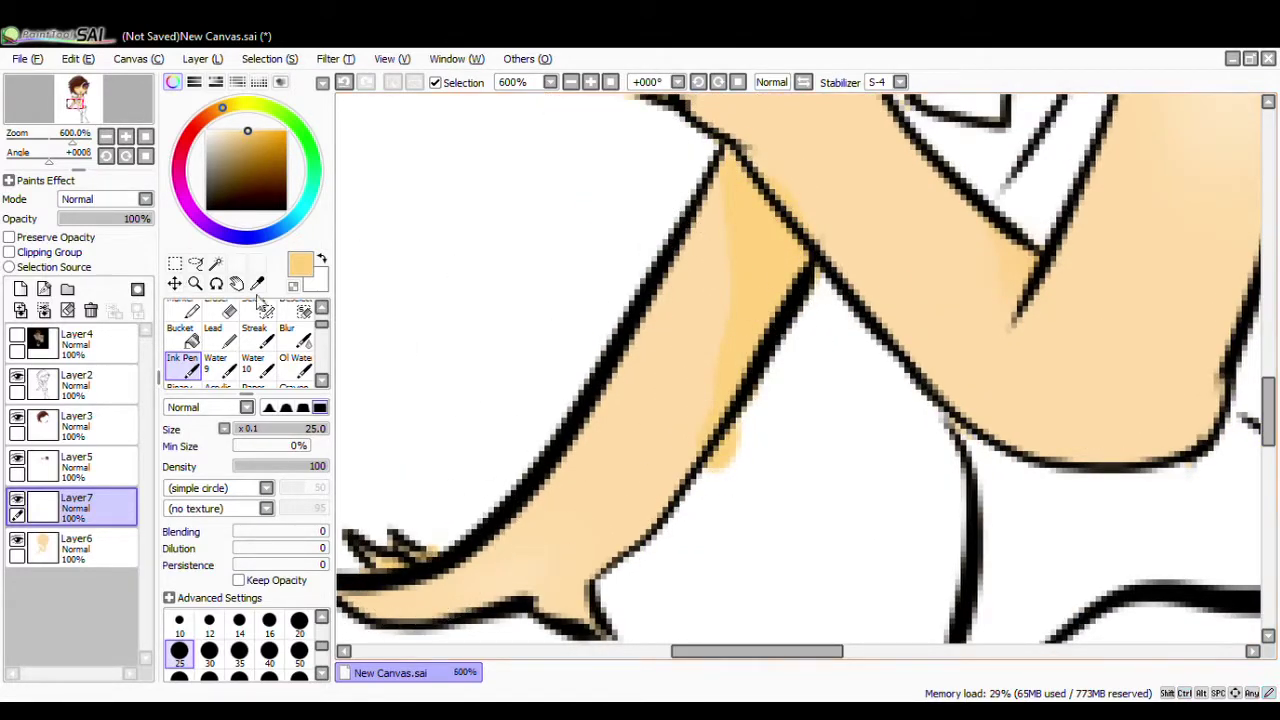
pyautogui.click(9, 252)
pyautogui.press('e')
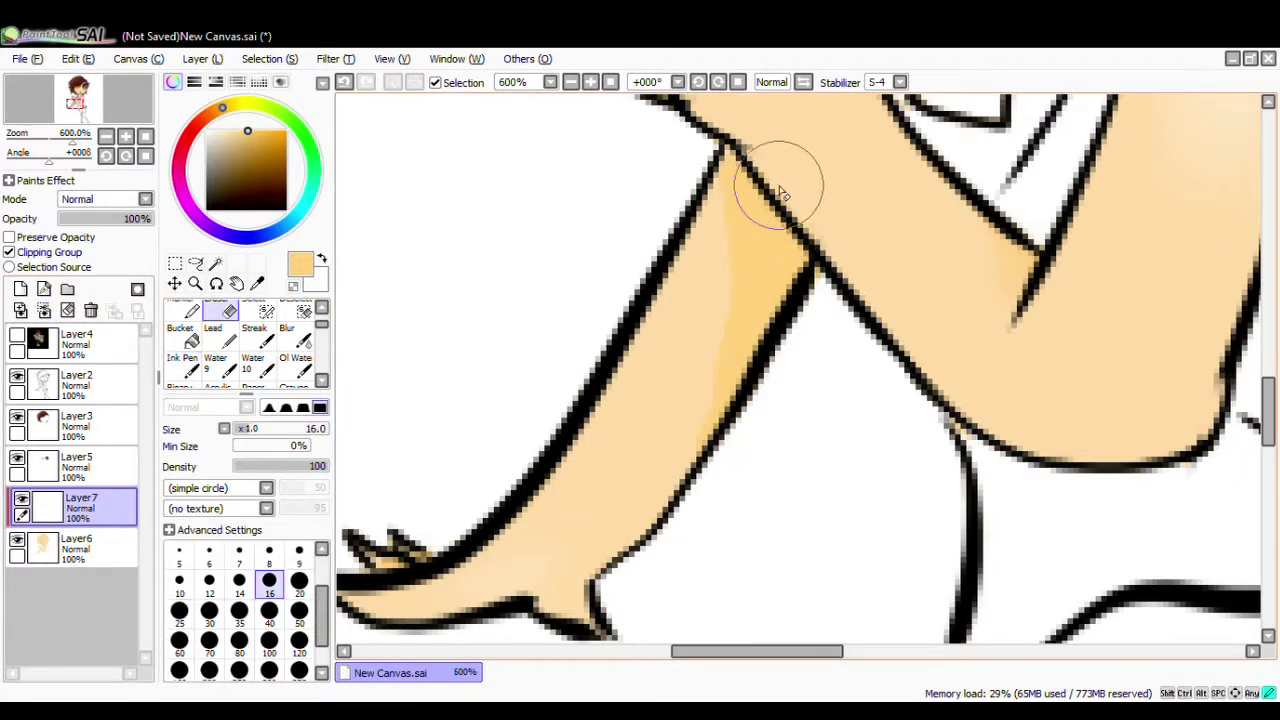
# - Blur the darker peach shading on the supporting arm and raised hand, and merge it into the skin layer
pyautogui.click(287, 335)
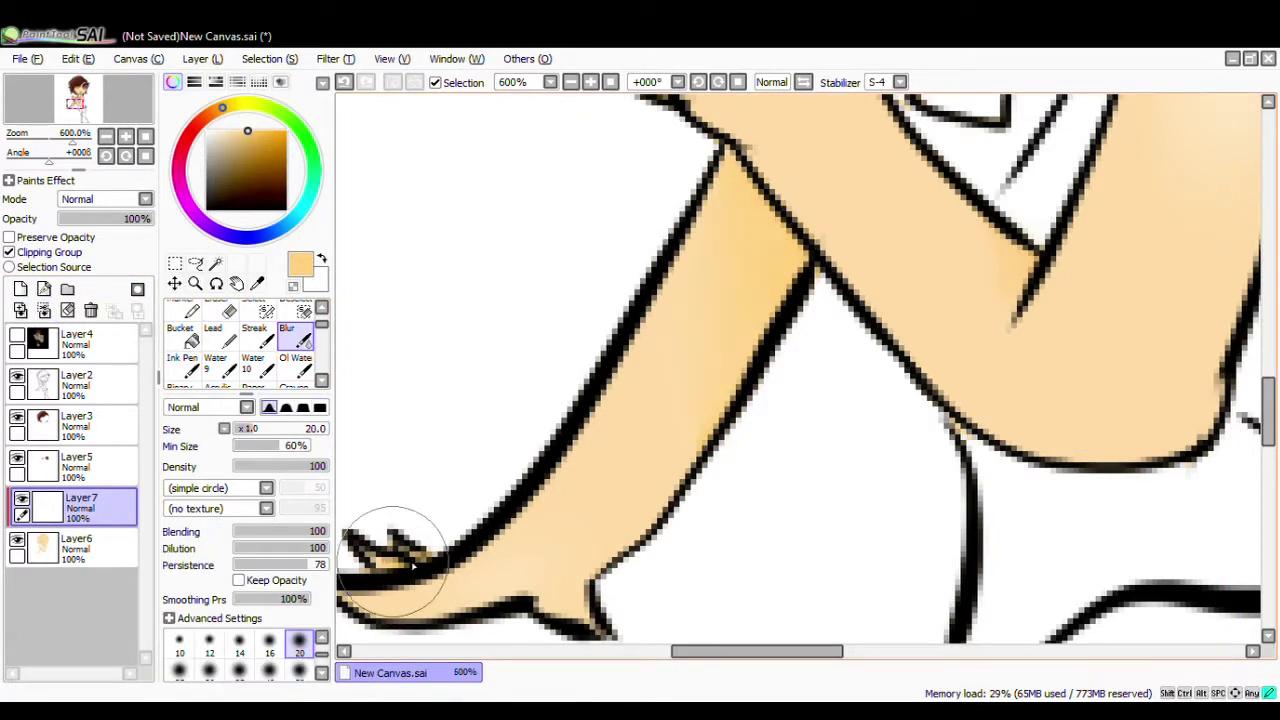
pyautogui.scroll(5, 586, 271)
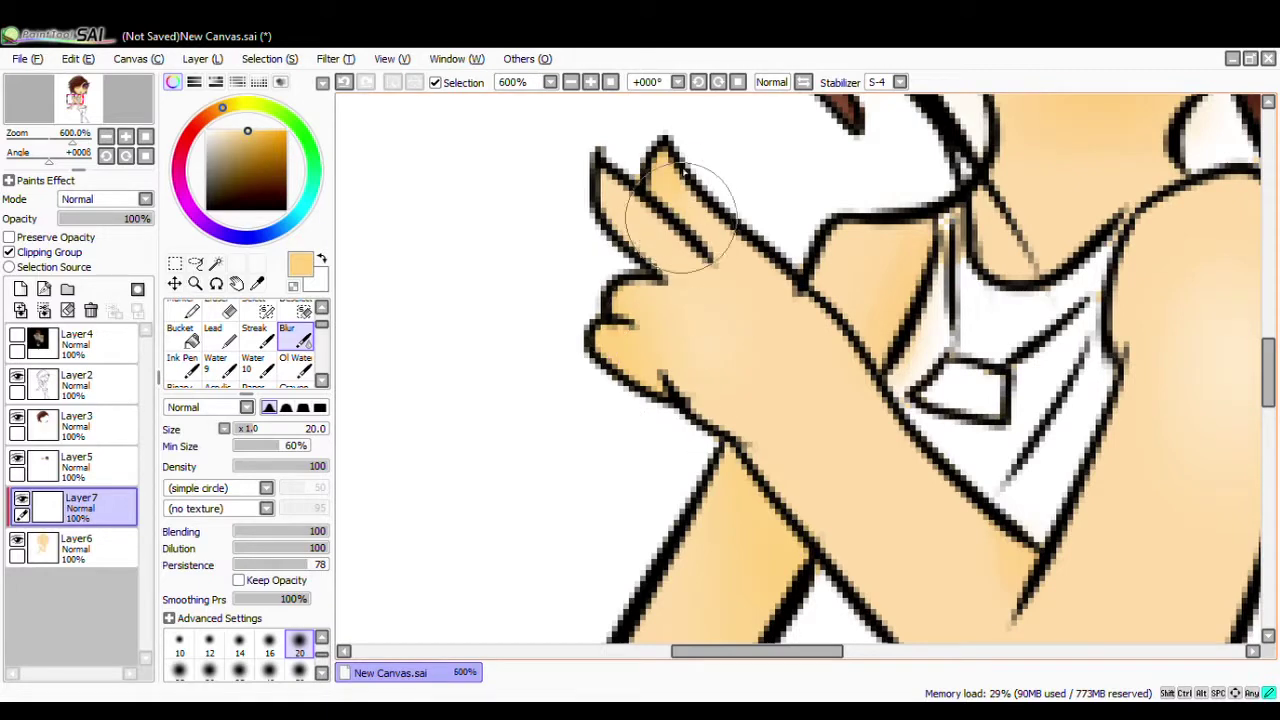
pyautogui.moveTo(1268, 367)
pyautogui.mouseDown()
pyautogui.moveTo(1268, 341)
pyautogui.moveTo(1269, 367)
pyautogui.mouseUp()
pyautogui.scroll(-7, 763, 435)
pyautogui.scroll(1, 760, 432)
pyautogui.moveTo(834, 652); pyautogui.dragTo(798, 654)
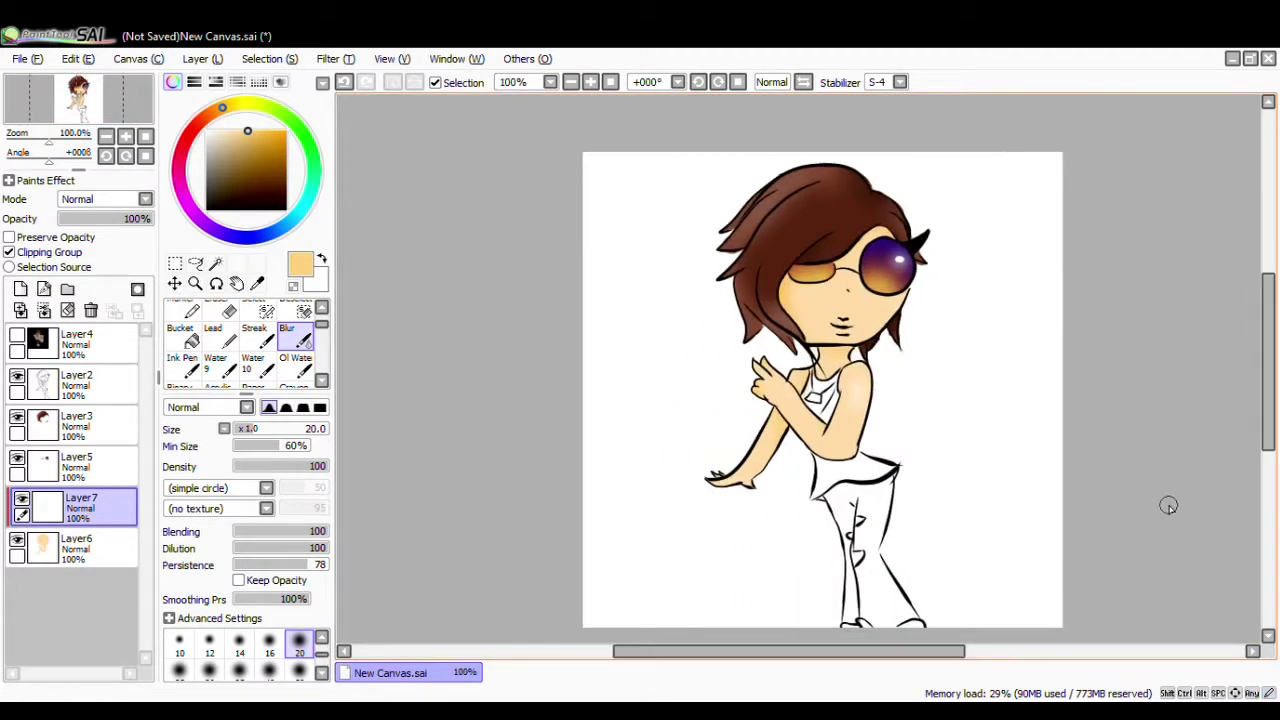
pyautogui.scroll(-1, 1023, 374)
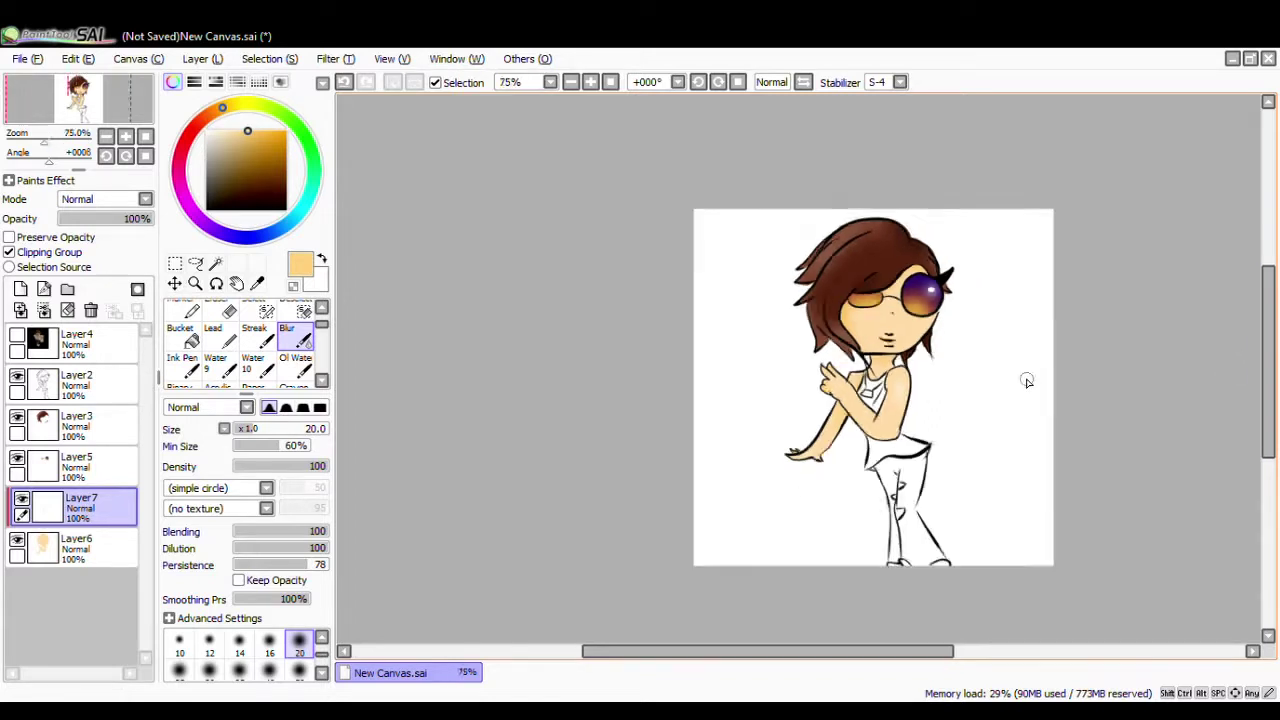
pyautogui.scroll(2, 1060, 363)
pyautogui.moveTo(815, 652); pyautogui.dragTo(797, 652)
pyautogui.click(44, 310)
# - Add a layer at the bottom of the stack and paint solid black behind the tank top and its flared hem
pyautogui.click(20, 290)
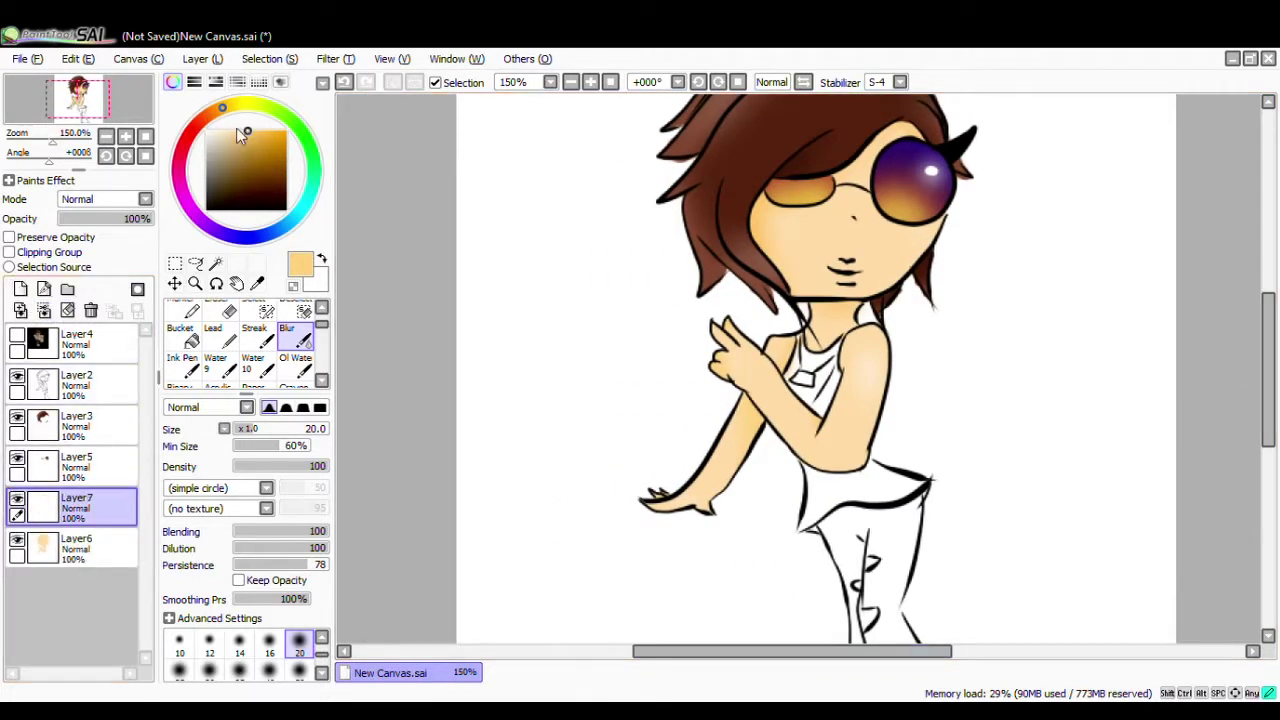
pyautogui.press('x')
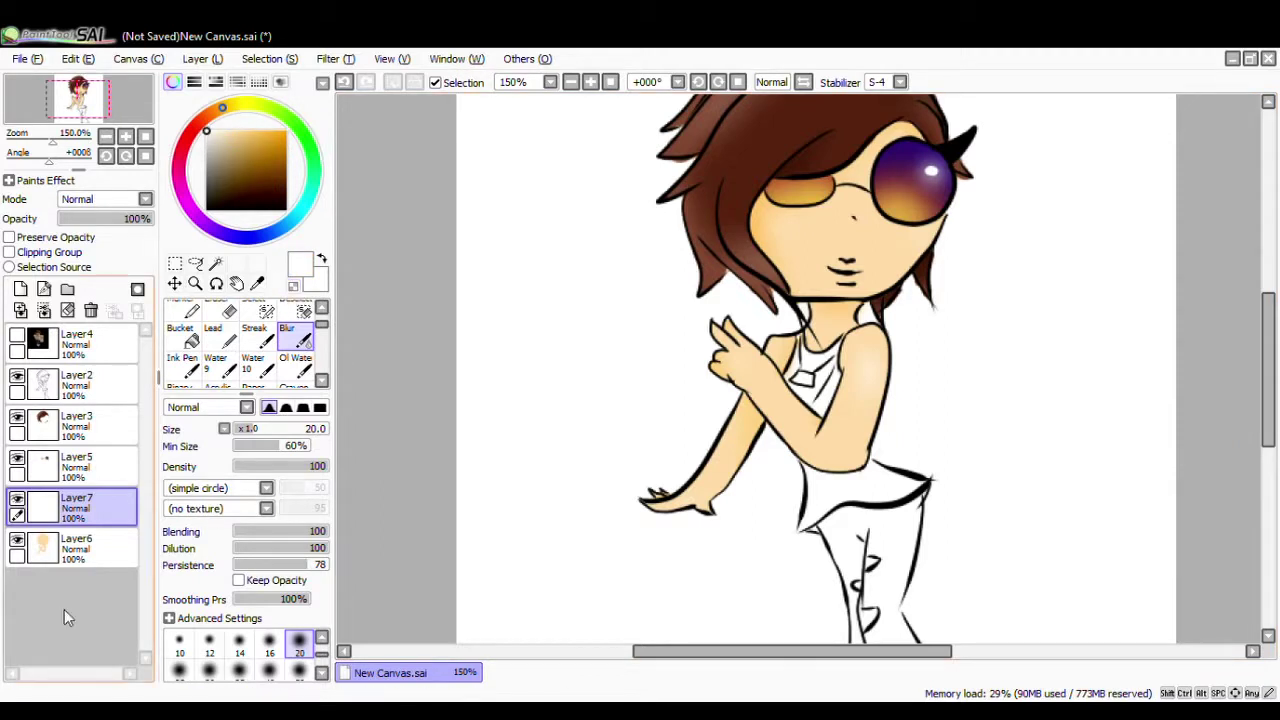
pyautogui.click(183, 366)
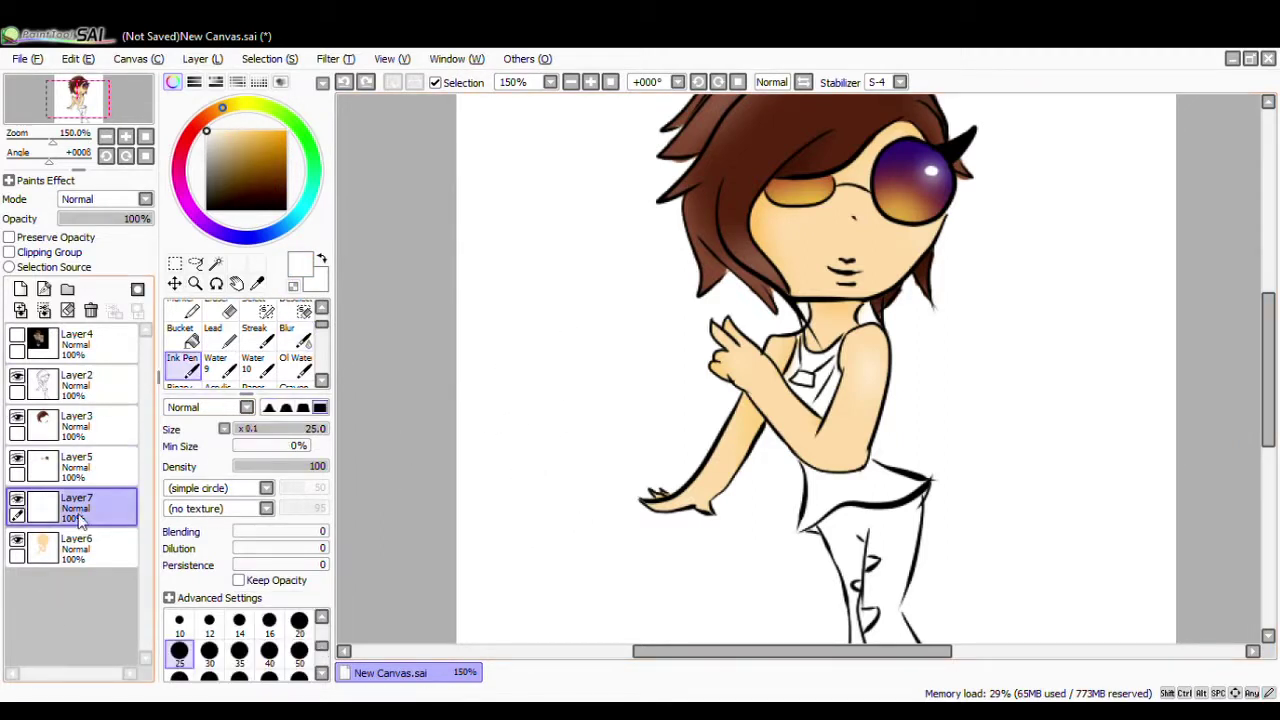
pyautogui.moveTo(82, 518); pyautogui.dragTo(131, 576)
pyautogui.click(207, 209)
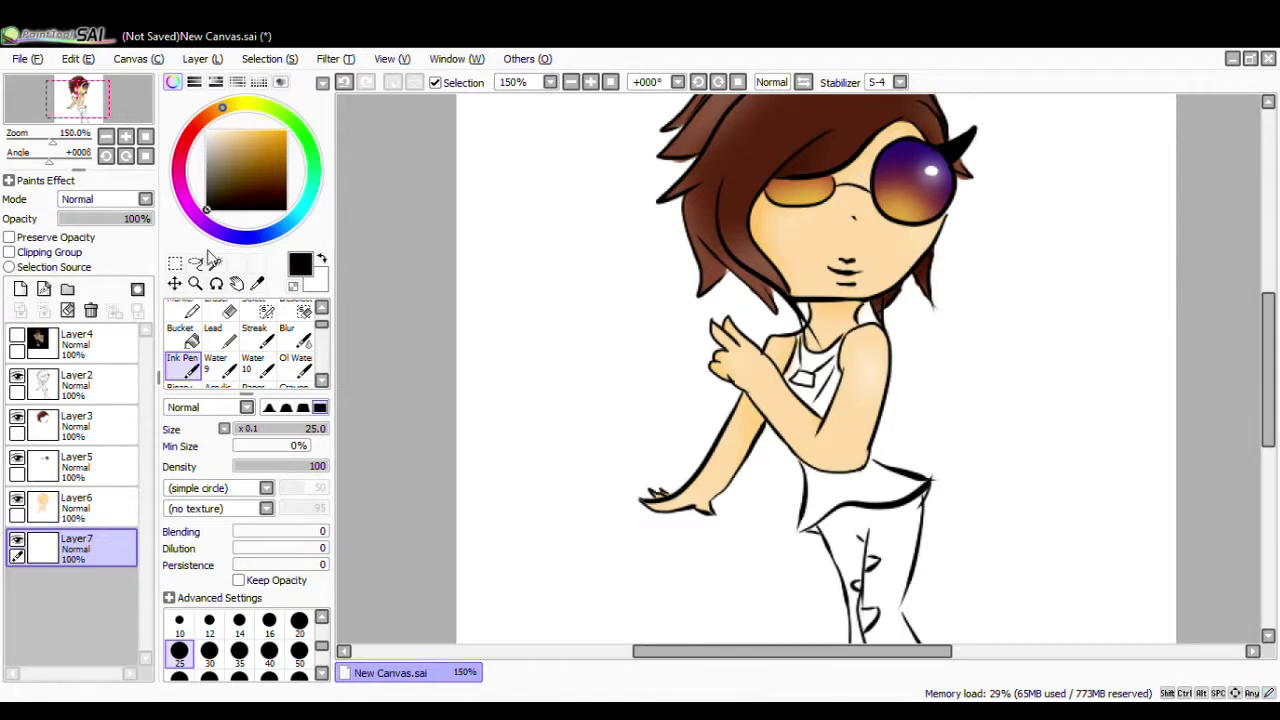
pyautogui.moveTo(801, 357); pyautogui.dragTo(820, 403)
pyautogui.moveTo(754, 467)
pyautogui.mouseDown()
pyautogui.moveTo(771, 517)
pyautogui.moveTo(912, 509)
pyautogui.mouseUp()
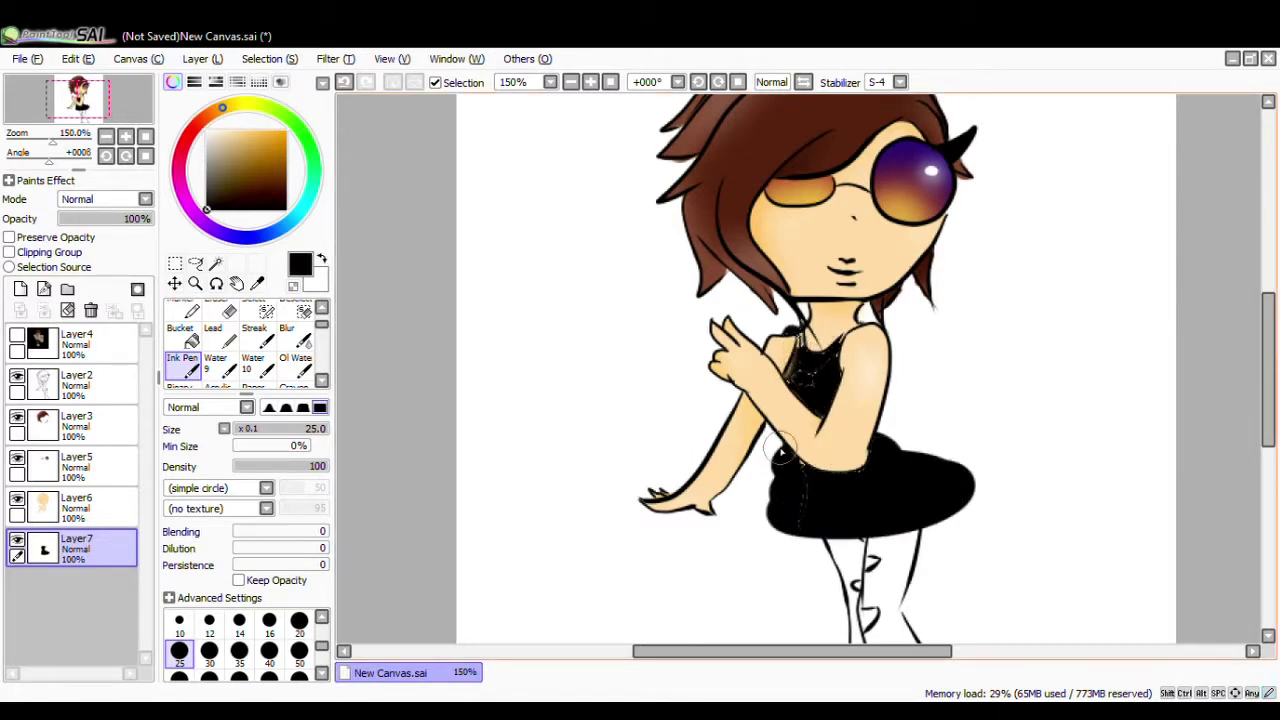
# - Add a layer above the black backing, paint the tank top white, and erase the white spilling past its hem
pyautogui.click(20, 289)
pyautogui.press('x')
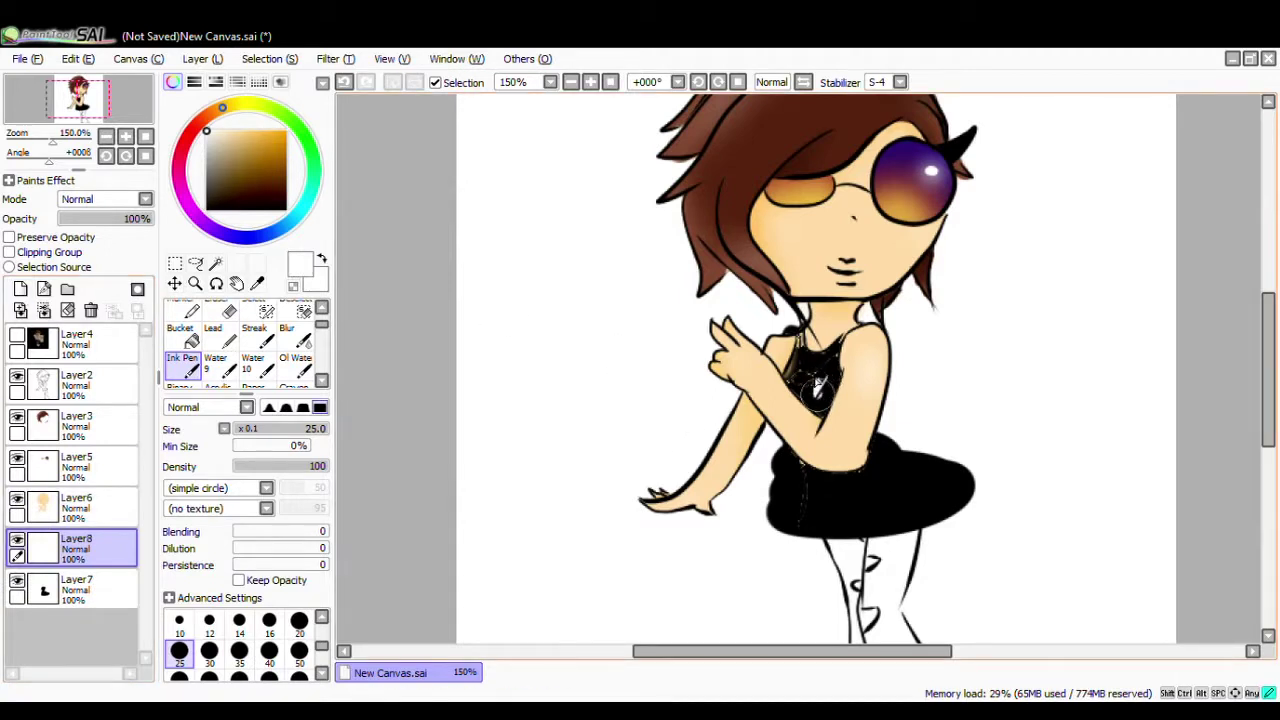
pyautogui.moveTo(802, 371)
pyautogui.mouseDown()
pyautogui.moveTo(839, 389)
pyautogui.moveTo(836, 343)
pyautogui.mouseUp()
pyautogui.moveTo(810, 472)
pyautogui.mouseDown()
pyautogui.moveTo(813, 507)
pyautogui.moveTo(894, 474)
pyautogui.moveTo(902, 487)
pyautogui.moveTo(848, 497)
pyautogui.moveTo(834, 467)
pyautogui.moveTo(906, 503)
pyautogui.moveTo(818, 525)
pyautogui.mouseUp()
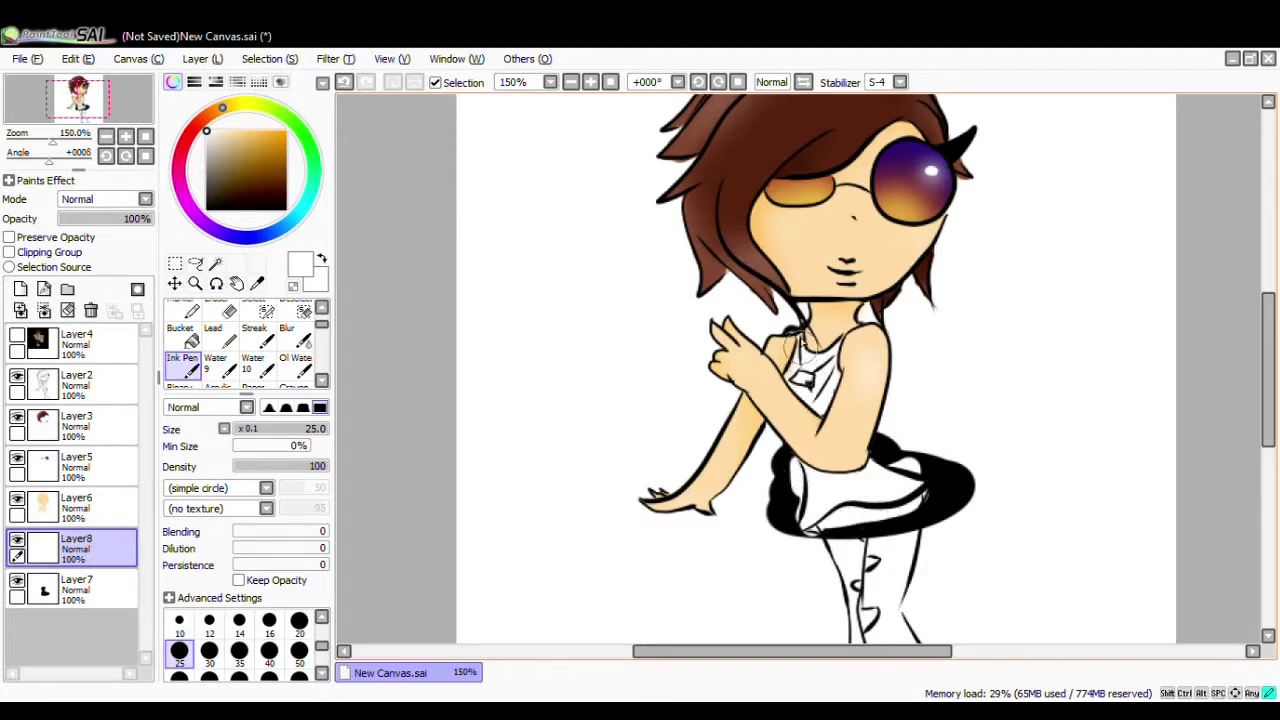
pyautogui.press('e')
pyautogui.moveTo(866, 514); pyautogui.dragTo(845, 514)
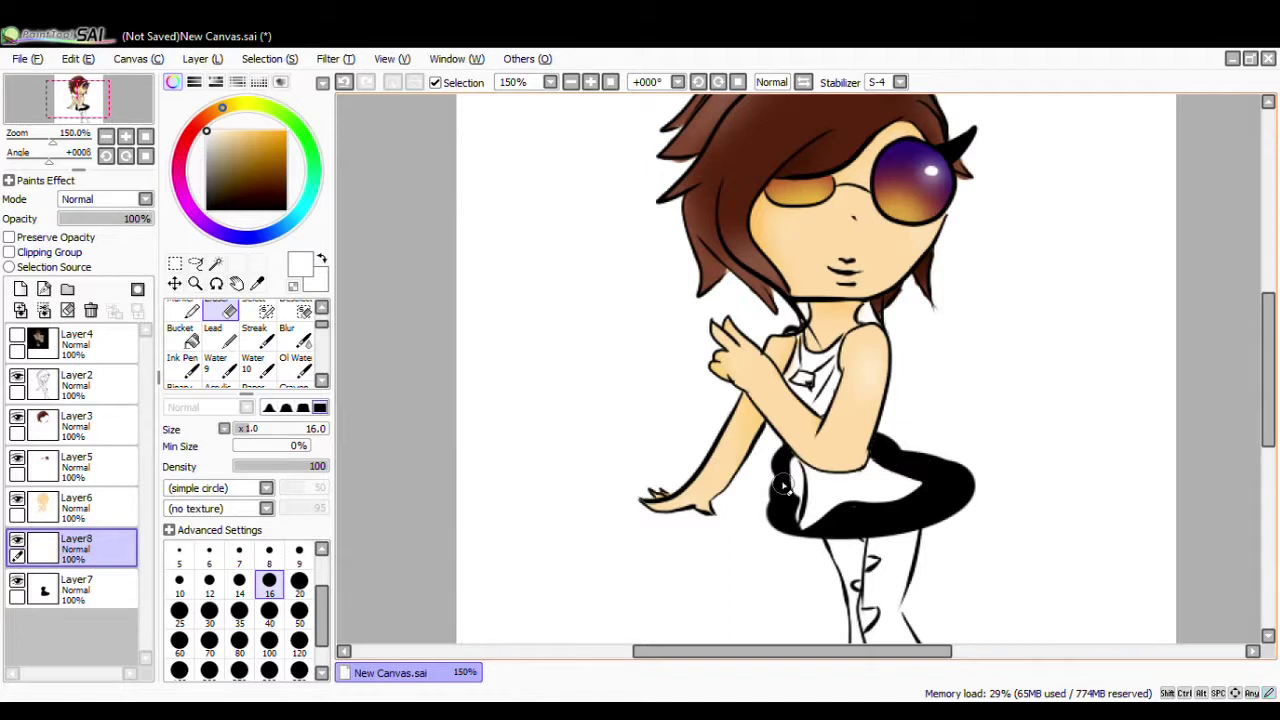
pyautogui.click(76, 588)
pyautogui.click(90, 311)
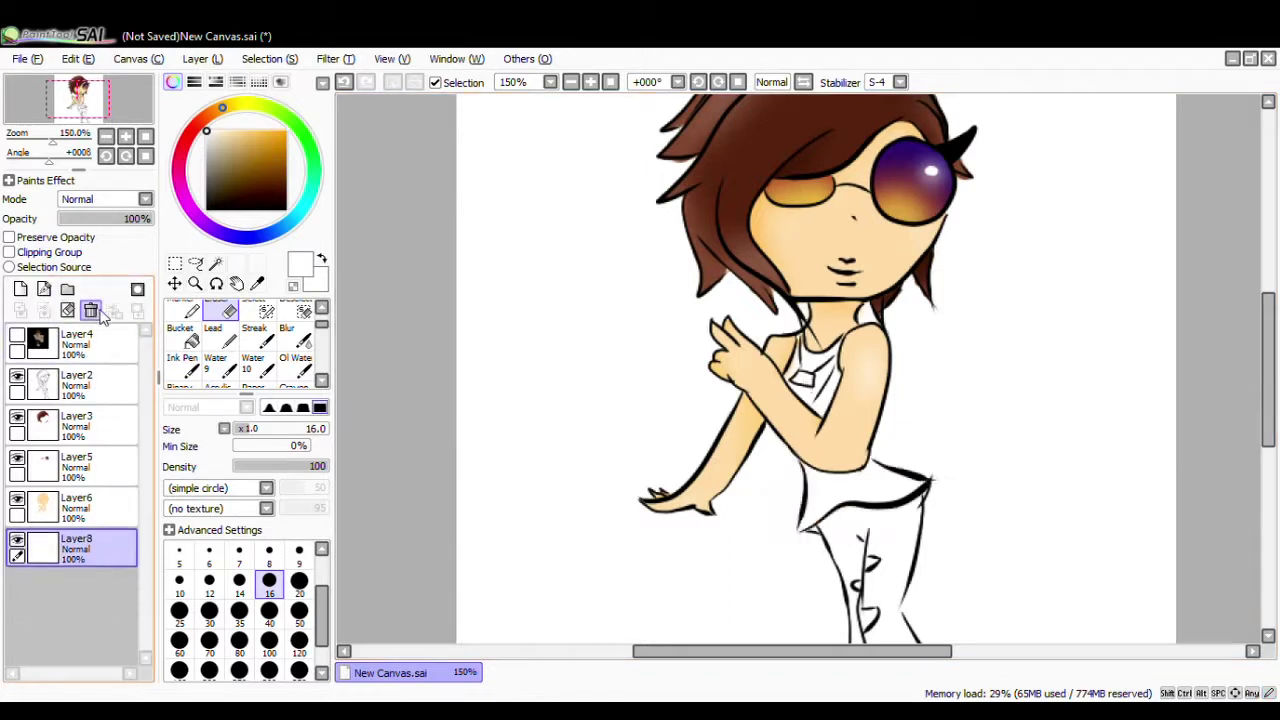
pyautogui.hotkey('ctrl', 'z')
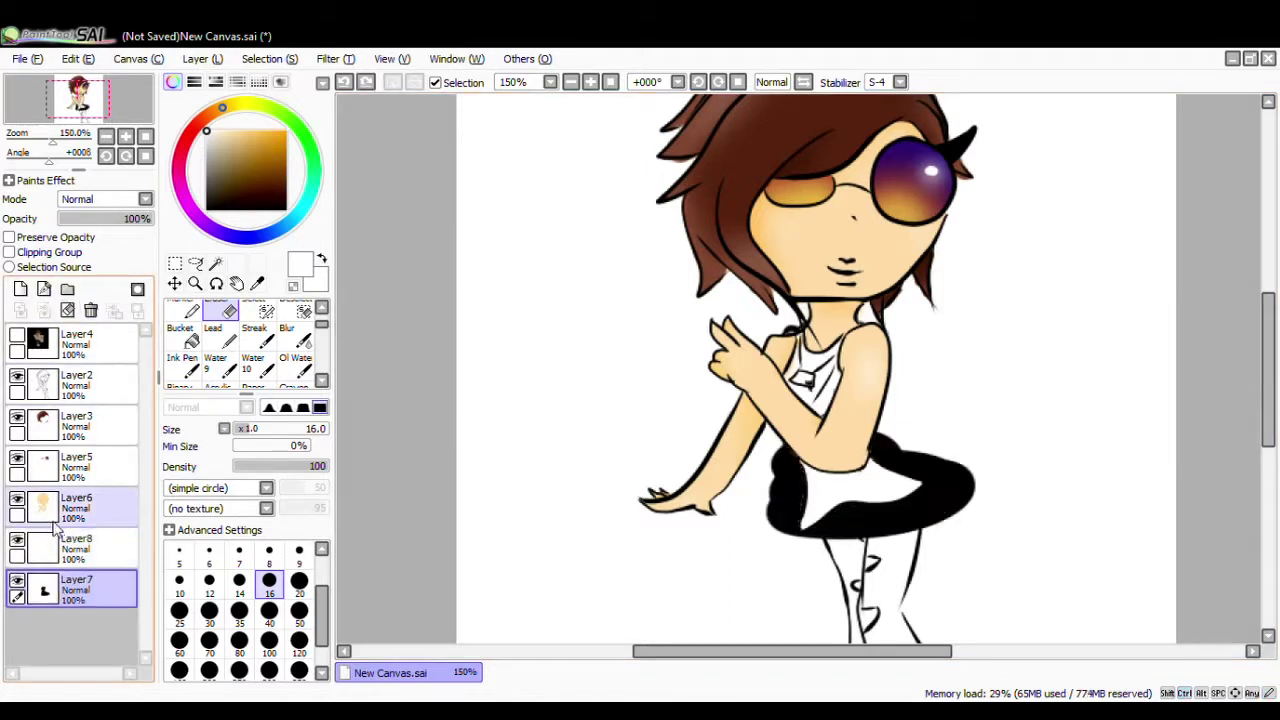
# - Delete the black backing layer and shade the white tank top with grey on a new clipped layer, blurring the strokes
pyautogui.click(90, 311)
pyautogui.click(20, 289)
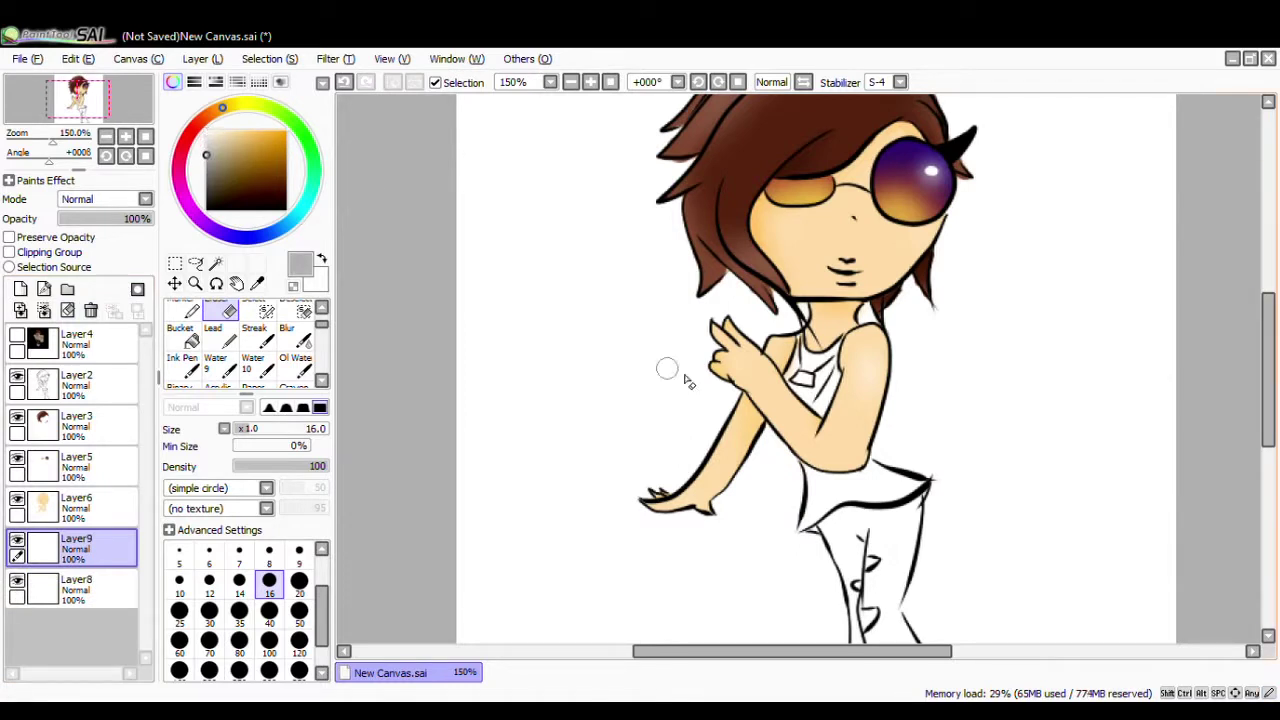
pyautogui.press('n')
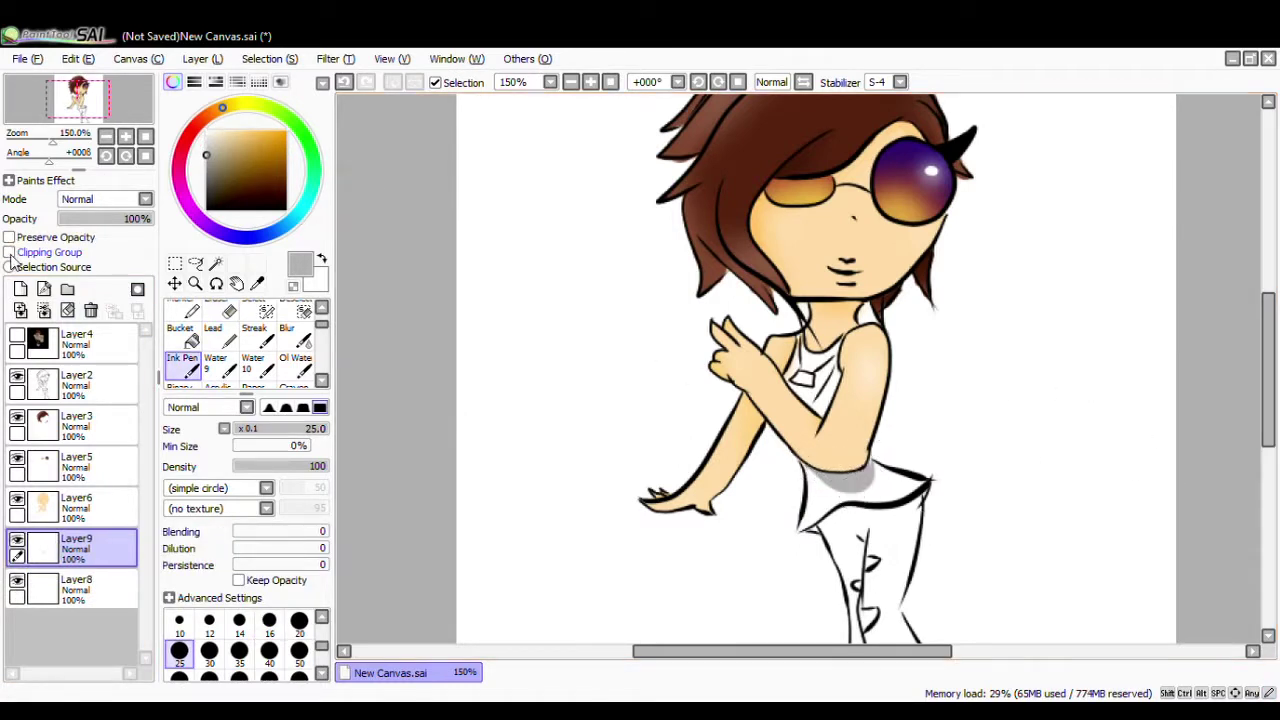
pyautogui.hotkey('ctrl', 'z')
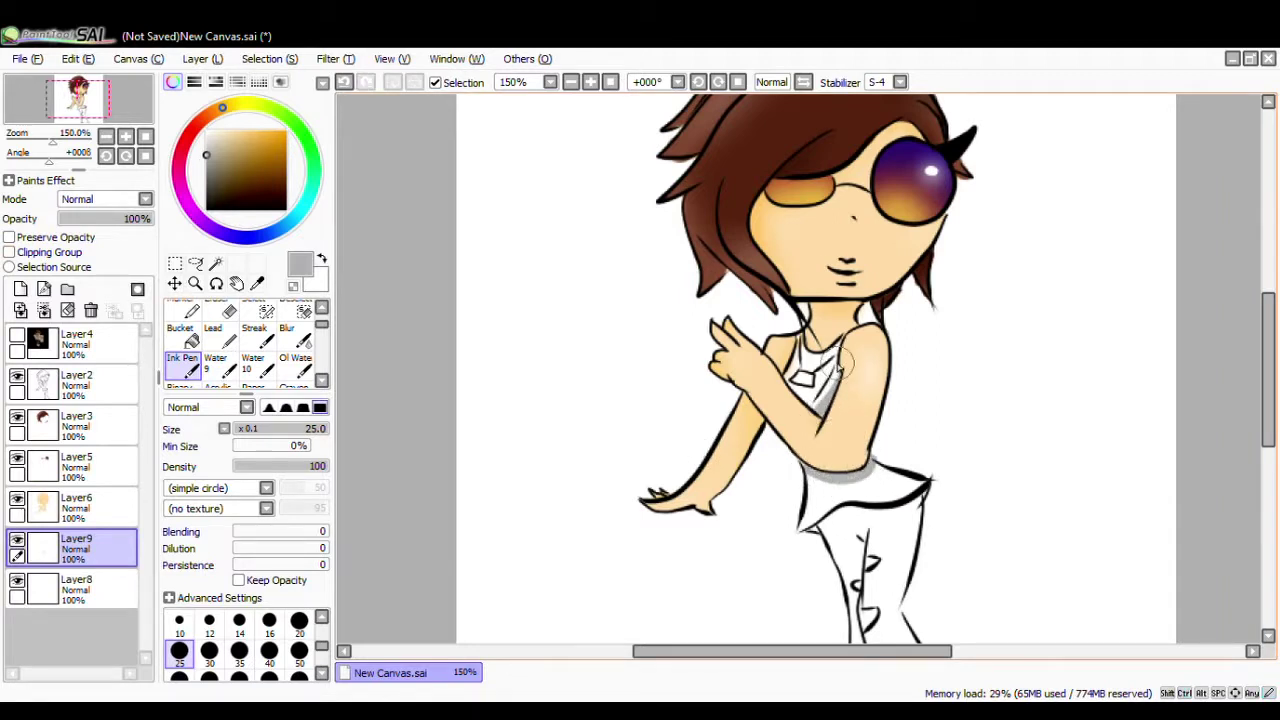
pyautogui.click(9, 252)
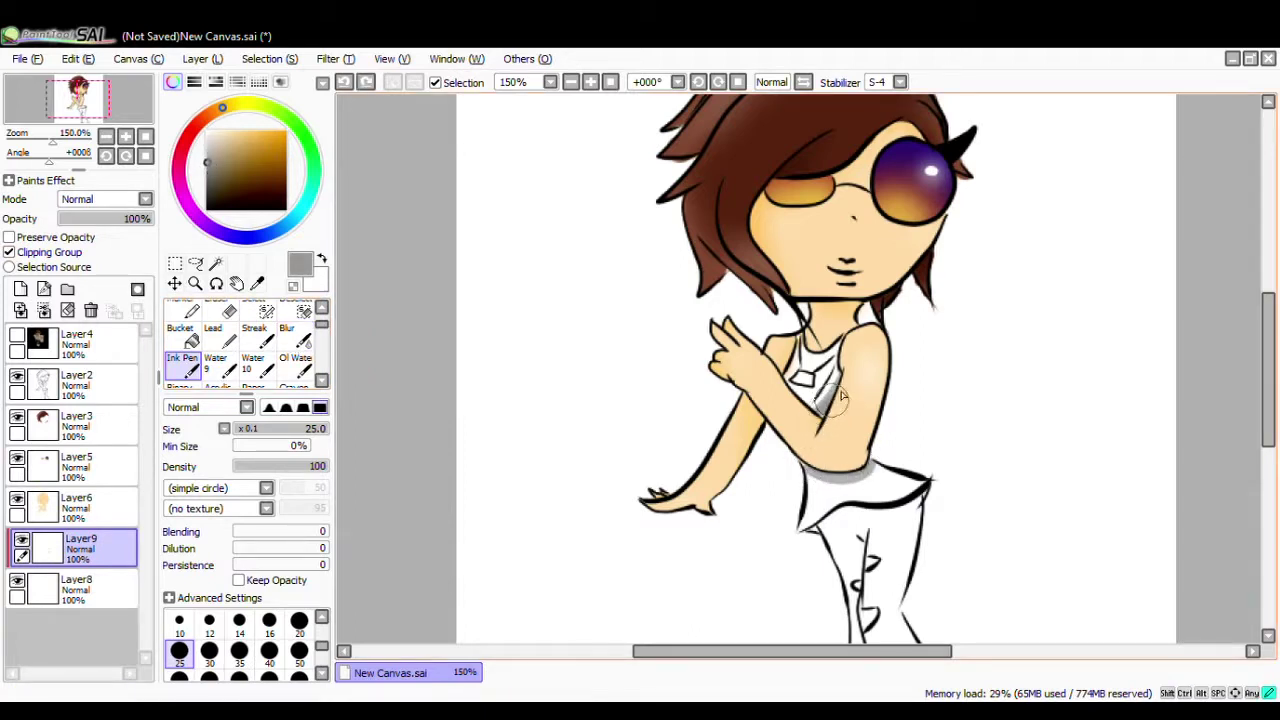
pyautogui.click(290, 330)
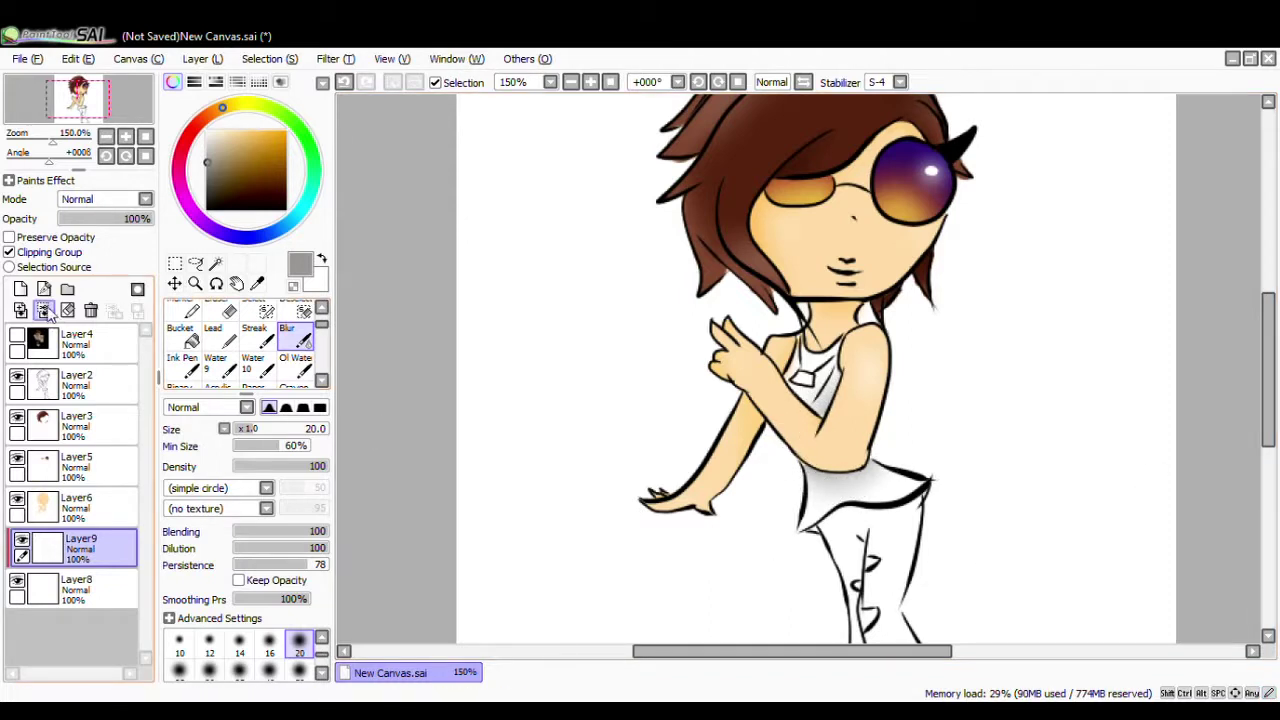
# - Merge the grey shading into the tank top layer and paint the small fold under the hem's corner grey on a new layer
pyautogui.moveTo(1266, 363); pyautogui.dragTo(1266, 393)
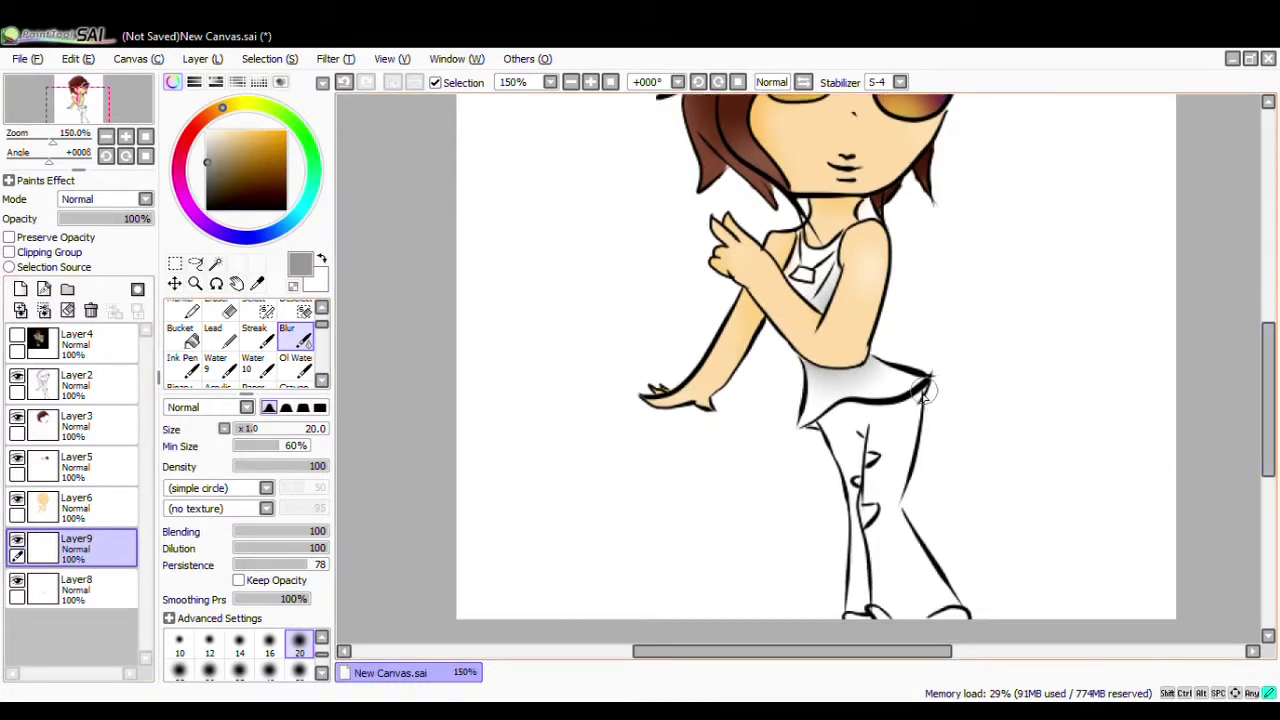
pyautogui.click(183, 366)
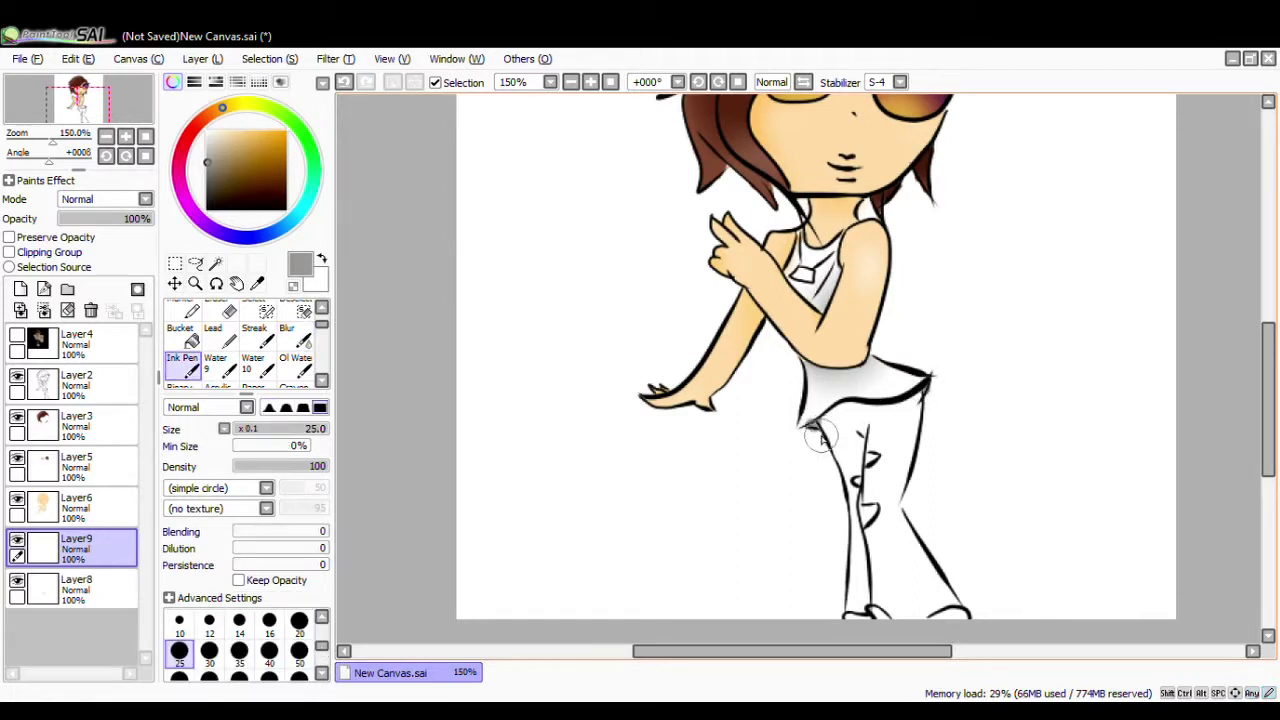
pyautogui.press('e')
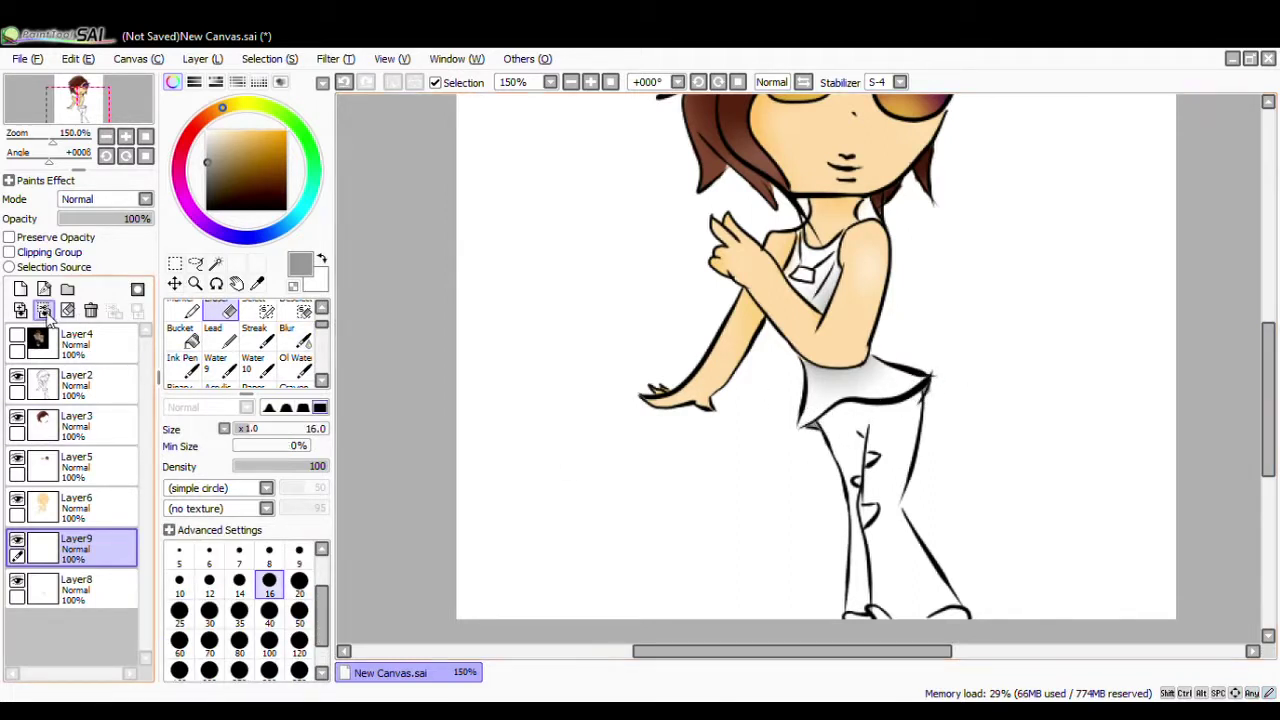
# - Show the character reference, sample black from its trousers, and hide the reference again
pyautogui.click(17, 336)
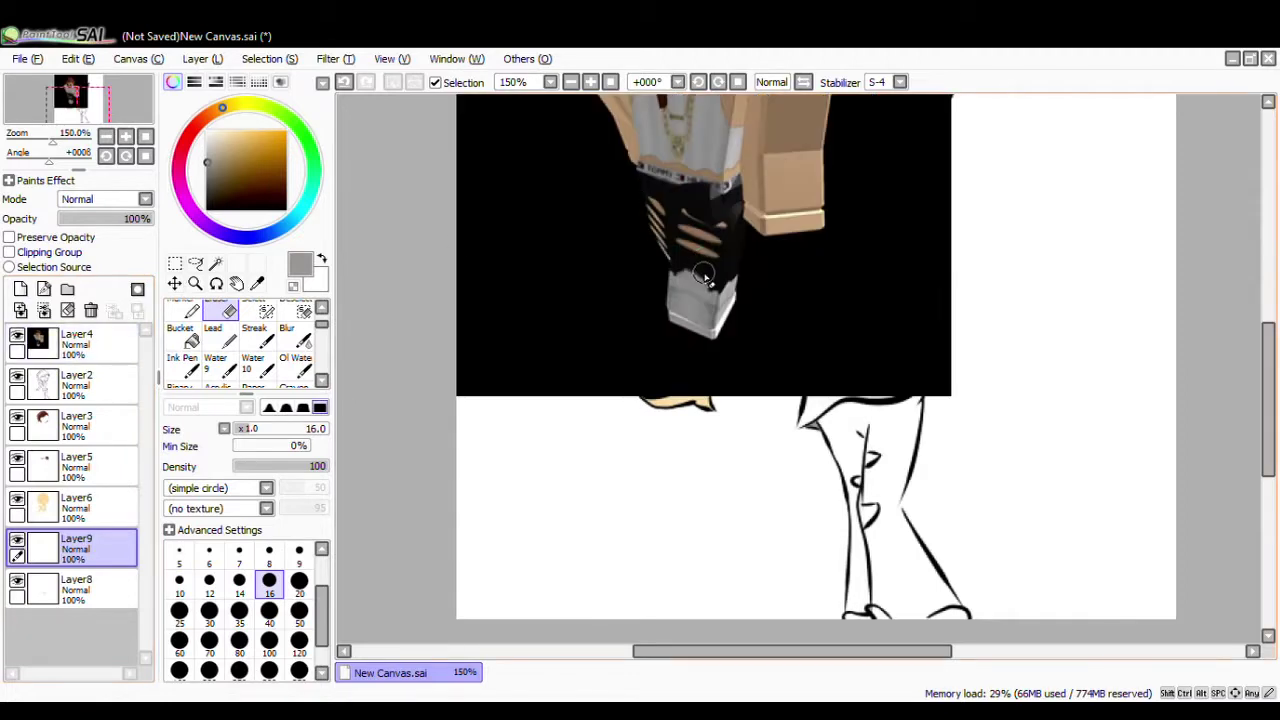
pyautogui.rightClick(702, 272)
pyautogui.click(17, 336)
pyautogui.press('e')
pyautogui.moveTo(876, 598); pyautogui.dragTo(864, 496)
pyautogui.hotkey('ctrl', 'z')
# - Paint both trouser legs solid black from the tank top's hem down to the shoes
pyautogui.moveTo(898, 428); pyautogui.dragTo(900, 438)
pyautogui.scroll(4, 945, 392)
pyautogui.moveTo(1269, 410); pyautogui.dragTo(1279, 460)
pyautogui.scroll(-2, 1175, 438)
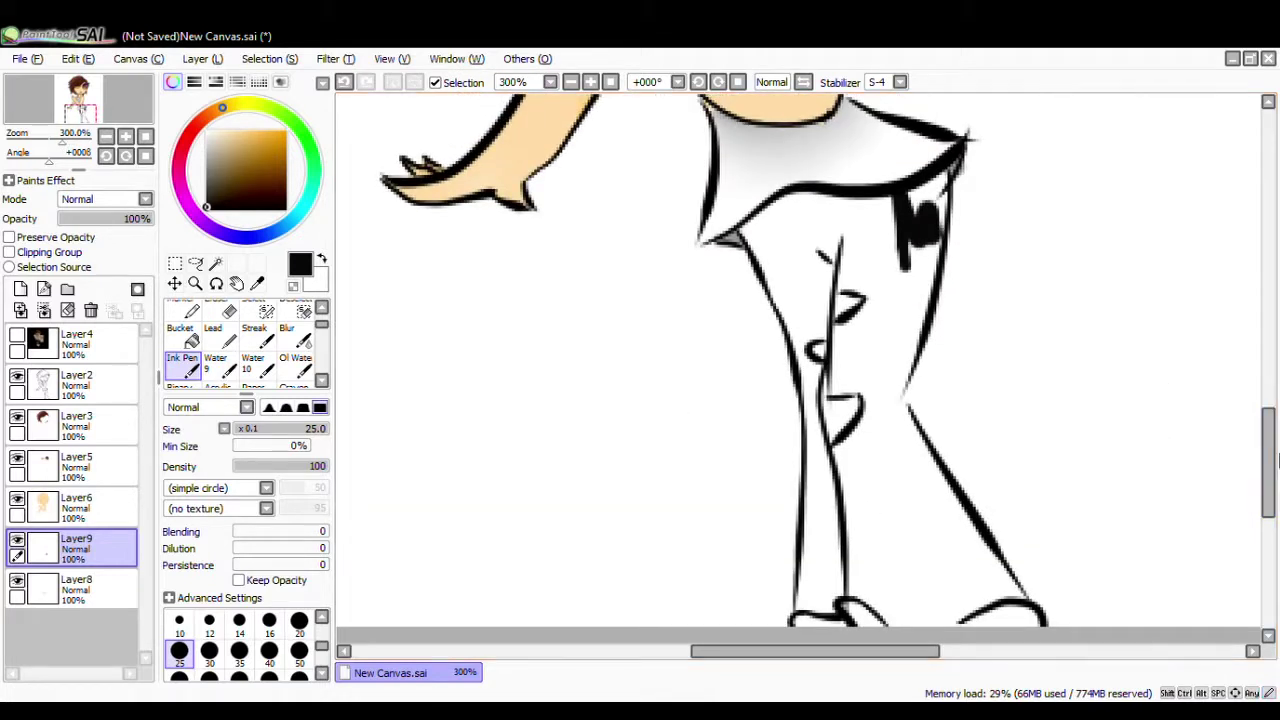
pyautogui.moveTo(712, 240)
pyautogui.mouseDown()
pyautogui.moveTo(757, 214)
pyautogui.moveTo(931, 194)
pyautogui.moveTo(808, 429)
pyautogui.moveTo(877, 294)
pyautogui.moveTo(780, 251)
pyautogui.moveTo(874, 266)
pyautogui.moveTo(1010, 600)
pyautogui.moveTo(815, 448)
pyautogui.moveTo(963, 606)
pyautogui.moveTo(929, 610)
pyautogui.mouseUp()
pyautogui.moveTo(792, 425)
pyautogui.mouseDown()
pyautogui.moveTo(871, 477)
pyautogui.moveTo(829, 580)
pyautogui.moveTo(866, 409)
pyautogui.mouseUp()
# - Erase the black spilling past the outer outlines of both trouser legs
pyautogui.press('e')
pyautogui.moveTo(934, 372)
pyautogui.mouseDown()
pyautogui.moveTo(936, 436)
pyautogui.moveTo(1000, 515)
pyautogui.mouseUp()
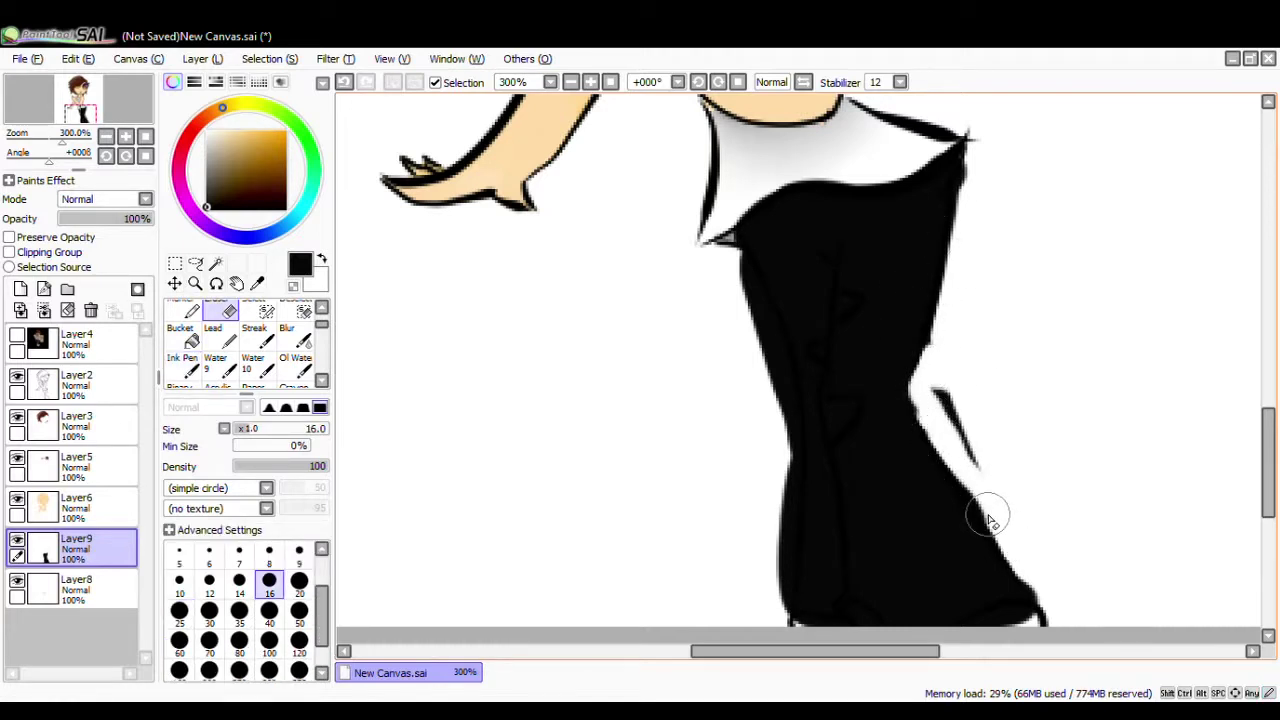
pyautogui.moveTo(987, 407)
pyautogui.mouseDown()
pyautogui.moveTo(1003, 461)
pyautogui.moveTo(939, 429)
pyautogui.moveTo(1048, 597)
pyautogui.mouseUp()
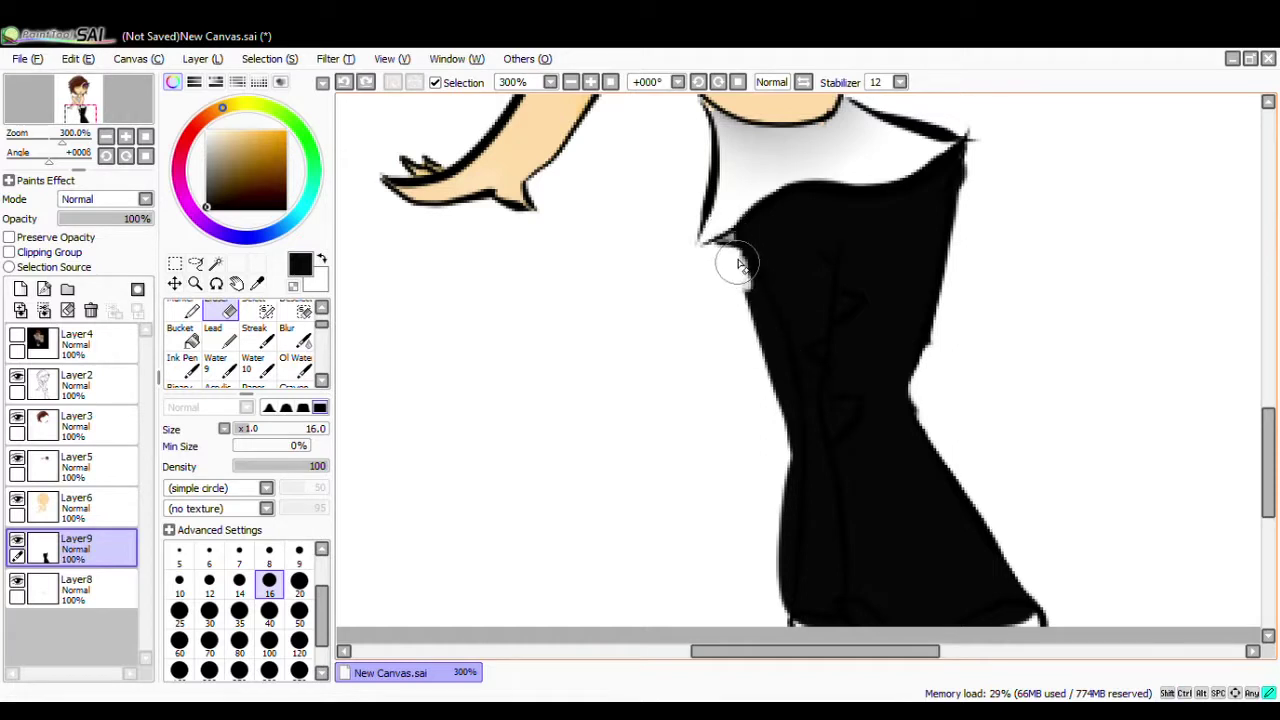
pyautogui.moveTo(777, 351)
pyautogui.mouseDown()
pyautogui.moveTo(794, 400)
pyautogui.moveTo(777, 409)
pyautogui.moveTo(749, 309)
pyautogui.moveTo(785, 408)
pyautogui.moveTo(773, 615)
pyautogui.mouseUp()
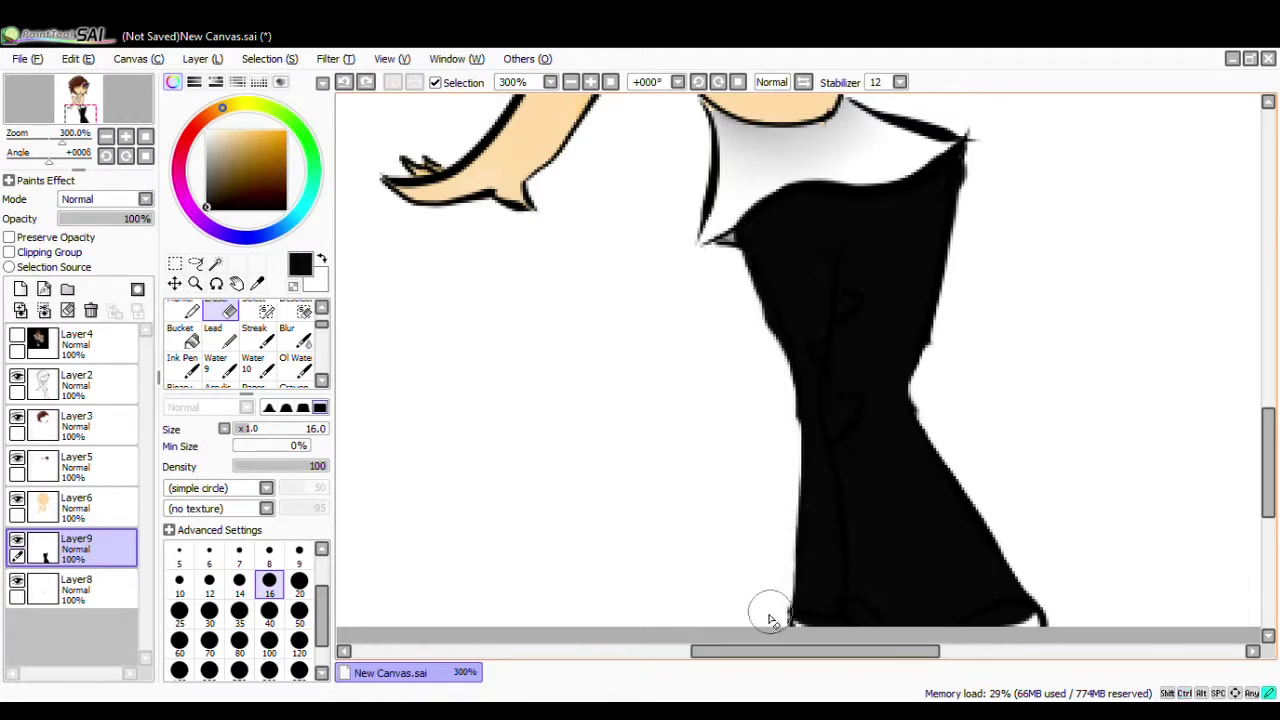
pyautogui.moveTo(781, 373)
pyautogui.mouseDown()
pyautogui.moveTo(728, 251)
pyautogui.moveTo(786, 372)
pyautogui.moveTo(783, 403)
pyautogui.mouseUp()
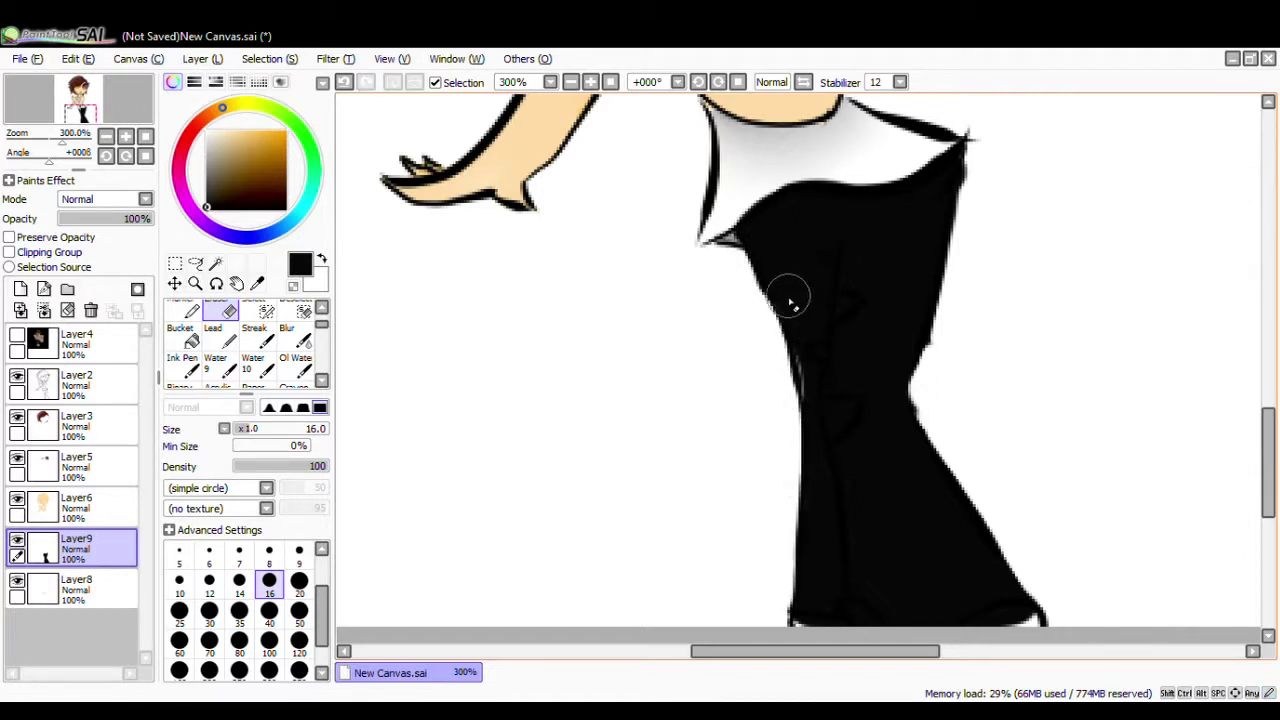
# - Touch up the trousers' black edge below the flared tip of the tank top and along the back leg
pyautogui.press('n')
pyautogui.press('n')
pyautogui.press('n')
pyautogui.moveTo(948, 132); pyautogui.dragTo(930, 124)
pyautogui.hotkey('ctrl', 'z')
pyautogui.press('e')
pyautogui.hotkey('ctrl', 'z')
pyautogui.moveTo(966, 178)
pyautogui.mouseDown()
pyautogui.moveTo(932, 344)
pyautogui.moveTo(964, 154)
pyautogui.mouseUp()
pyautogui.hotkey('ctrl', 'z')
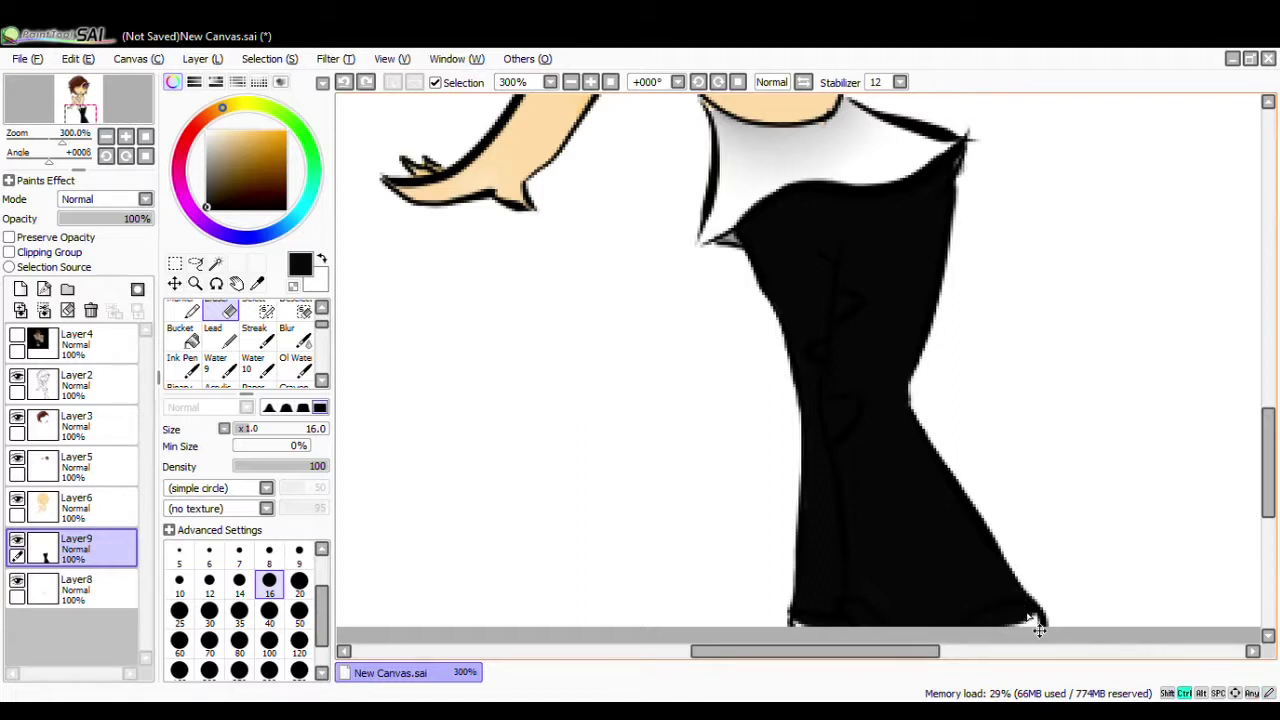
# - Sample the peach skin colour and fill the three trouser rips with it on the skin layer
pyautogui.click(75, 507)
pyautogui.keyDown('alt'); pyautogui.click(512, 178); pyautogui.keyUp('alt')
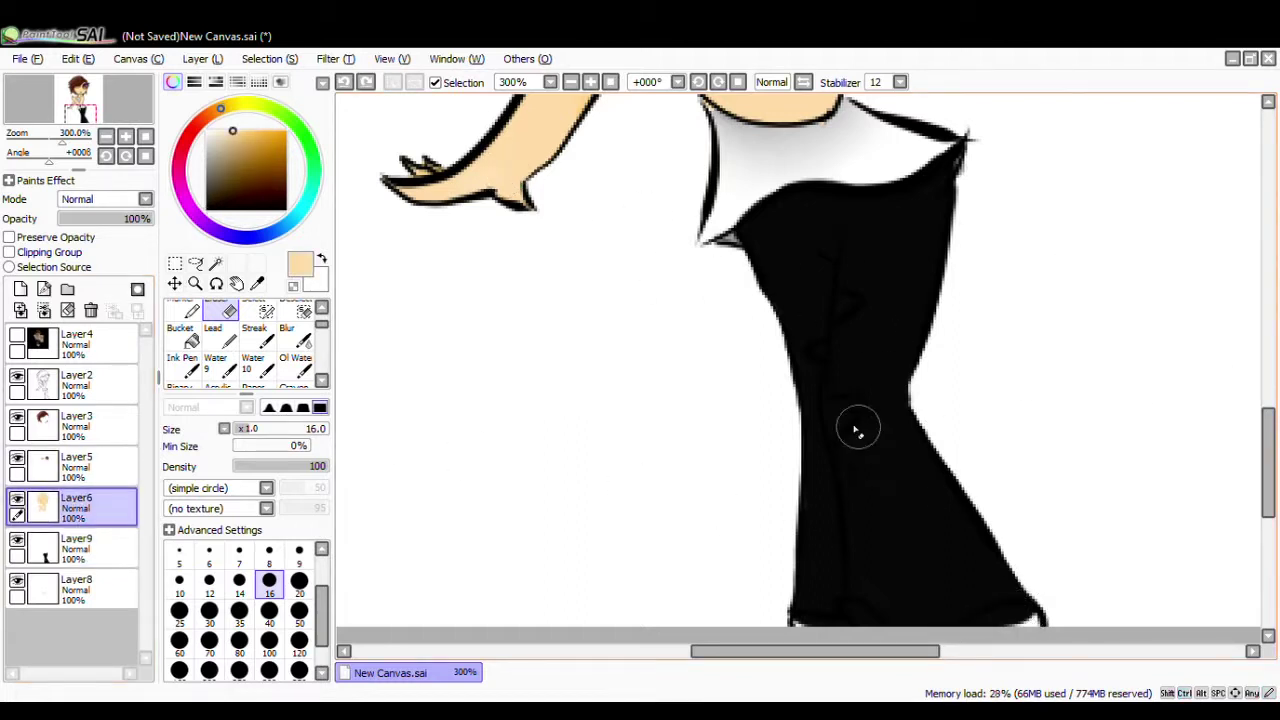
pyautogui.press('n')
pyautogui.moveTo(837, 423)
pyautogui.mouseDown()
pyautogui.moveTo(831, 409)
pyautogui.moveTo(843, 407)
pyautogui.mouseUp()
pyautogui.moveTo(838, 310); pyautogui.dragTo(850, 303)
pyautogui.moveTo(823, 346); pyautogui.dragTo(819, 350)
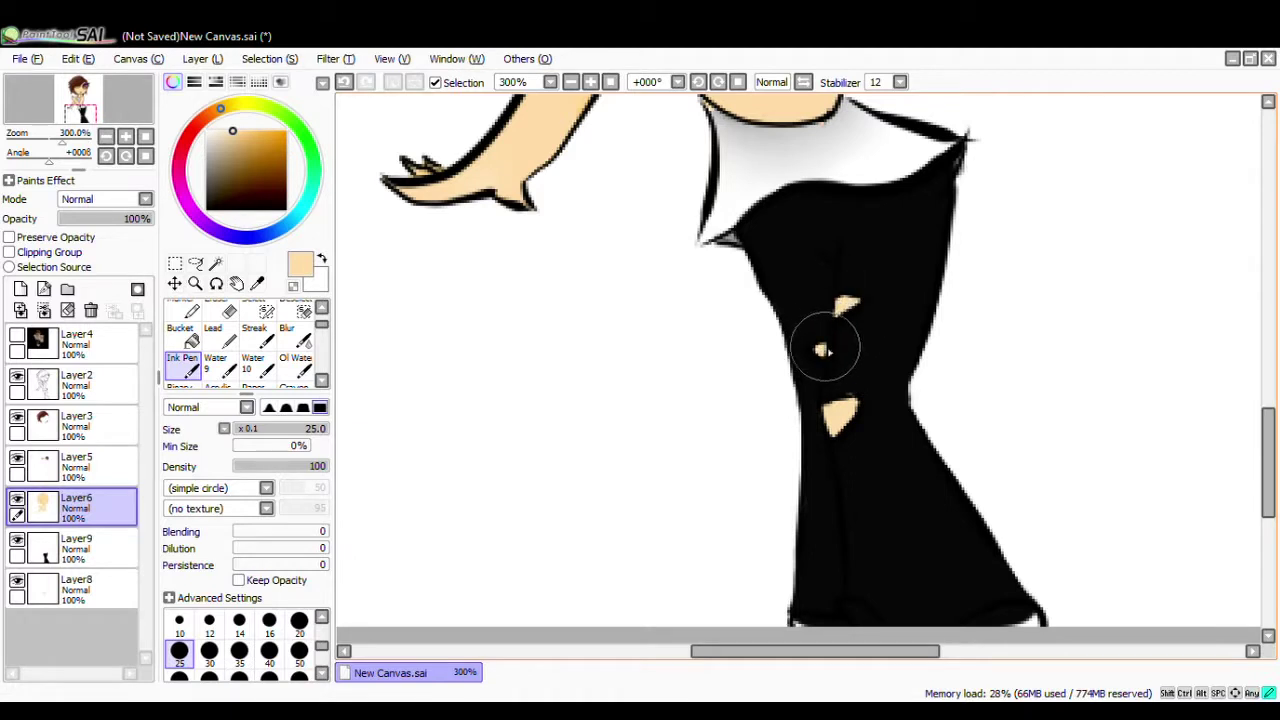
# - Shade the skin in the trouser rips with darker and lighter peach on a new layer, blur it, and merge it into the skin layer
pyautogui.click(20, 310)
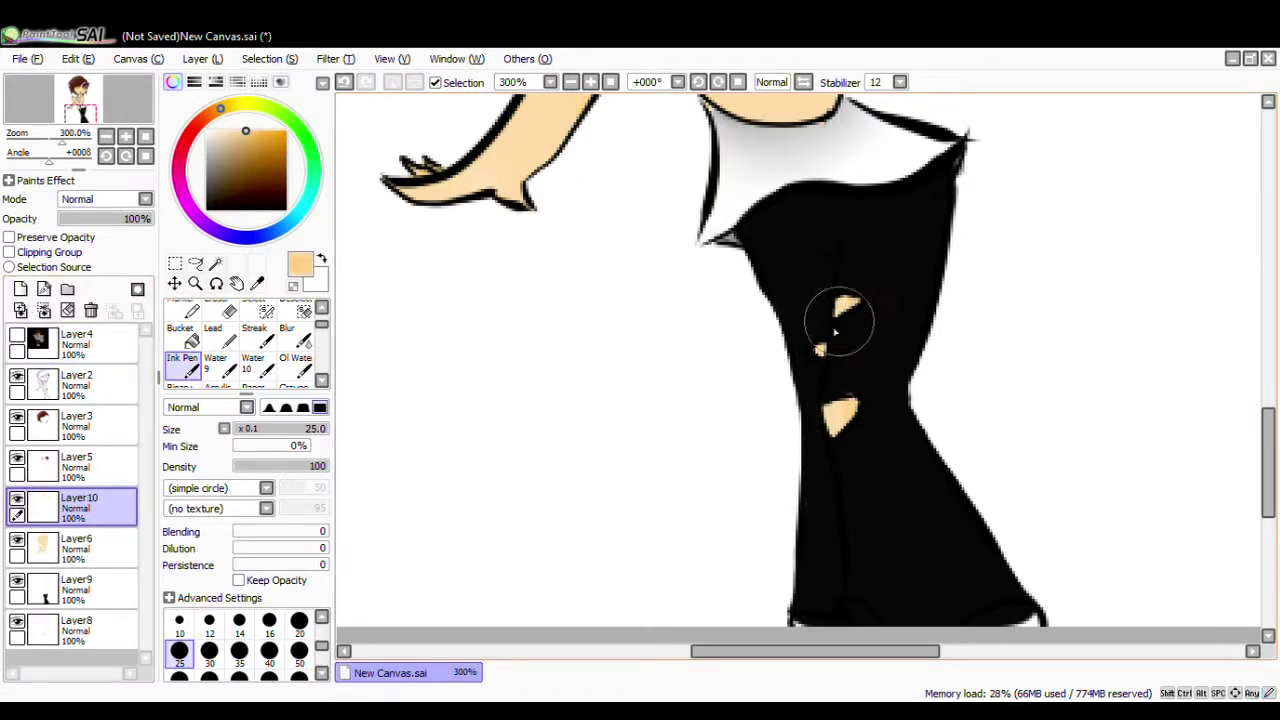
pyautogui.click(232, 132)
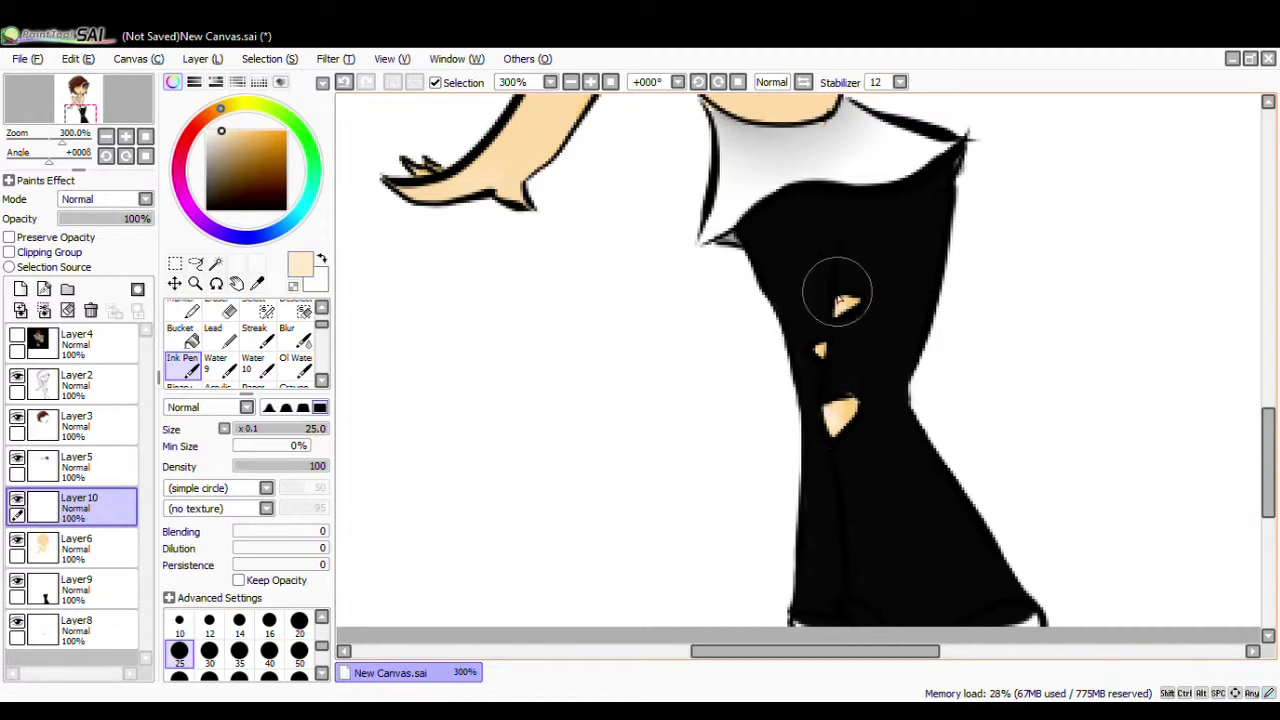
pyautogui.click(293, 336)
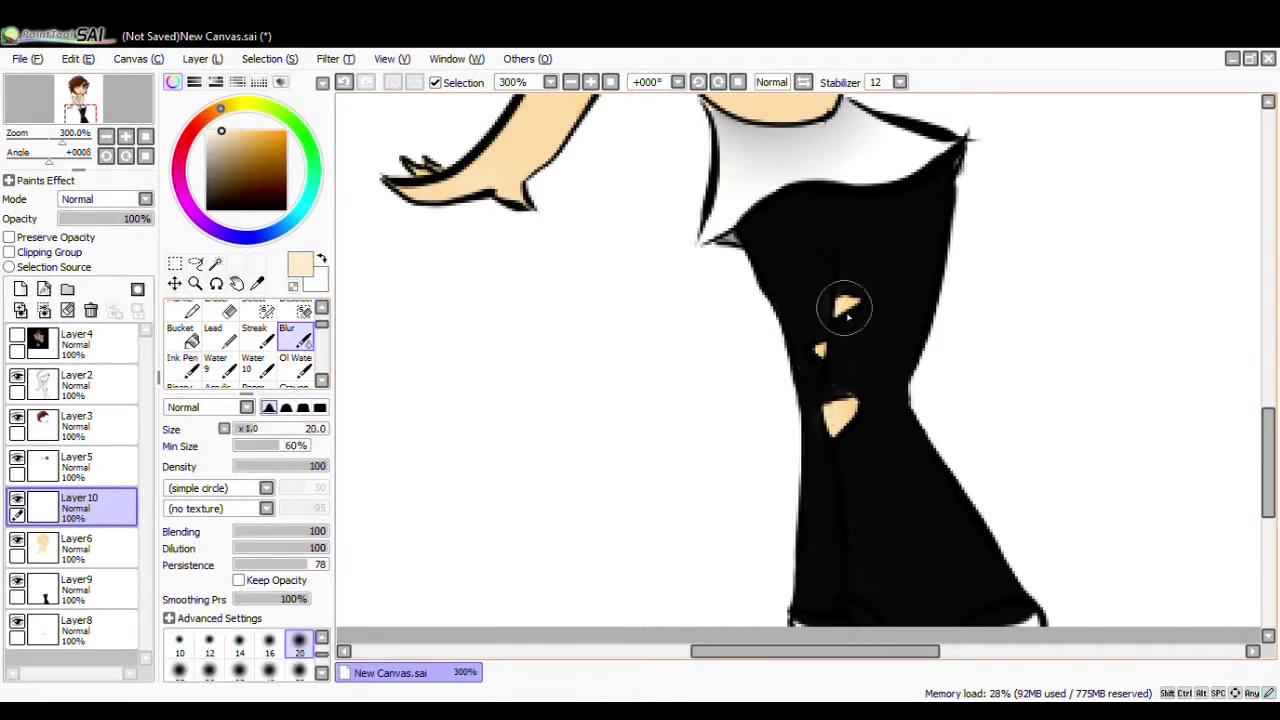
pyautogui.click(9, 253)
pyautogui.click(44, 310)
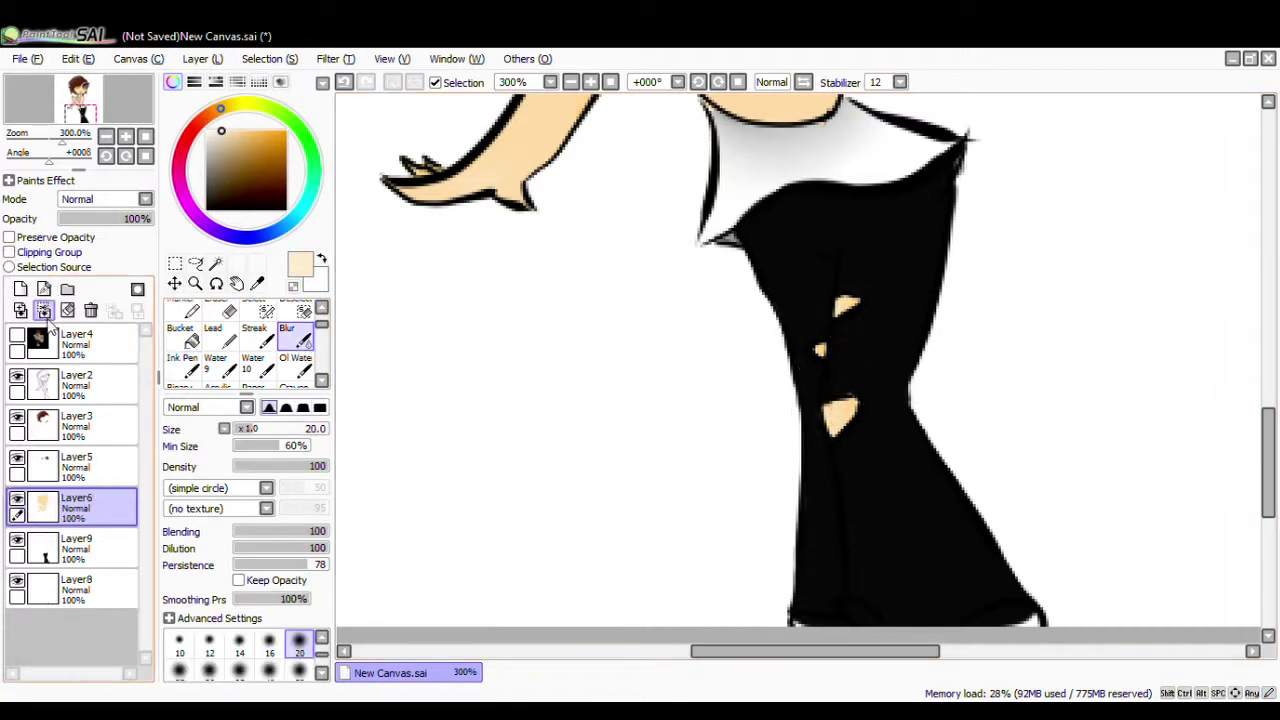
# - Select the trousers layer, sample its black, and lighten the brush colour to dark grey
pyautogui.click(75, 546)
pyautogui.rightClick(850, 487)
pyautogui.moveTo(205, 200); pyautogui.dragTo(206, 194)
pyautogui.moveTo(935, 172); pyautogui.dragTo(936, 270)
pyautogui.hotkey('ctrl', 'z')
pyautogui.press('n')
pyautogui.moveTo(935, 190); pyautogui.dragTo(937, 299)
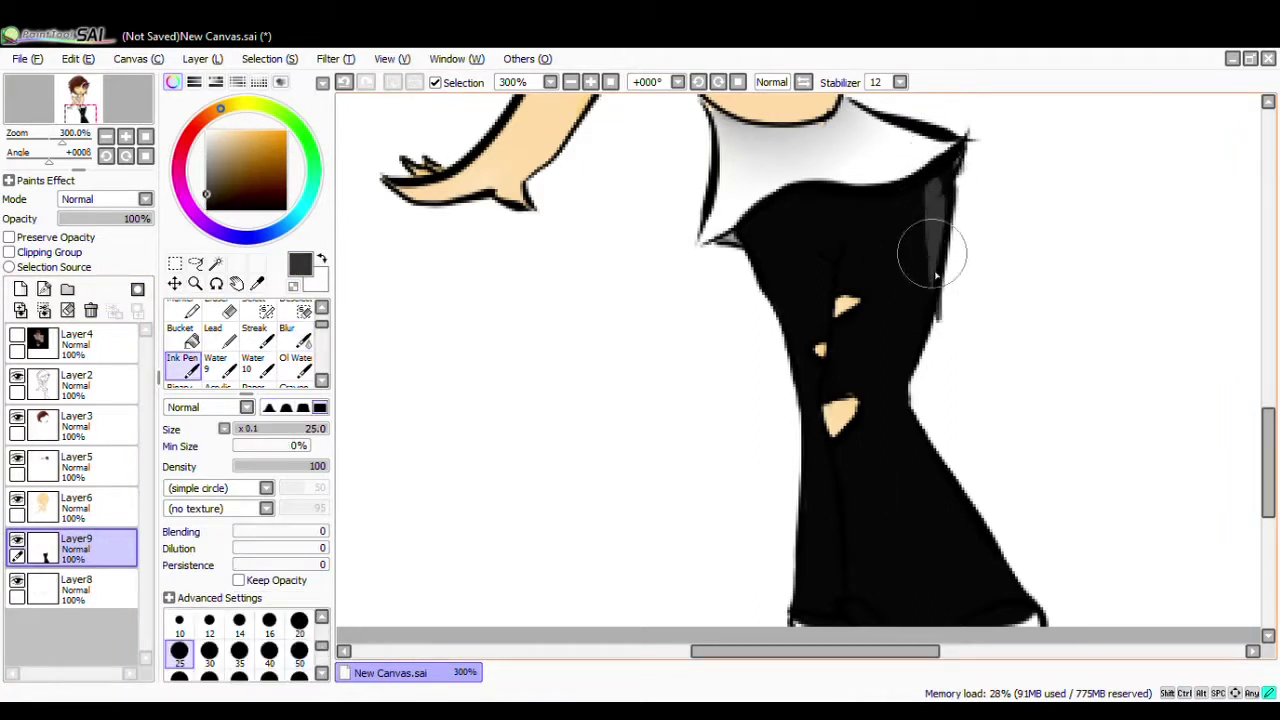
pyautogui.moveTo(932, 425); pyautogui.dragTo(1066, 612)
pyautogui.moveTo(821, 247)
pyautogui.mouseDown()
pyautogui.moveTo(831, 324)
pyautogui.moveTo(862, 302)
pyautogui.moveTo(843, 326)
pyautogui.mouseUp()
pyautogui.moveTo(835, 393)
pyautogui.mouseDown()
pyautogui.moveTo(857, 419)
pyautogui.moveTo(834, 447)
pyautogui.mouseUp()
pyautogui.moveTo(742, 247)
pyautogui.mouseDown()
pyautogui.moveTo(765, 285)
pyautogui.moveTo(816, 612)
pyautogui.mouseUp()
pyautogui.click(30, 253)
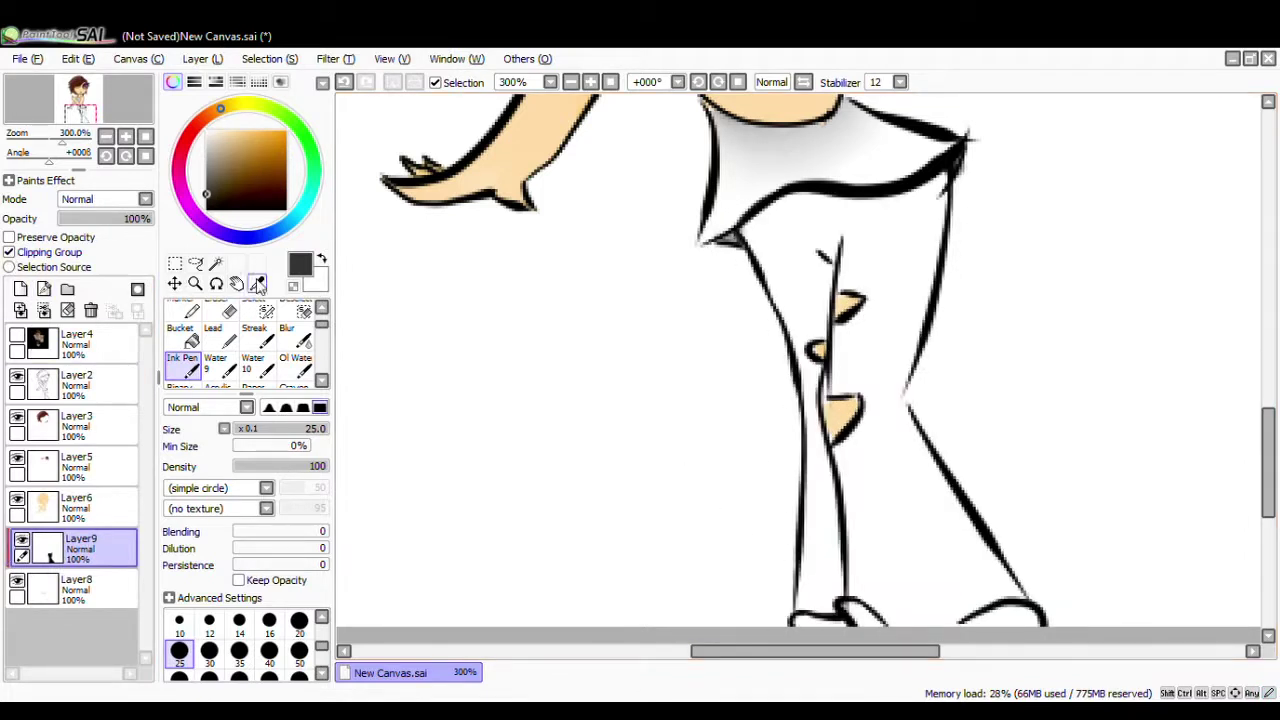
pyautogui.hotkey('ctrl', 'z')
pyautogui.hotkey('ctrl', 'z')
pyautogui.hotkey('ctrl', 'z')
pyautogui.hotkey('ctrl', 'z')
pyautogui.hotkey('ctrl', 'z')
pyautogui.hotkey('ctrl', 'z')
pyautogui.hotkey('ctrl', 'z')
# - Add a layer above the trousers and paint dark grey highlights along the leg edges and around the rips
pyautogui.click(20, 289)
pyautogui.moveTo(946, 178)
pyautogui.mouseDown()
pyautogui.moveTo(926, 283)
pyautogui.moveTo(1028, 604)
pyautogui.mouseUp()
pyautogui.moveTo(836, 397); pyautogui.dragTo(846, 438)
pyautogui.moveTo(846, 293); pyautogui.dragTo(843, 326)
pyautogui.moveTo(834, 338); pyautogui.dragTo(816, 363)
pyautogui.press('e')
pyautogui.press('n')
pyautogui.moveTo(820, 250); pyautogui.dragTo(834, 260)
pyautogui.hotkey('ctrl', 'z')
pyautogui.moveTo(728, 240); pyautogui.dragTo(794, 523)
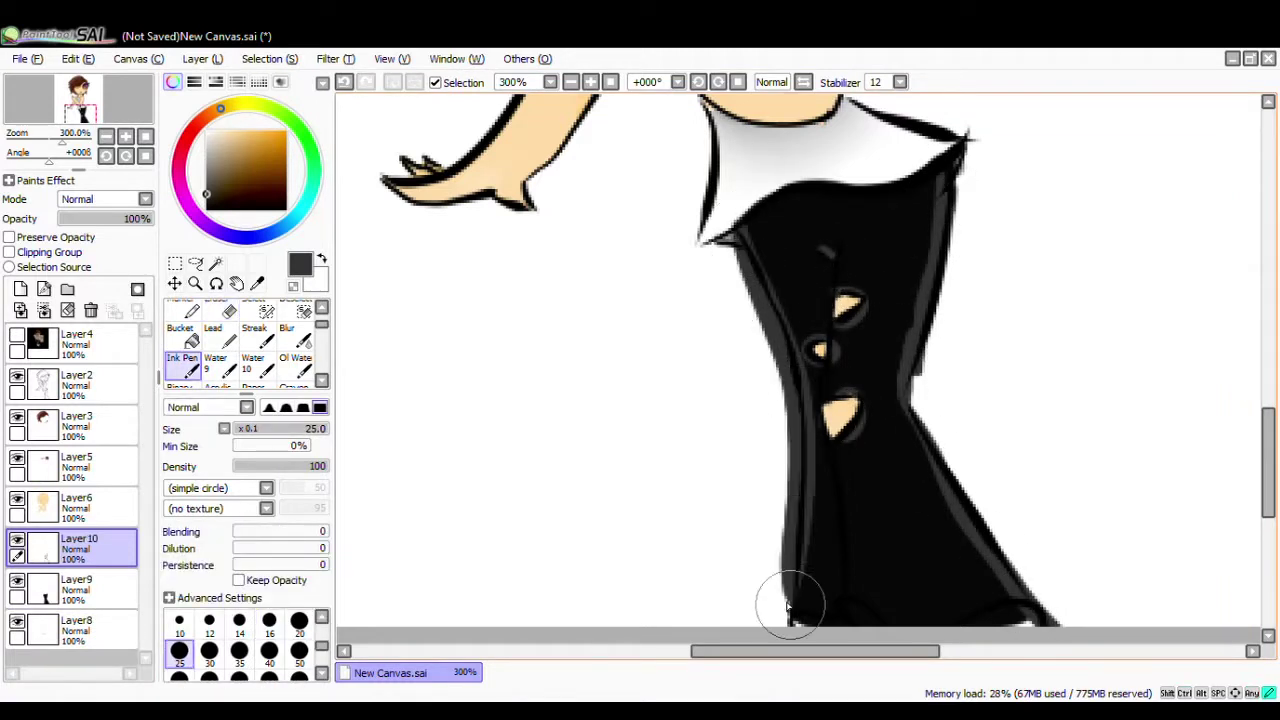
# - Clip the dark grey highlights to the trousers, blur them, and merge them into the trousers layer
pyautogui.click(9, 252)
pyautogui.click(287, 335)
pyautogui.moveTo(917, 225)
pyautogui.mouseDown()
pyautogui.moveTo(980, 551)
pyautogui.moveTo(741, 207)
pyautogui.moveTo(818, 410)
pyautogui.mouseUp()
pyautogui.moveTo(1270, 478)
pyautogui.mouseDown()
pyautogui.moveTo(1274, 437)
pyautogui.moveTo(1270, 488)
pyautogui.mouseUp()
pyautogui.click(44, 310)
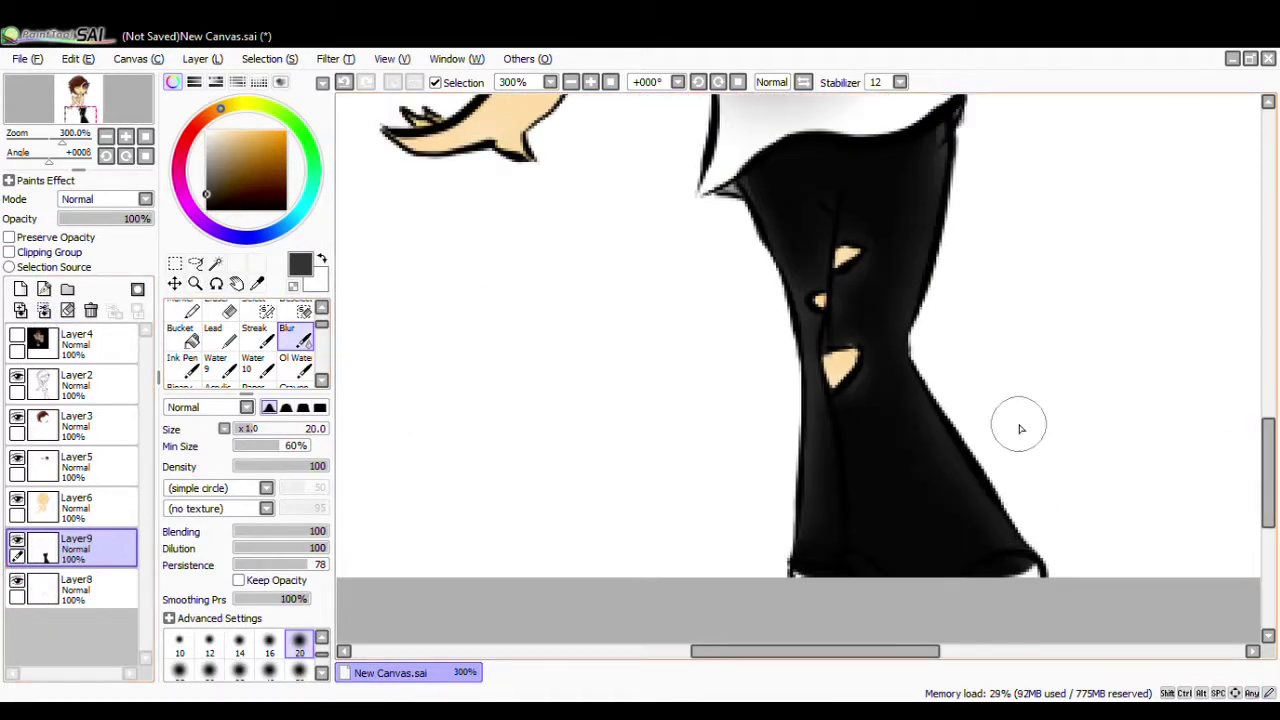
# - Move the tank top layer above the trousers layer and clean up its hem corner with the eraser
pyautogui.click(22, 589)
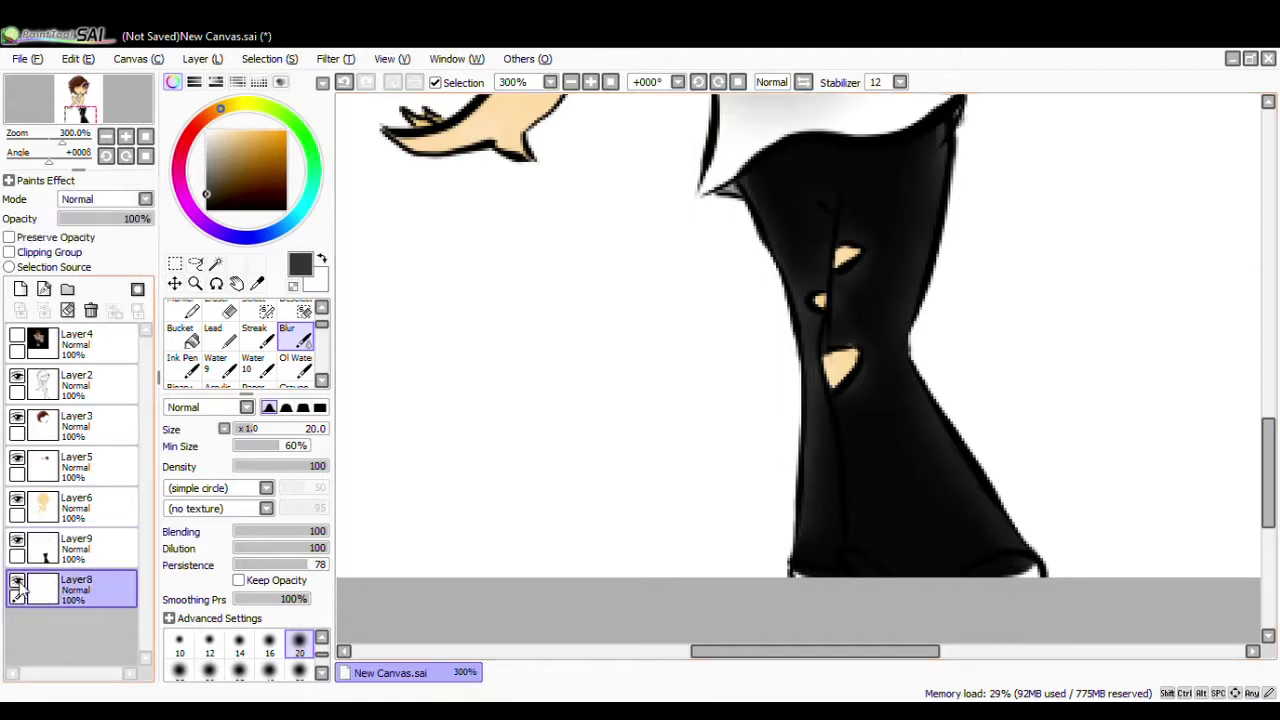
pyautogui.moveTo(30, 590); pyautogui.dragTo(80, 530)
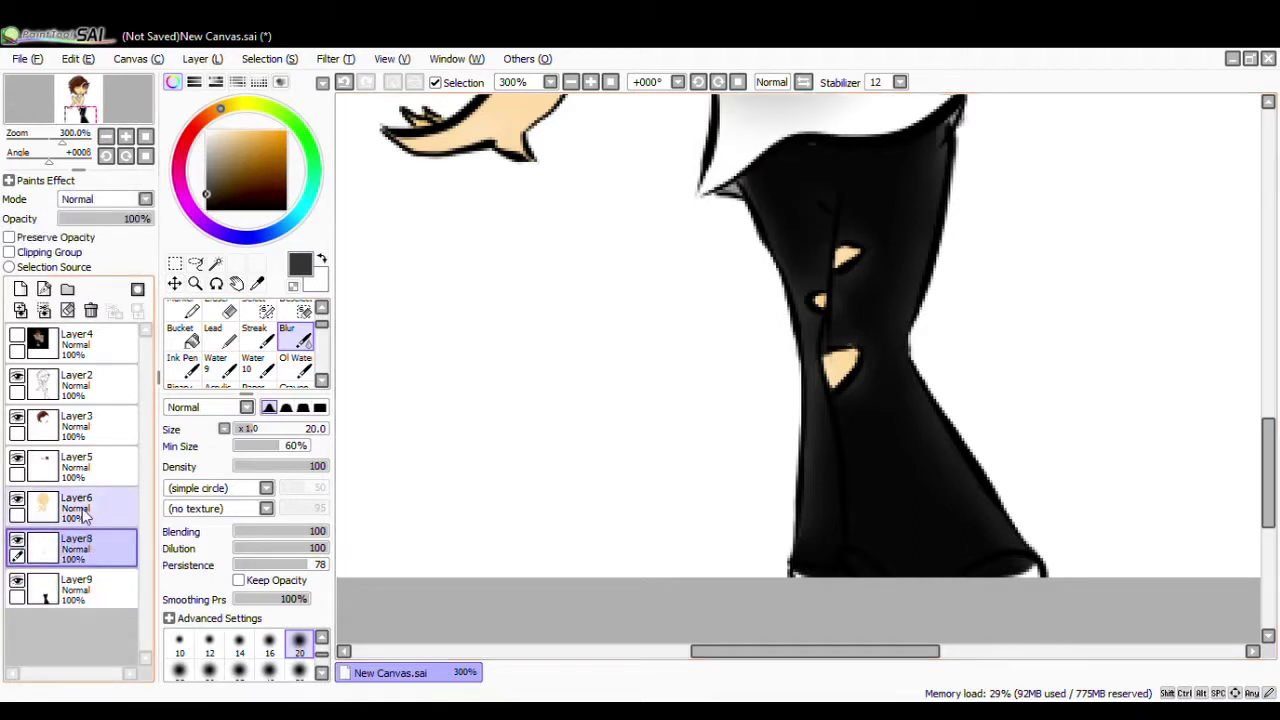
pyautogui.press('e')
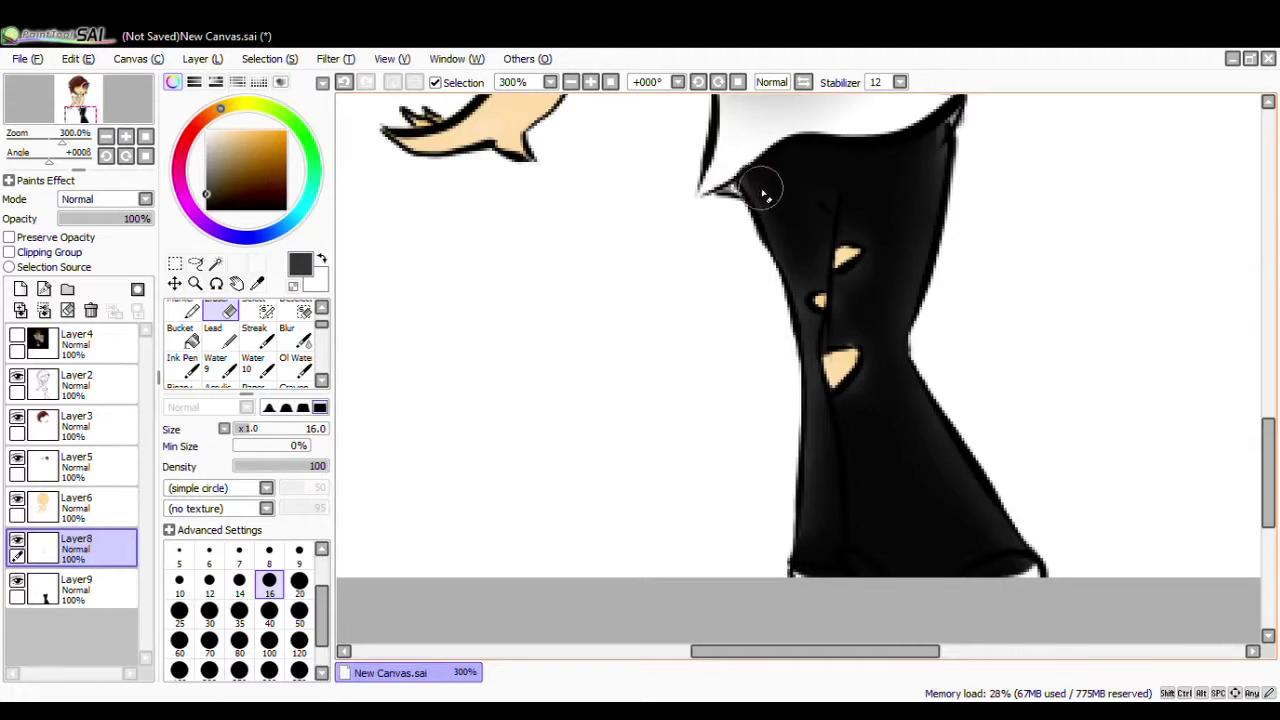
# - Add a layer above the trousers and paint the visible parts of both shoes white
pyautogui.click(84, 602)
pyautogui.click(20, 291)
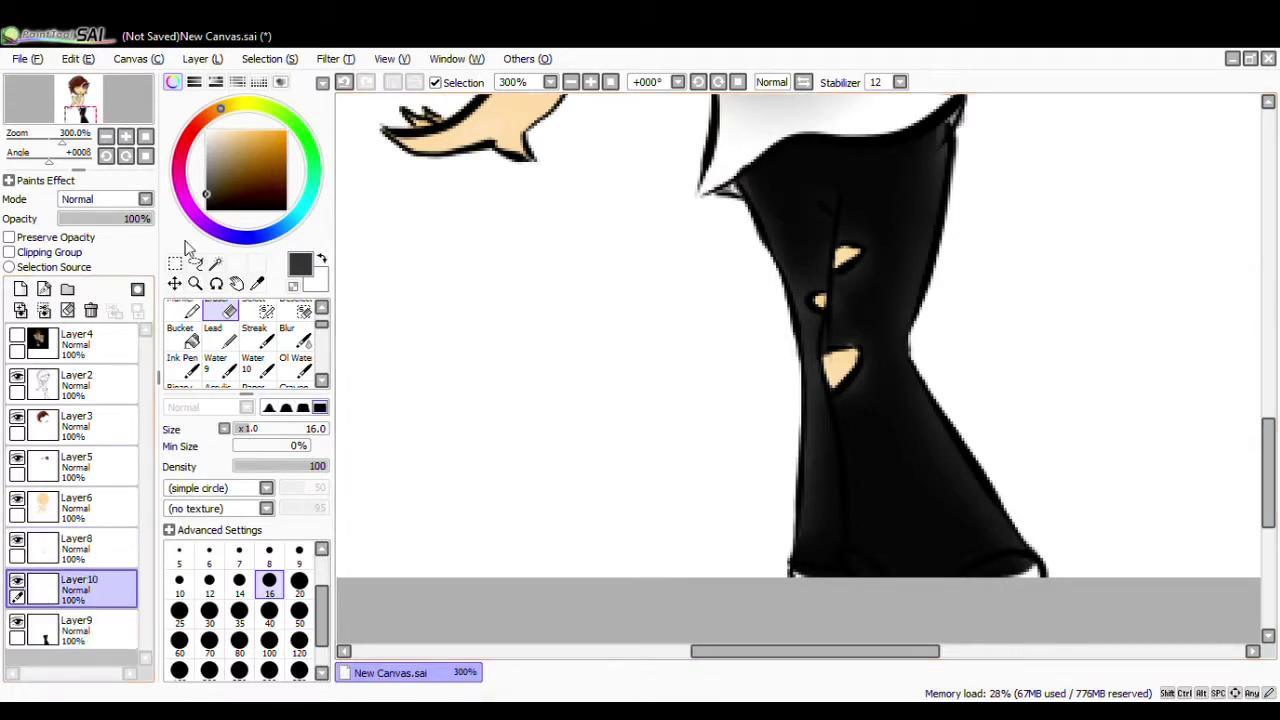
pyautogui.rightClick(637, 332)
pyautogui.press('n')
pyautogui.moveTo(1030, 570); pyautogui.dragTo(957, 575)
pyautogui.moveTo(850, 560); pyautogui.dragTo(870, 574)
pyautogui.moveTo(806, 573); pyautogui.dragTo(846, 584)
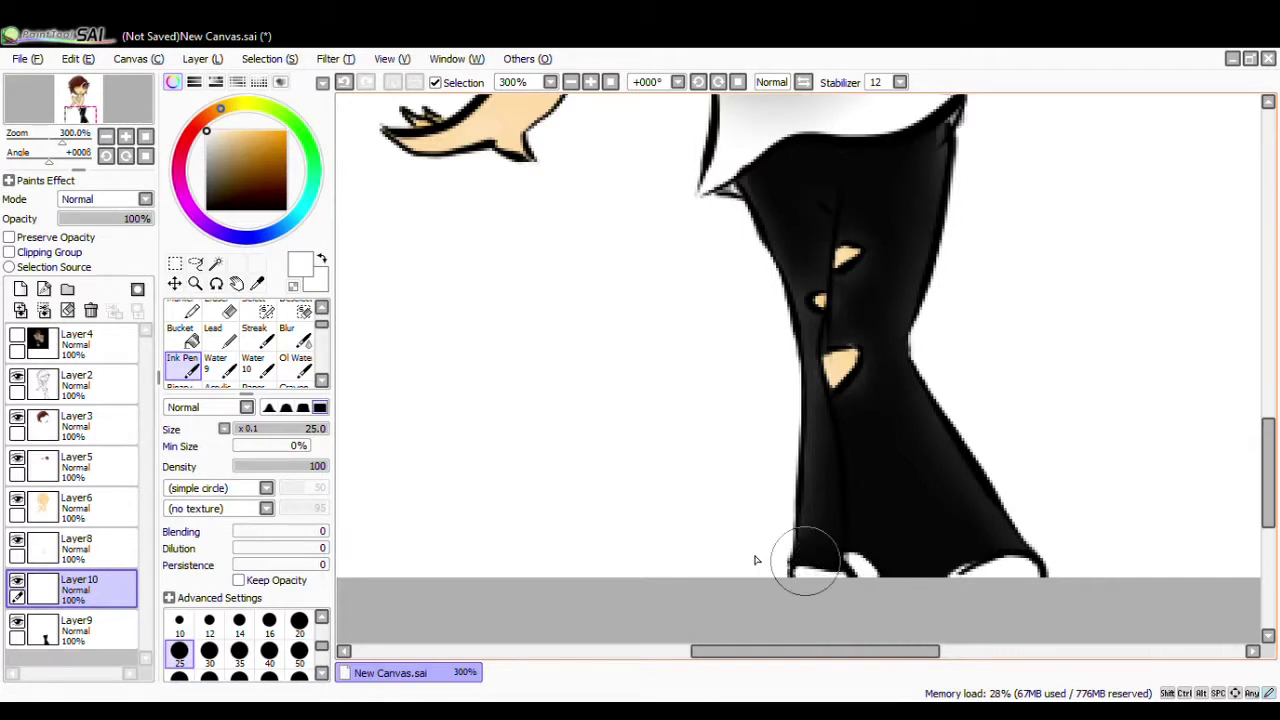
pyautogui.hotkey('ctrl', 'z')
# - Shade the shoes with light grey on a new clipped layer, blur the shading, and merge it into the white shoe layer
pyautogui.click(21, 289)
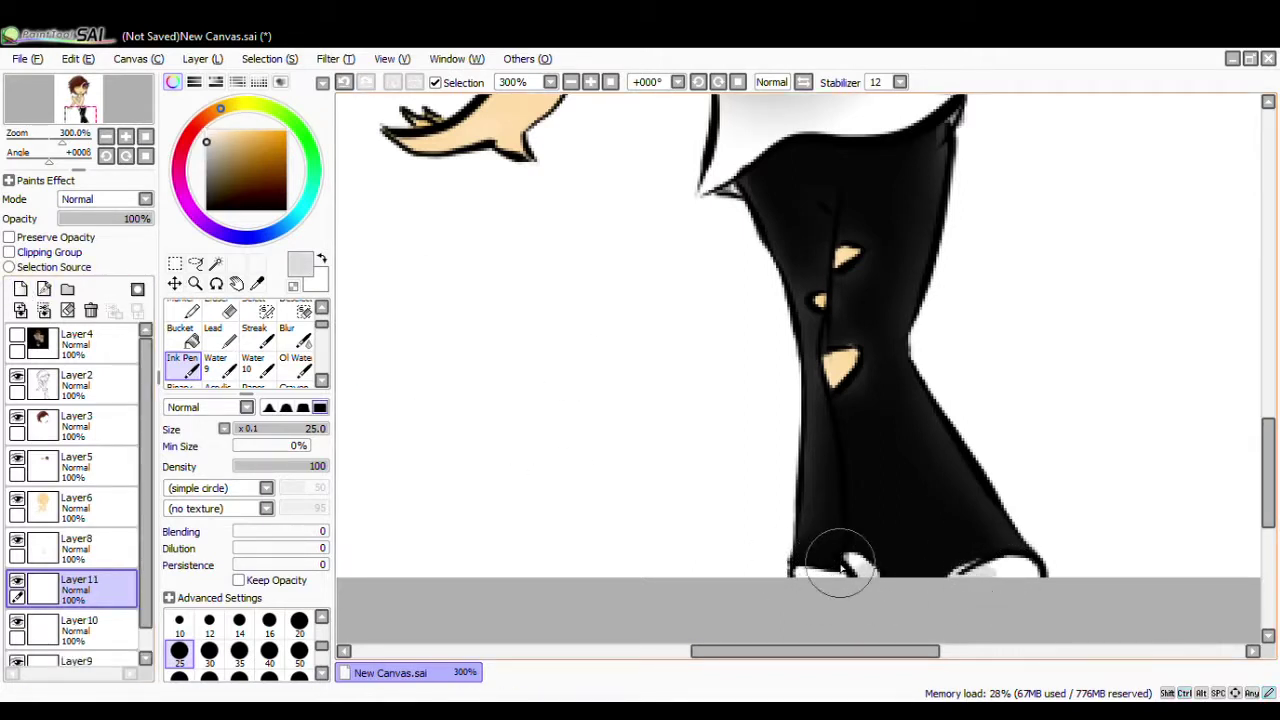
pyautogui.click(9, 252)
pyautogui.click(290, 335)
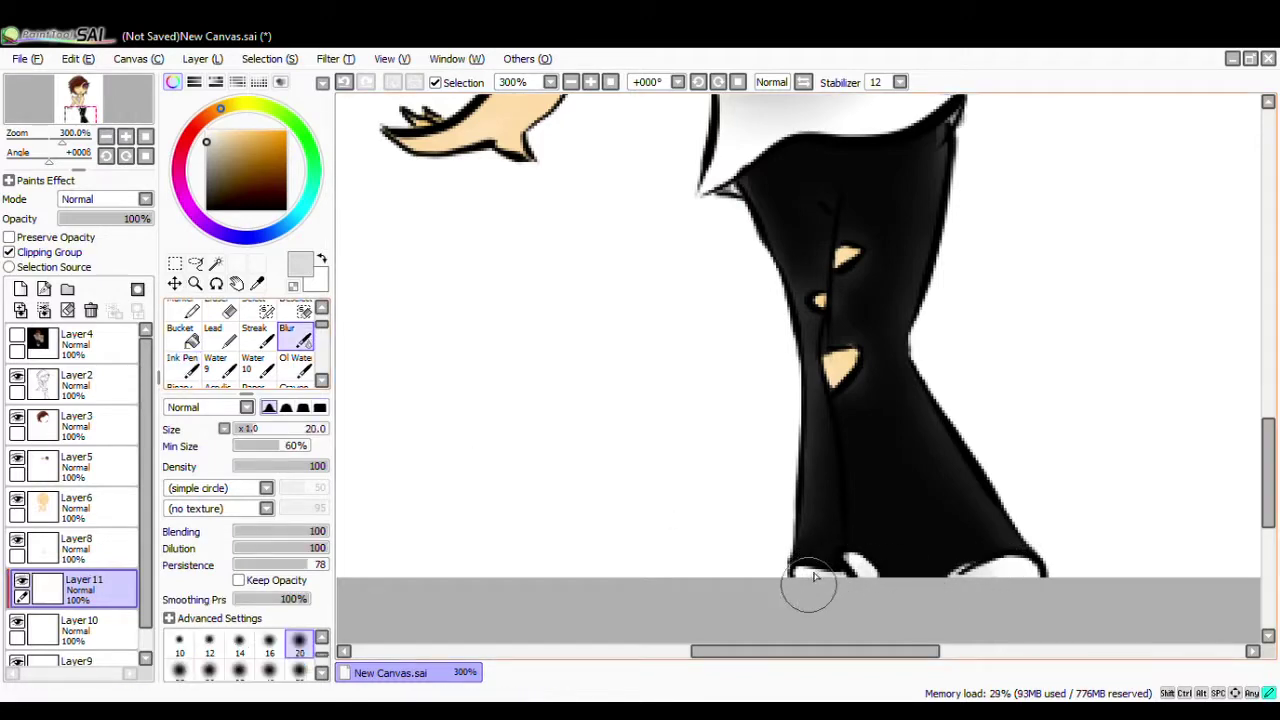
pyautogui.scroll(10, 1250, 366)
pyautogui.scroll(-12, 1234, 329)
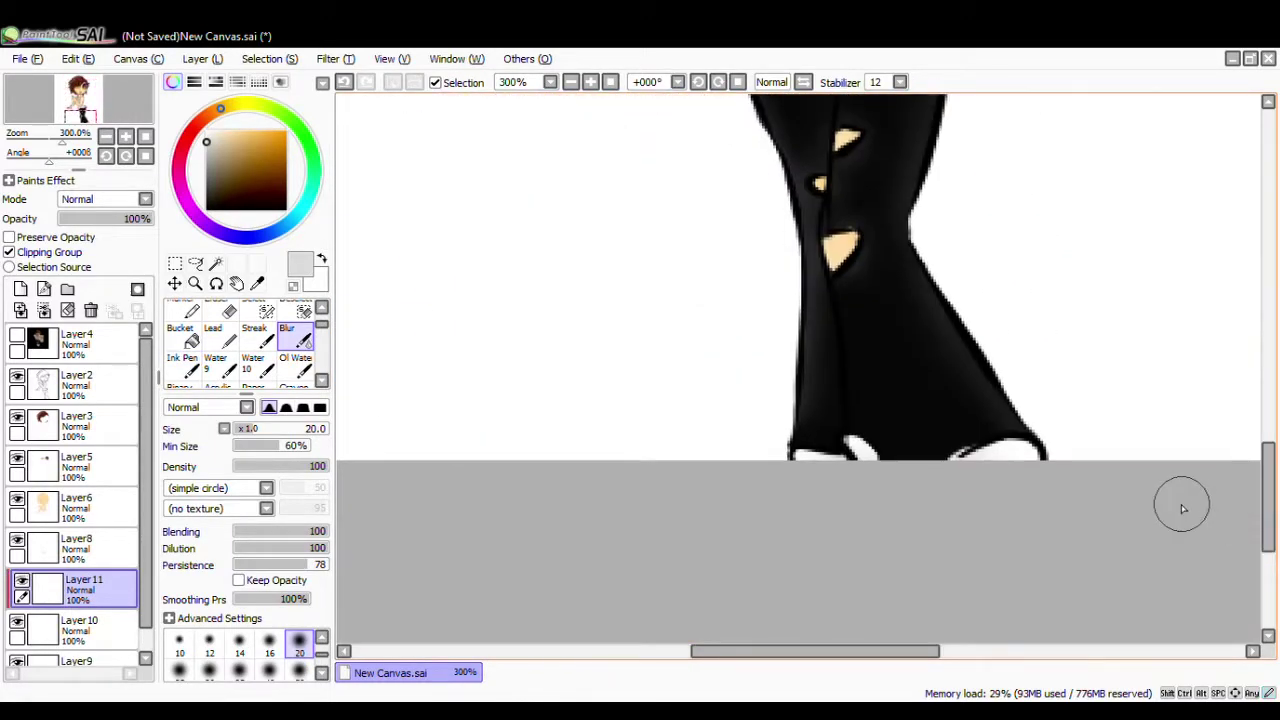
pyautogui.click(46, 314)
pyautogui.moveTo(1271, 513); pyautogui.dragTo(1270, 396)
pyautogui.scroll(-3, 1270, 470)
pyautogui.moveTo(805, 655); pyautogui.dragTo(881, 655)
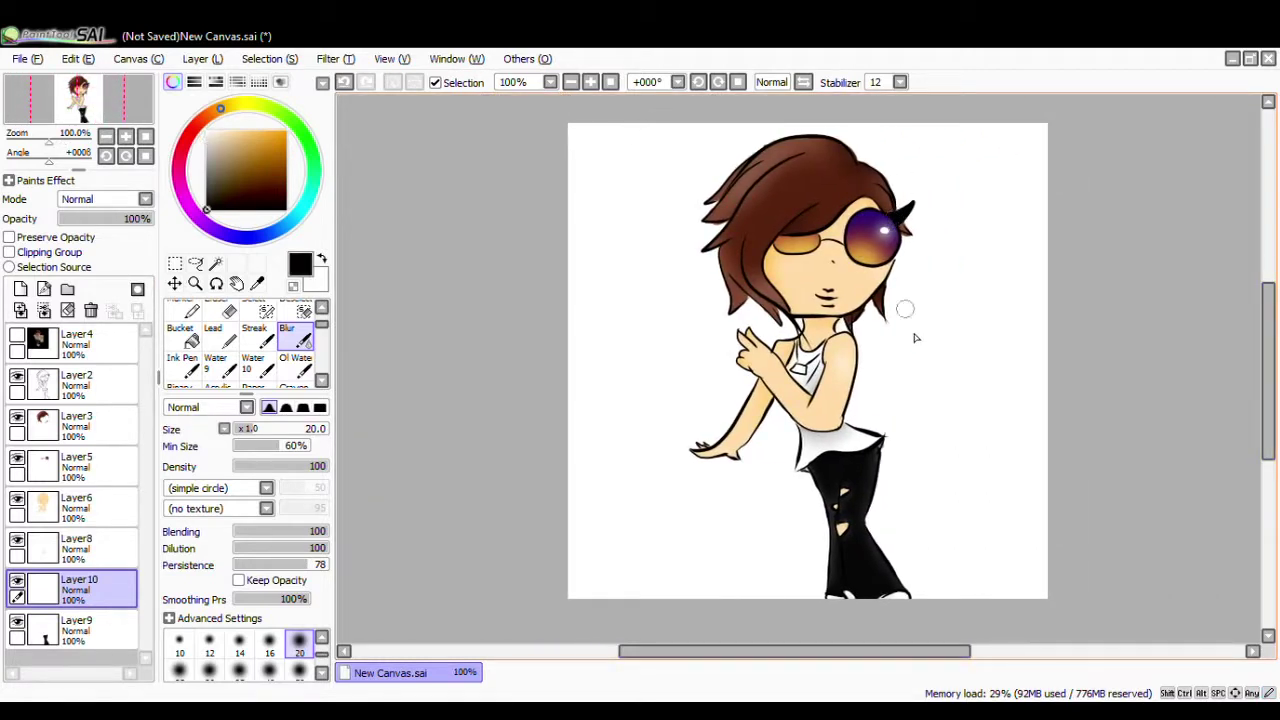
# - Handwrite "I'm Super Happy" in black with the Ink Pen beside the girl's body
pyautogui.click(182, 367)
pyautogui.moveTo(882, 340); pyautogui.dragTo(882, 371)
pyautogui.moveTo(875, 342); pyautogui.dragTo(893, 339)
pyautogui.moveTo(866, 373)
pyautogui.mouseDown()
pyautogui.moveTo(896, 373)
pyautogui.moveTo(893, 440)
pyautogui.mouseUp()
pyautogui.moveTo(932, 420); pyautogui.dragTo(962, 440)
pyautogui.moveTo(966, 420)
pyautogui.mouseDown()
pyautogui.moveTo(974, 462)
pyautogui.moveTo(1026, 446)
pyautogui.mouseUp()
pyautogui.moveTo(893, 458)
pyautogui.mouseDown()
pyautogui.moveTo(987, 507)
pyautogui.moveTo(941, 515)
pyautogui.mouseUp()
pyautogui.hotkey('ctrl', 'z')
pyautogui.hotkey('ctrl', 'z')
pyautogui.moveTo(952, 504)
pyautogui.mouseDown()
pyautogui.moveTo(949, 525)
pyautogui.moveTo(955, 514)
pyautogui.mouseUp()
pyautogui.moveTo(976, 505); pyautogui.dragTo(974, 525)
pyautogui.moveTo(976, 504); pyautogui.dragTo(980, 516)
pyautogui.moveTo(998, 508); pyautogui.dragTo(1012, 519)
pyautogui.moveTo(1023, 513); pyautogui.dragTo(1007, 540)
# - Undo the handwritten "I'm Super Happy" lettering beside the girl's body
pyautogui.hotkey('ctrl', 'z')
pyautogui.hotkey('ctrl', 'z')
pyautogui.hotkey('ctrl', 'z')
pyautogui.hotkey('ctrl', 'z')
pyautogui.hotkey('ctrl', 'z')
pyautogui.hotkey('ctrl', 'z')
pyautogui.hotkey('ctrl', 'z')
pyautogui.hotkey('ctrl', 'z')
pyautogui.hotkey('ctrl', 'z')
pyautogui.hotkey('ctrl', 'z')
pyautogui.hotkey('ctrl', 'z')
pyautogui.hotkey('ctrl', 'z')
pyautogui.hotkey('ctrl', 'z')
pyautogui.hotkey('ctrl', 'z')
pyautogui.hotkey('ctrl', 'z')
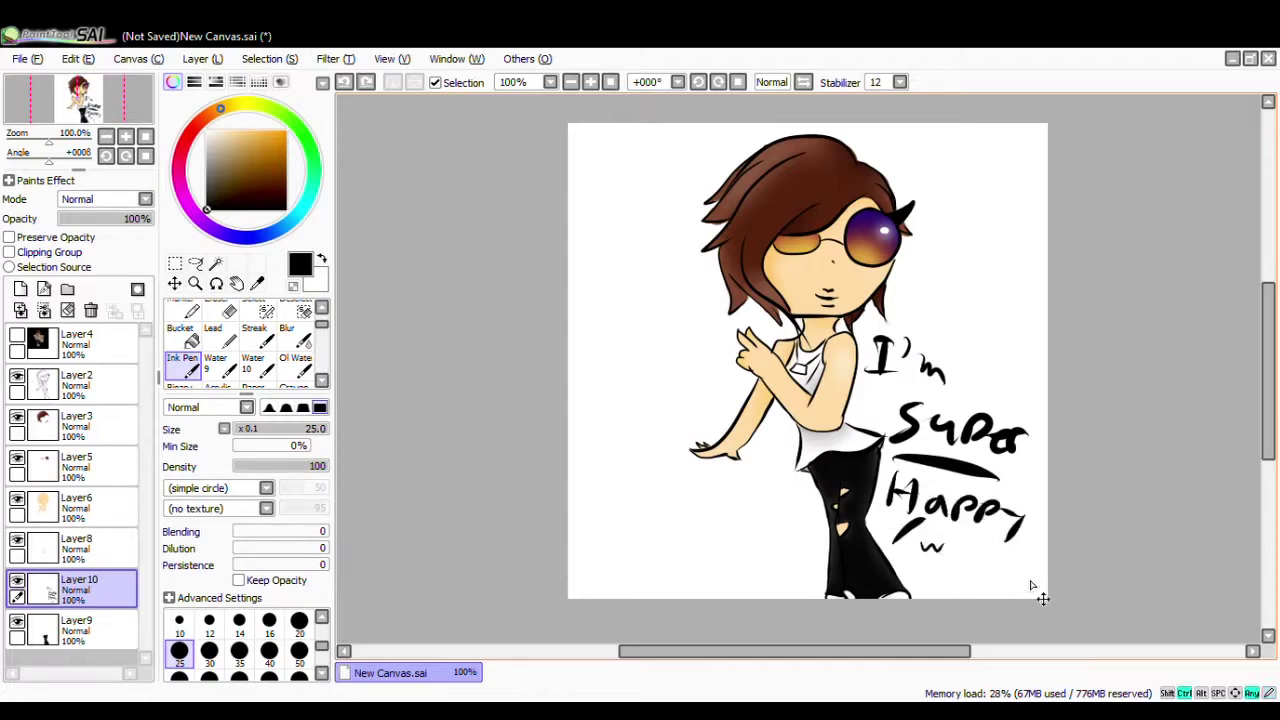
# - Add a layer above the tank top layer, show the reference, and sample the pale gold of its necklace pendant
pyautogui.click(80, 549)
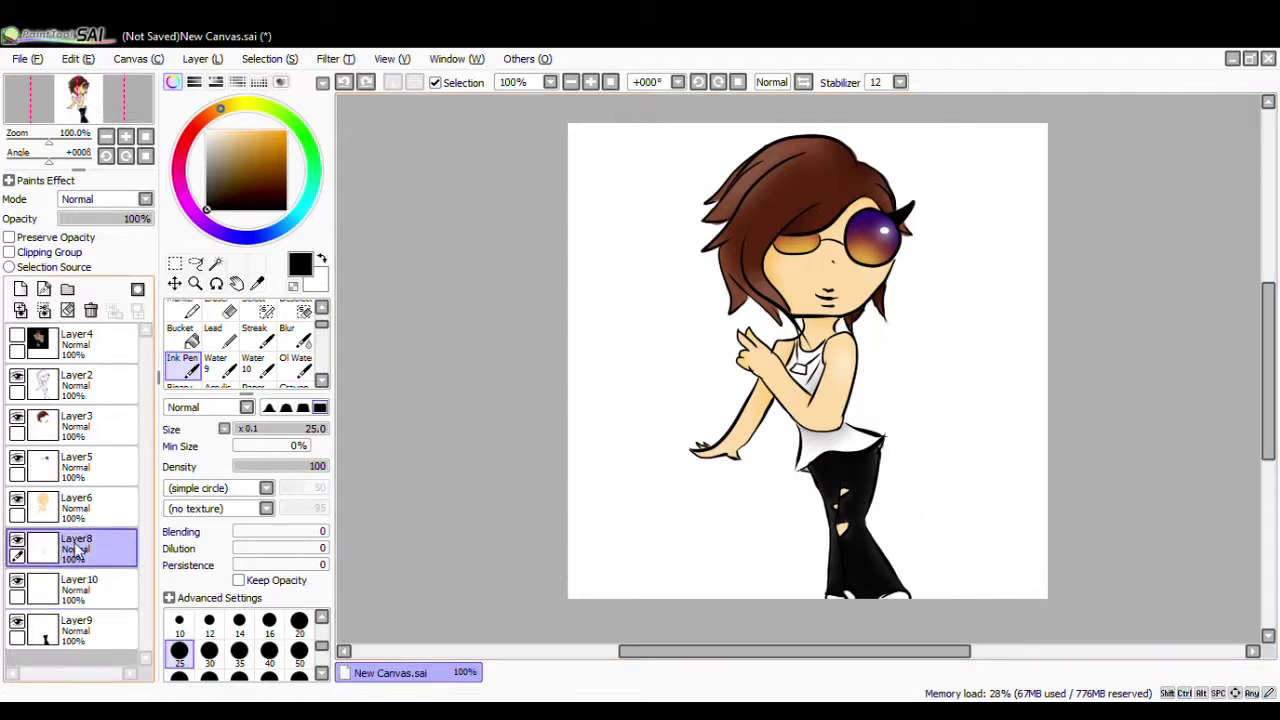
pyautogui.click(20, 290)
pyautogui.scroll(-5, 1058, 445)
pyautogui.scroll(10, 1050, 446)
pyautogui.moveTo(1013, 651); pyautogui.dragTo(798, 652)
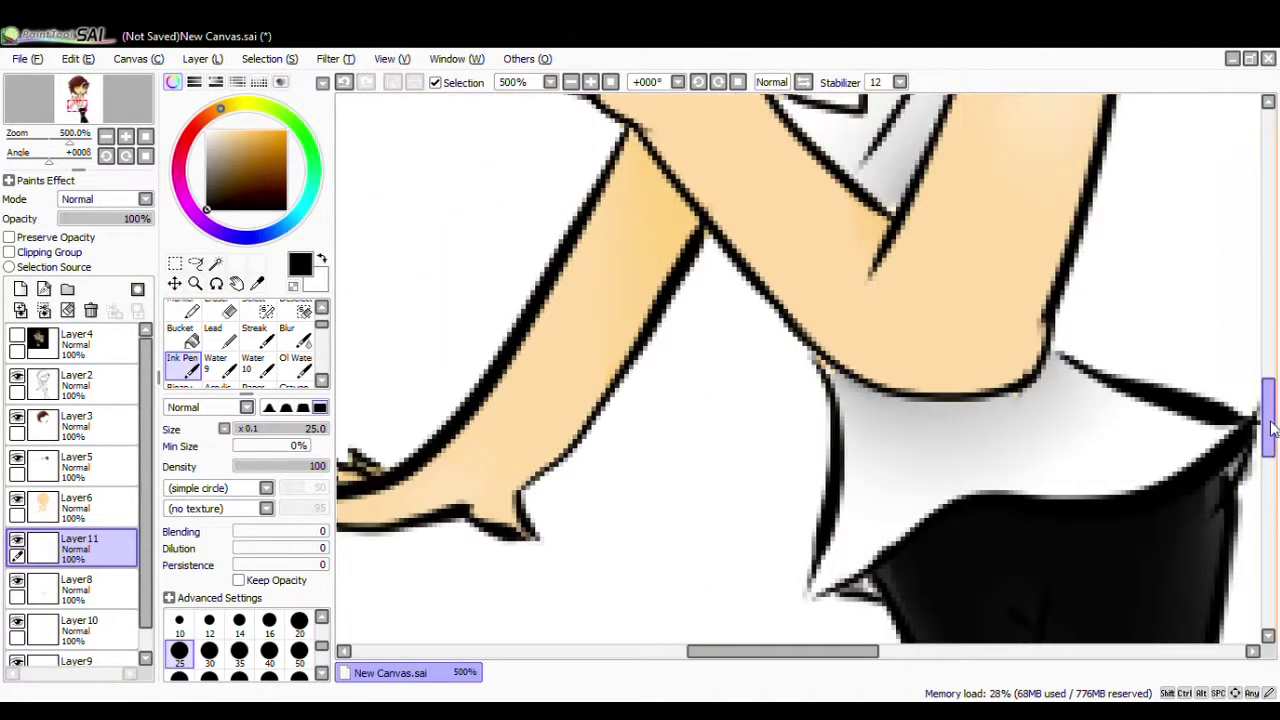
pyautogui.moveTo(1270, 423); pyautogui.dragTo(1270, 361)
pyautogui.click(15, 337)
pyautogui.moveTo(727, 653); pyautogui.dragTo(675, 653)
pyautogui.moveTo(1271, 391); pyautogui.dragTo(1271, 320)
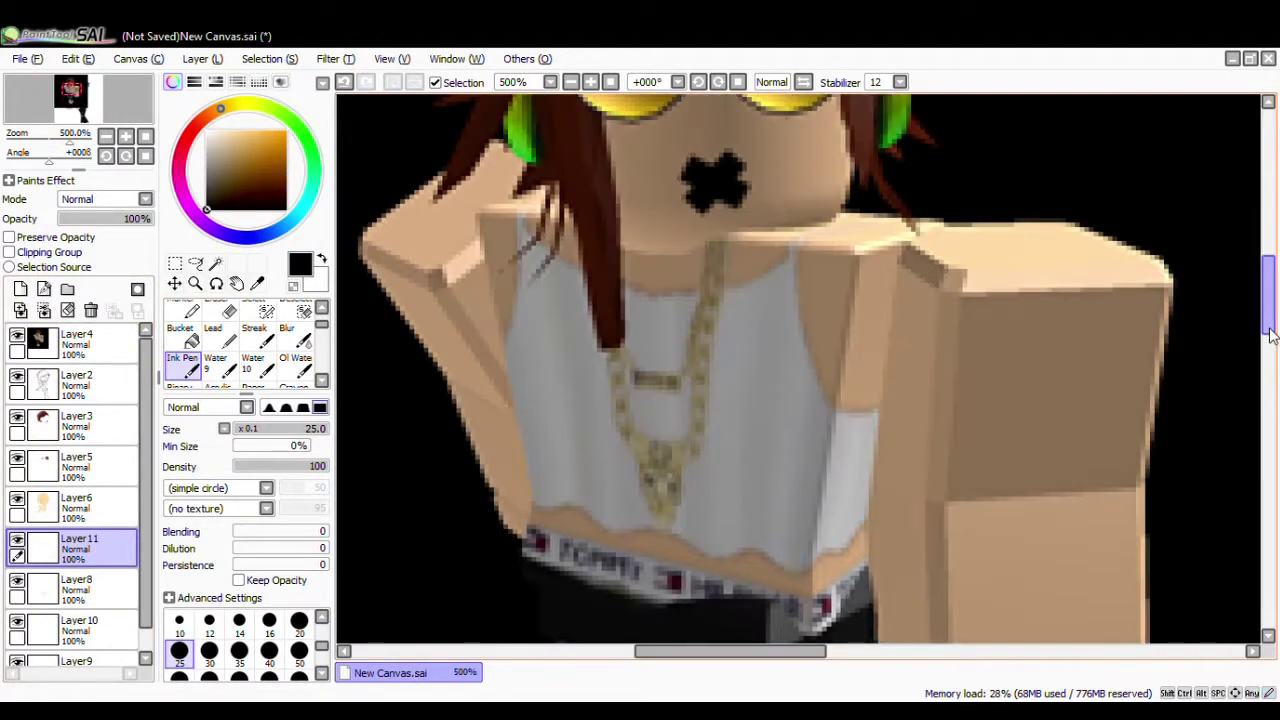
pyautogui.rightClick(644, 452)
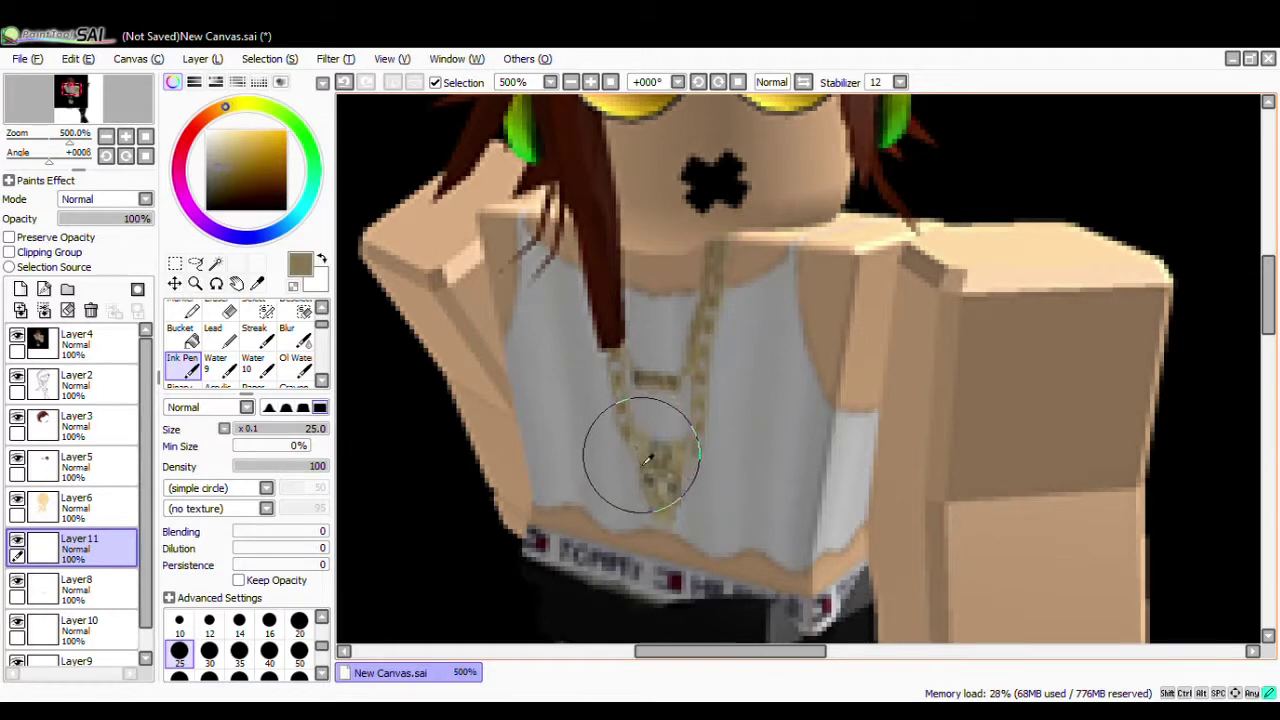
pyautogui.rightClick(660, 484)
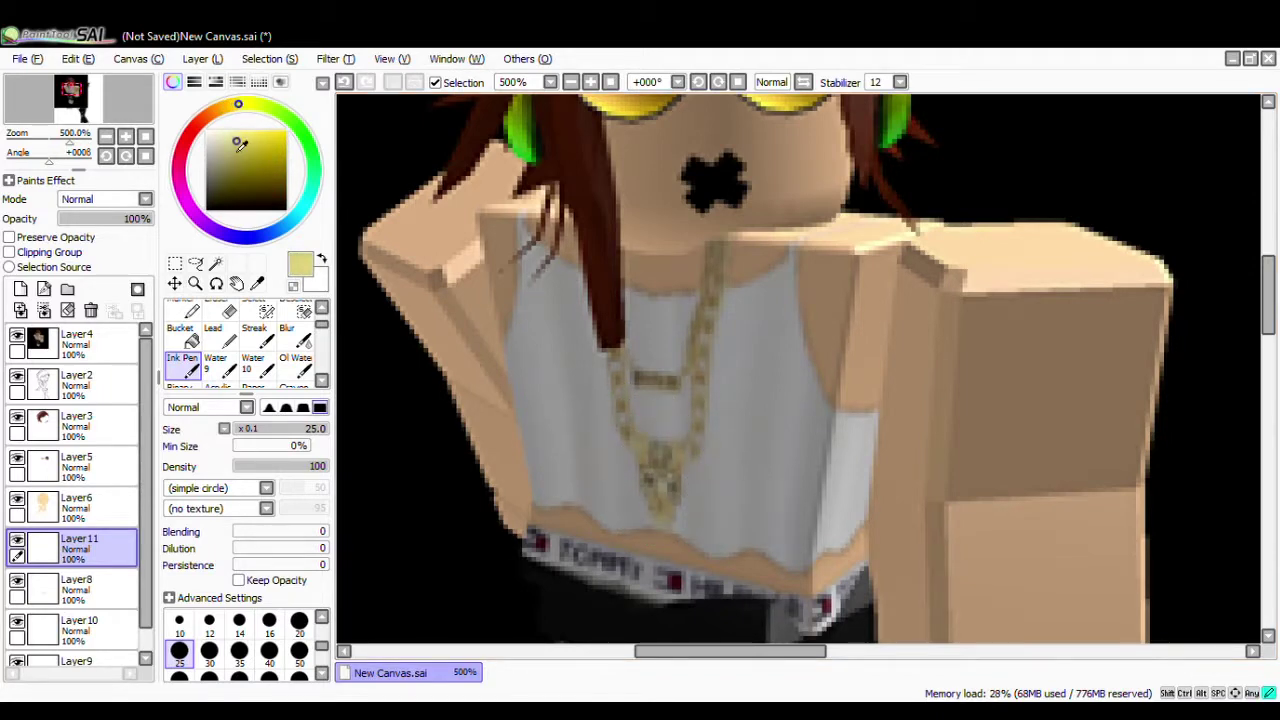
# - Hide the reference and paint the girl's pendant pale gold with the Ink Pen
pyautogui.click(17, 336)
pyautogui.moveTo(1268, 294); pyautogui.dragTo(1268, 374)
pyautogui.moveTo(711, 653); pyautogui.dragTo(775, 652)
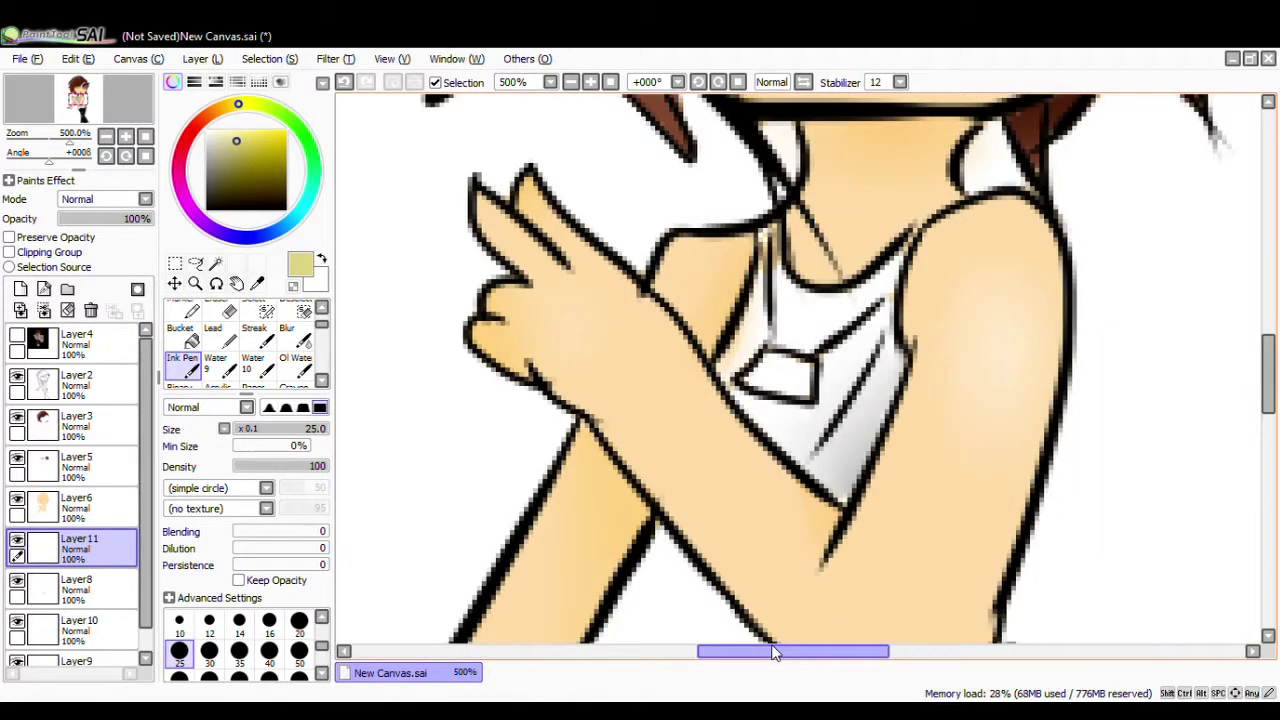
pyautogui.moveTo(760, 395); pyautogui.dragTo(805, 405)
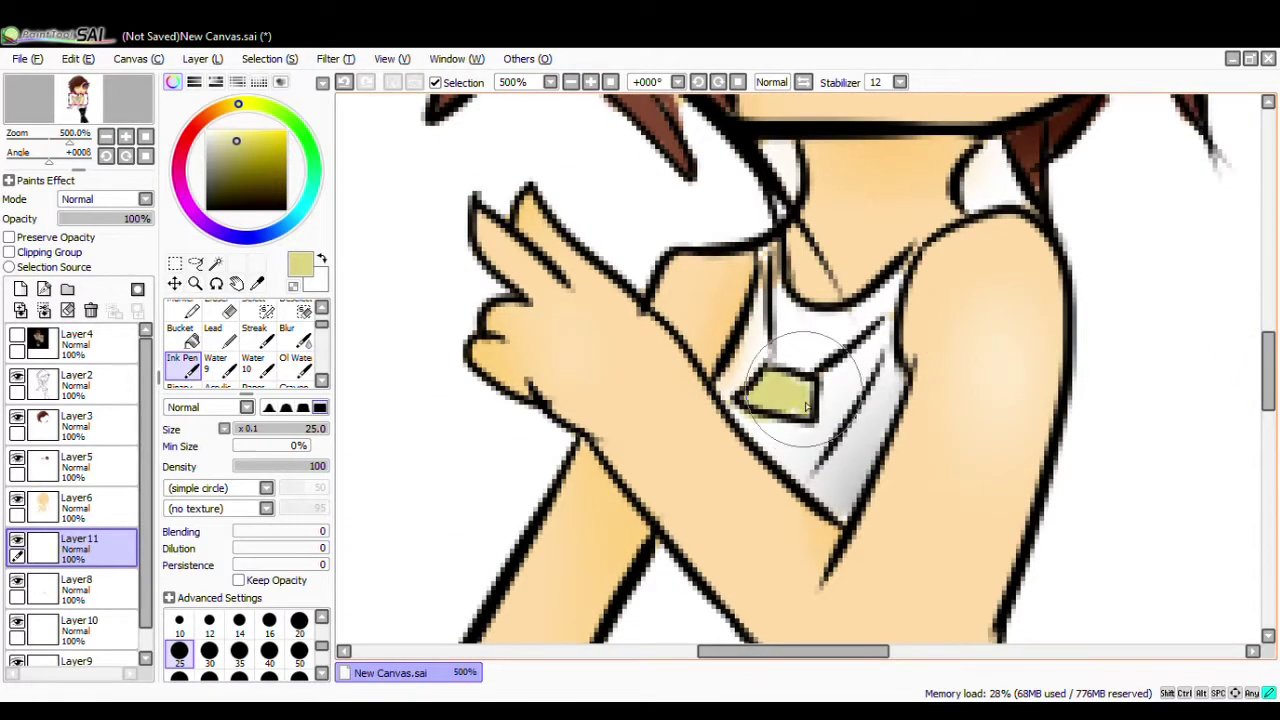
# - Highlight the pendant with lighter yellow on a new layer, blur it, and merge it into the gold layer
pyautogui.click(20, 289)
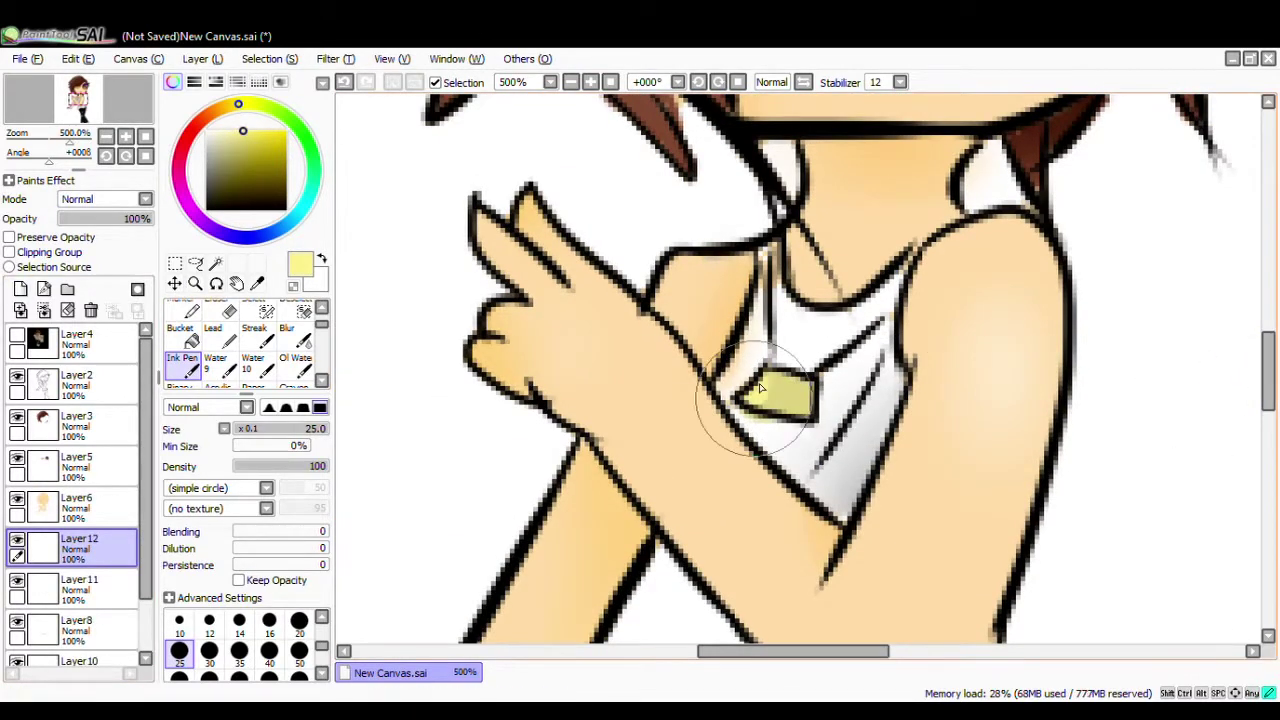
pyautogui.click(289, 336)
pyautogui.moveTo(778, 399)
pyautogui.mouseDown()
pyautogui.moveTo(795, 392)
pyautogui.moveTo(793, 408)
pyautogui.moveTo(780, 396)
pyautogui.mouseUp()
pyautogui.hotkey('ctrl', 'z')
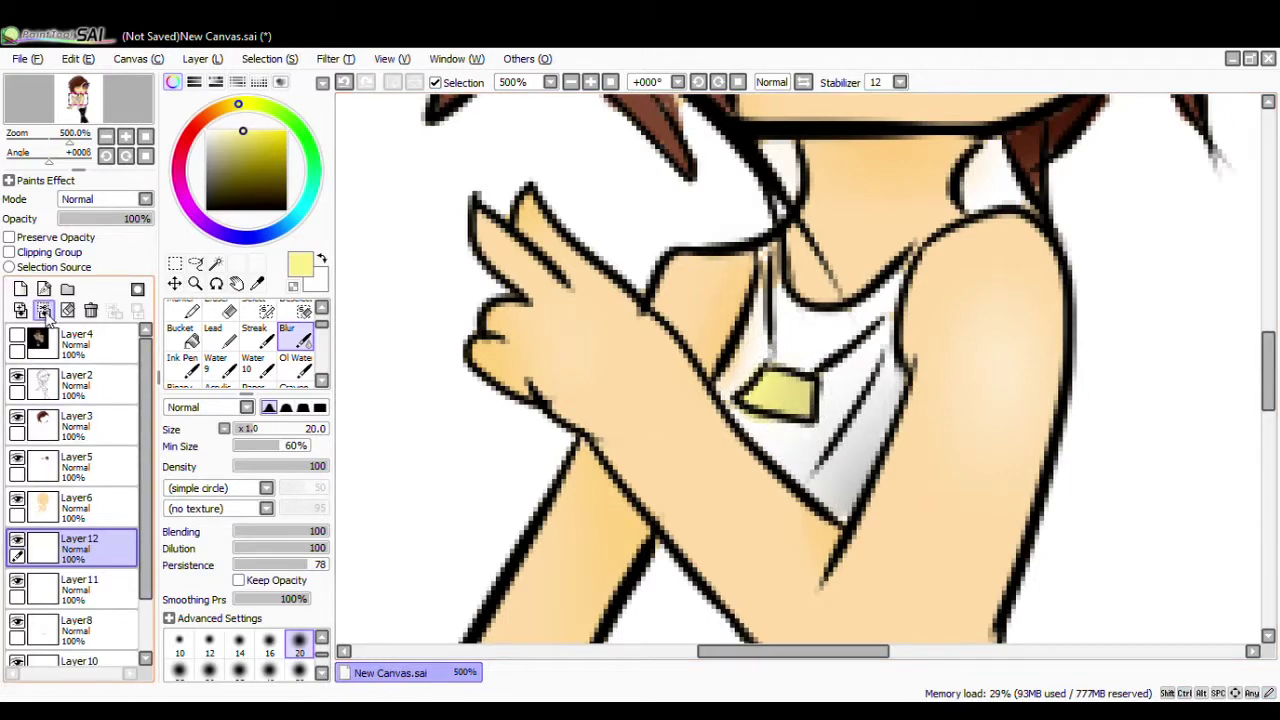
pyautogui.click(44, 310)
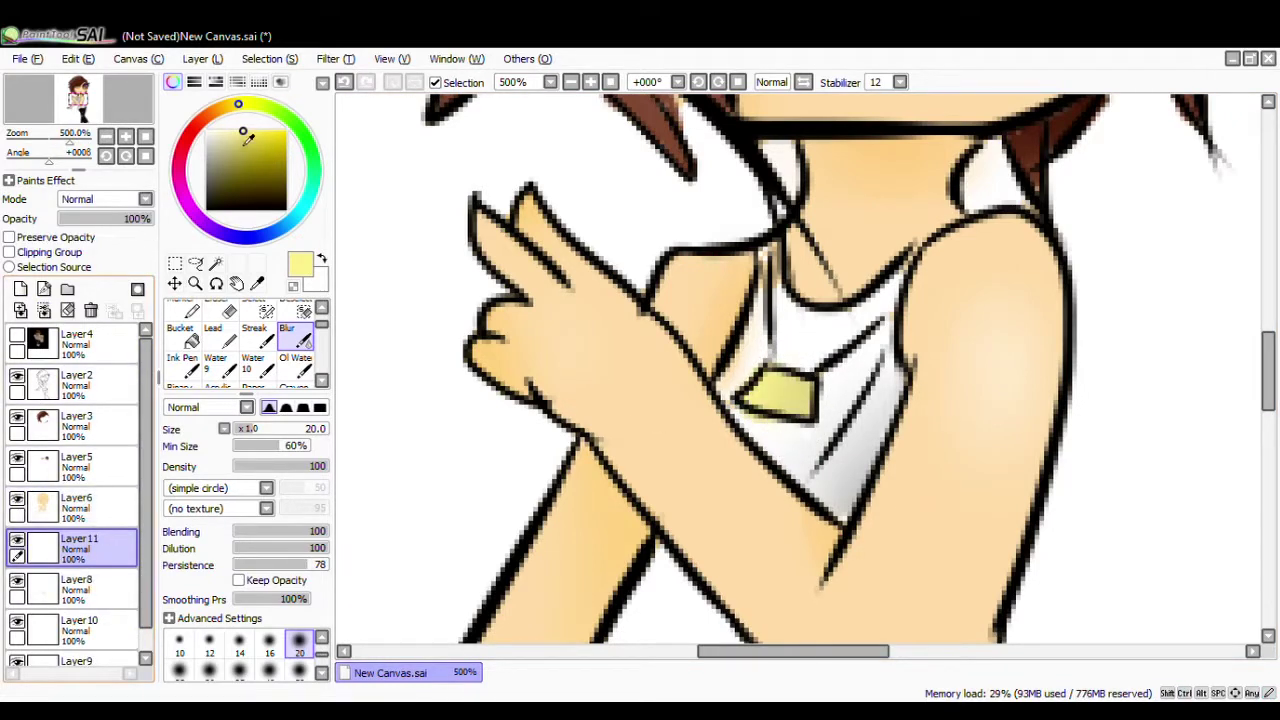
# - Shade the pendant with dark olive yellow on a new clipped layer, blur the shading, and merge it down
pyautogui.click(183, 367)
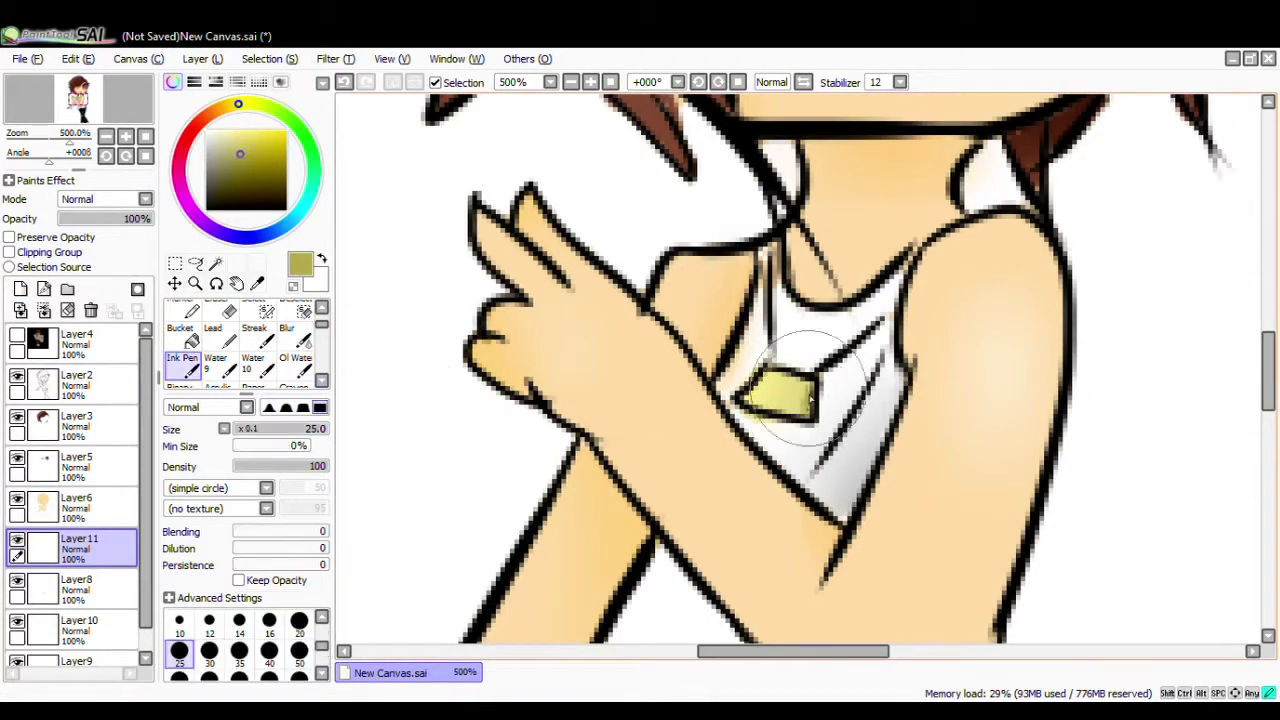
pyautogui.click(20, 290)
pyautogui.moveTo(808, 414)
pyautogui.mouseDown()
pyautogui.moveTo(807, 391)
pyautogui.moveTo(786, 405)
pyautogui.mouseUp()
pyautogui.click(294, 338)
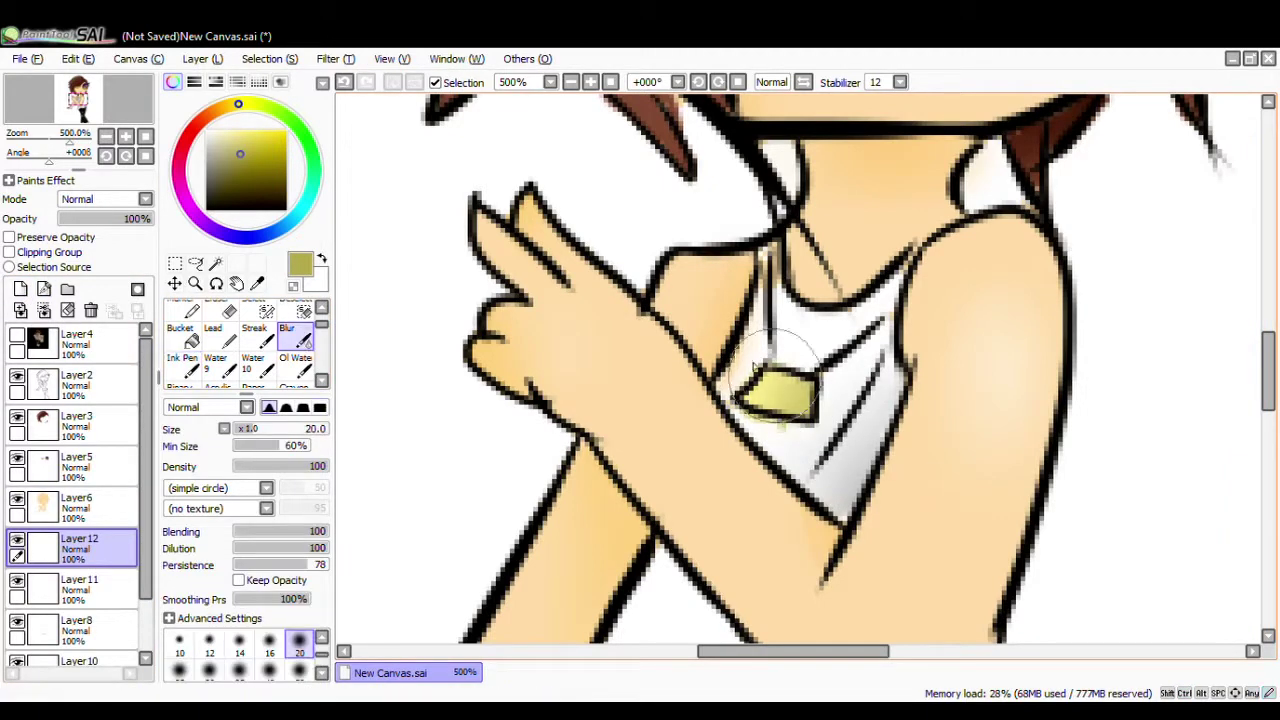
pyautogui.click(9, 253)
pyautogui.click(44, 310)
# - Merge all the layers from the top down into a single drawing layer
pyautogui.scroll(-5, 1197, 437)
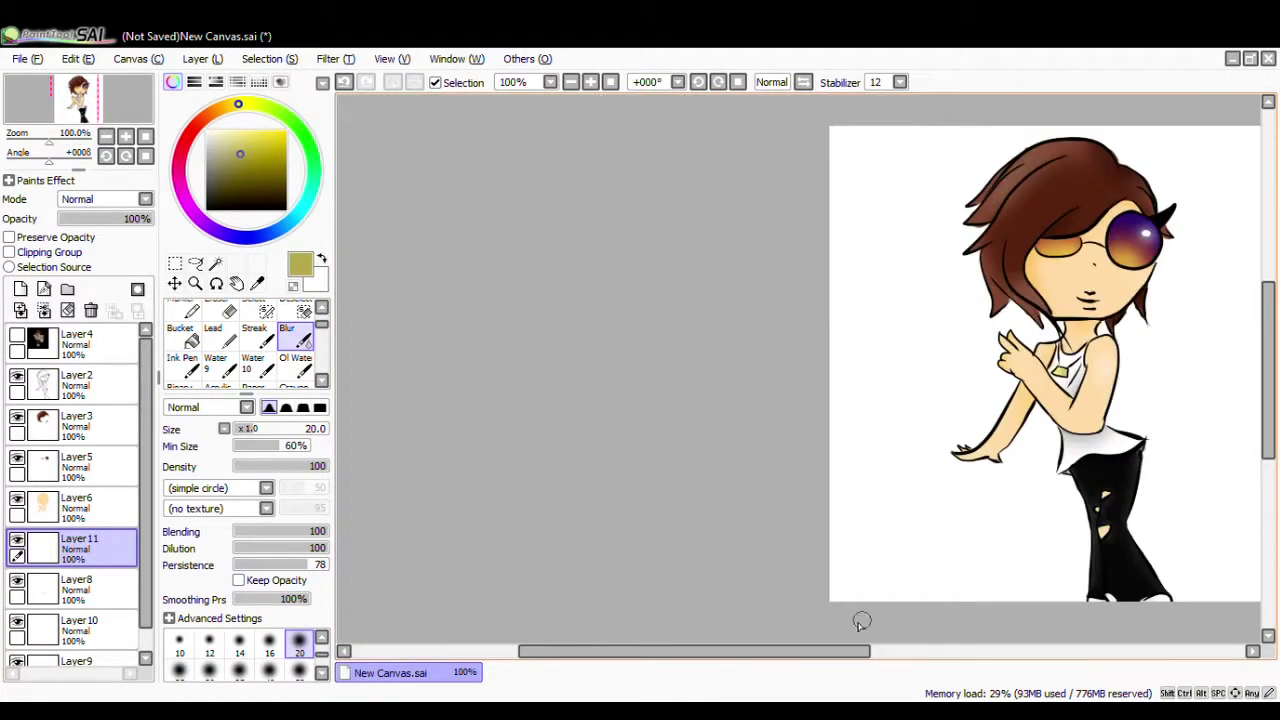
pyautogui.moveTo(828, 651); pyautogui.dragTo(958, 651)
pyautogui.moveTo(1271, 424); pyautogui.dragTo(1271, 419)
pyautogui.moveTo(879, 651); pyautogui.dragTo(864, 648)
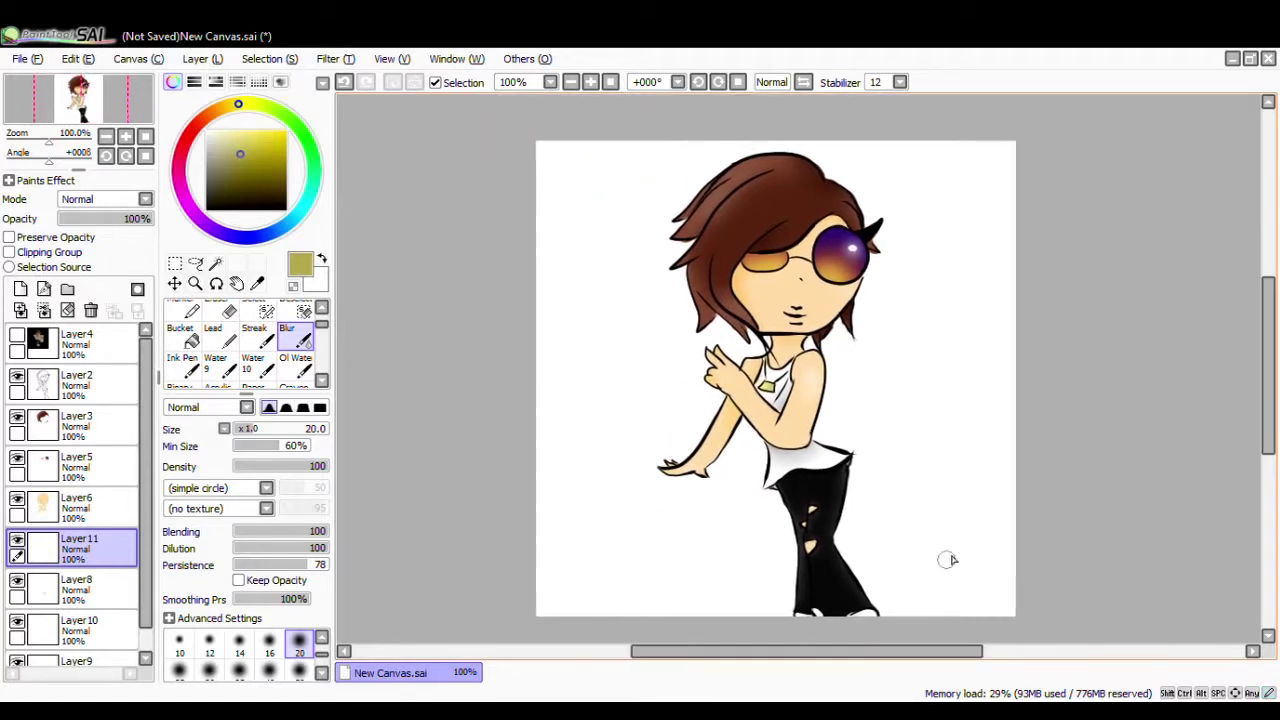
pyautogui.click(75, 344)
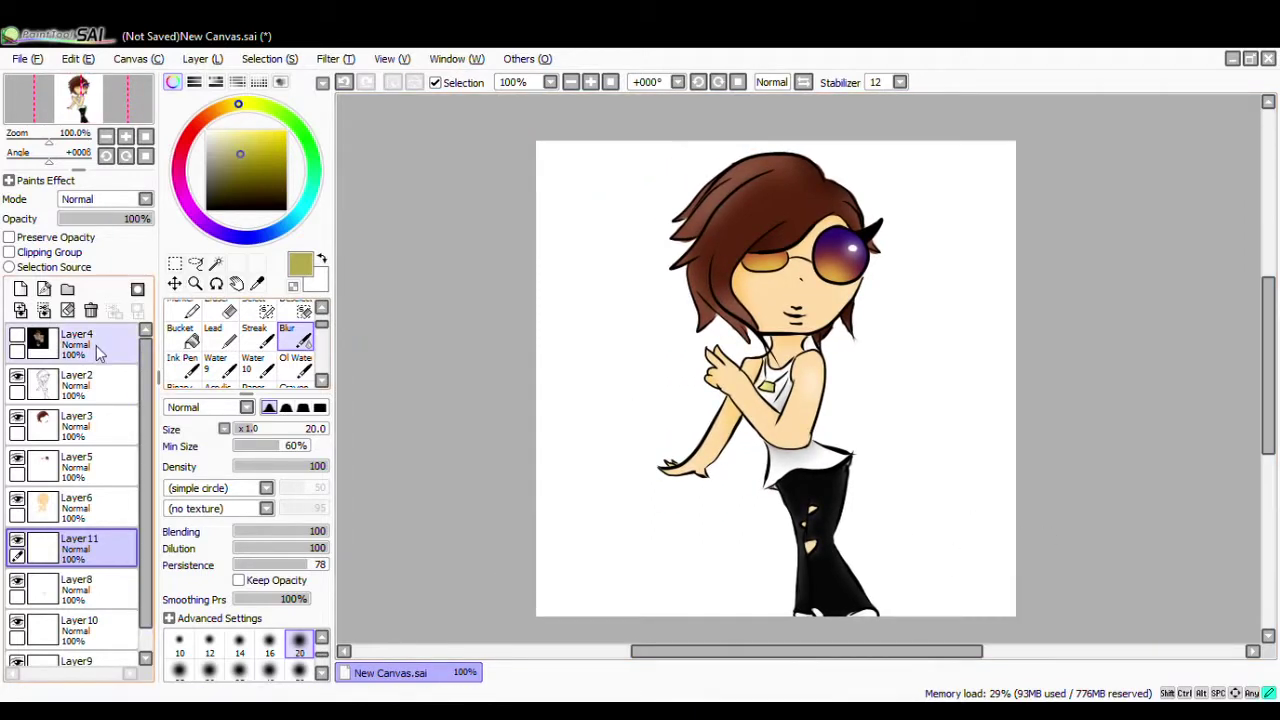
pyautogui.click(44, 310)
pyautogui.click(44, 310)
pyautogui.click(44, 310)
pyautogui.click(44, 310)
pyautogui.click(44, 310)
pyautogui.click(44, 310)
pyautogui.click(44, 310)
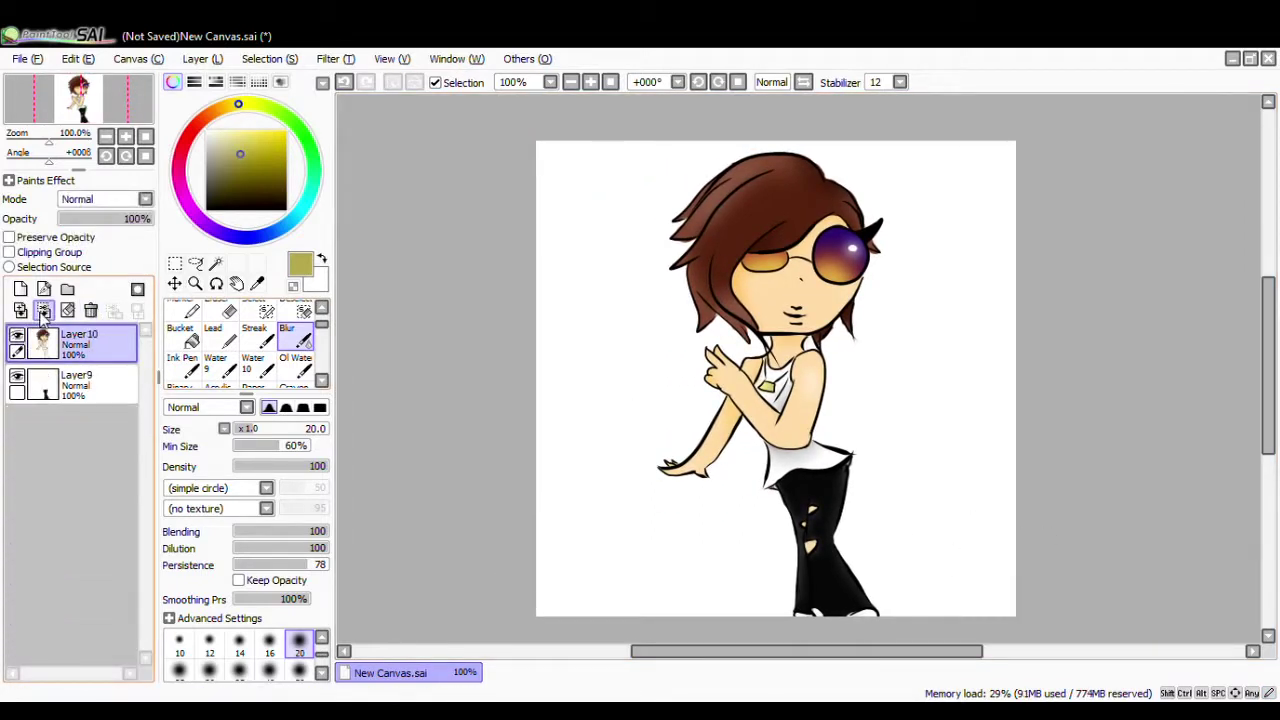
pyautogui.click(44, 310)
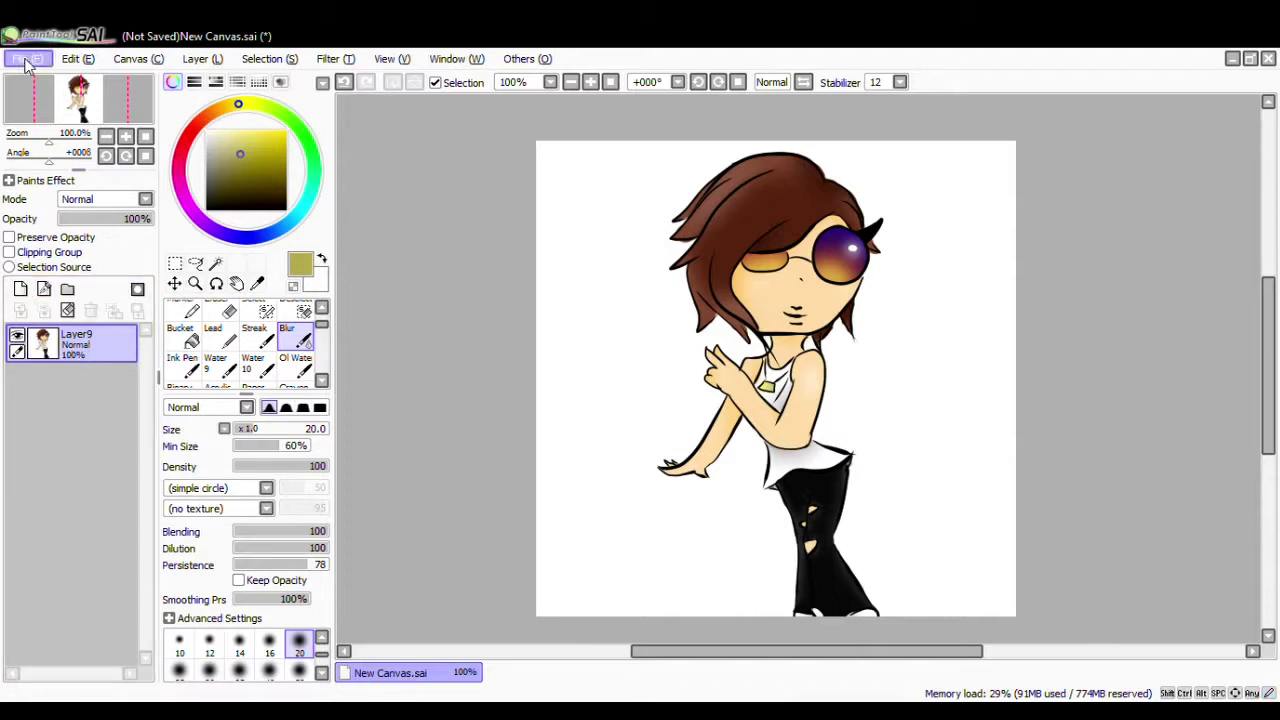
# - Duplicate the merged drawing layer and shift the copy to the right of the original figure
pyautogui.hotkey('ctrl', 'c')
pyautogui.hotkey('ctrl', 'v')
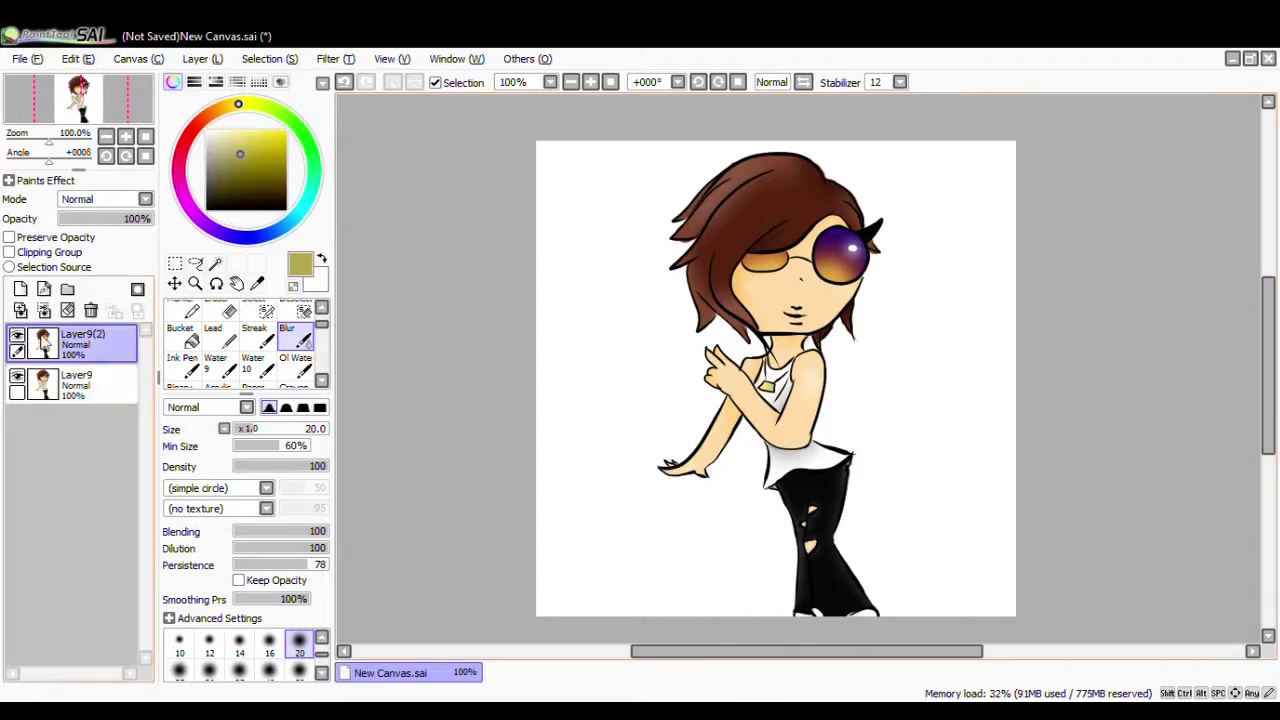
pyautogui.hotkey('ctrl', 't')
pyautogui.moveTo(822, 405); pyautogui.dragTo(857, 420)
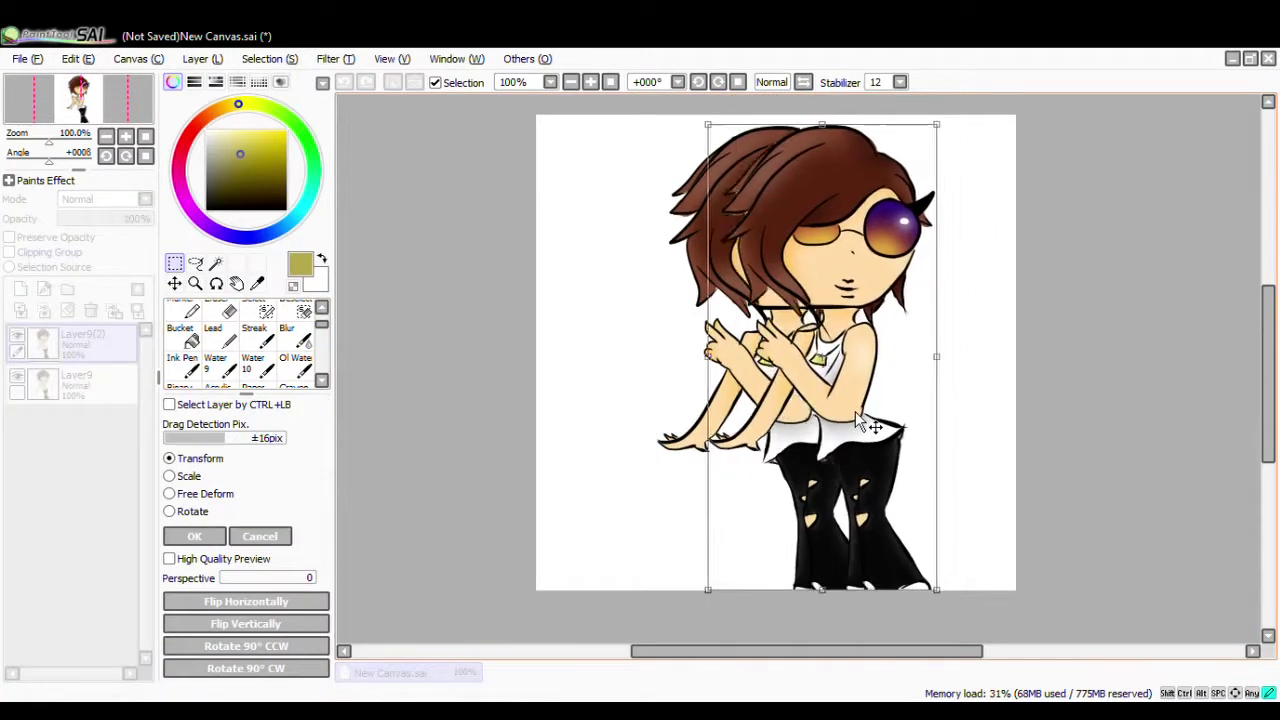
pyautogui.press('Return')
pyautogui.click(298, 311)
pyautogui.moveTo(770, 200); pyautogui.dragTo(940, 196)
pyautogui.hotkey('ctrl', 'd')
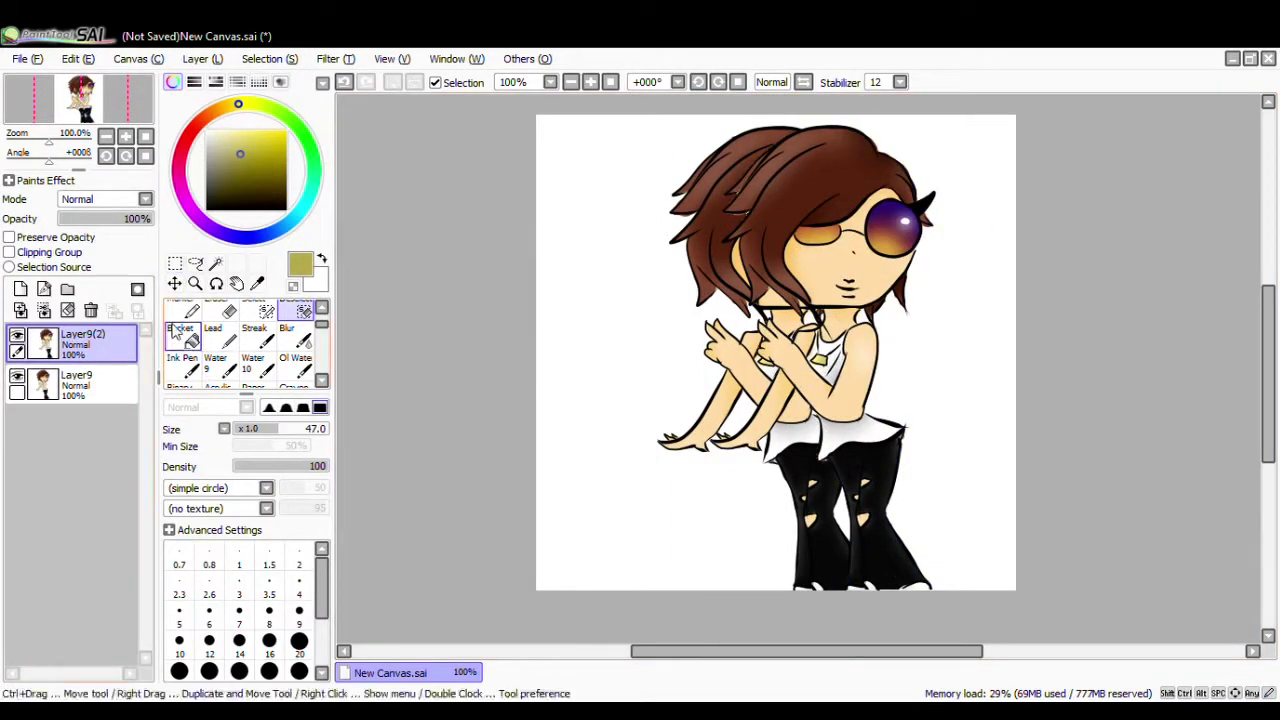
# - Hide the original drawing, paint the offset copy solid black using a new layer, and merge it into a silhouette
pyautogui.click(183, 367)
pyautogui.click(20, 289)
pyautogui.click(17, 335)
pyautogui.click(240, 209)
pyautogui.click(299, 677)
pyautogui.moveTo(750, 250)
pyautogui.mouseDown()
pyautogui.moveTo(871, 217)
pyautogui.moveTo(890, 560)
pyautogui.mouseUp()
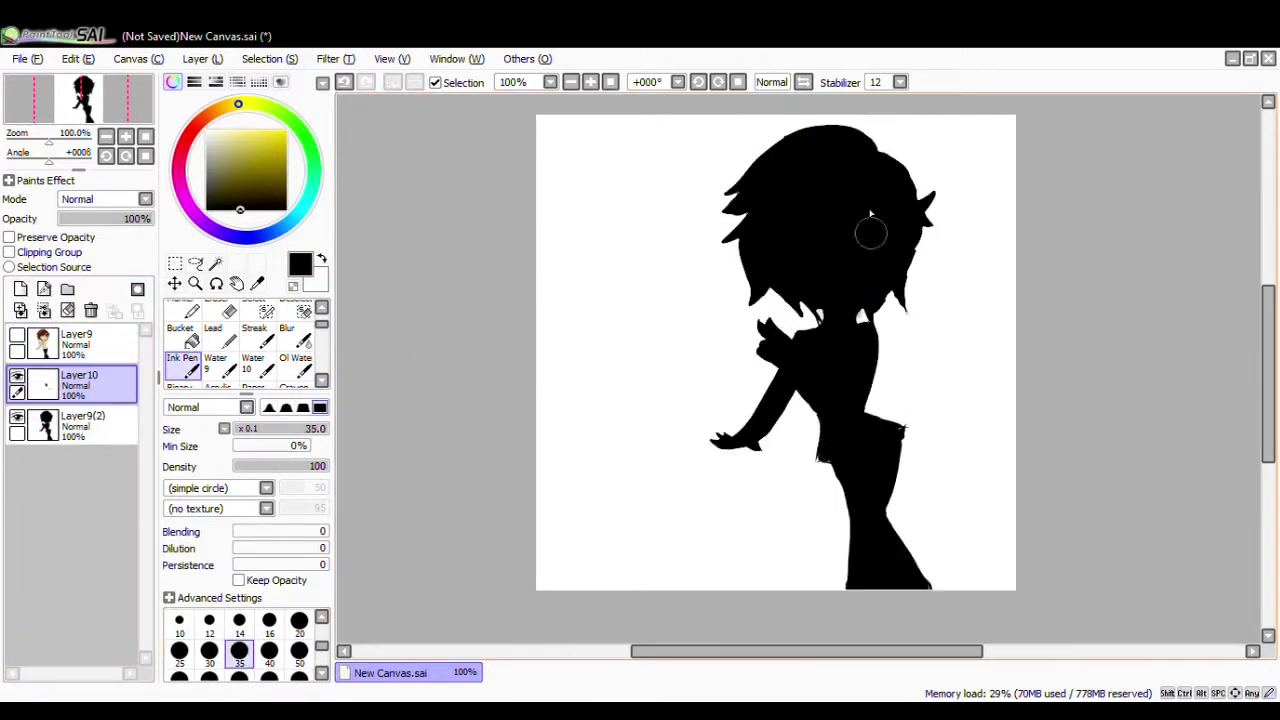
pyautogui.click(44, 310)
# - Soften the silhouette into a blurred shadow at 36% opacity, show the original drawing, and merge it onto the shadow
pyautogui.moveTo(150, 219); pyautogui.dragTo(92, 219)
pyautogui.click(295, 337)
pyautogui.moveTo(745, 180)
pyautogui.mouseDown()
pyautogui.moveTo(732, 210)
pyautogui.moveTo(854, 128)
pyautogui.moveTo(896, 287)
pyautogui.moveTo(926, 600)
pyautogui.moveTo(790, 404)
pyautogui.moveTo(815, 327)
pyautogui.mouseUp()
pyautogui.click(289, 430)
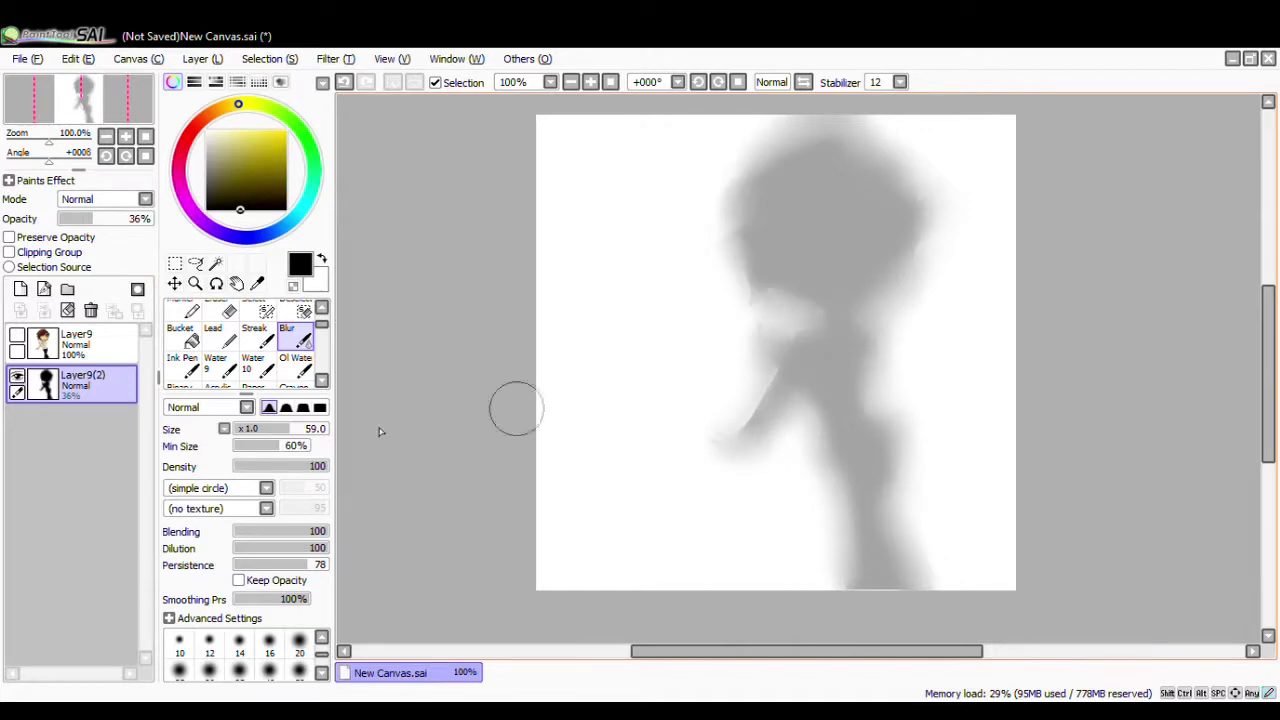
pyautogui.click(17, 335)
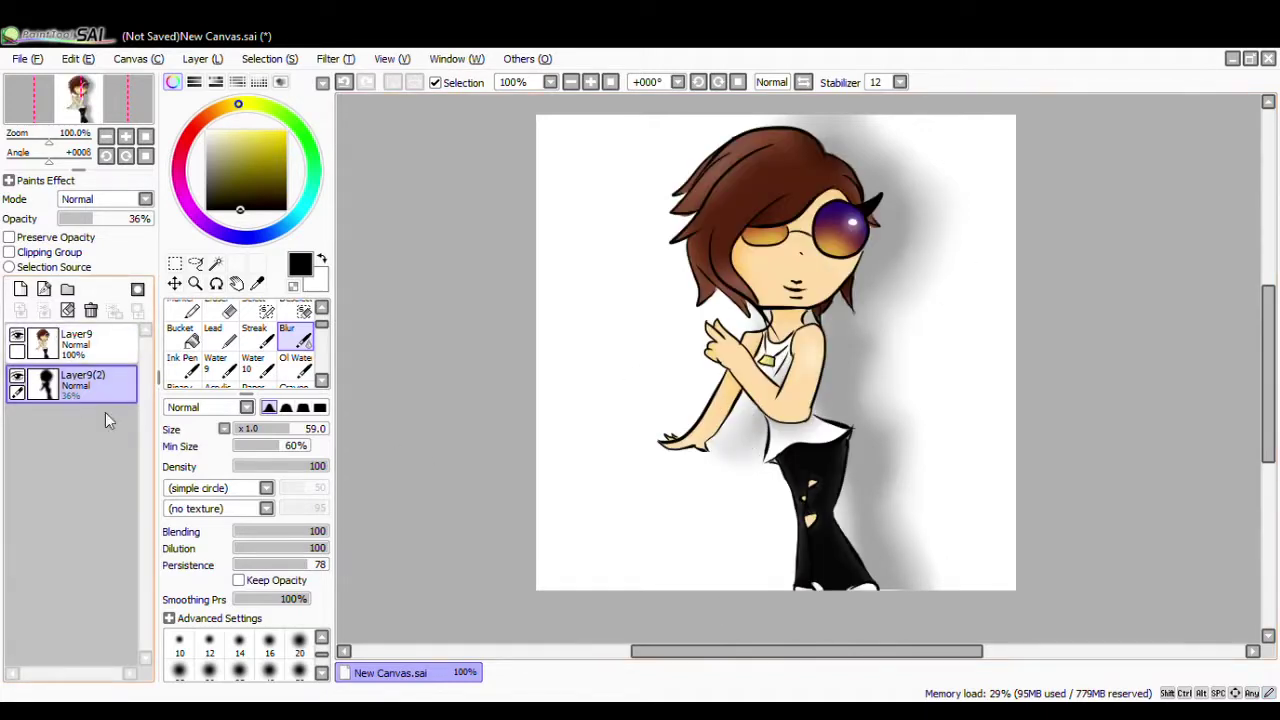
pyautogui.click(74, 352)
pyautogui.hotkey('ctrl', 'e')
# - Add a layer and paint the girl's lips in a tan darker than her skin with the Ink Pen
pyautogui.click(20, 289)
pyautogui.scroll(5, 991, 369)
pyautogui.moveTo(1270, 409); pyautogui.dragTo(1270, 320)
pyautogui.rightClick(631, 365)
pyautogui.click(247, 148)
pyautogui.click(183, 367)
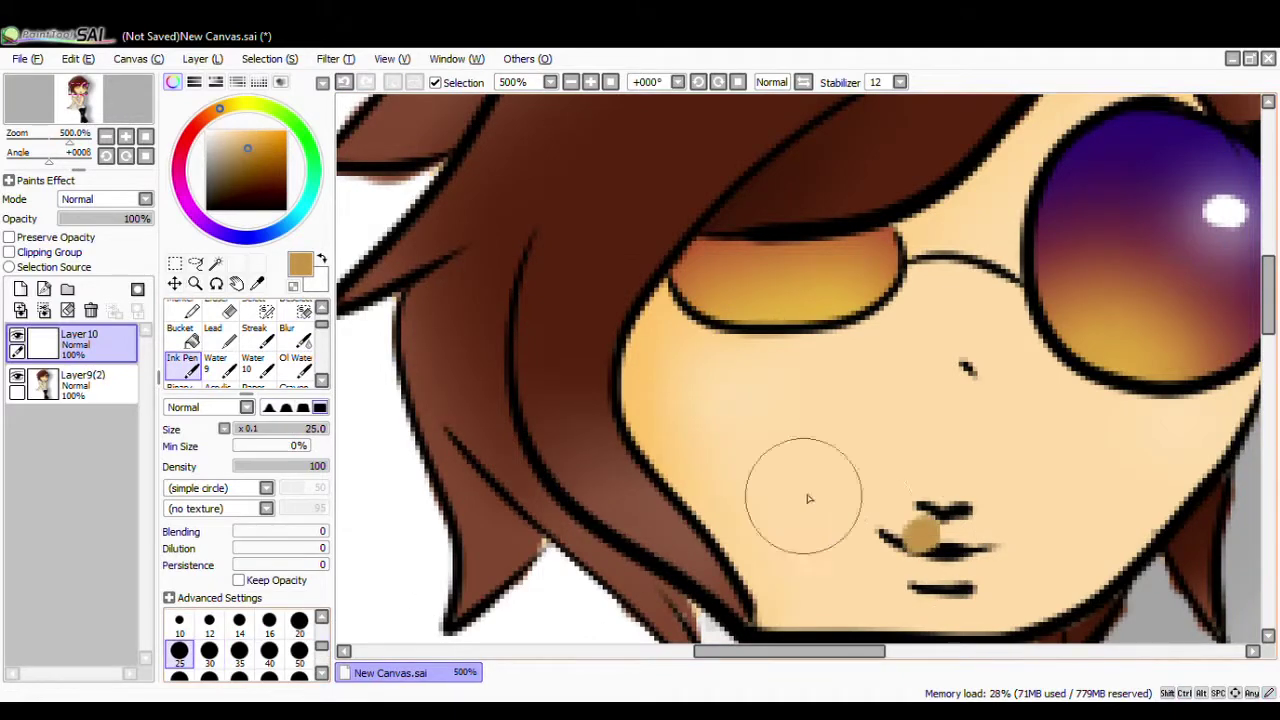
pyautogui.moveTo(902, 534); pyautogui.dragTo(968, 528)
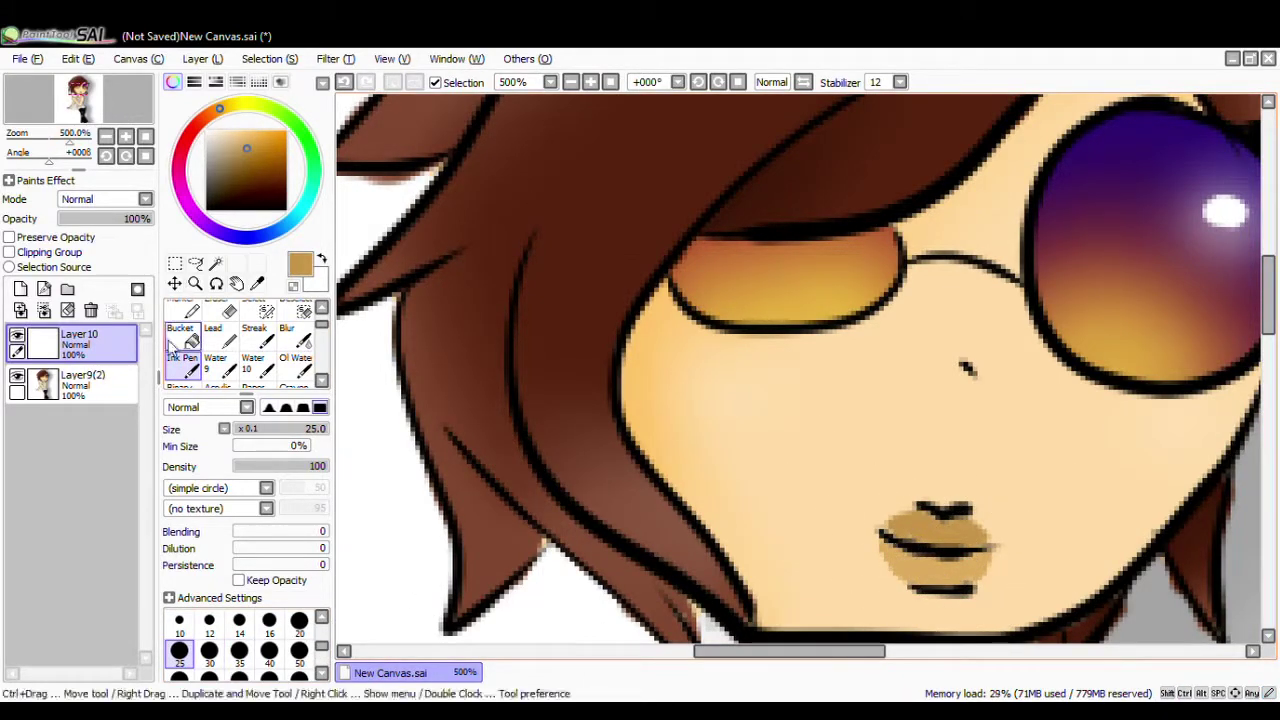
# - Blur the lip colour, clean it up with the eraser, and merge it into the drawing layer
pyautogui.click(295, 337)
pyautogui.click(239, 645)
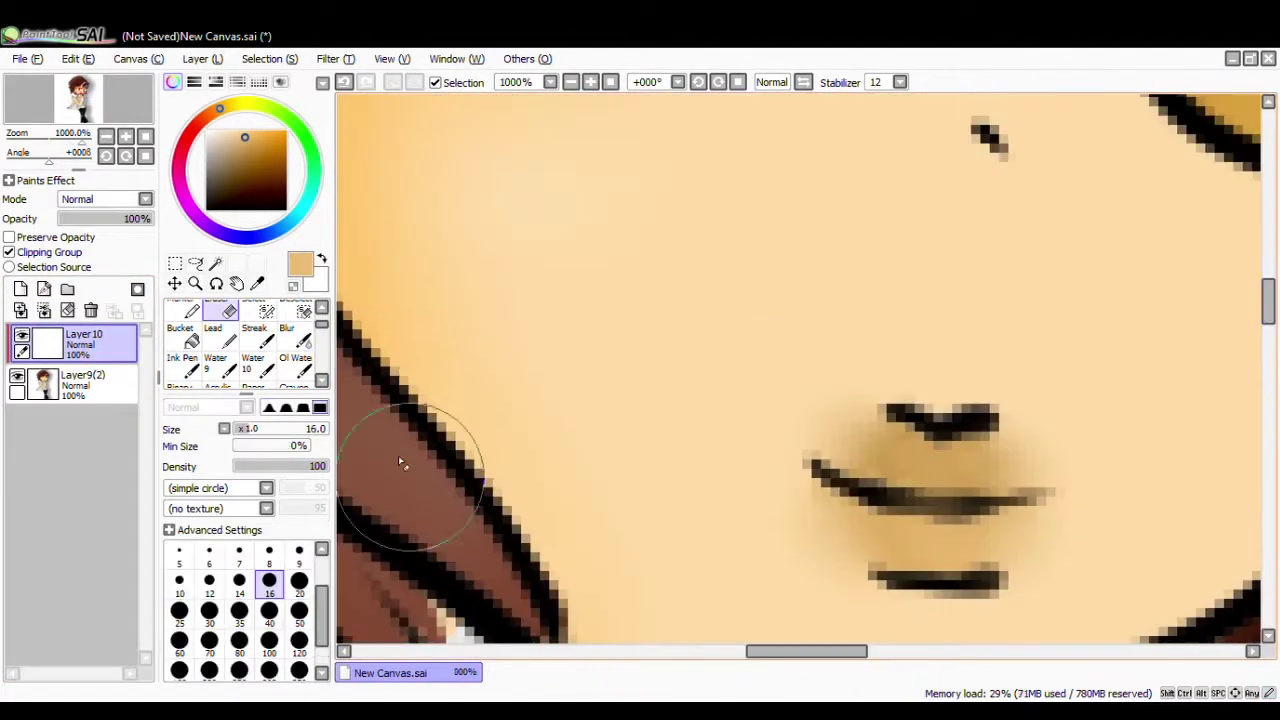
pyautogui.scroll(-5, 984, 383)
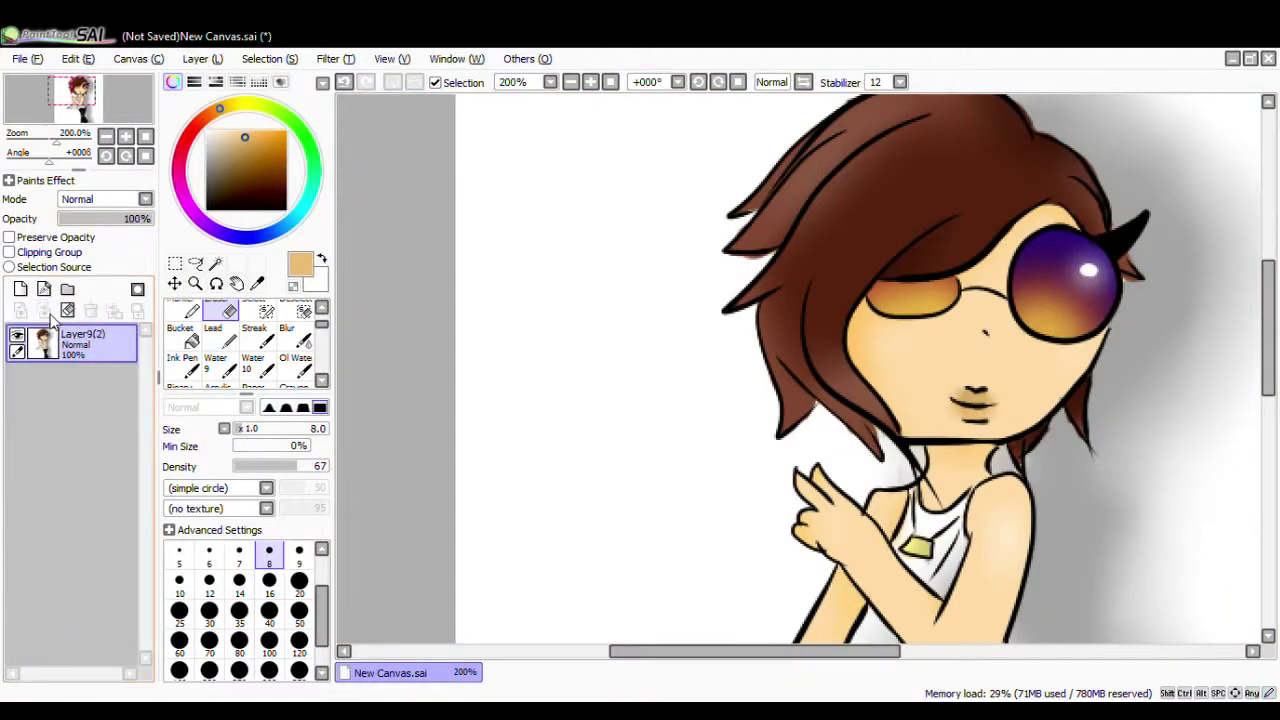
# - Fill a new layer beneath the drawing with light pink and airbrush deeper pink over the background
pyautogui.scroll(-2, 800, 370)
pyautogui.scroll(1, 800, 370)
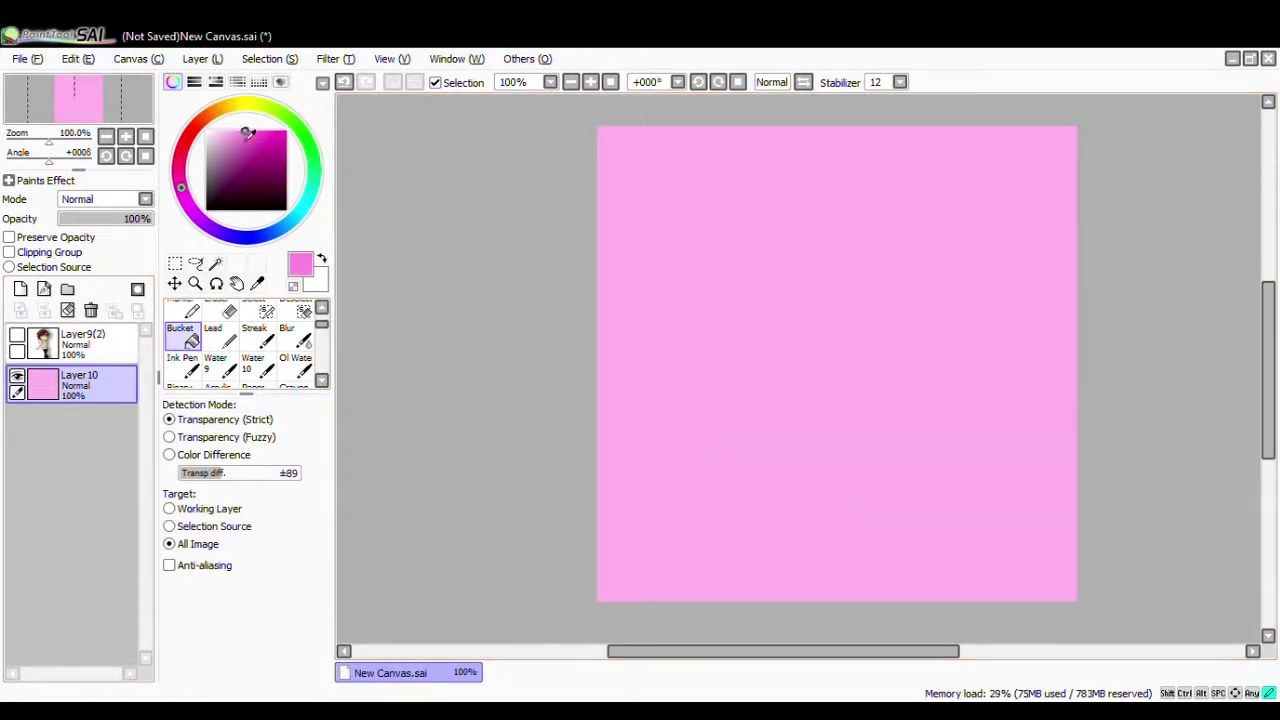
pyautogui.click(220, 340)
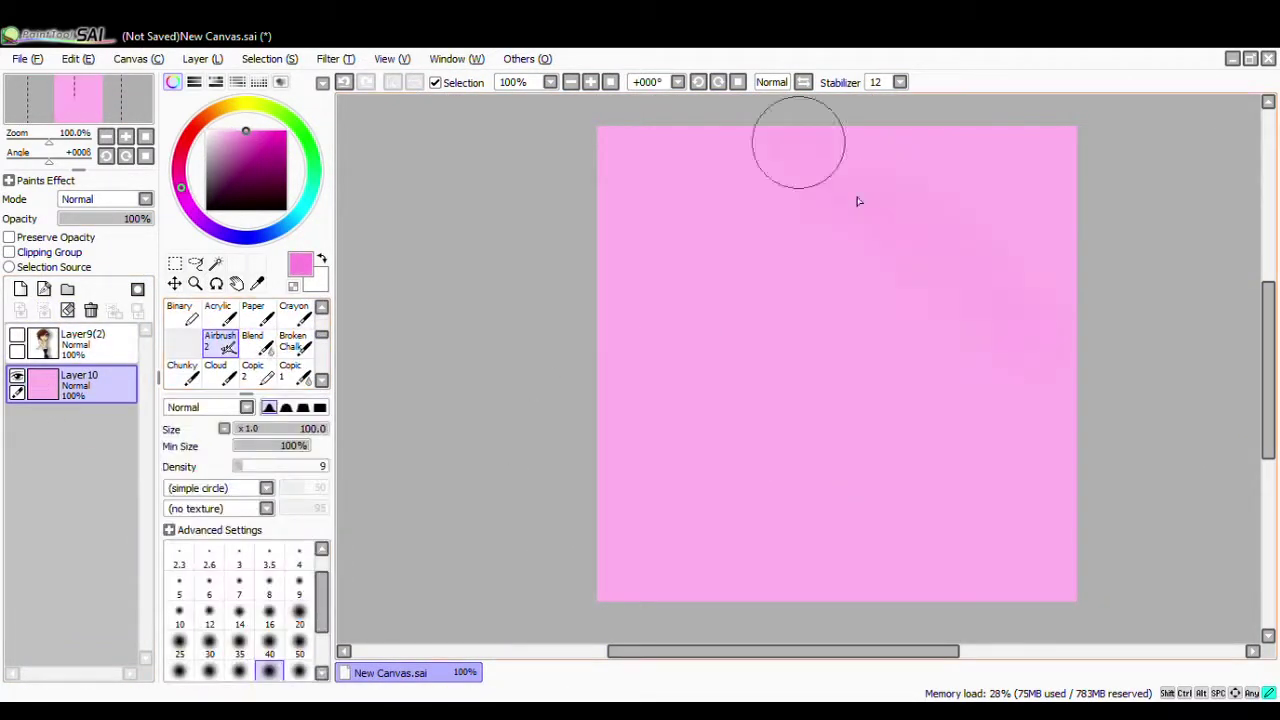
pyautogui.moveTo(845, 153); pyautogui.dragTo(850, 110)
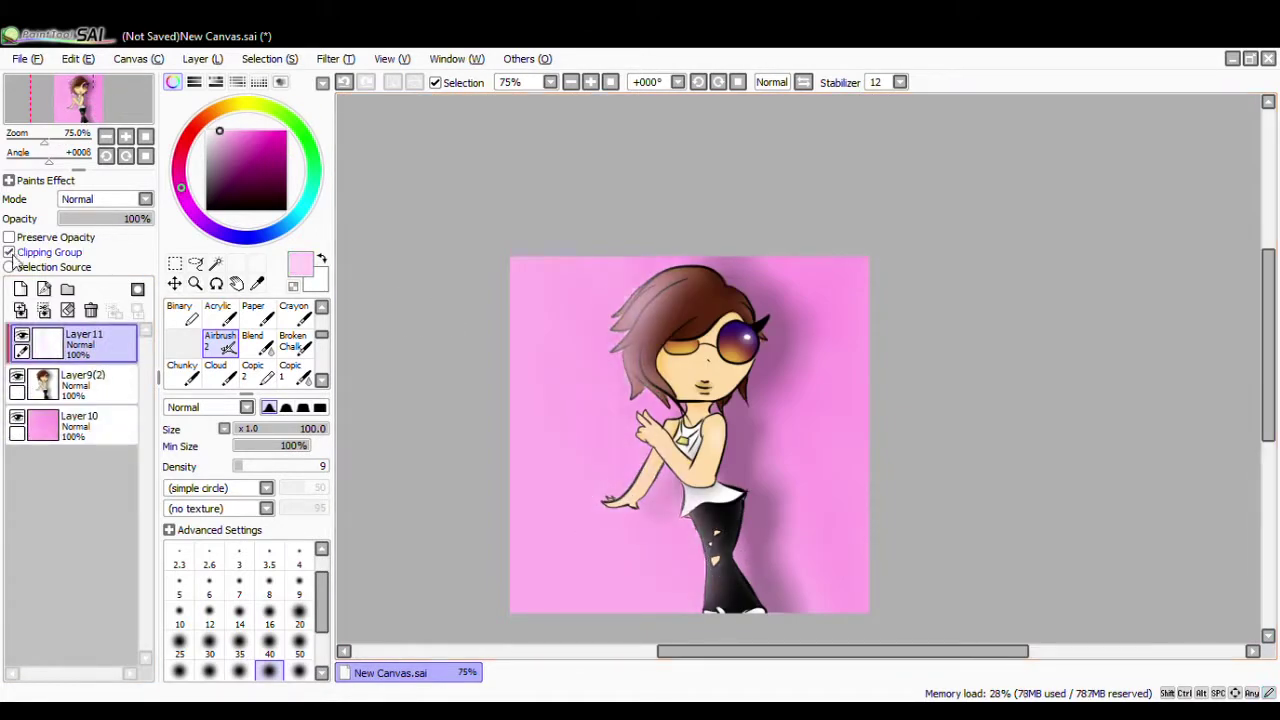
# - Merge the light pink highlights, airbrush dark pink shading over the figure on a new clipped layer, and merge it down
pyautogui.click(44, 310)
pyautogui.click(20, 289)
pyautogui.click(257, 150)
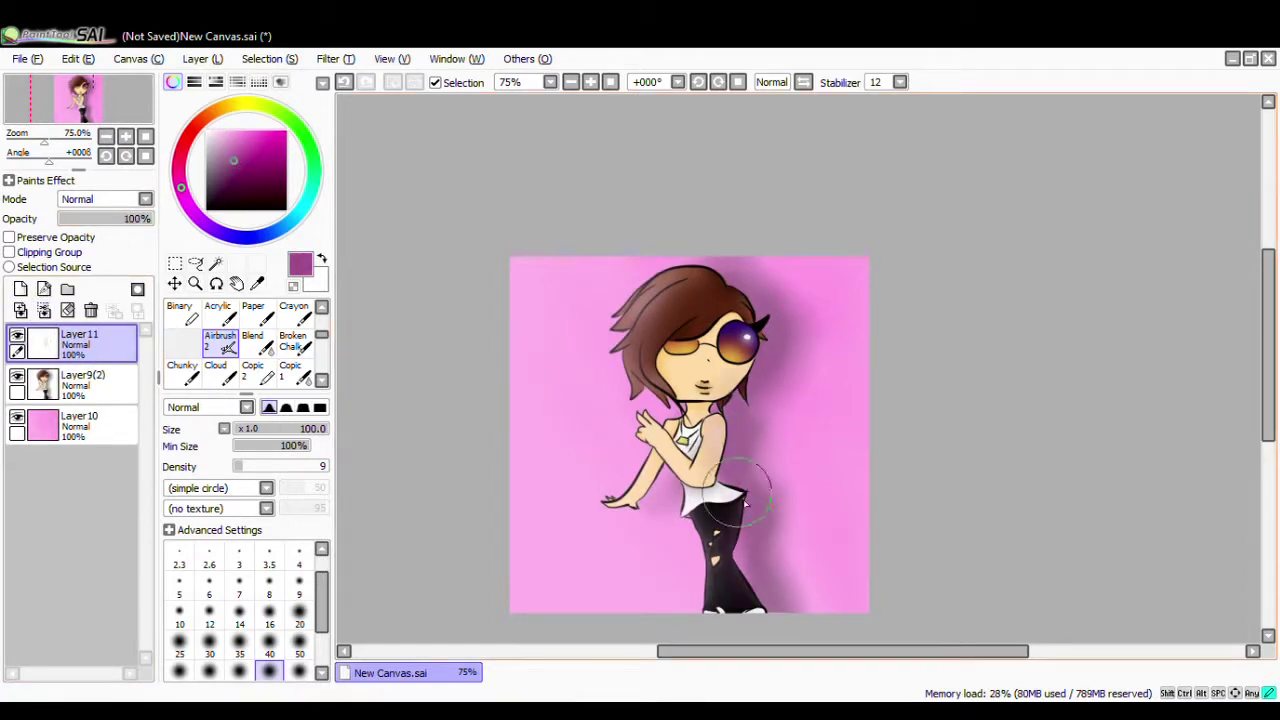
pyautogui.click(9, 252)
pyautogui.click(127, 220)
pyautogui.click(45, 312)
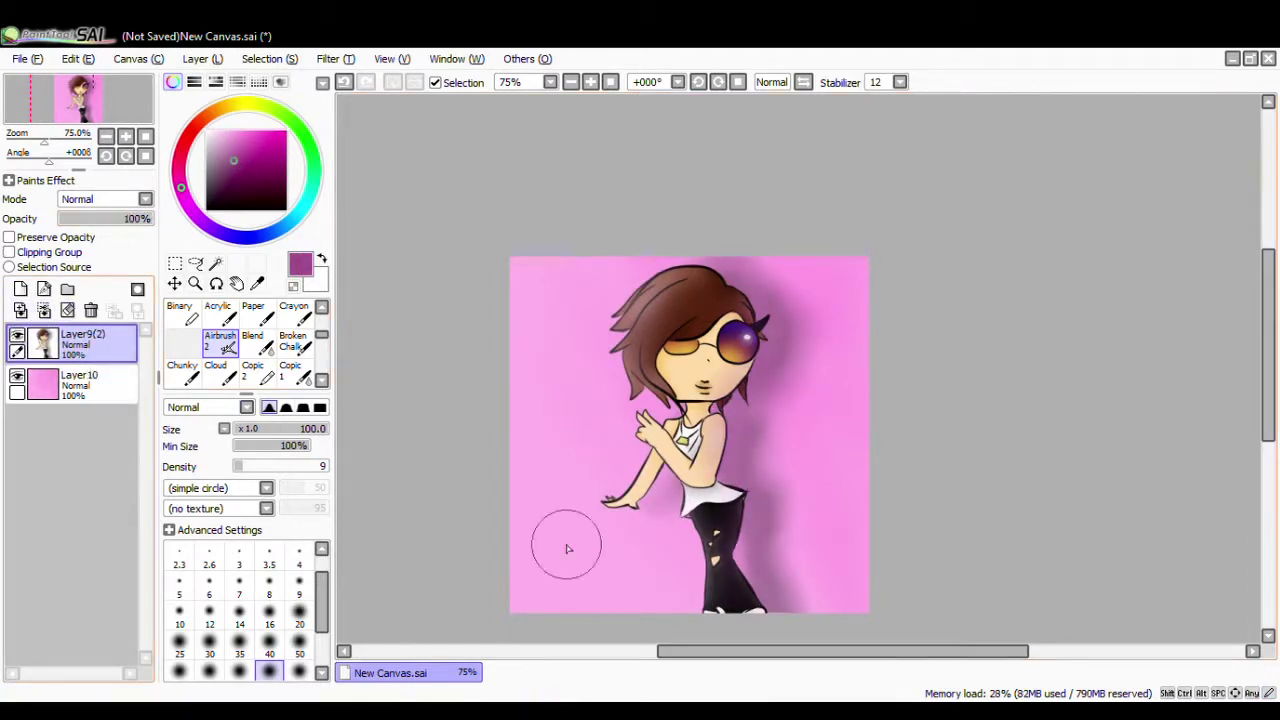
# - Handwrite the date "8/19/17" in sampled dark purple at brush size 12 along the canvas's lower edge beside the shoes
pyautogui.scroll(6, 793, 322)
pyautogui.rightClick(489, 373)
pyautogui.press('c')
pyautogui.moveTo(1268, 259); pyautogui.dragTo(1268, 401)
pyautogui.moveTo(927, 651); pyautogui.dragTo(859, 651)
pyautogui.click(209, 622)
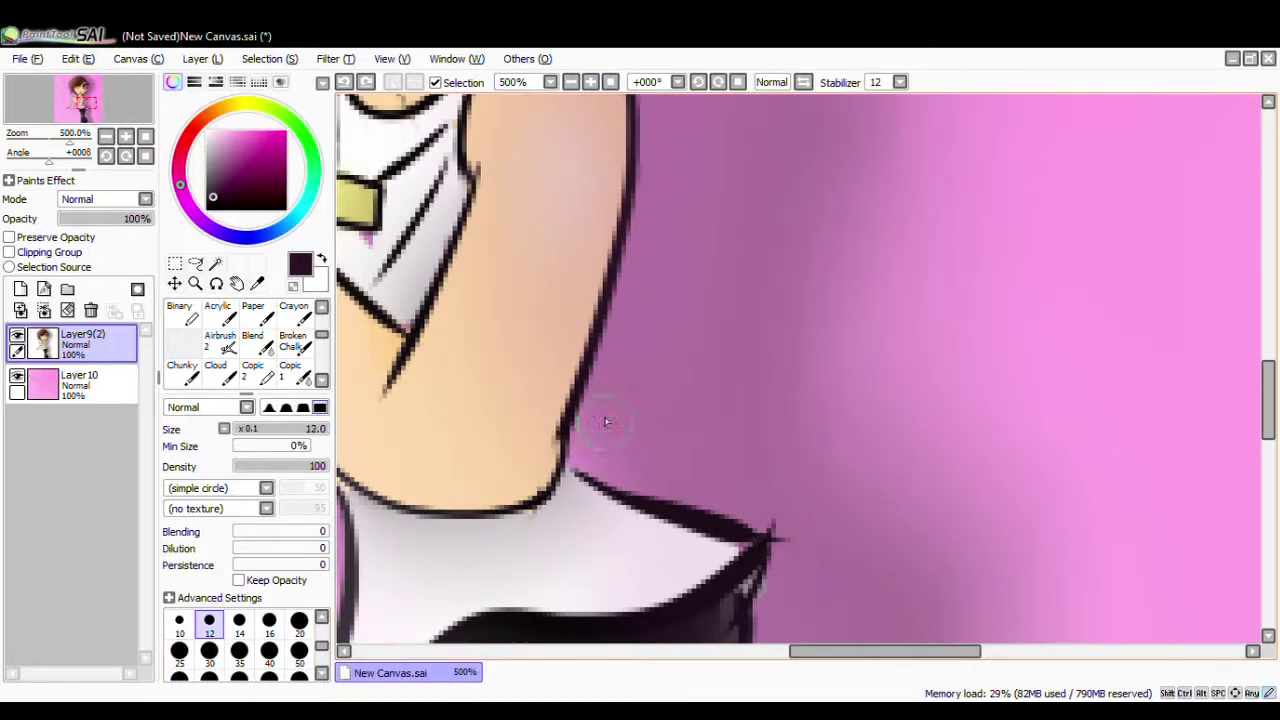
pyautogui.moveTo(1268, 401); pyautogui.dragTo(1268, 534)
pyautogui.moveTo(885, 651); pyautogui.dragTo(933, 651)
pyautogui.moveTo(722, 378); pyautogui.dragTo(757, 454)
pyautogui.moveTo(821, 388); pyautogui.dragTo(812, 434)
pyautogui.moveTo(862, 394); pyautogui.dragTo(863, 456)
pyautogui.moveTo(933, 393)
pyautogui.mouseDown()
pyautogui.moveTo(903, 455)
pyautogui.moveTo(955, 455)
pyautogui.mouseUp()
pyautogui.moveTo(1008, 400); pyautogui.dragTo(1000, 451)
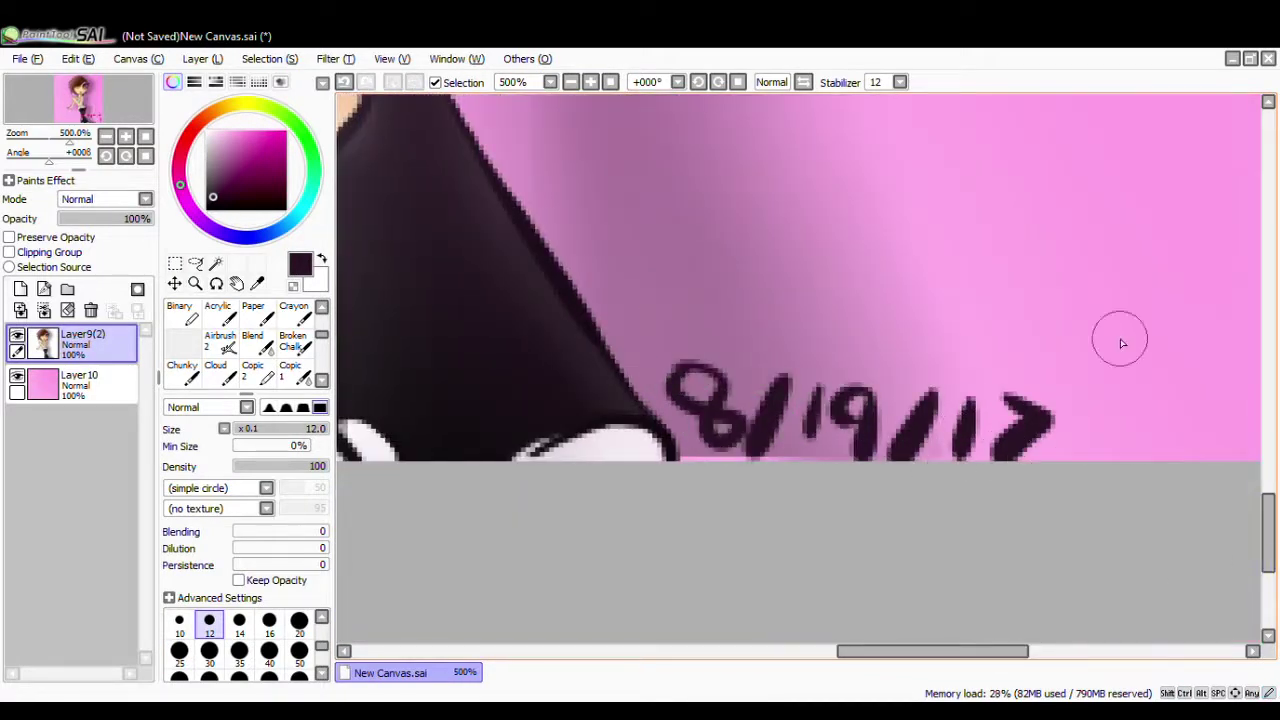